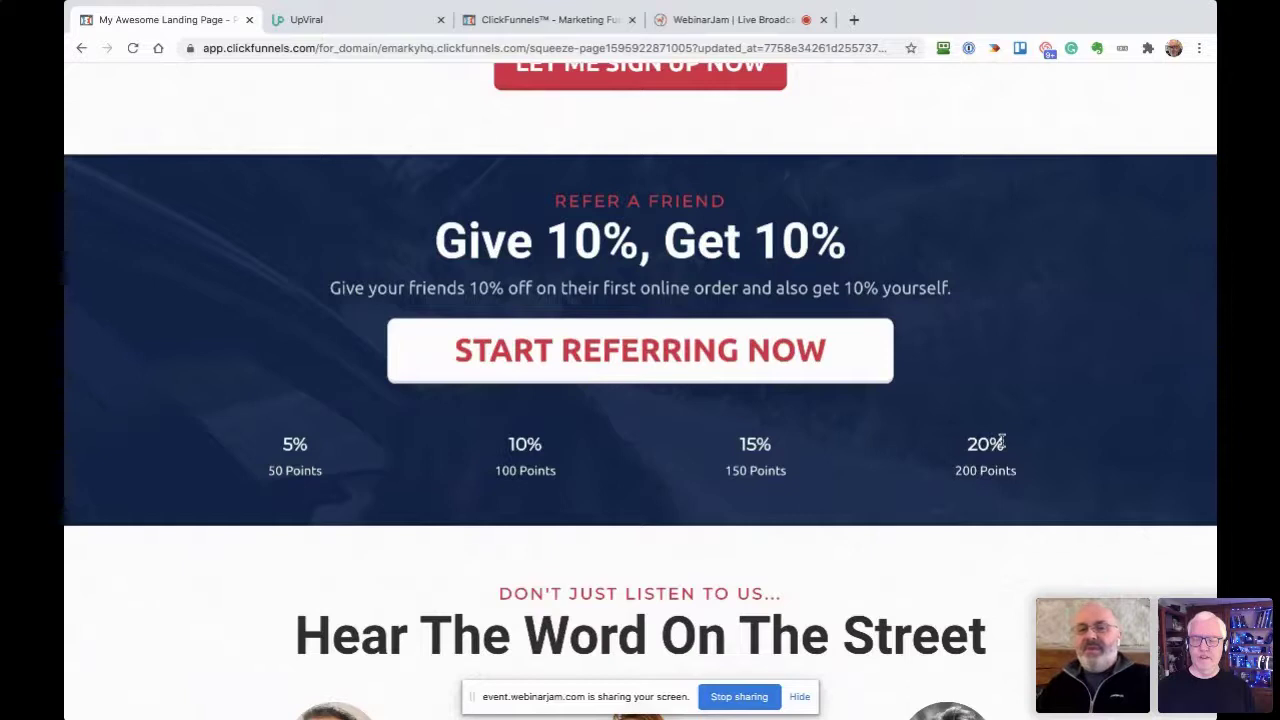
Review the ClickFunnels rewards landing page top to bottom, then return to UpViral's campaign Actions setup.
scroll(1000, 441, up, 3)
scroll(936, 417, up, 4)
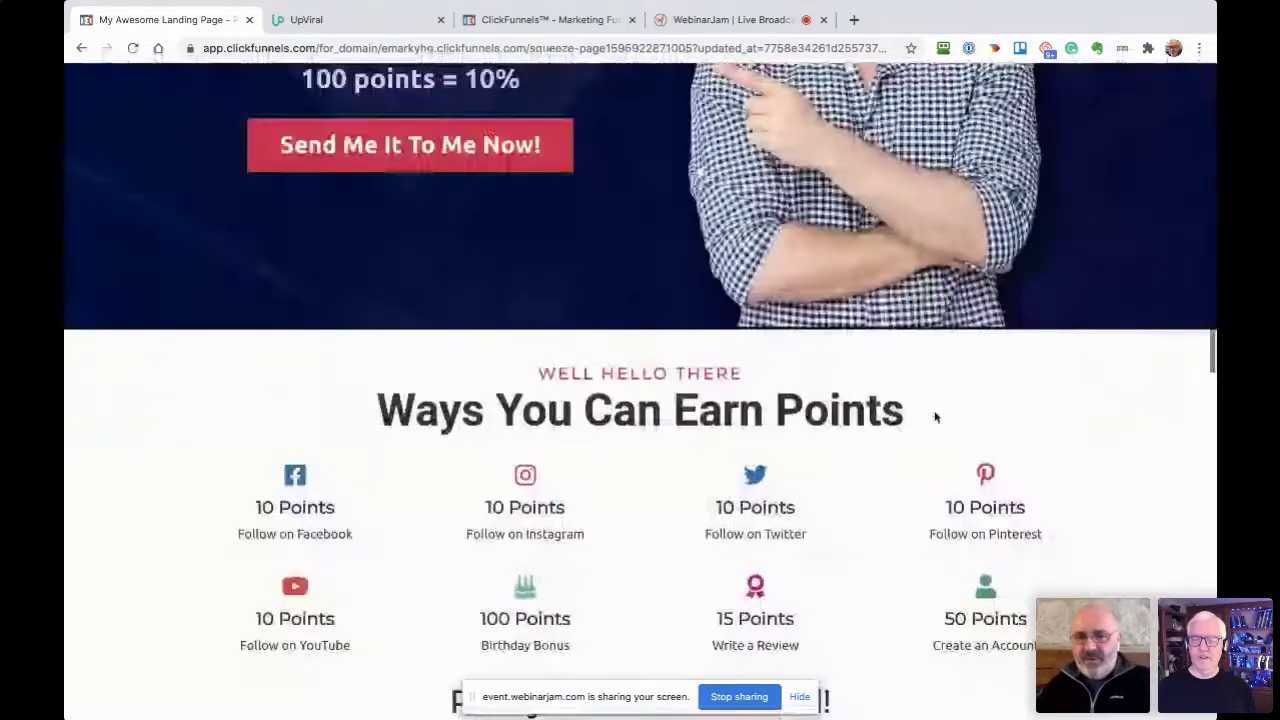
scroll(936, 417, down, 2)
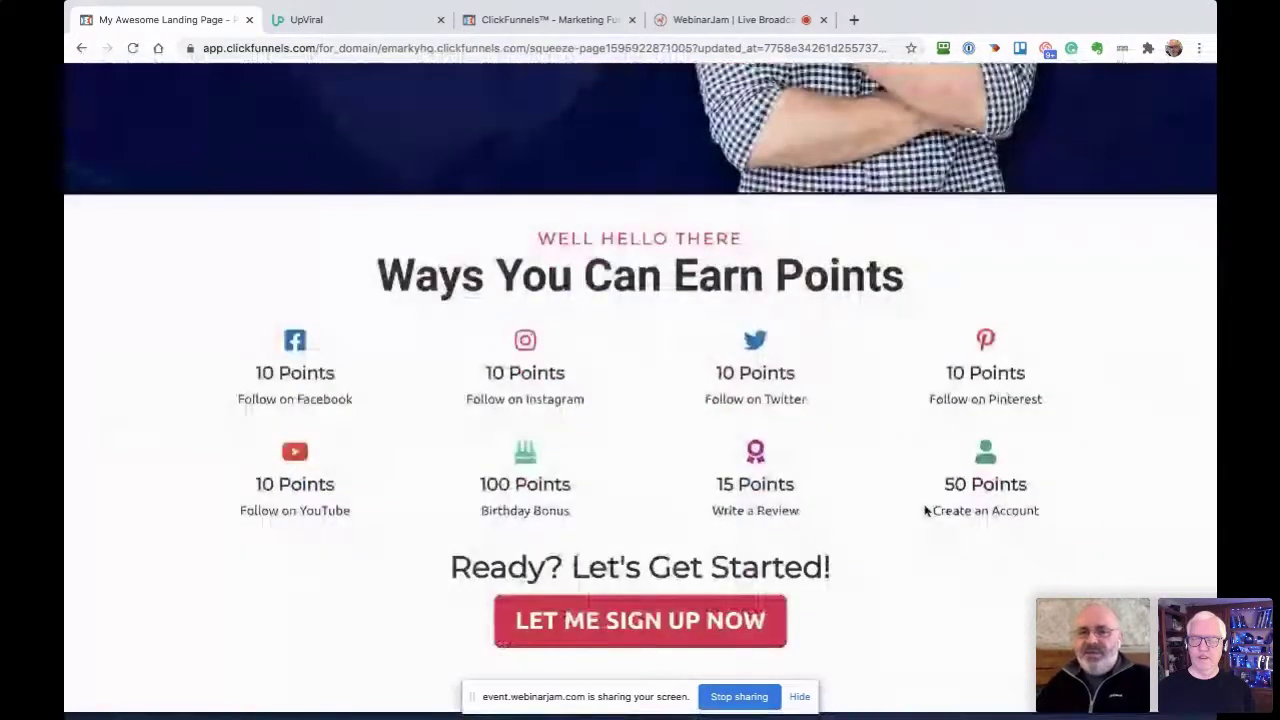
scroll(925, 511, down, 1)
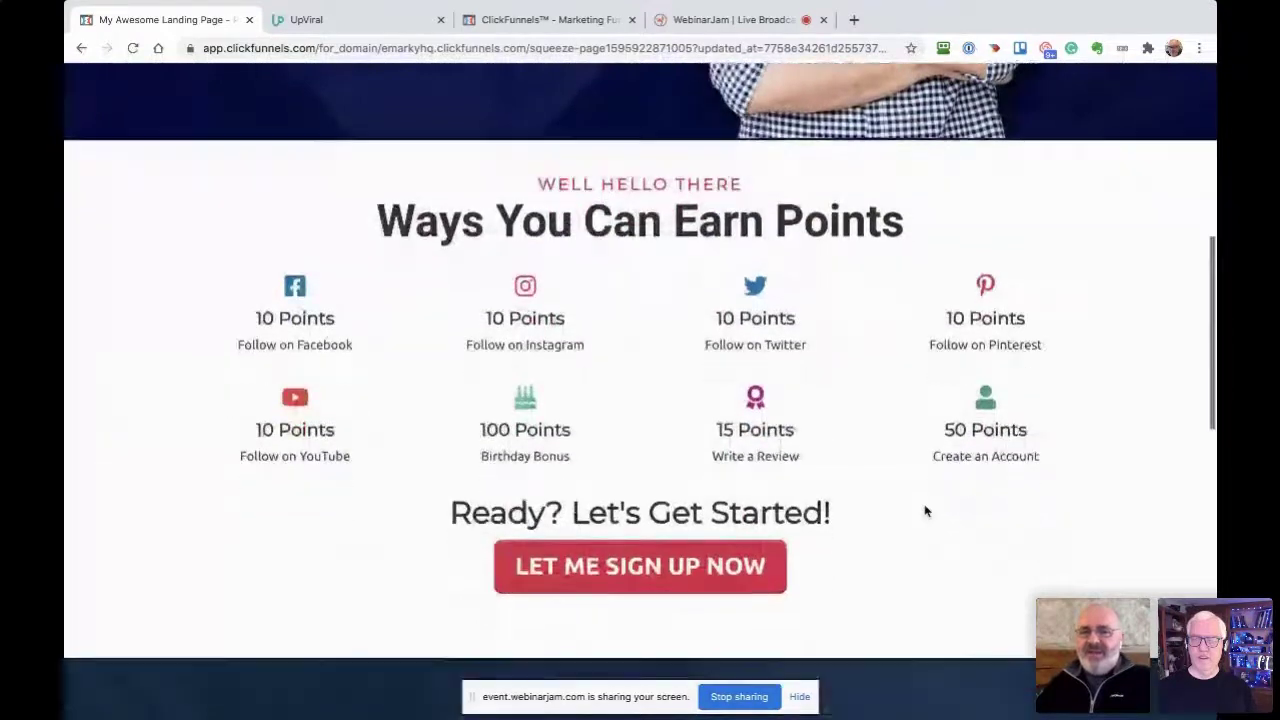
scroll(925, 511, down, 2)
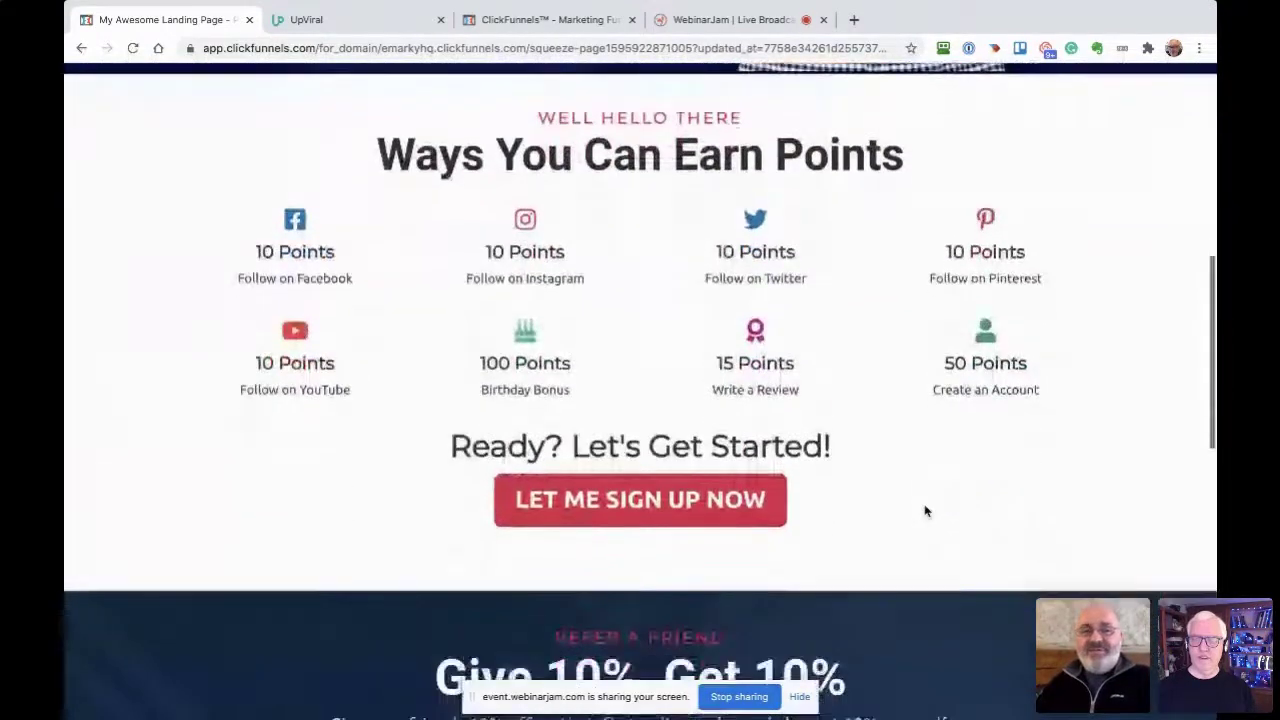
scroll(925, 511, down, 2)
scroll(925, 511, up, 1)
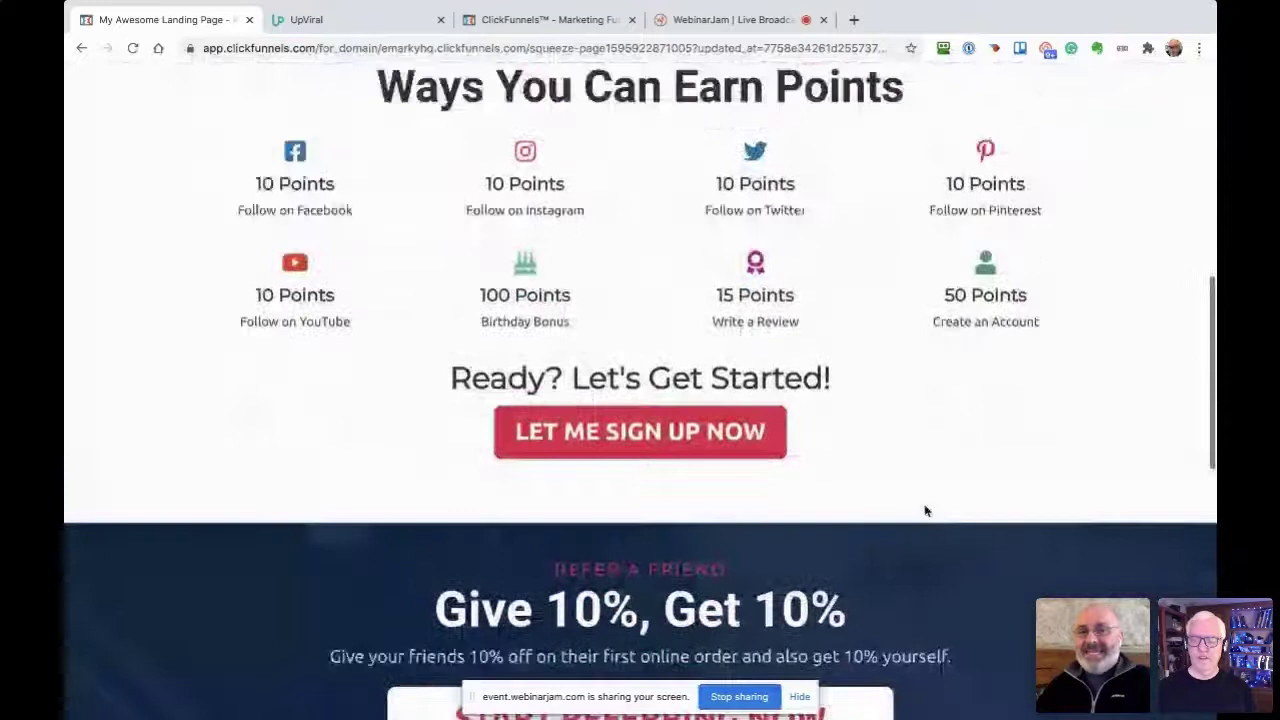
scroll(926, 511, down, 4)
scroll(926, 511, down, 6)
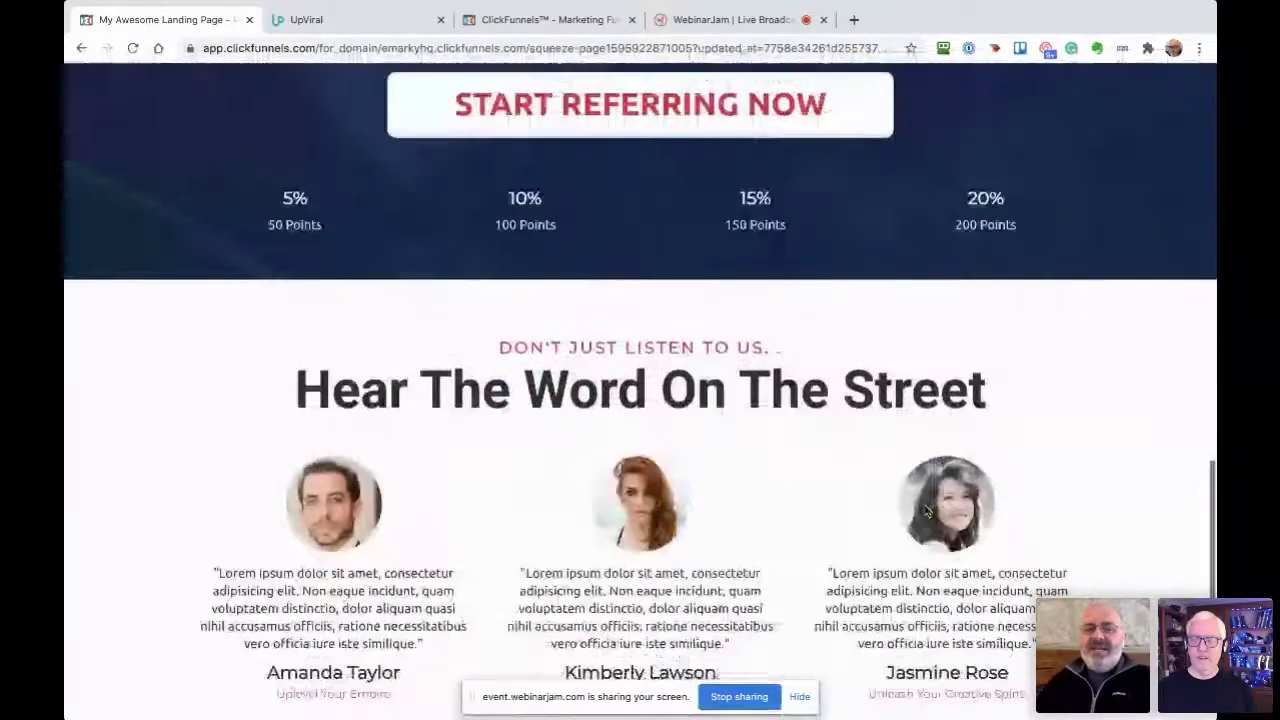
scroll(926, 511, down, 3)
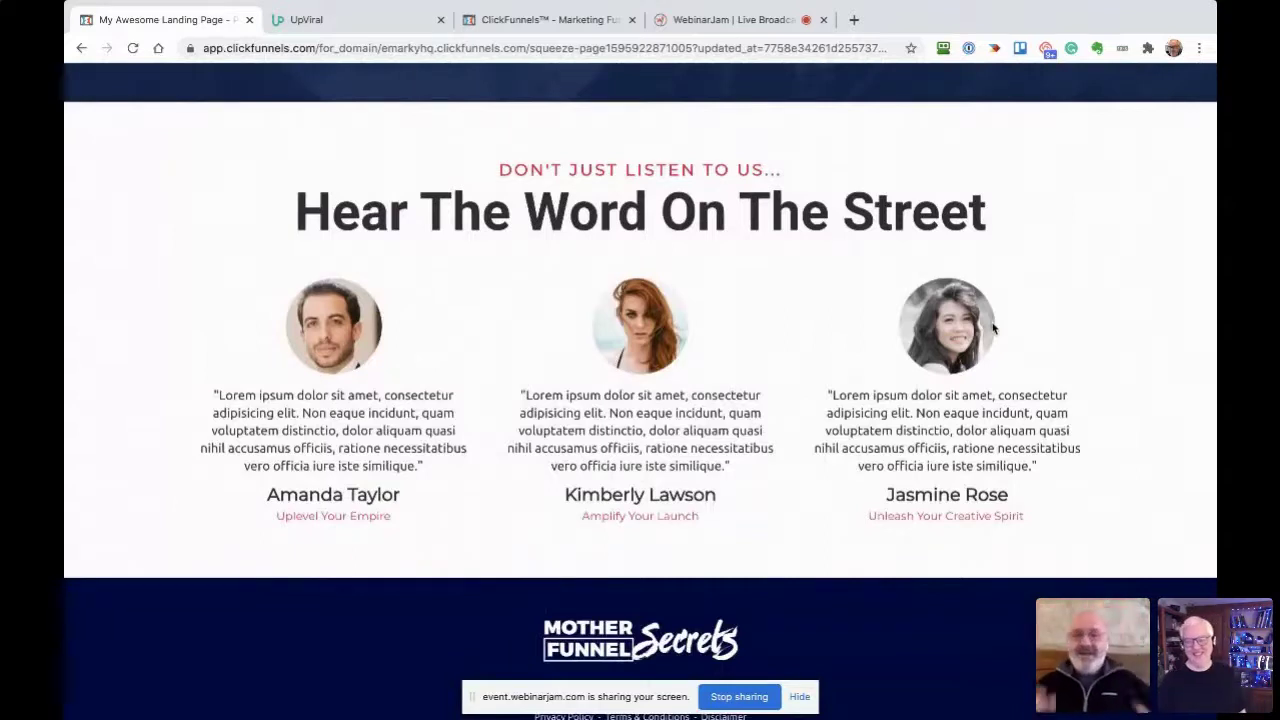
scroll(993, 328, up, 10)
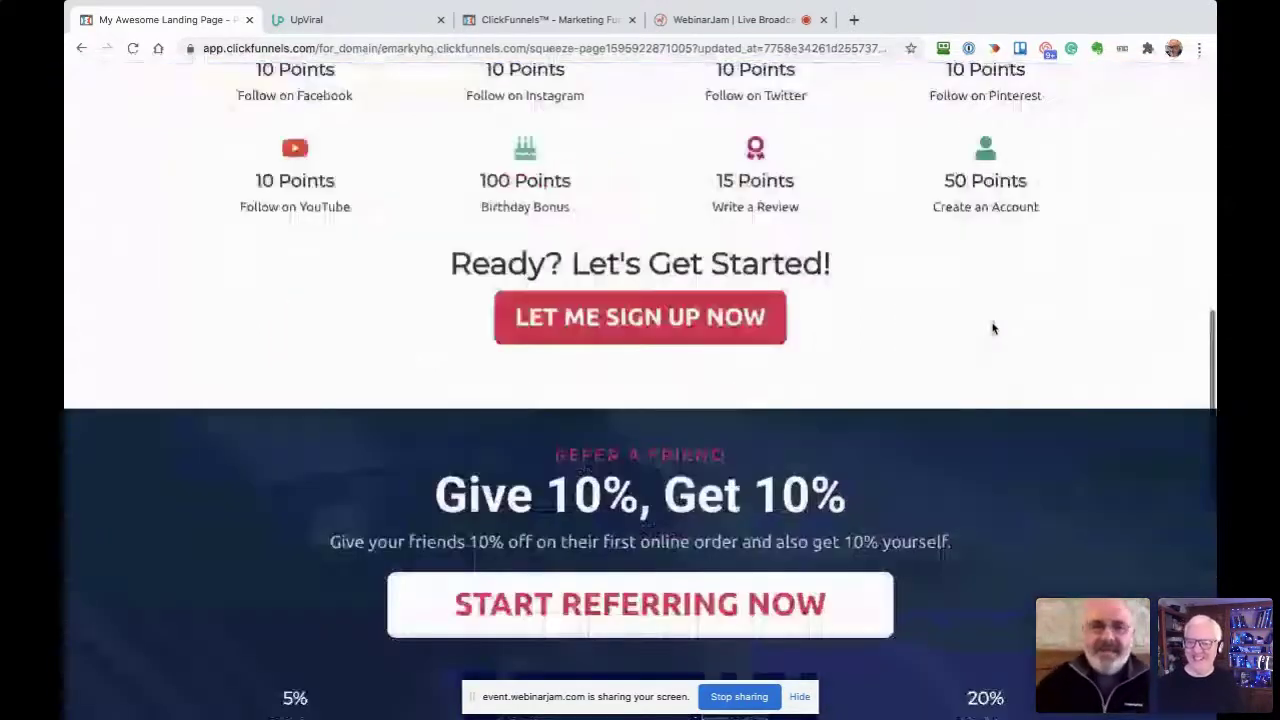
scroll(993, 328, up, 10)
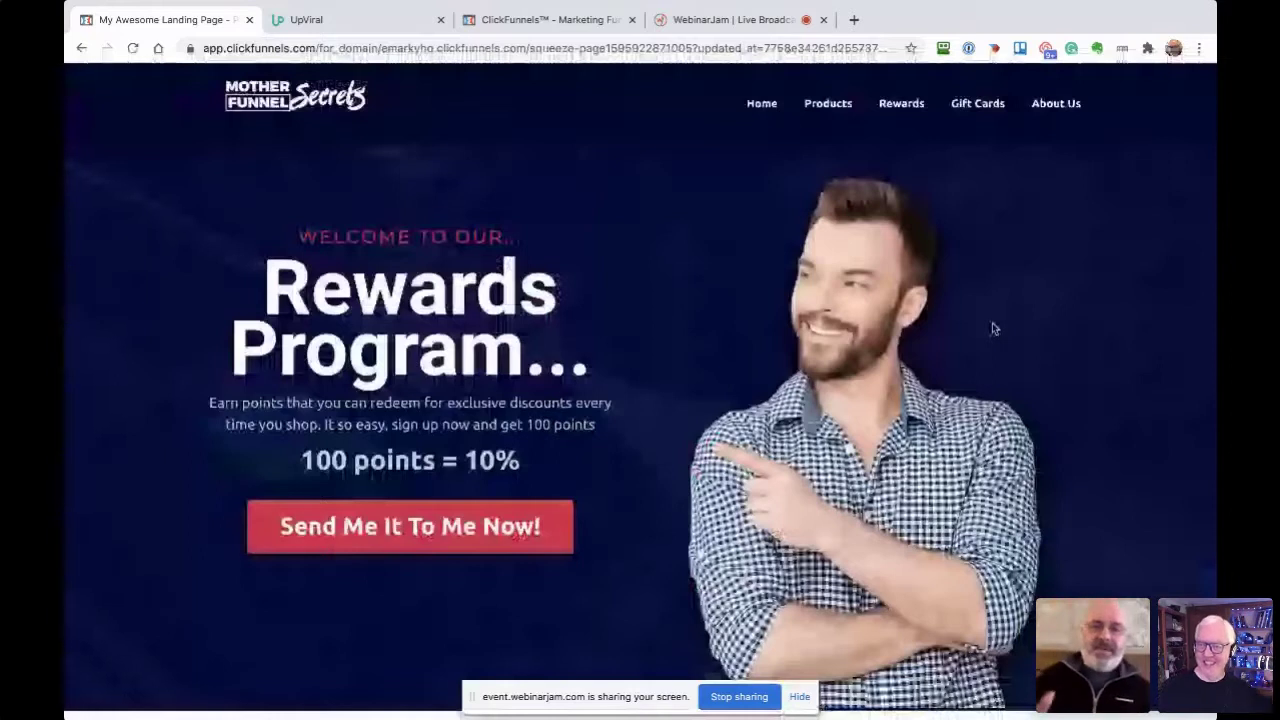
click(350, 22)
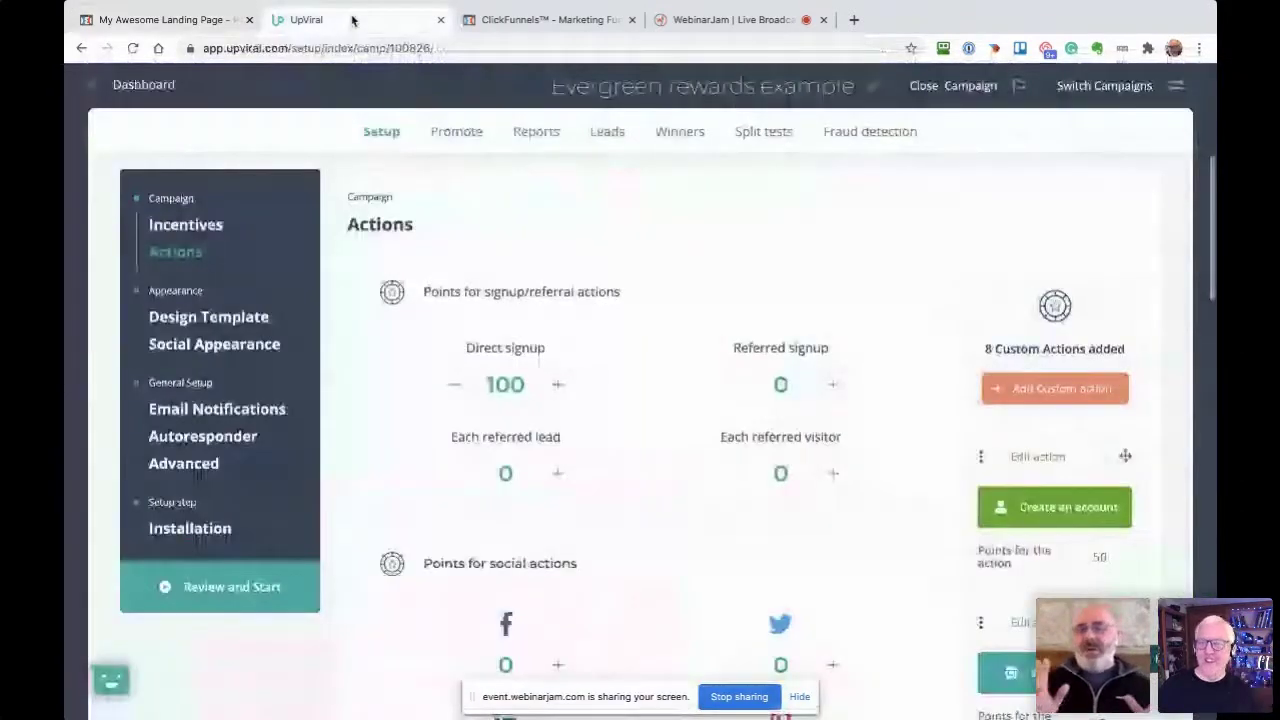
Bring up the Mark Rewards Example funnel's Squeeze Page overview in ClickFunnels.
click(525, 22)
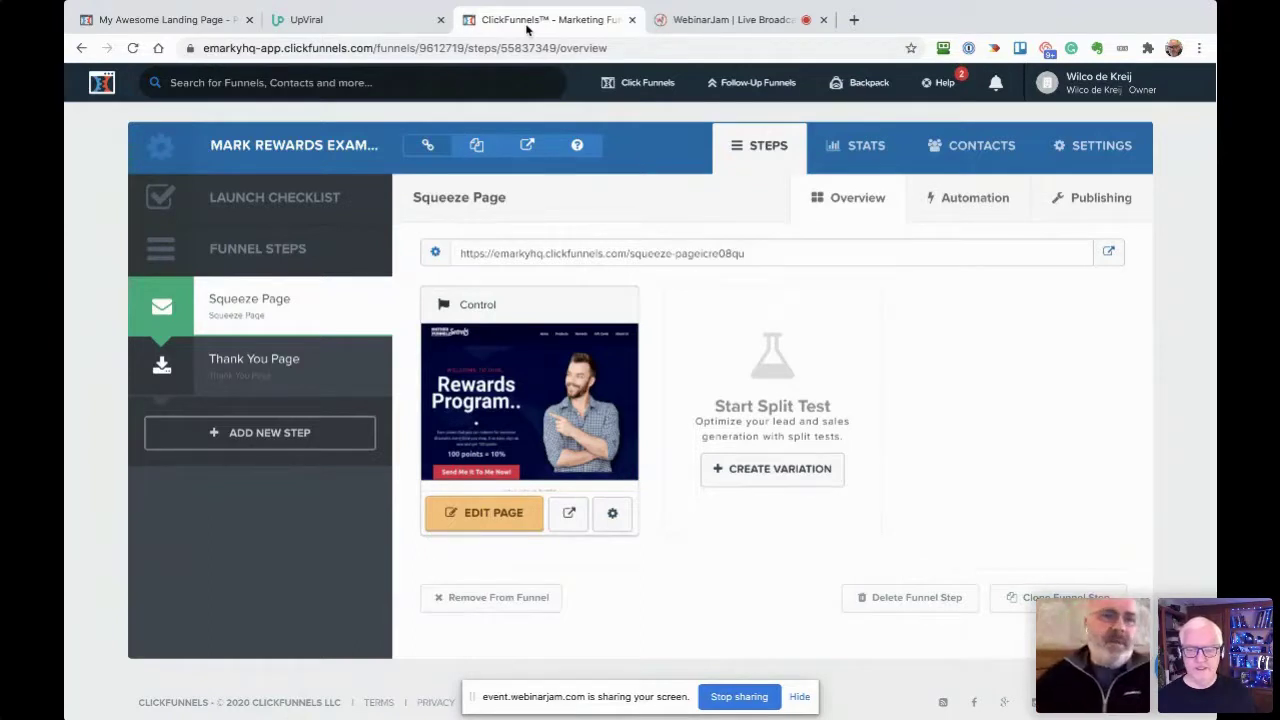
Compare the UpViral campaign, ClickFunnels funnel steps and live rewards page, ending on UpViral Actions.
click(383, 21)
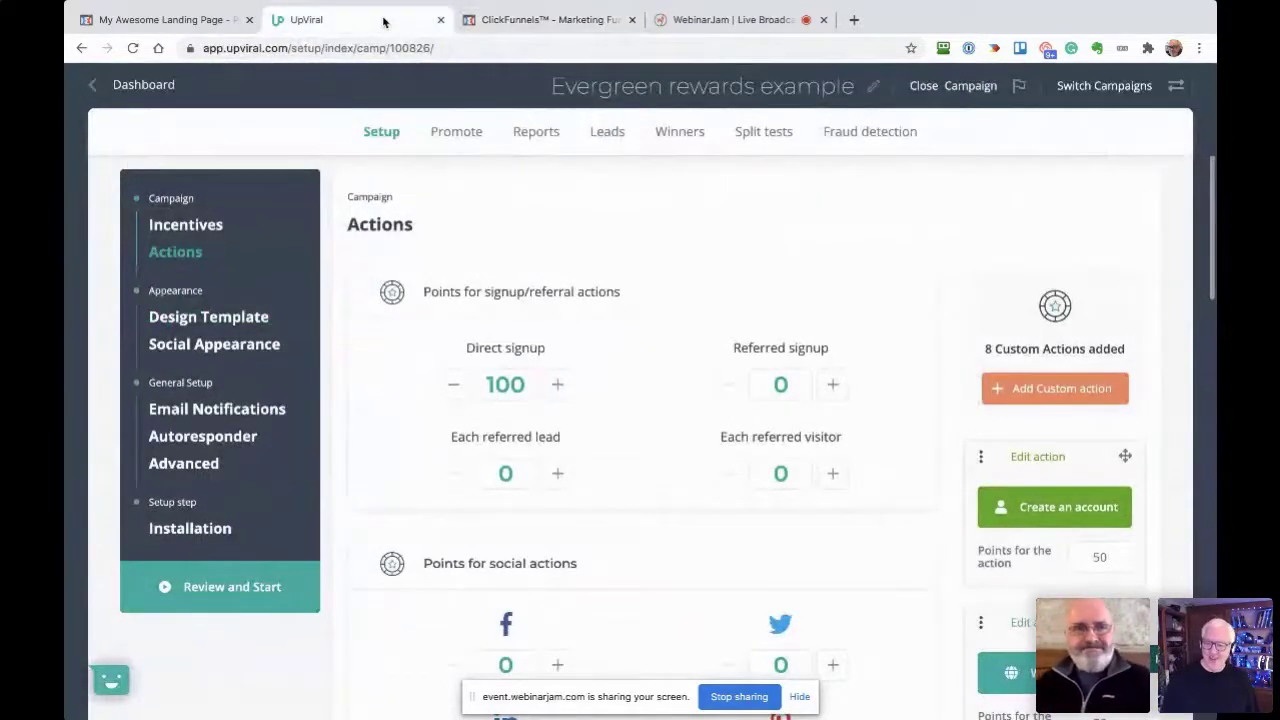
click(507, 28)
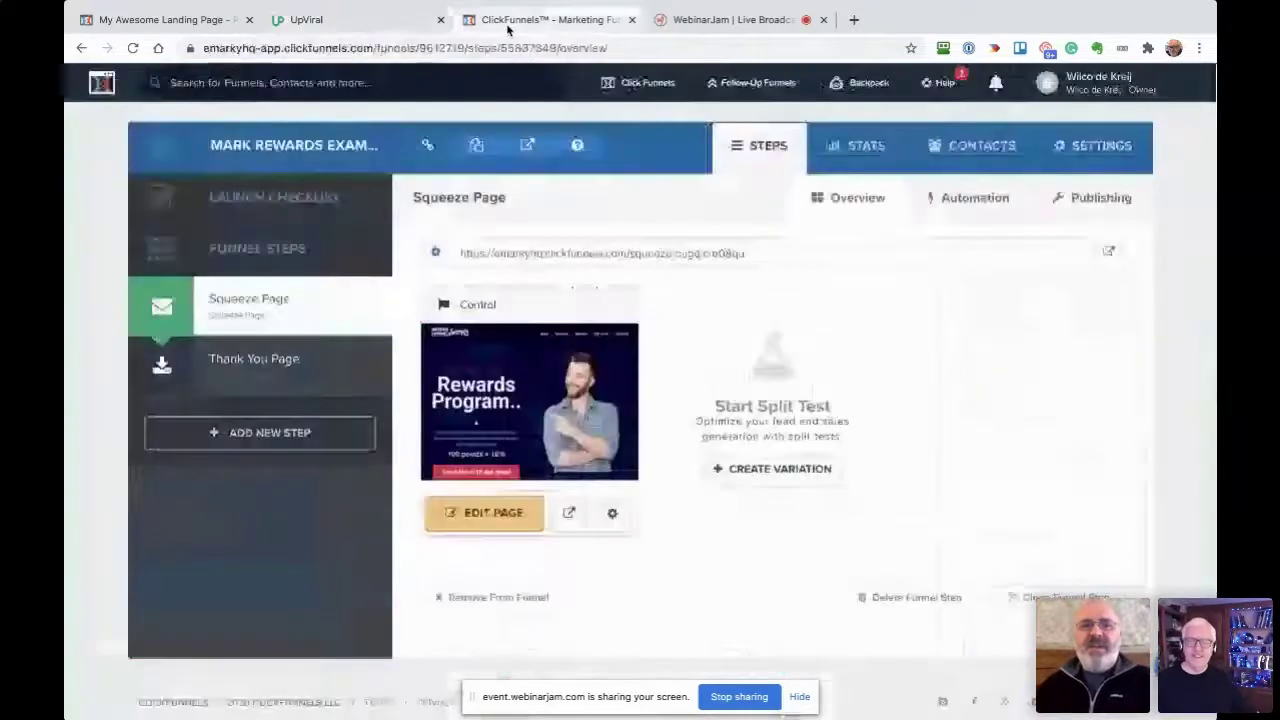
click(157, 30)
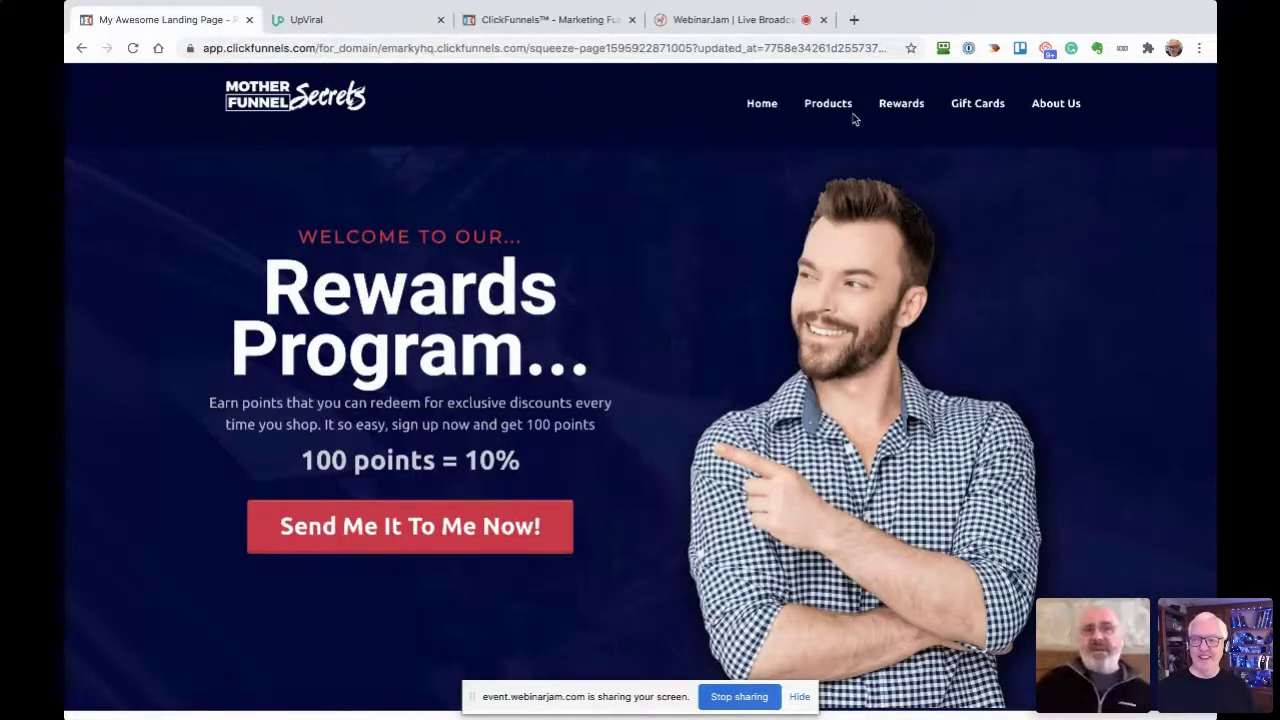
click(352, 24)
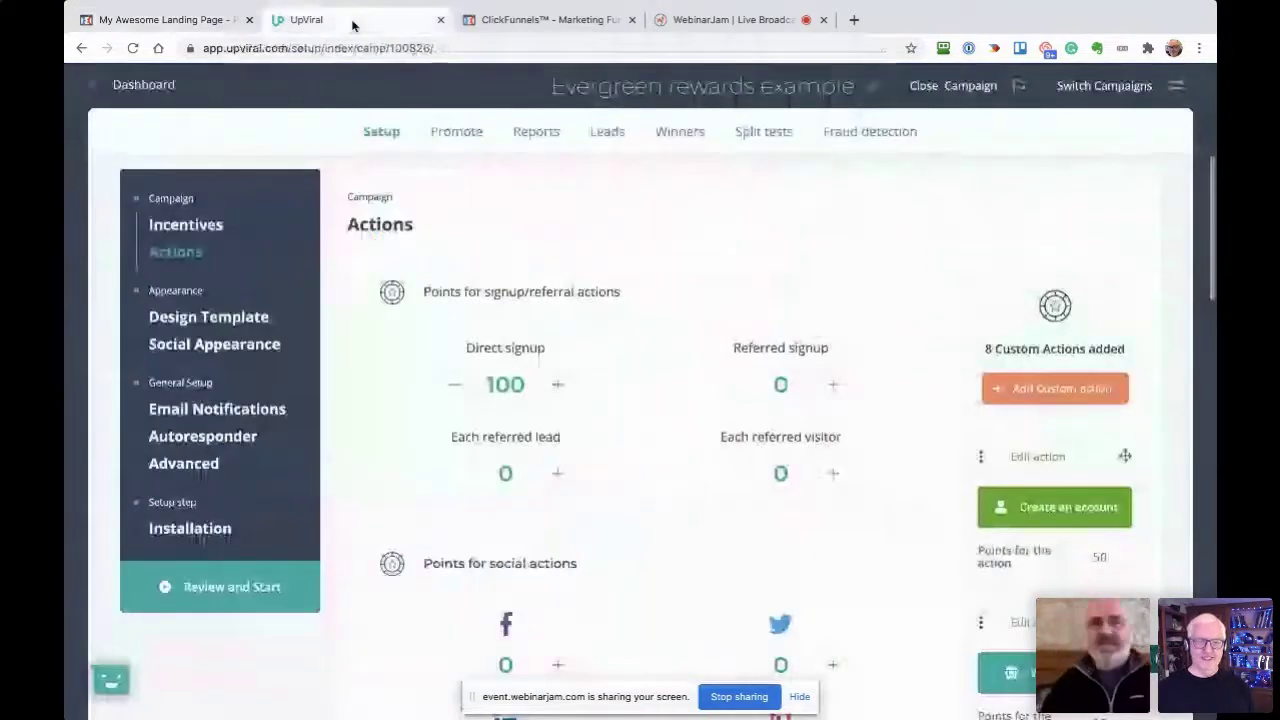
Inspect the 5% Discount code incentive's used coupon codes and close it unchanged.
click(193, 232)
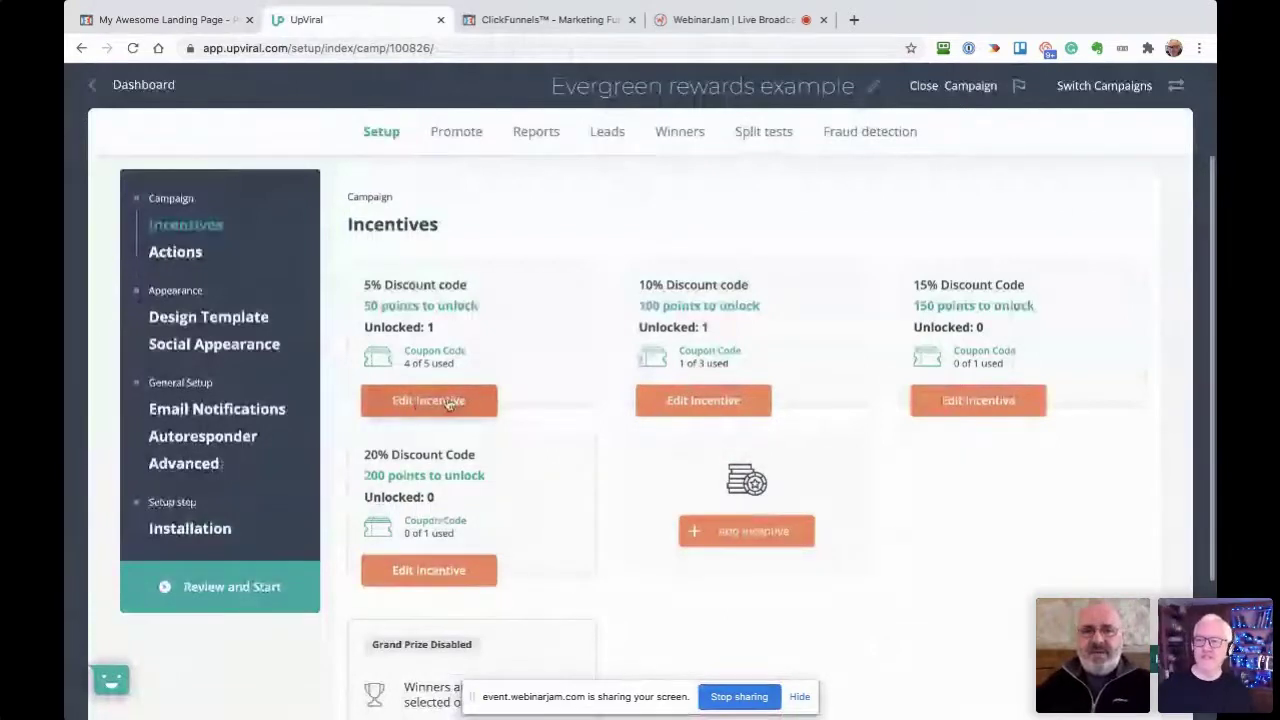
click(448, 402)
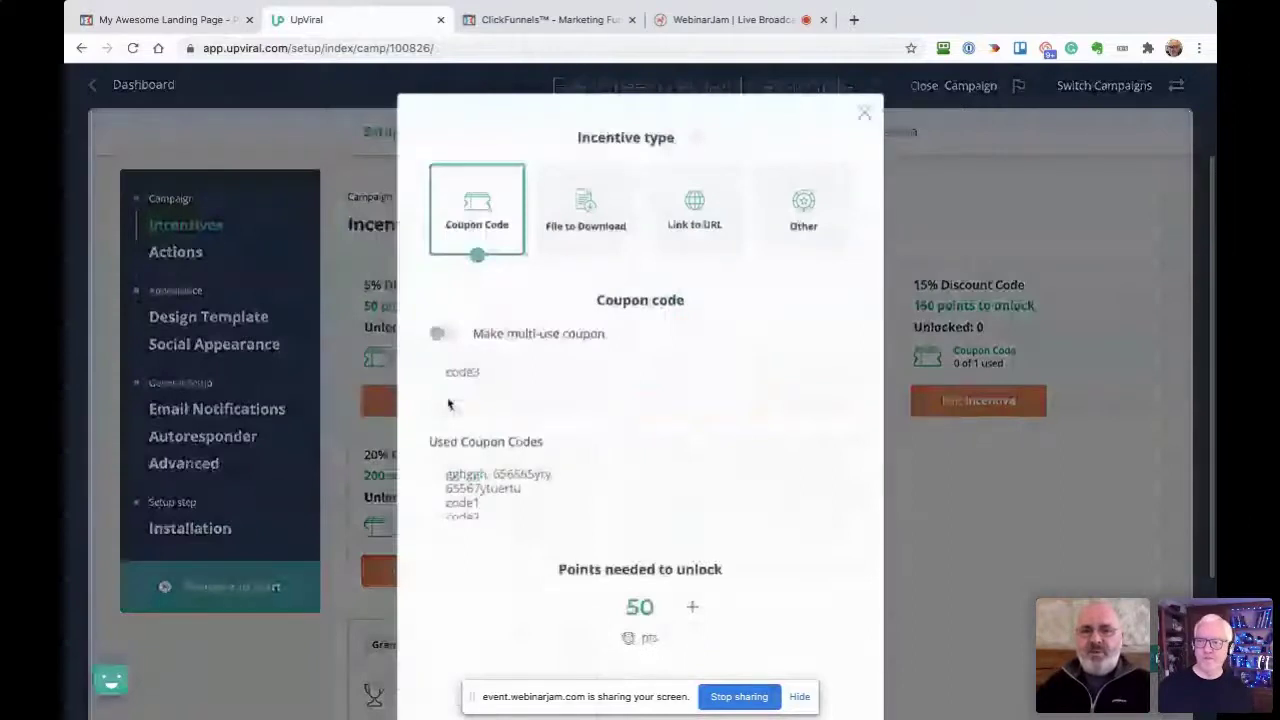
double_click(505, 482)
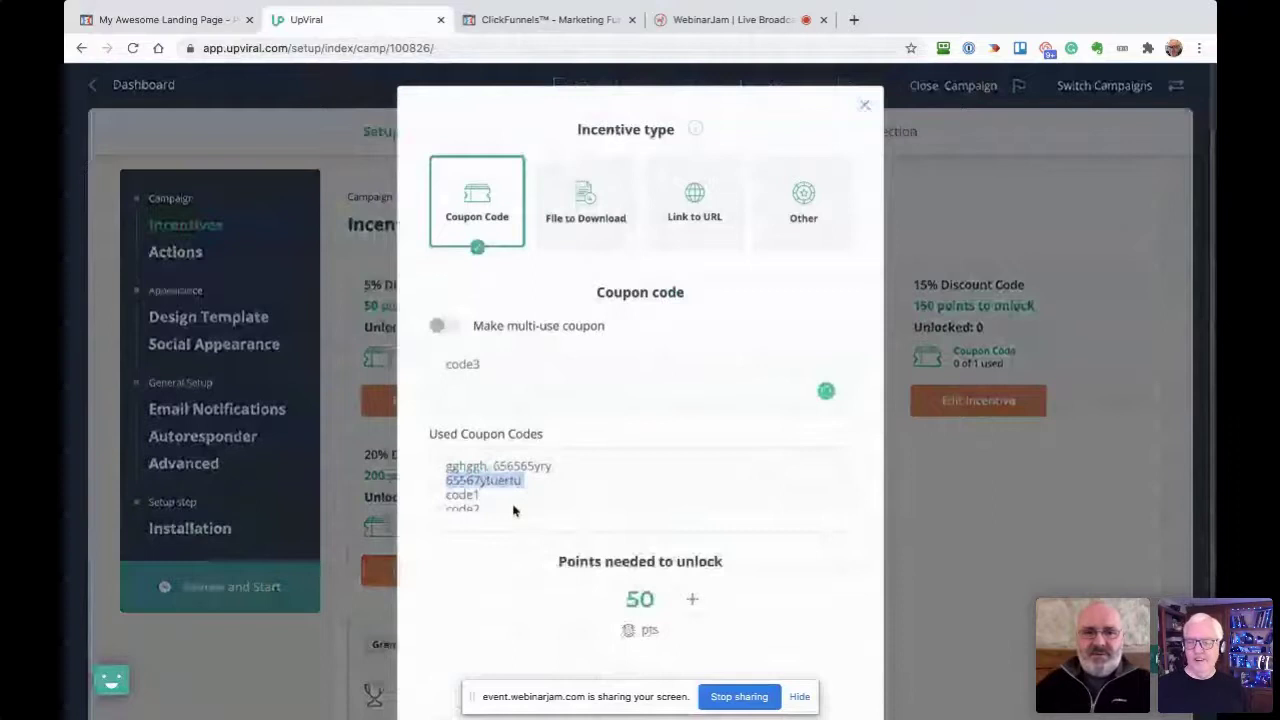
drag(449, 464, 575, 513)
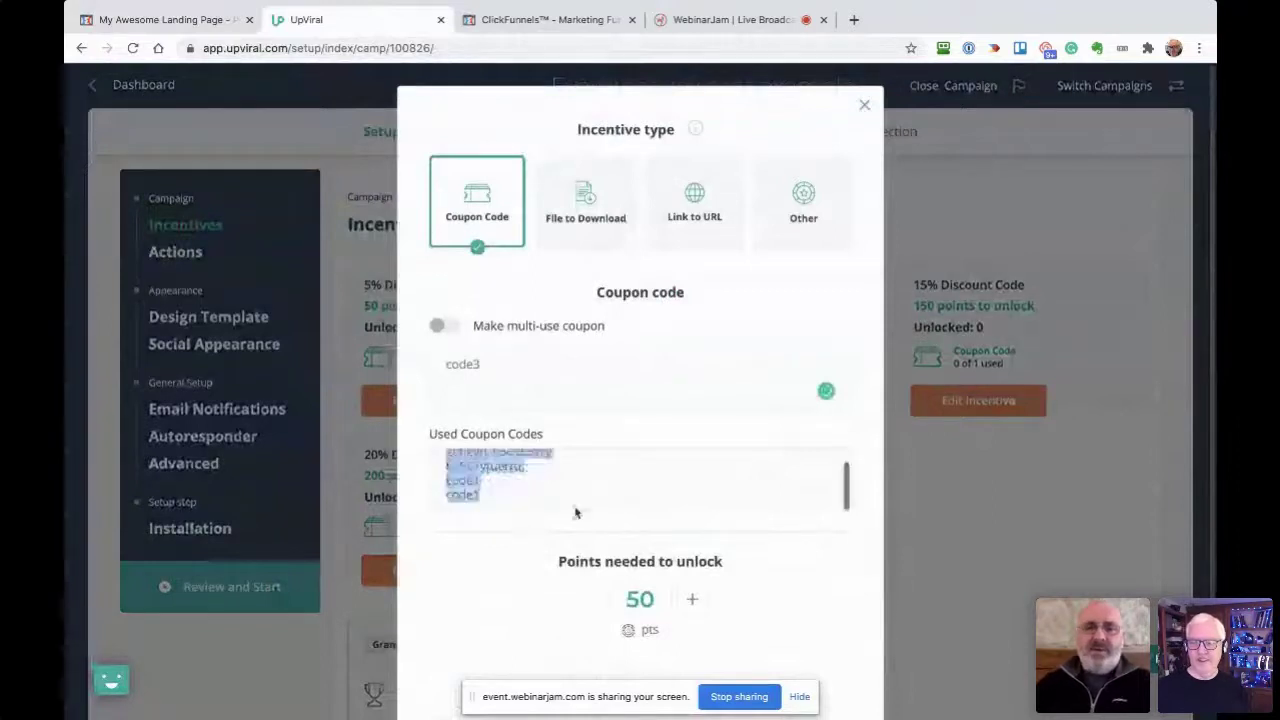
click(853, 426)
scroll(824, 608, down, 3)
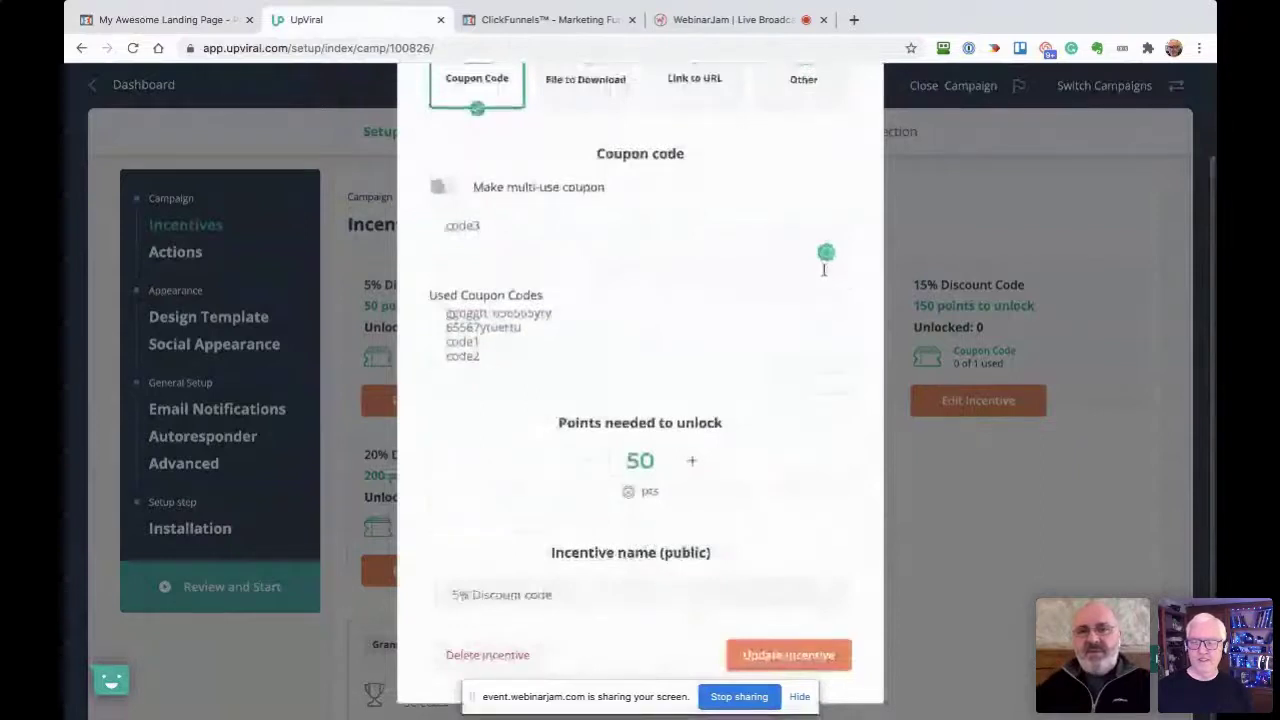
scroll(824, 268, up, 3)
click(864, 106)
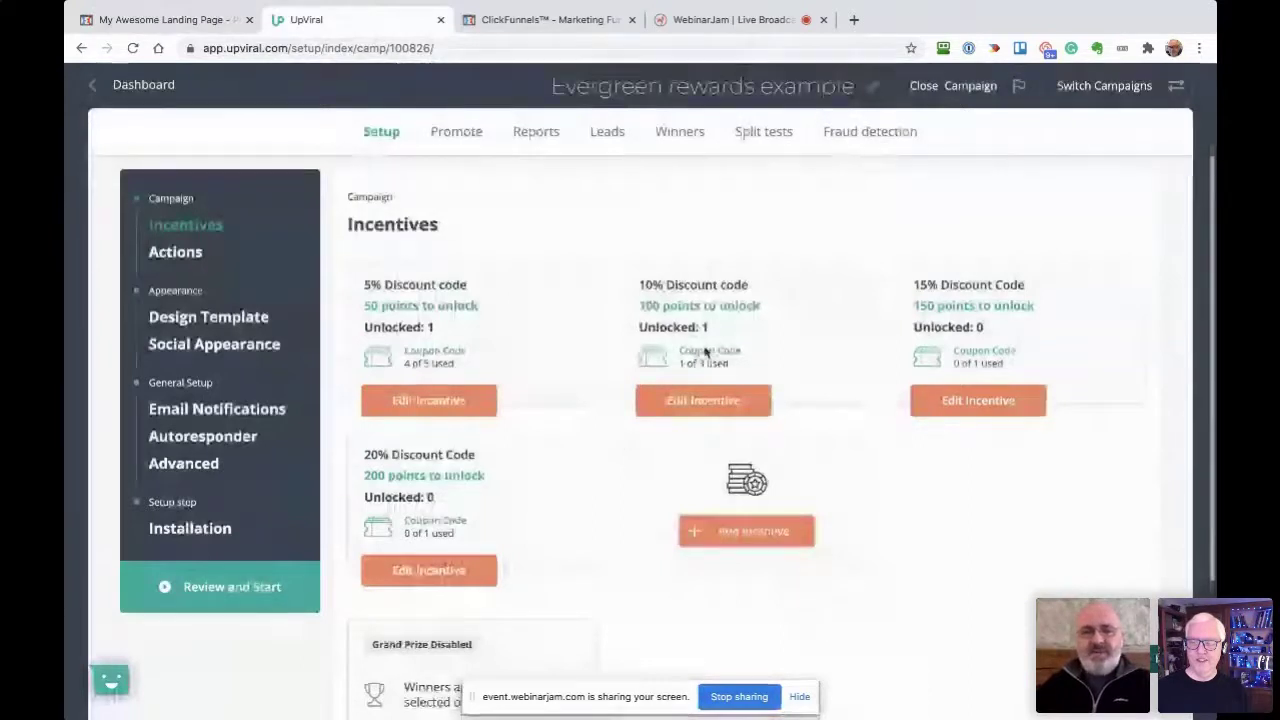
Open the 10% Discount code incentive's settings from the Incentives overview.
scroll(634, 486, down, 2)
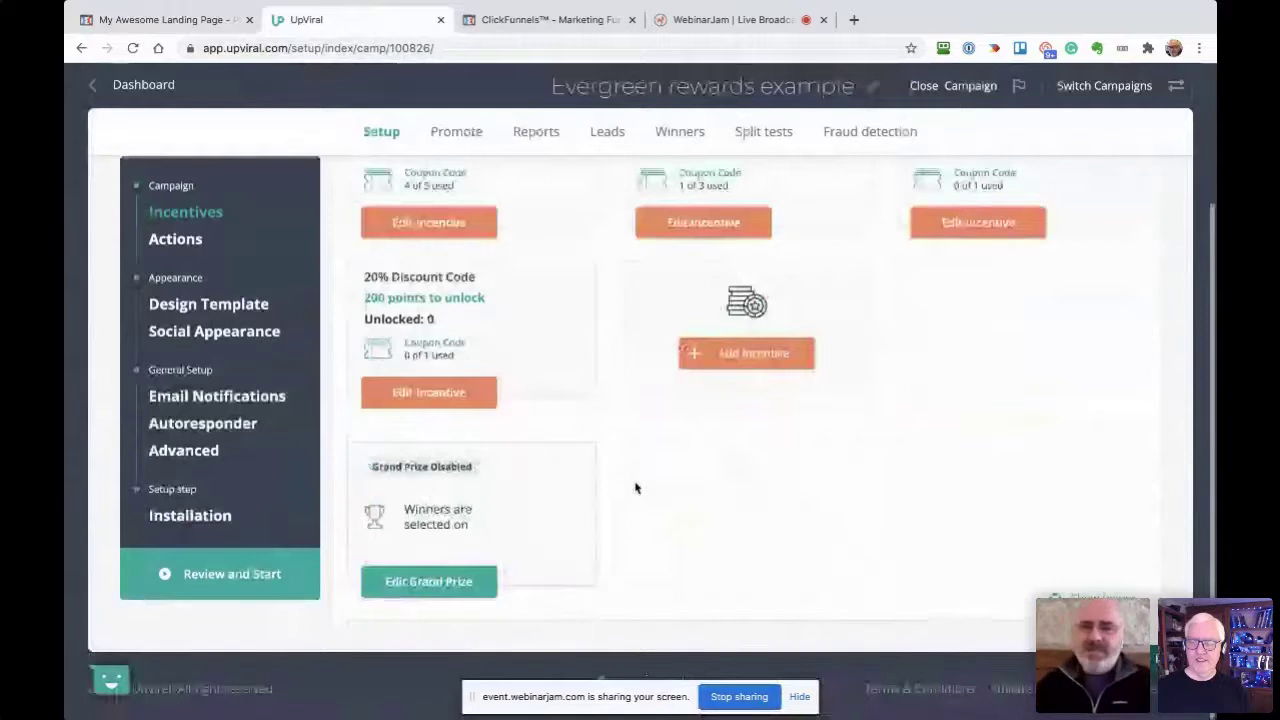
scroll(634, 487, up, 2)
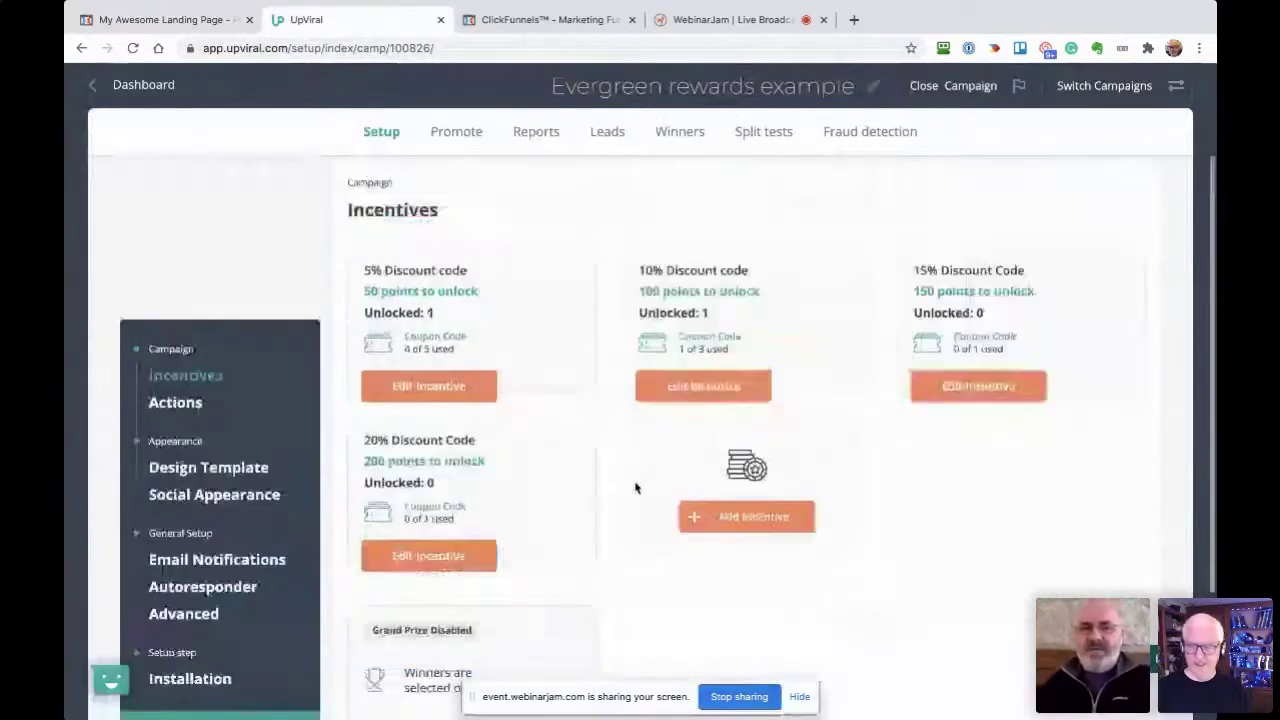
scroll(634, 487, up, 1)
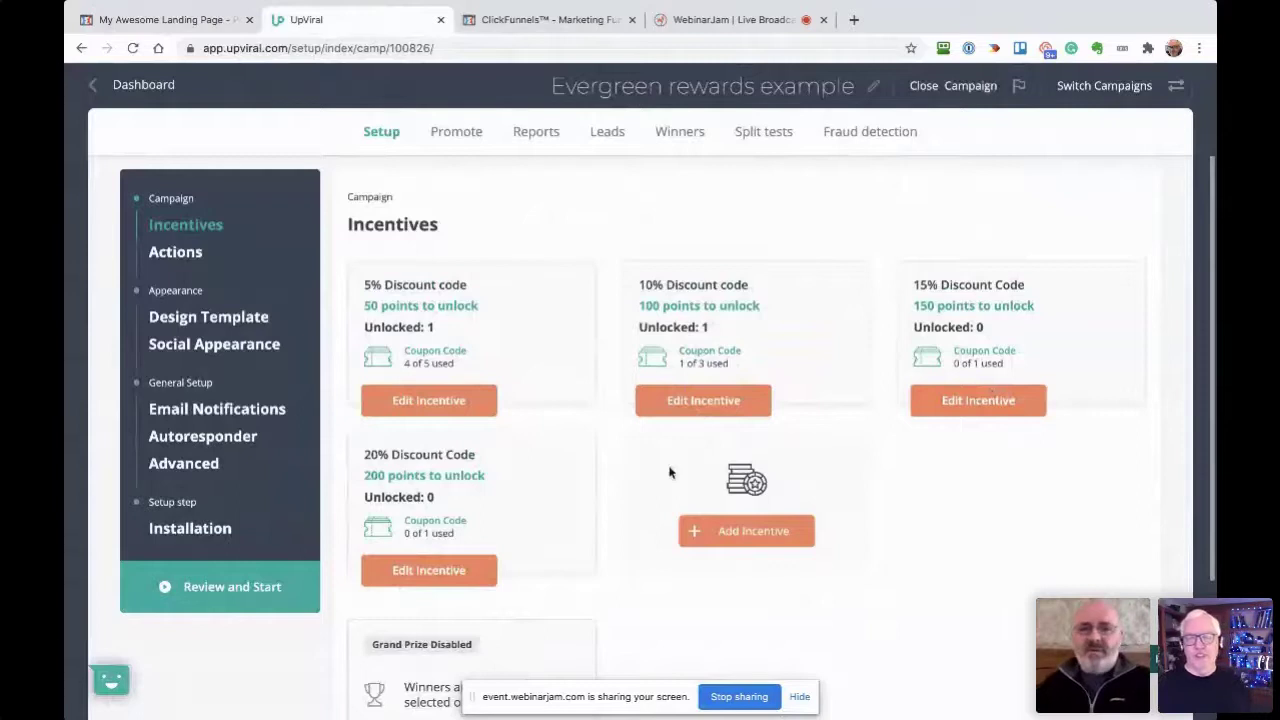
click(695, 408)
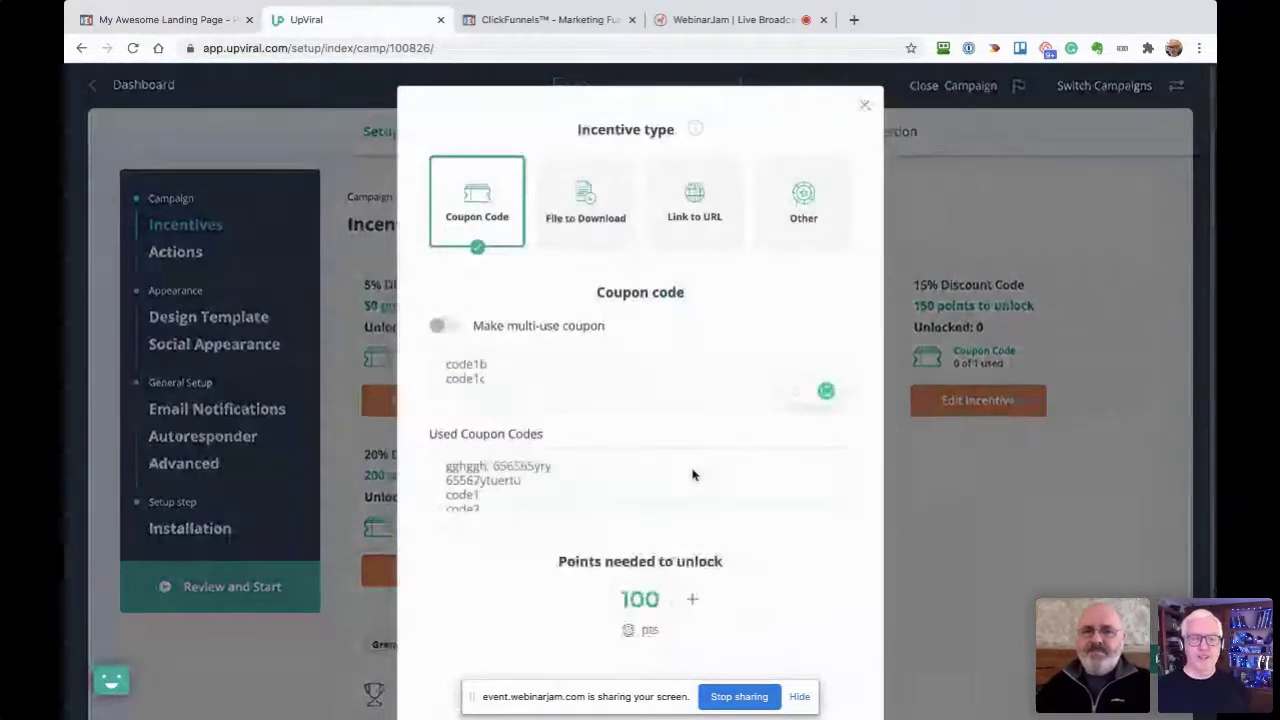
Add coupon code1d to the 10% Discount code incentive and save the update.
click(867, 107)
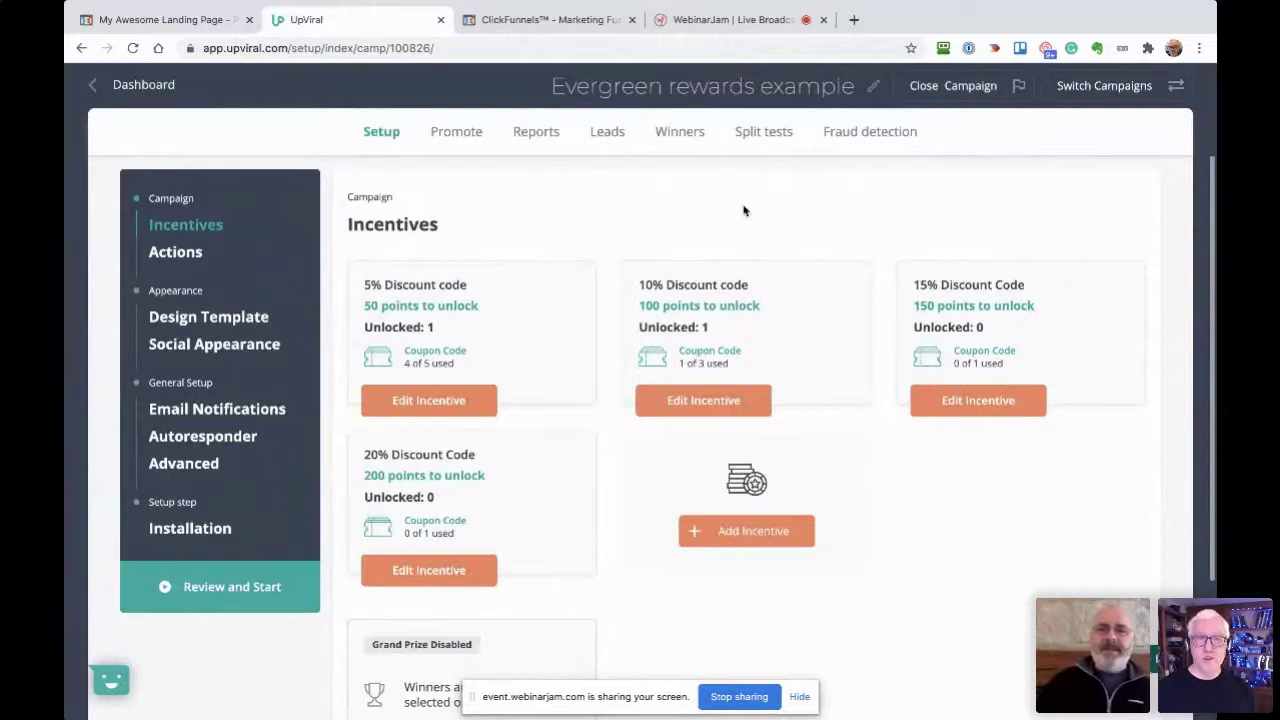
click(686, 400)
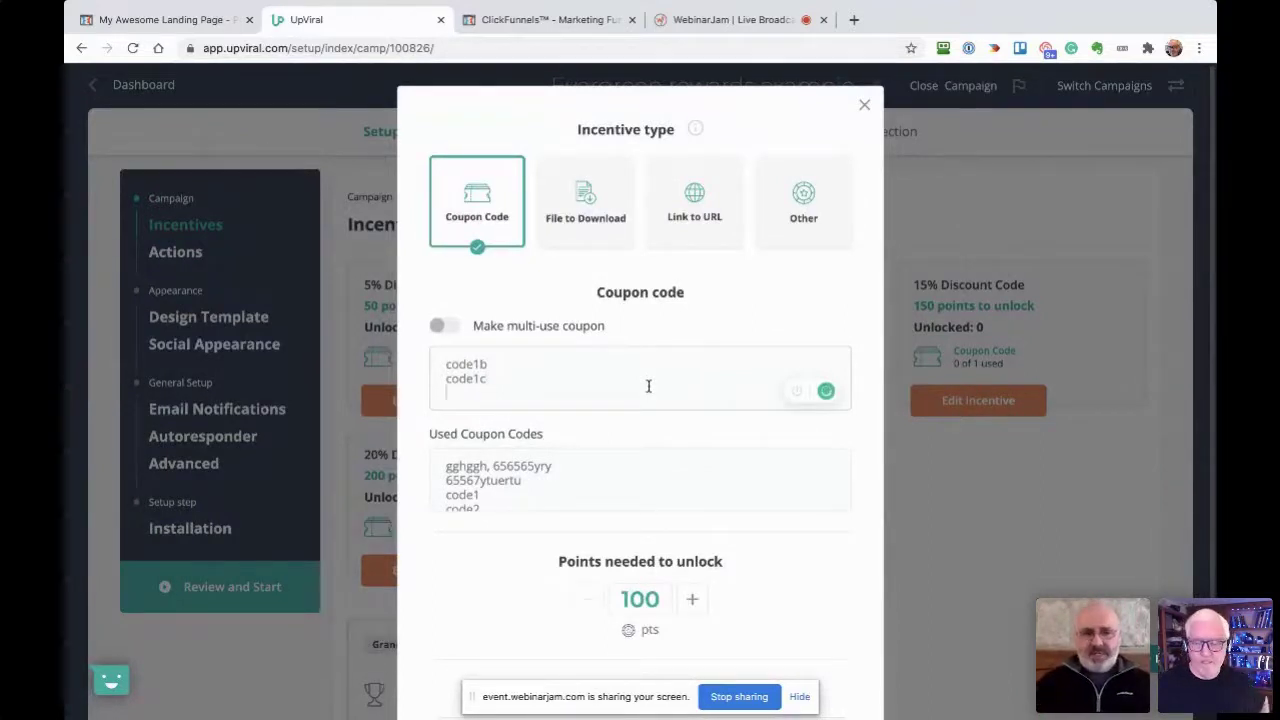
key(Return)
text(code)
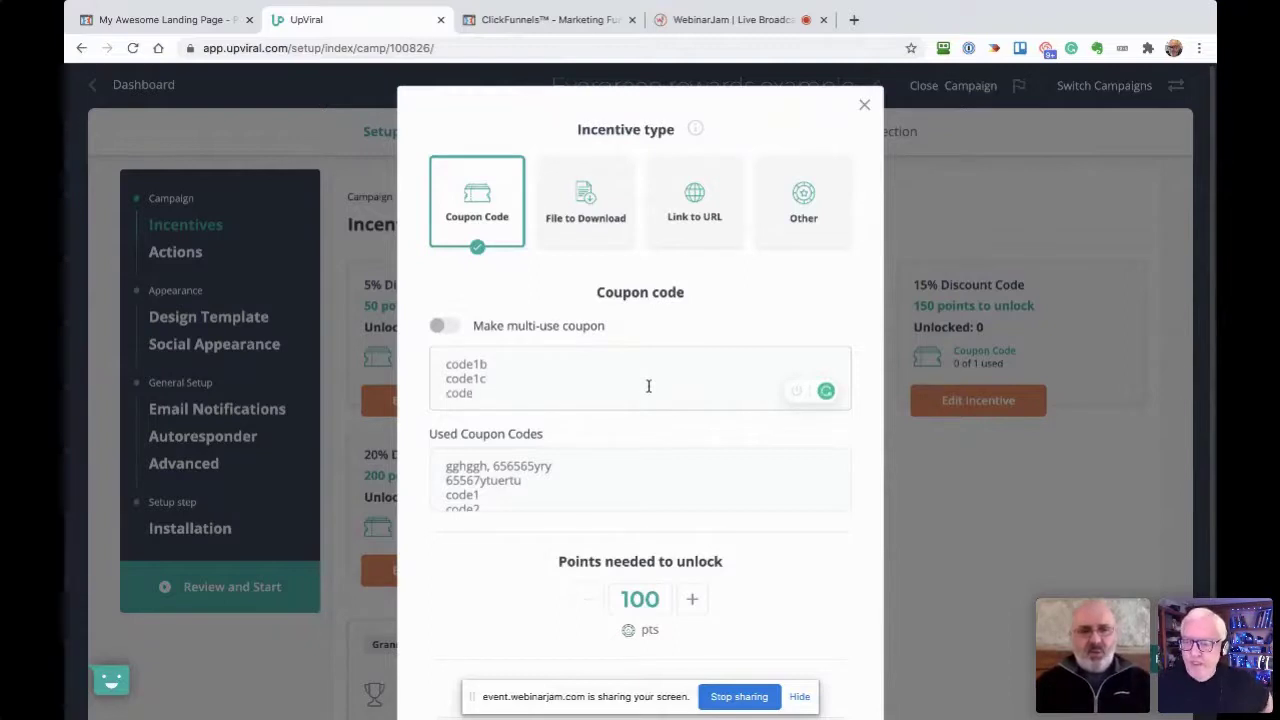
text(1d)
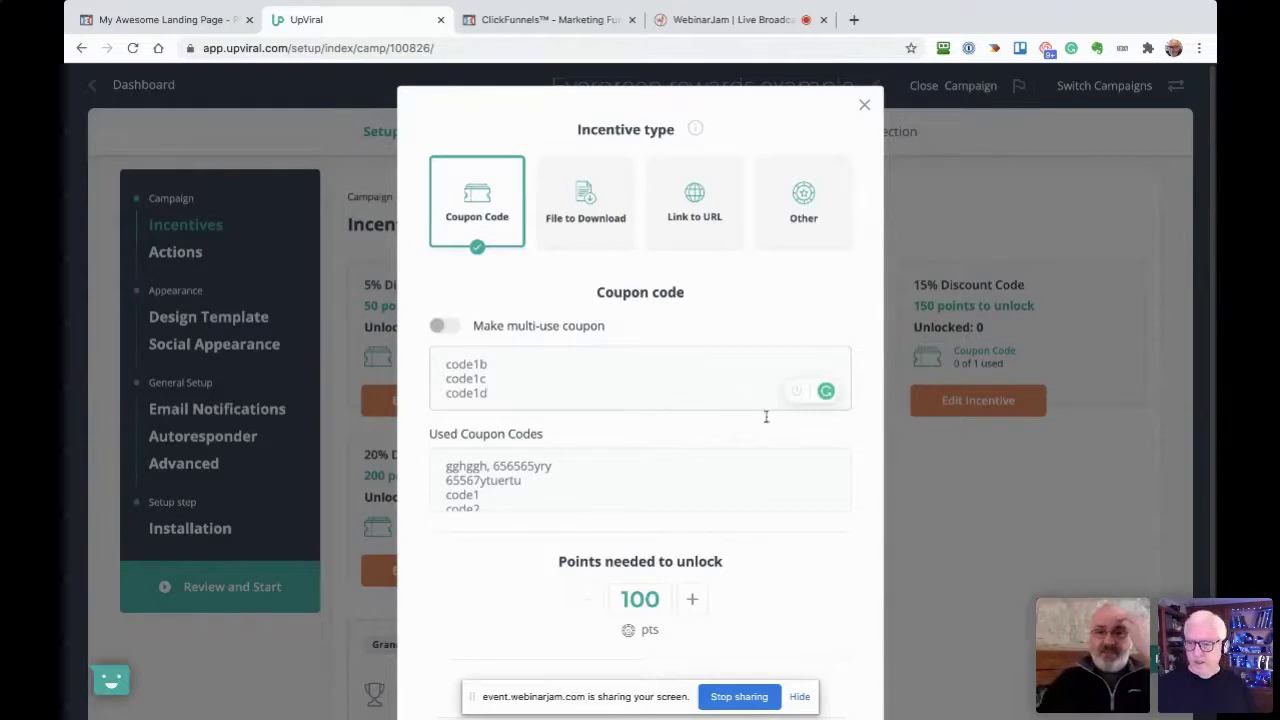
scroll(855, 440, down, 2)
click(790, 655)
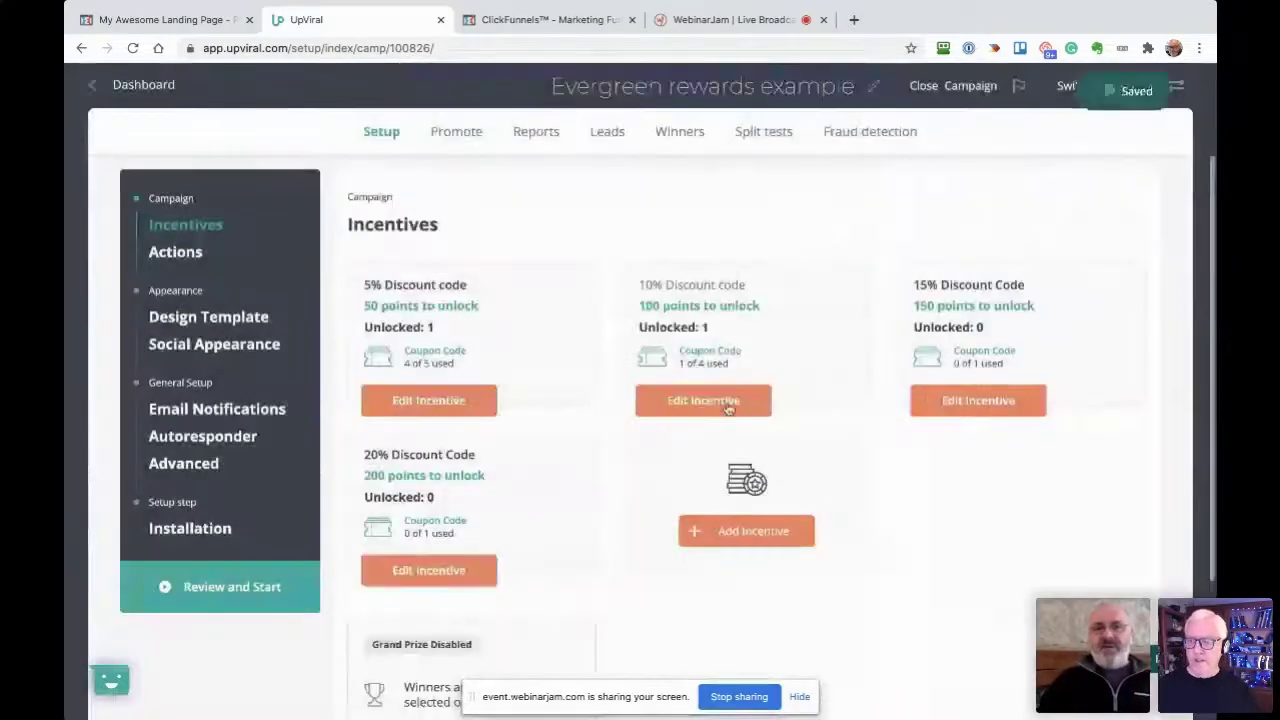
click(727, 401)
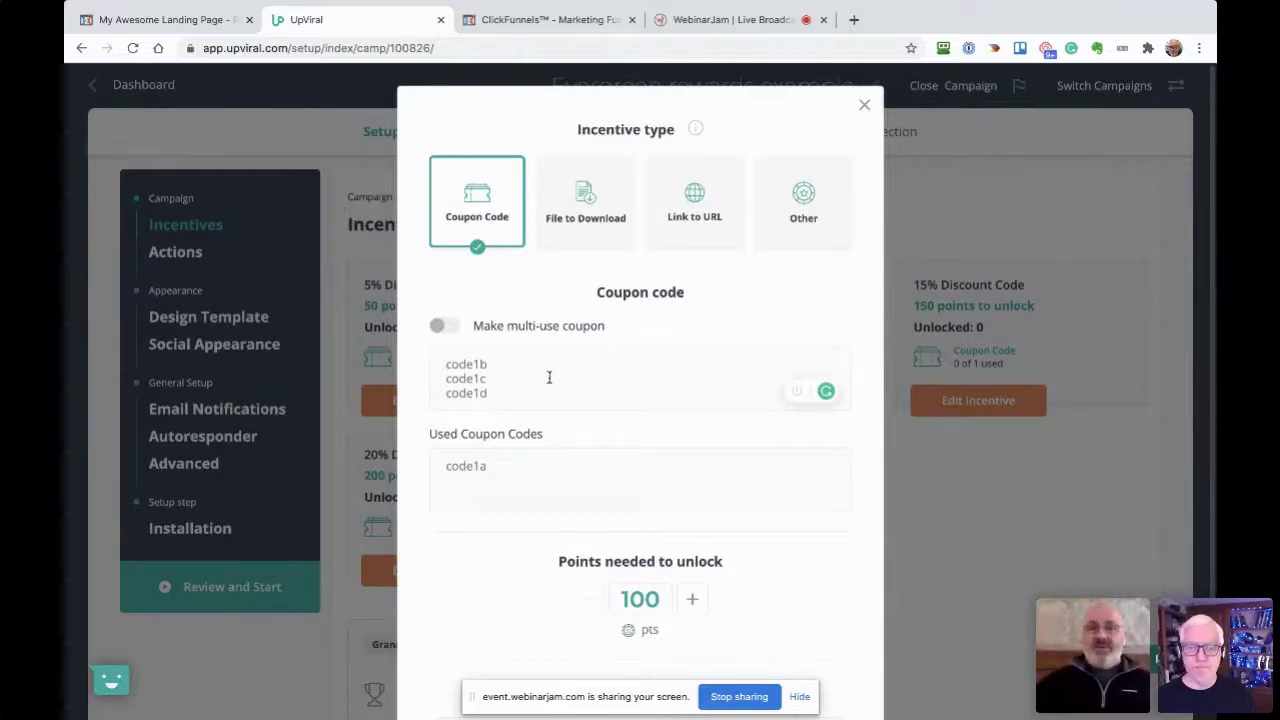
click(503, 360)
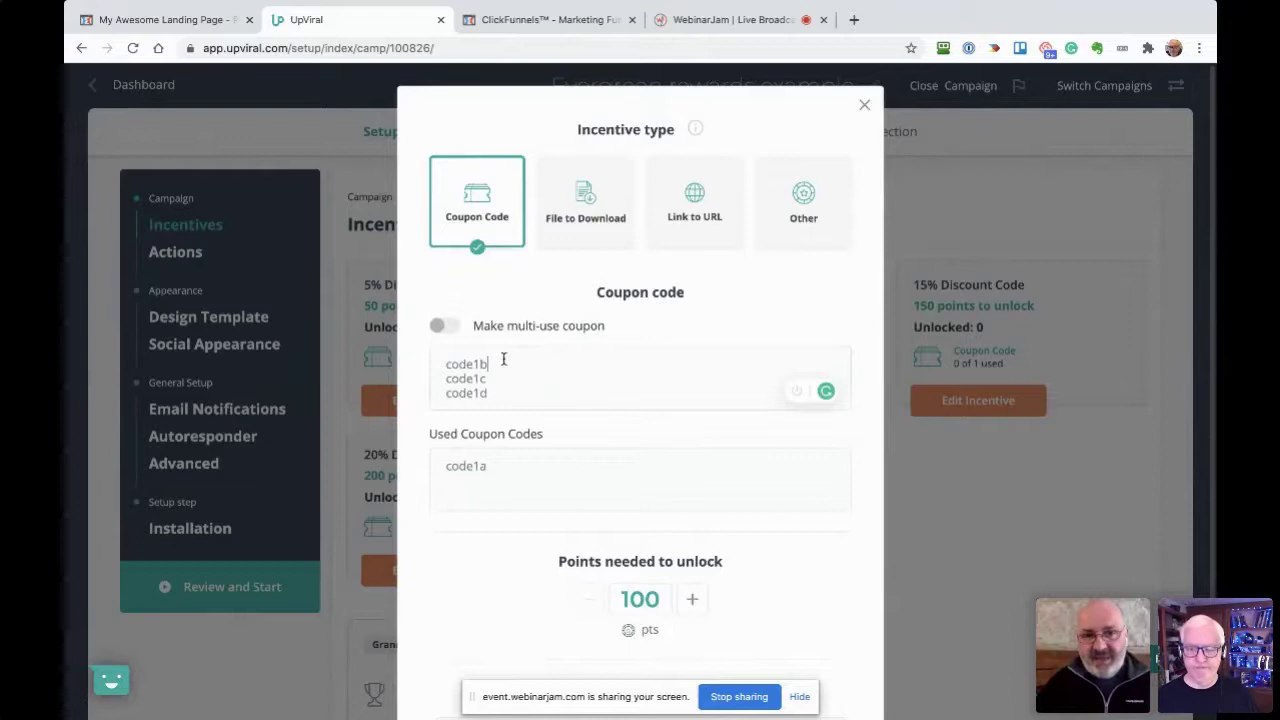
drag(503, 360, 443, 360)
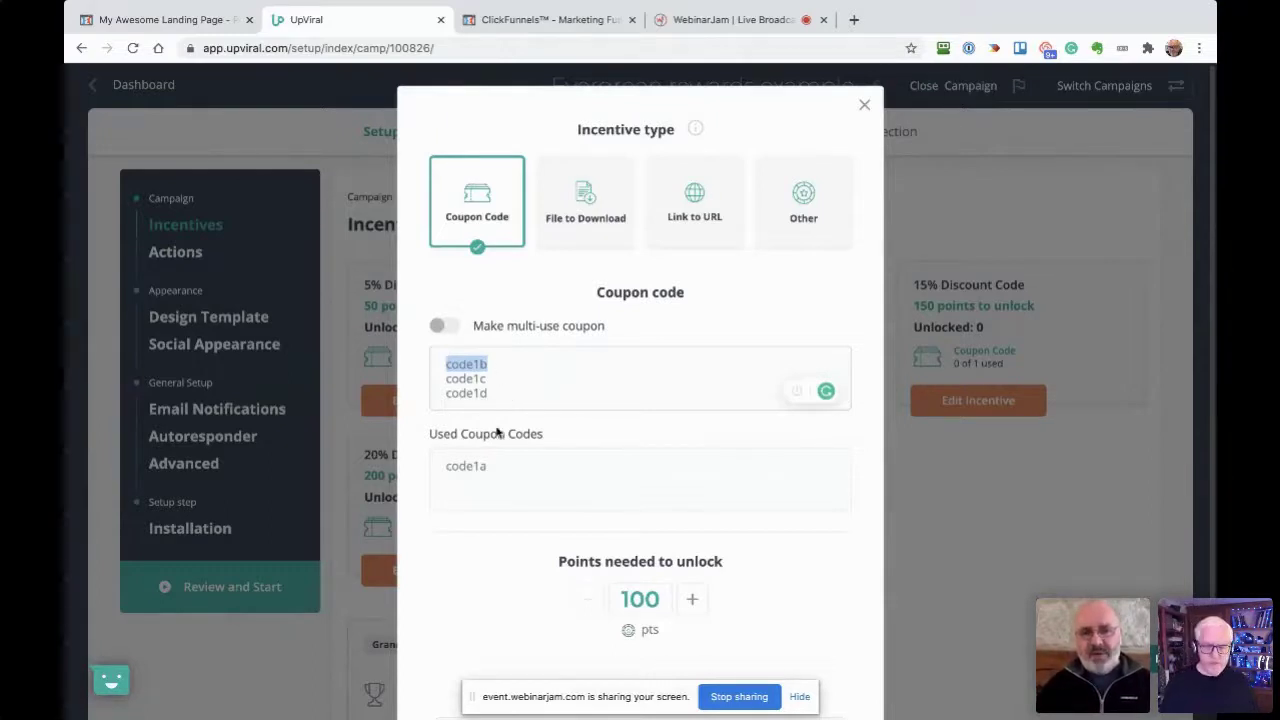
click(497, 466)
drag(497, 476, 443, 474)
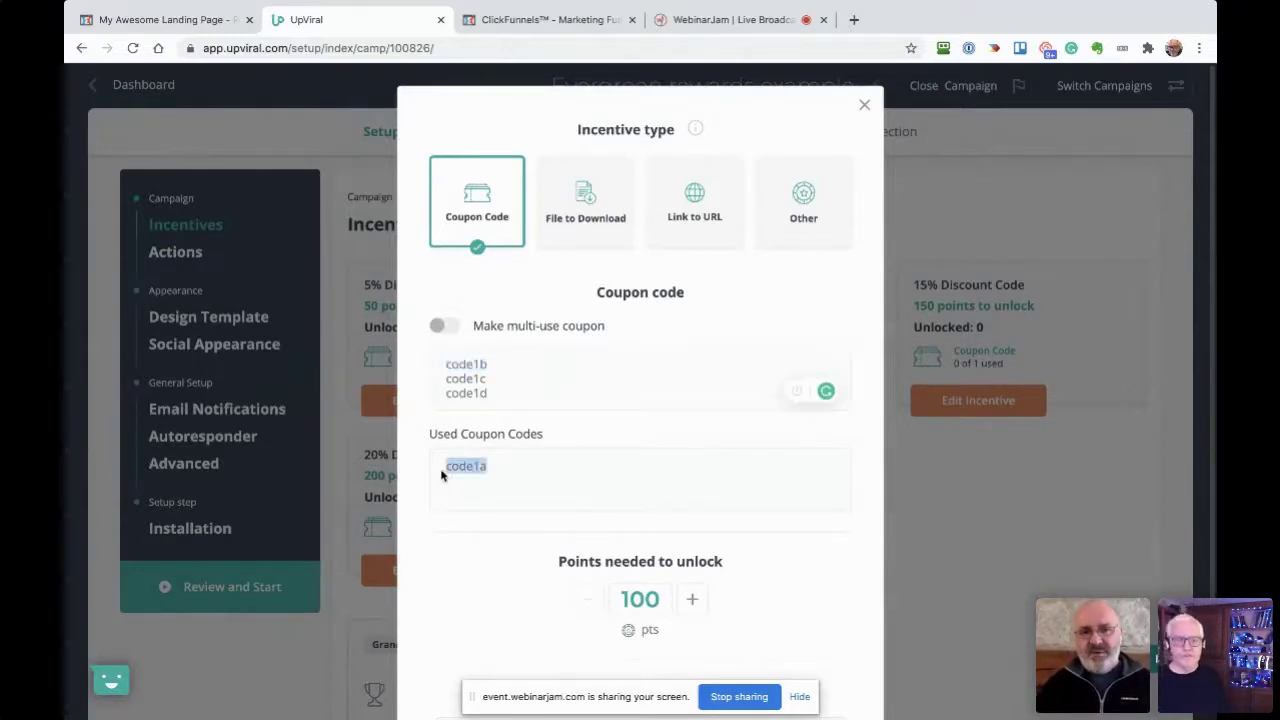
click(497, 362)
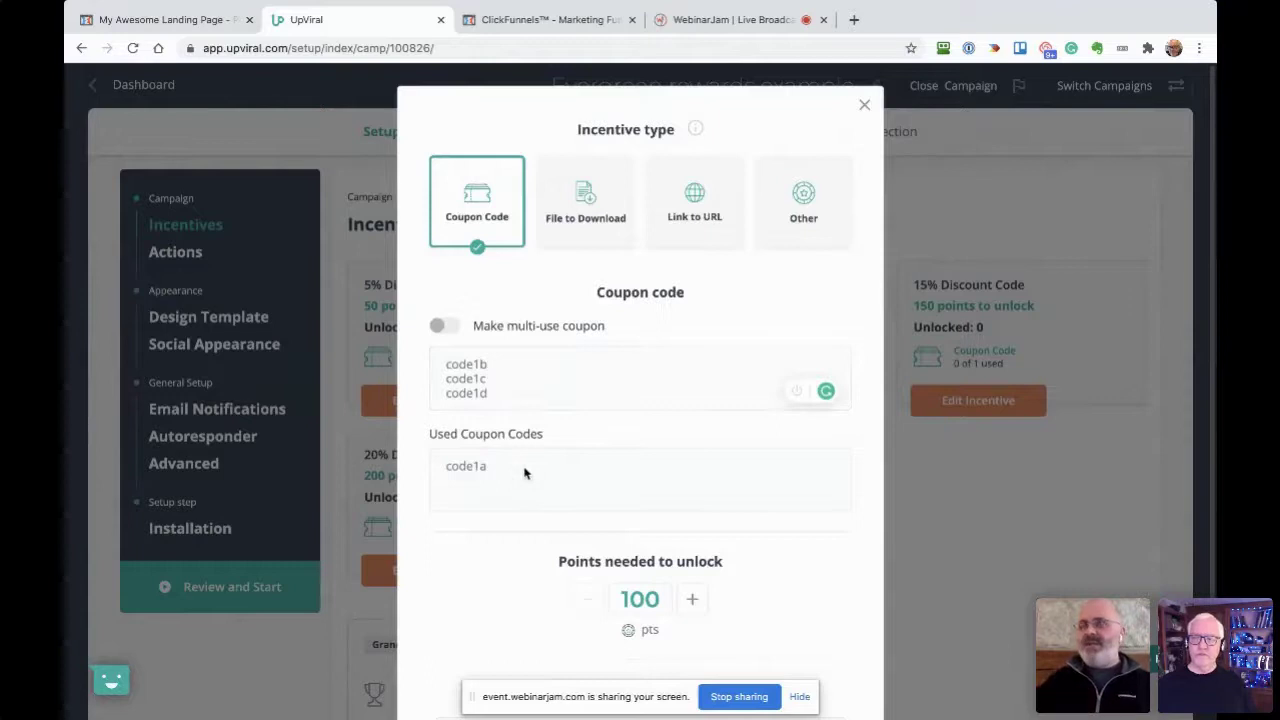
drag(492, 364, 441, 395)
click(504, 400)
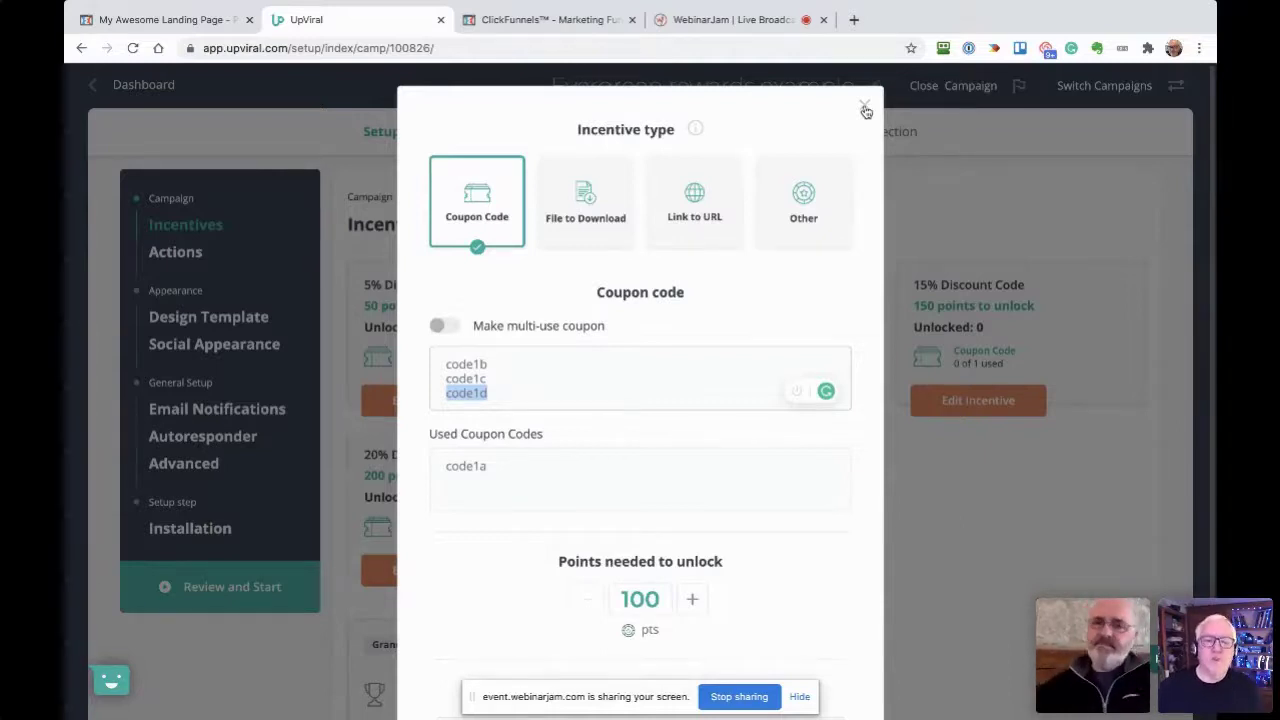
click(777, 289)
scroll(777, 291, down, 3)
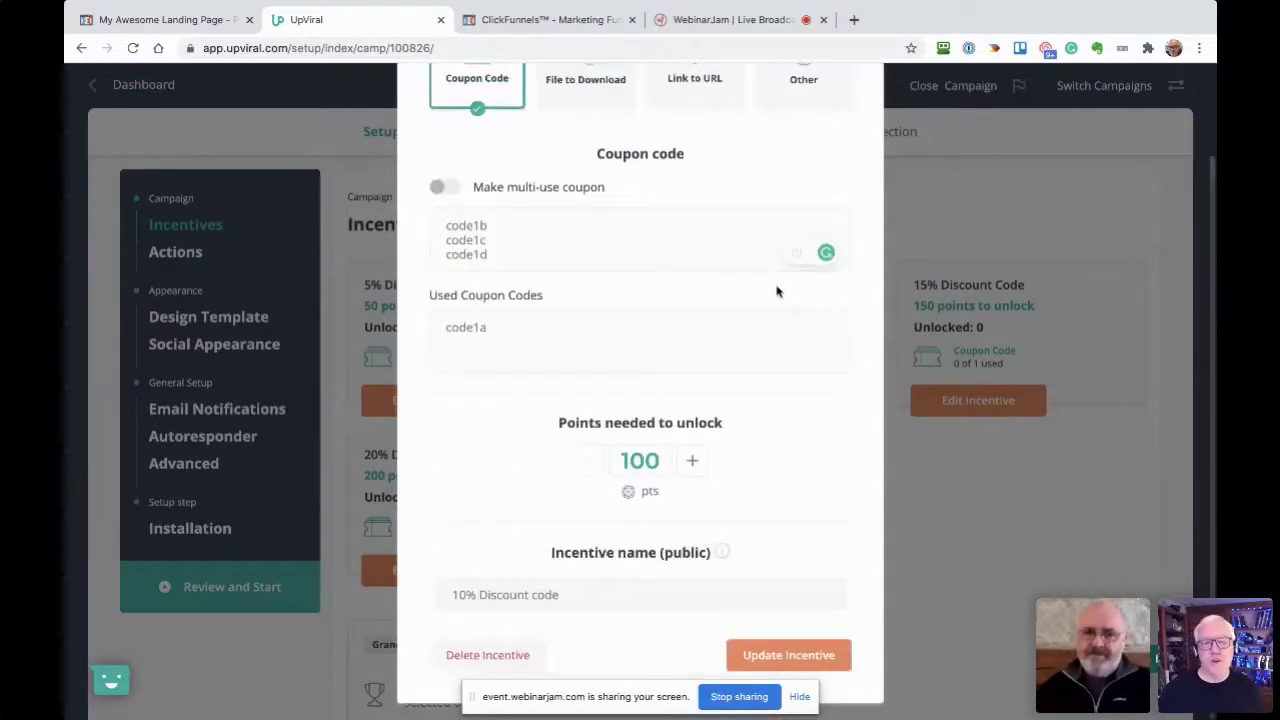
scroll(777, 291, up, 3)
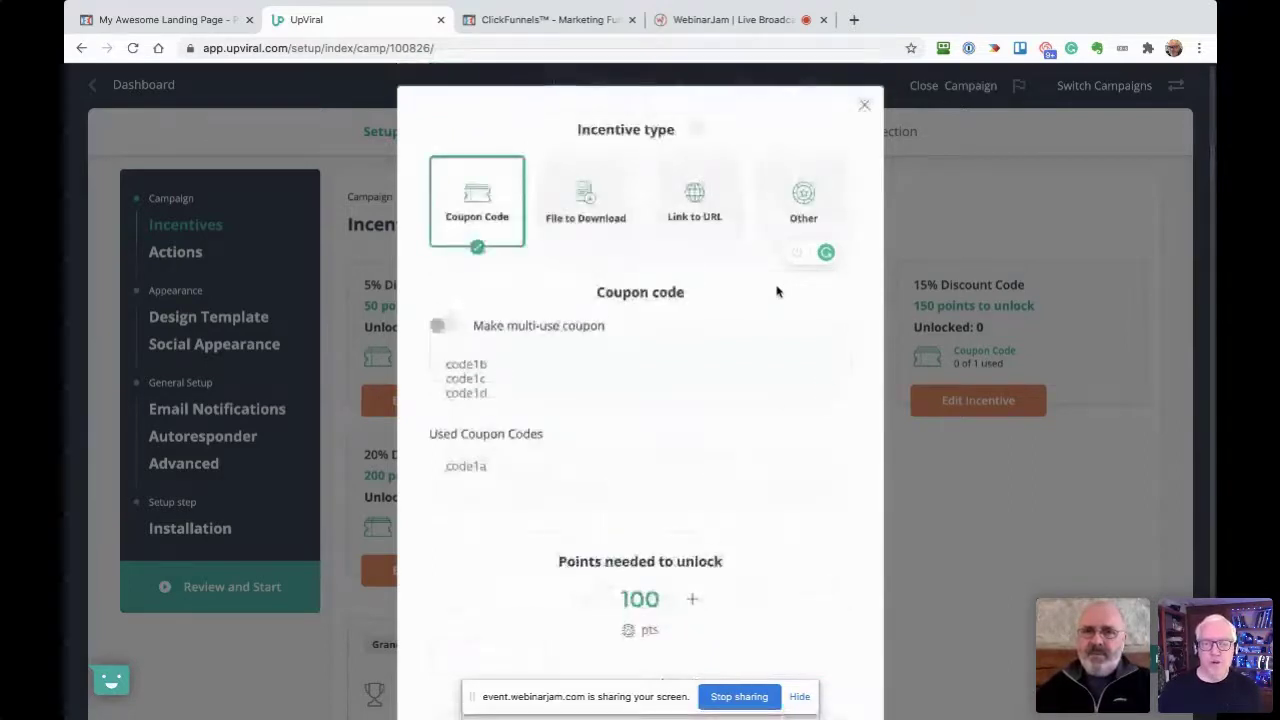
click(862, 106)
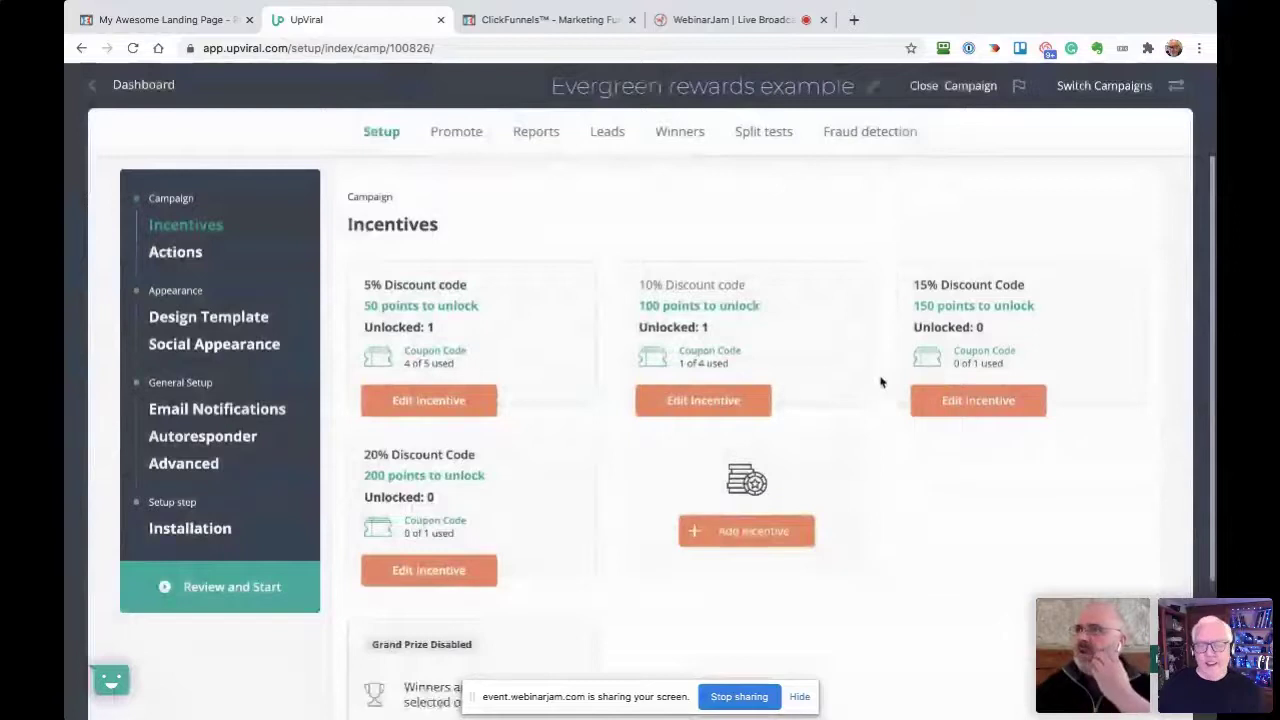
click(709, 404)
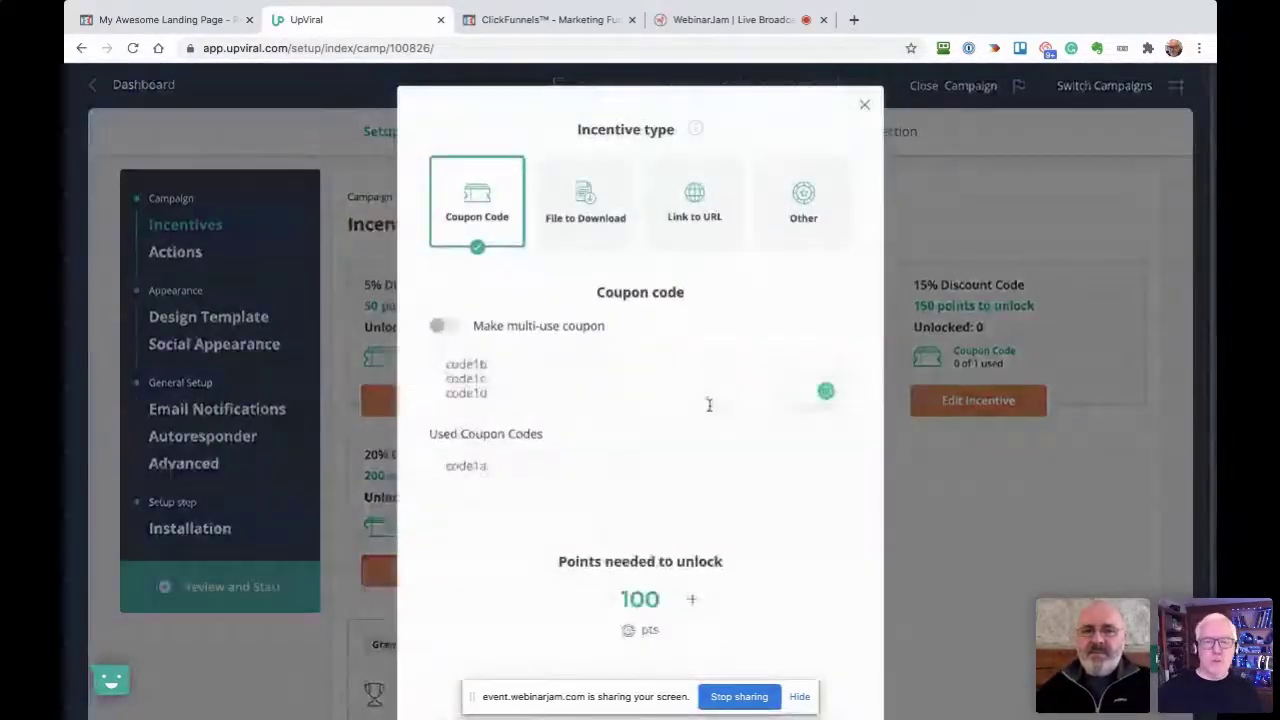
click(865, 105)
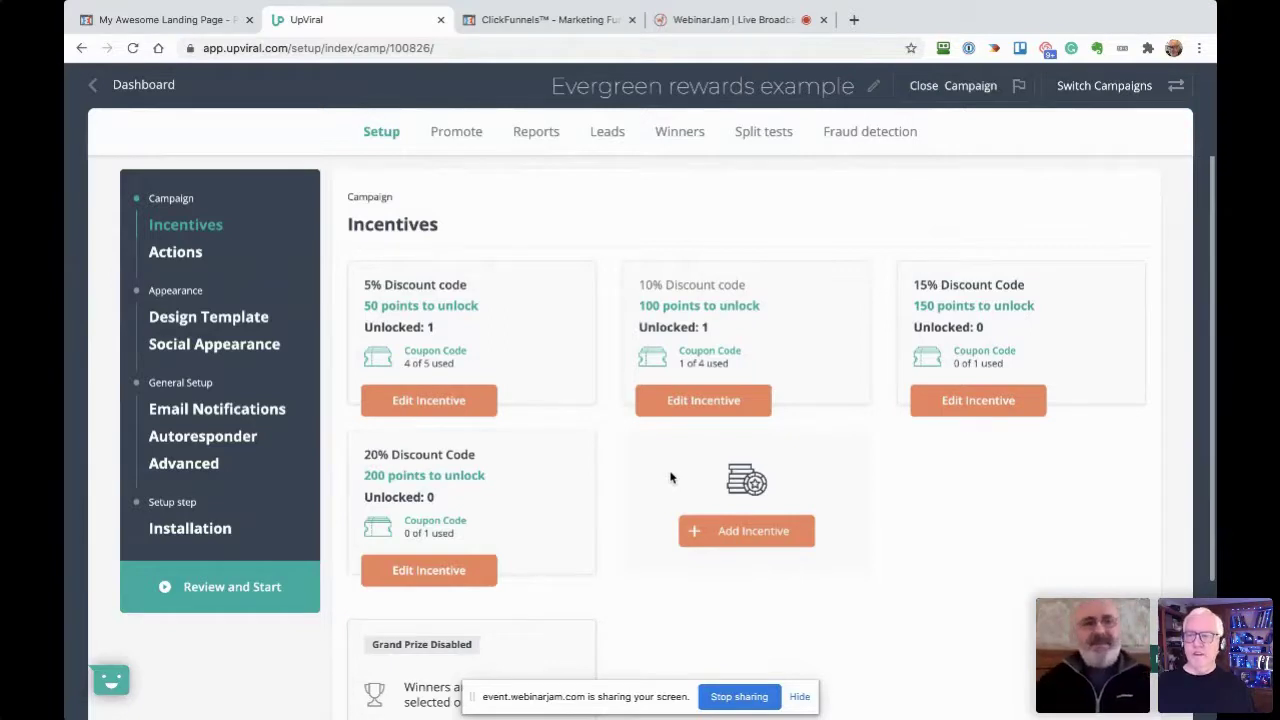
Review the Actions page's signup, referral and social points, then go back to Incentives.
click(195, 258)
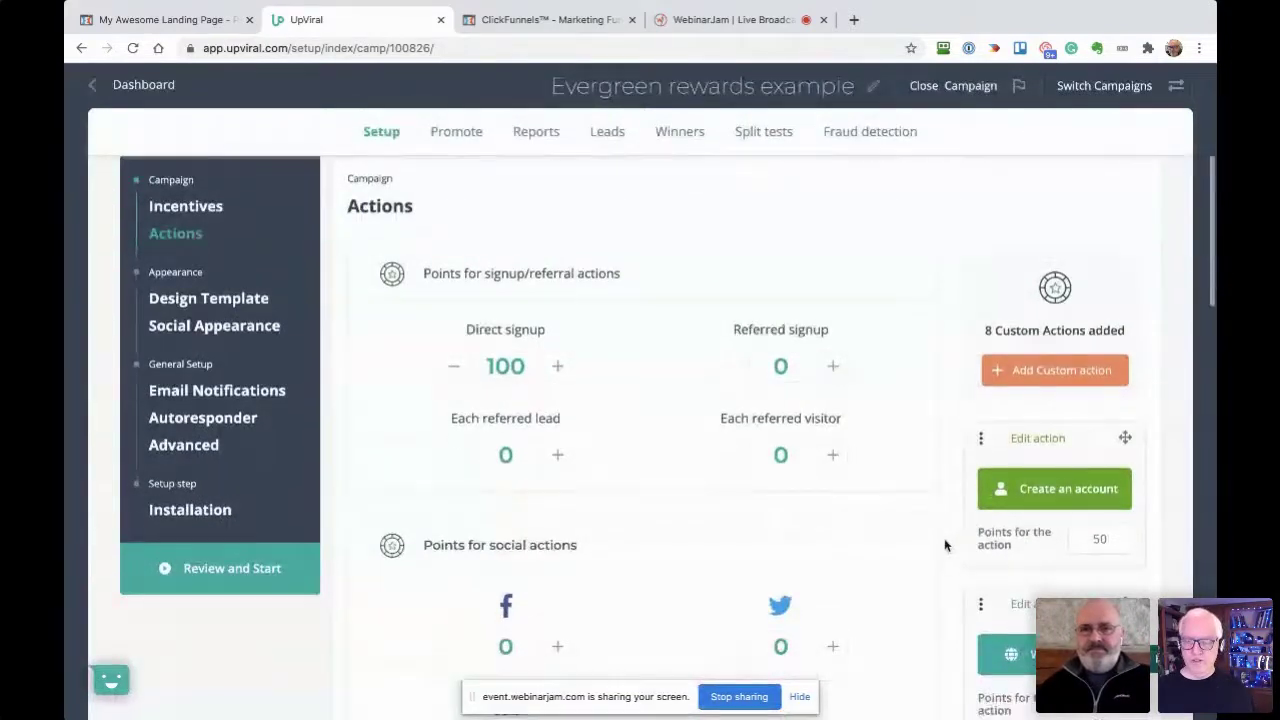
scroll(944, 538, down, 1)
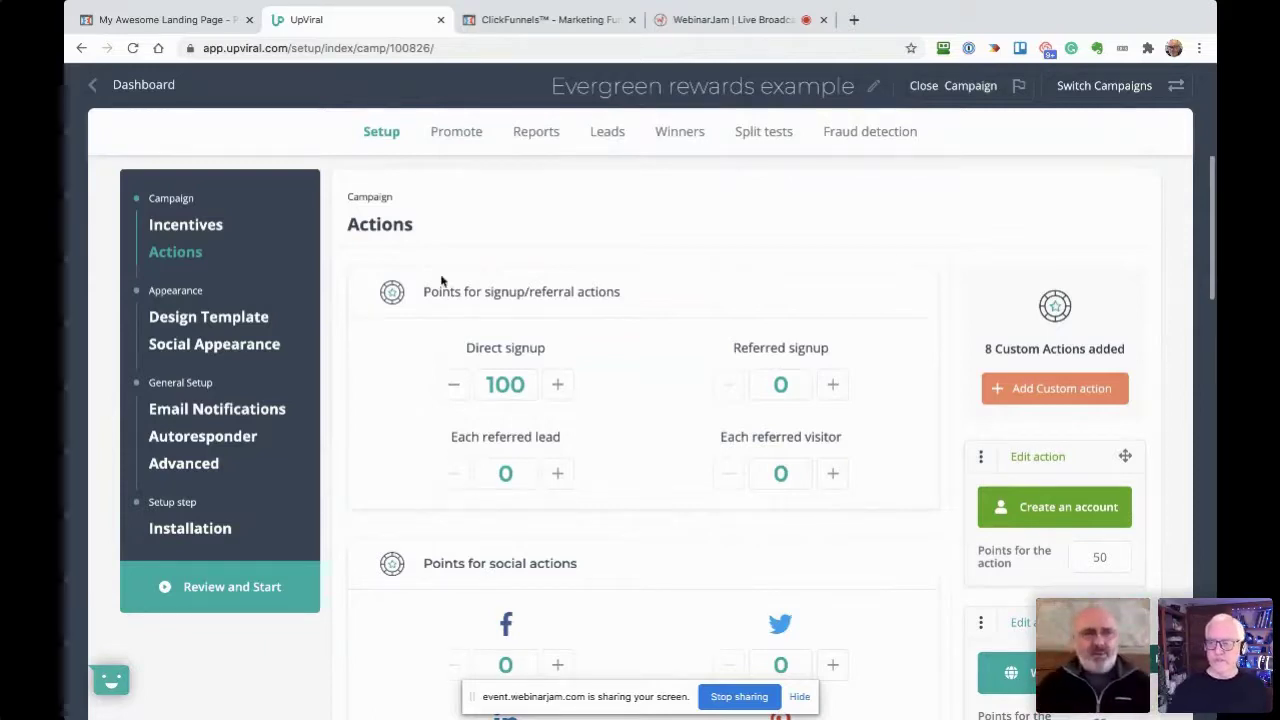
click(199, 228)
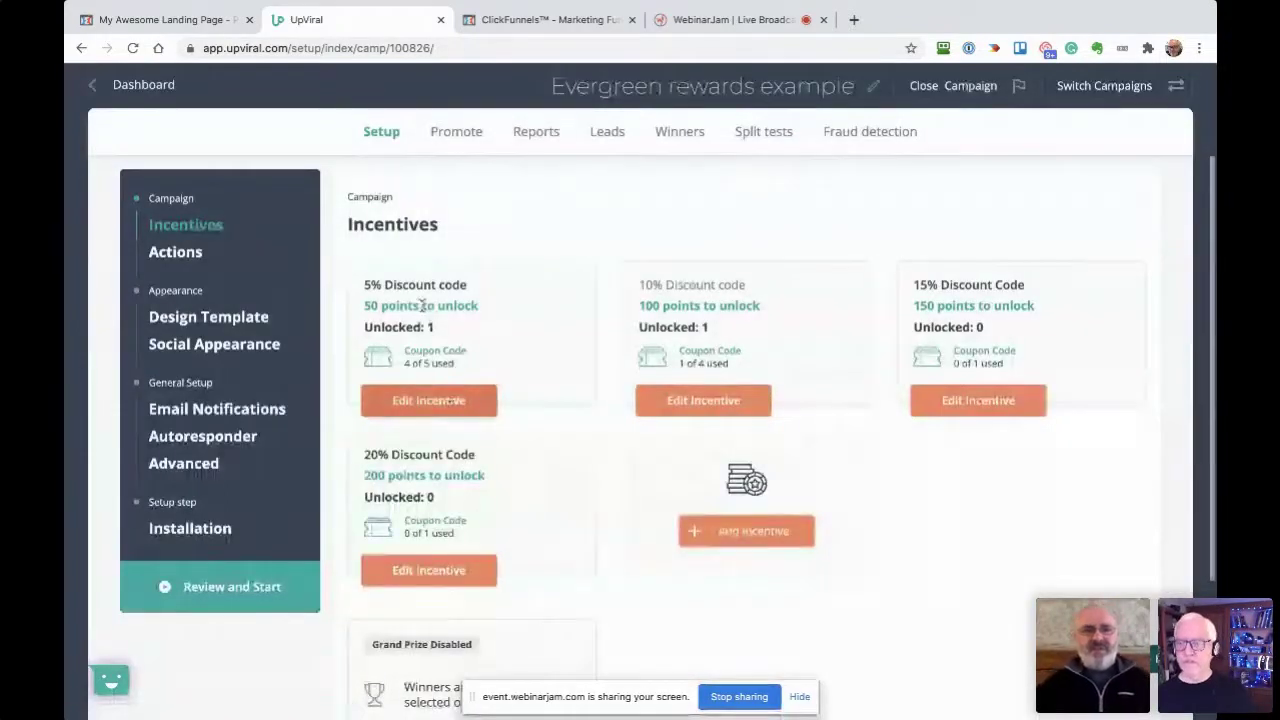
Inspect the 5% Discount code incentive's coupon list, selecting code3, and close without saving.
click(428, 401)
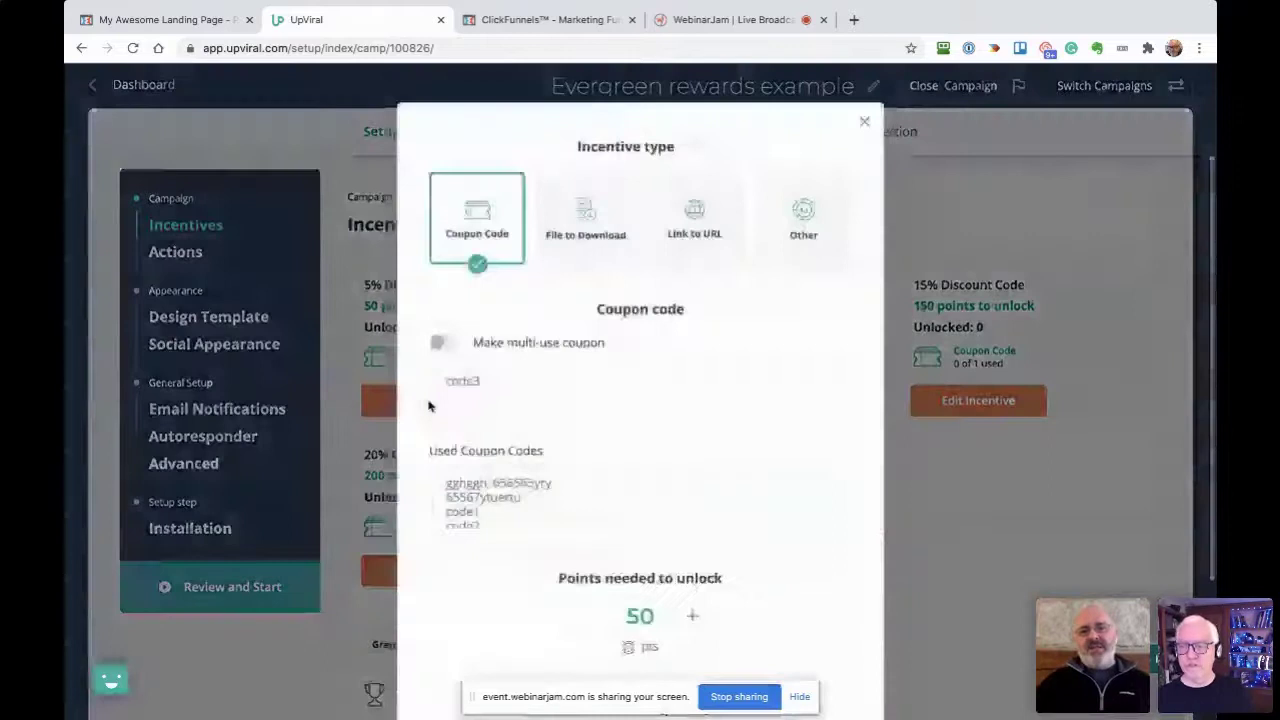
click(514, 357)
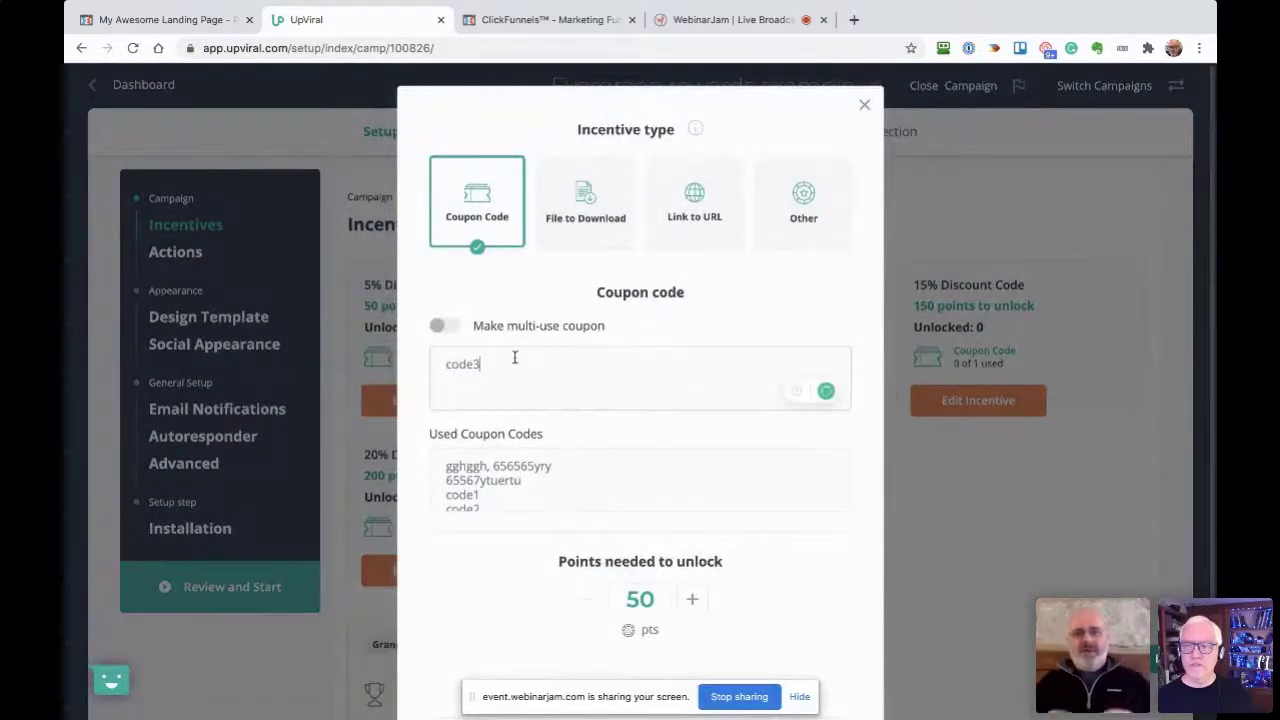
key(Return)
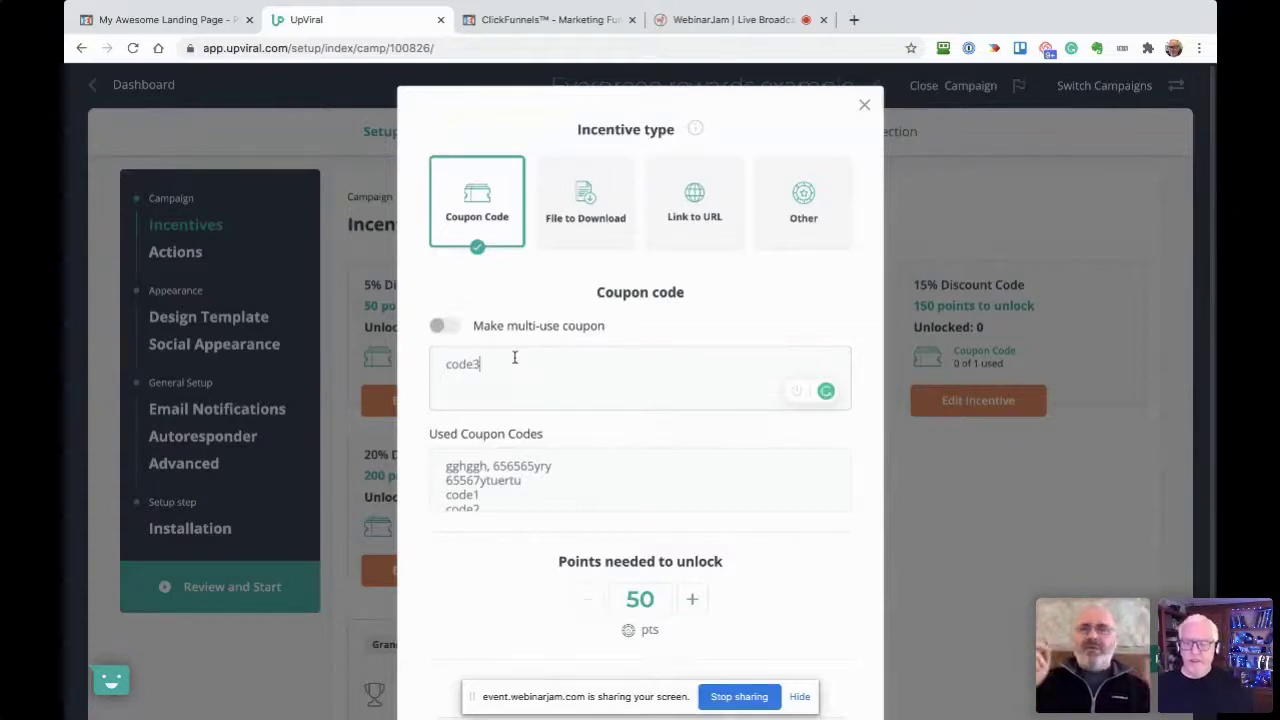
drag(503, 363, 449, 364)
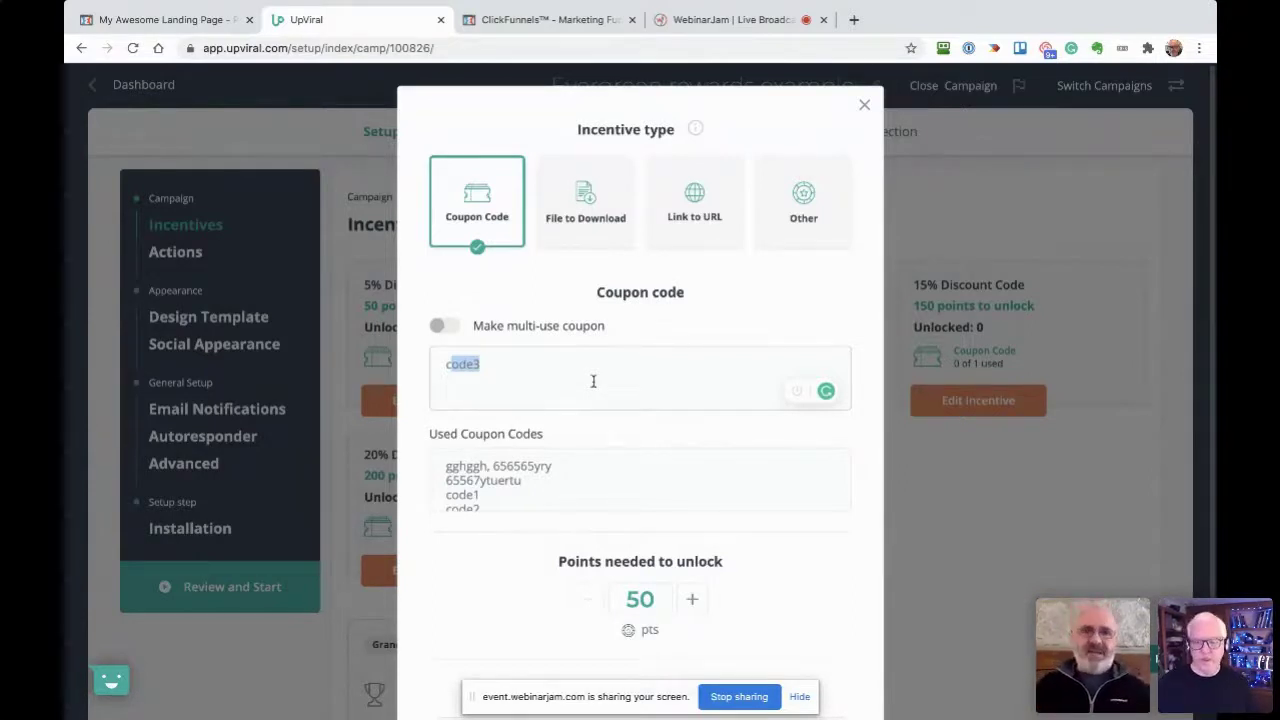
click(864, 106)
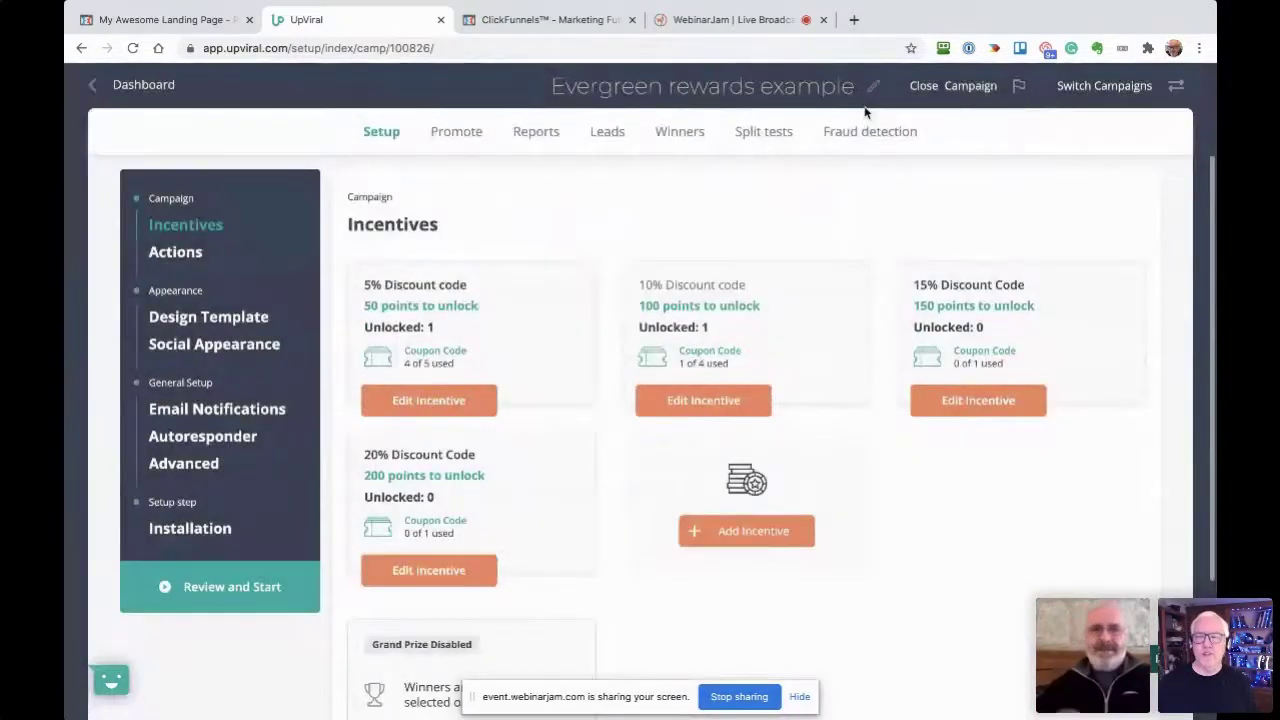
Review the Actions page's 8 custom actions, including 50 points for creating an account.
click(193, 254)
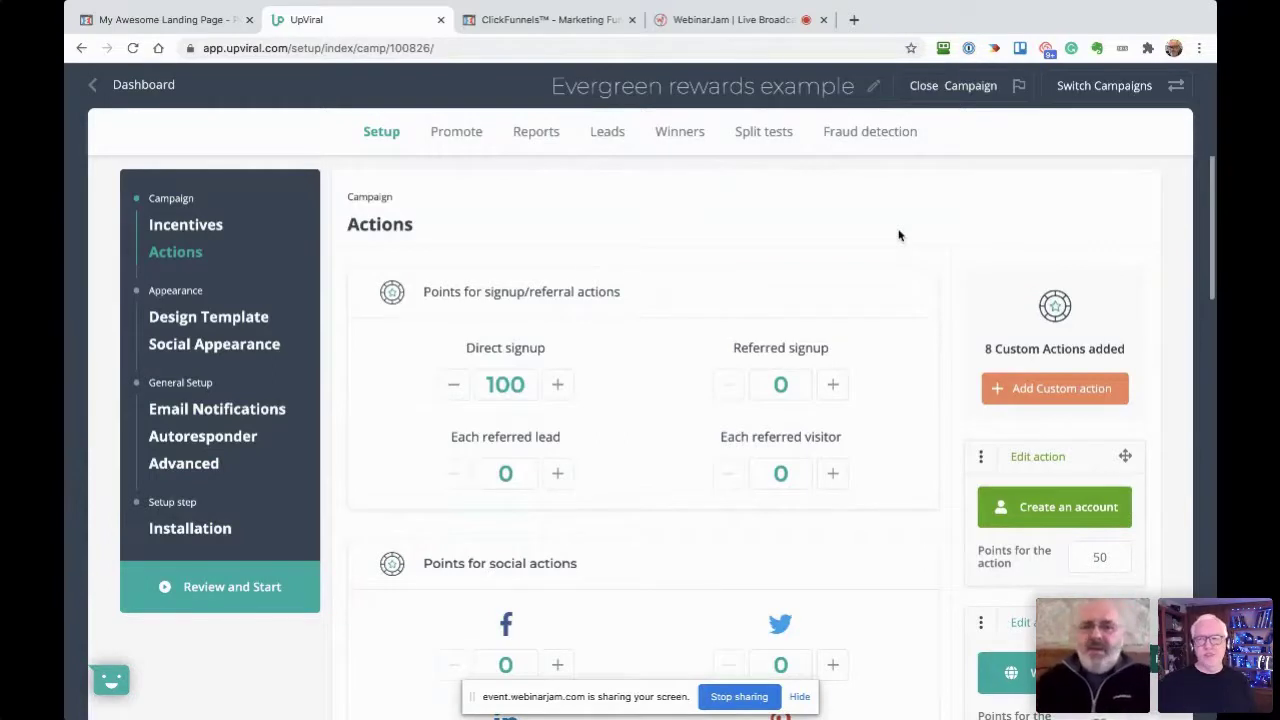
scroll(945, 357, down, 5)
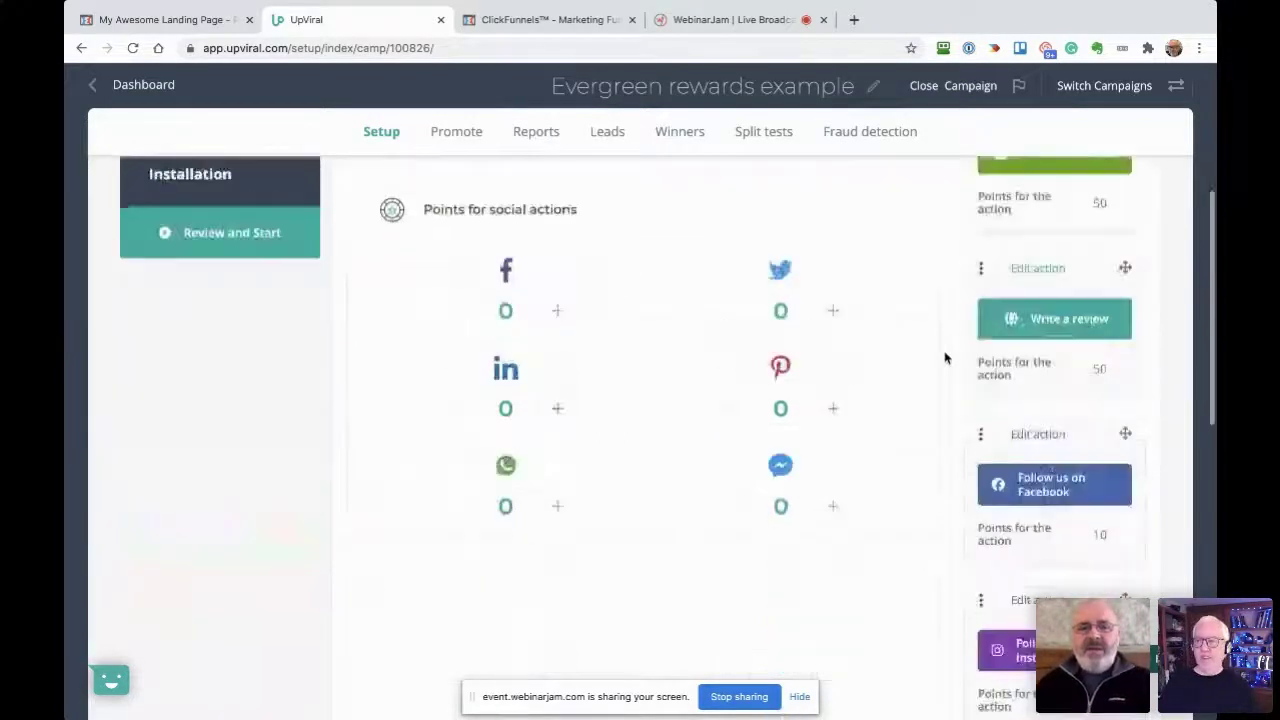
scroll(945, 357, up, 5)
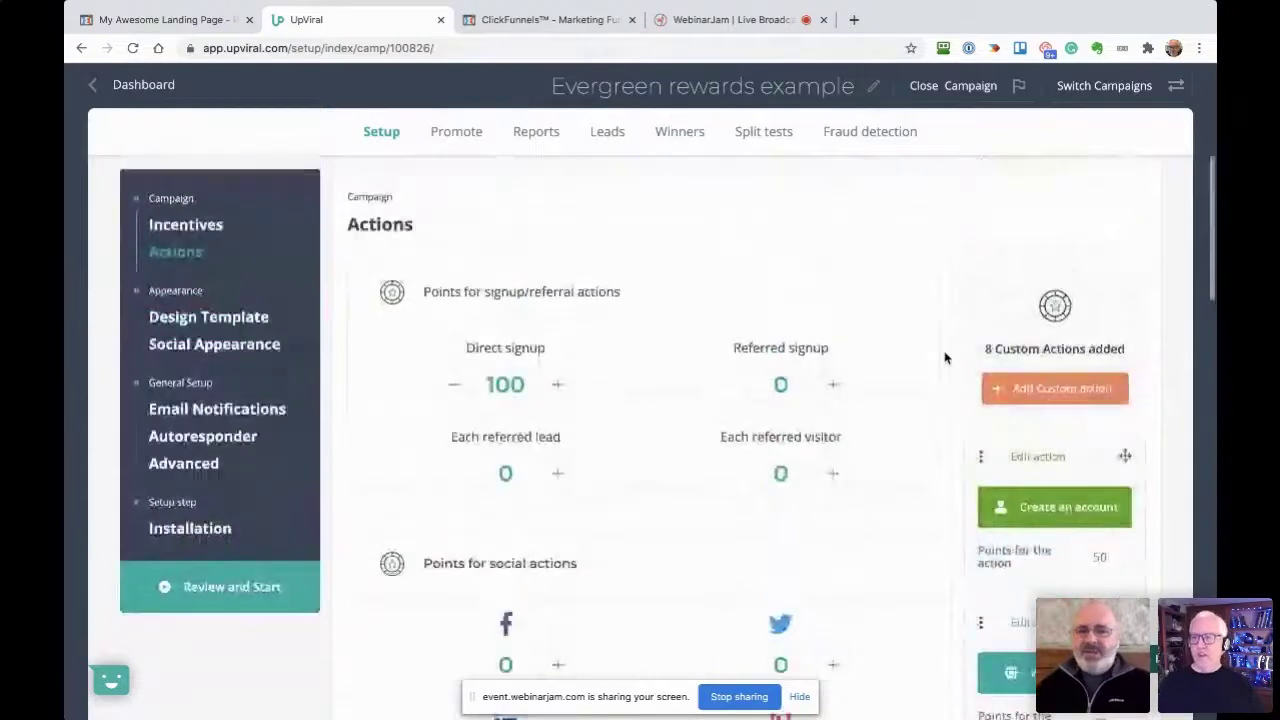
scroll(945, 357, down, 2)
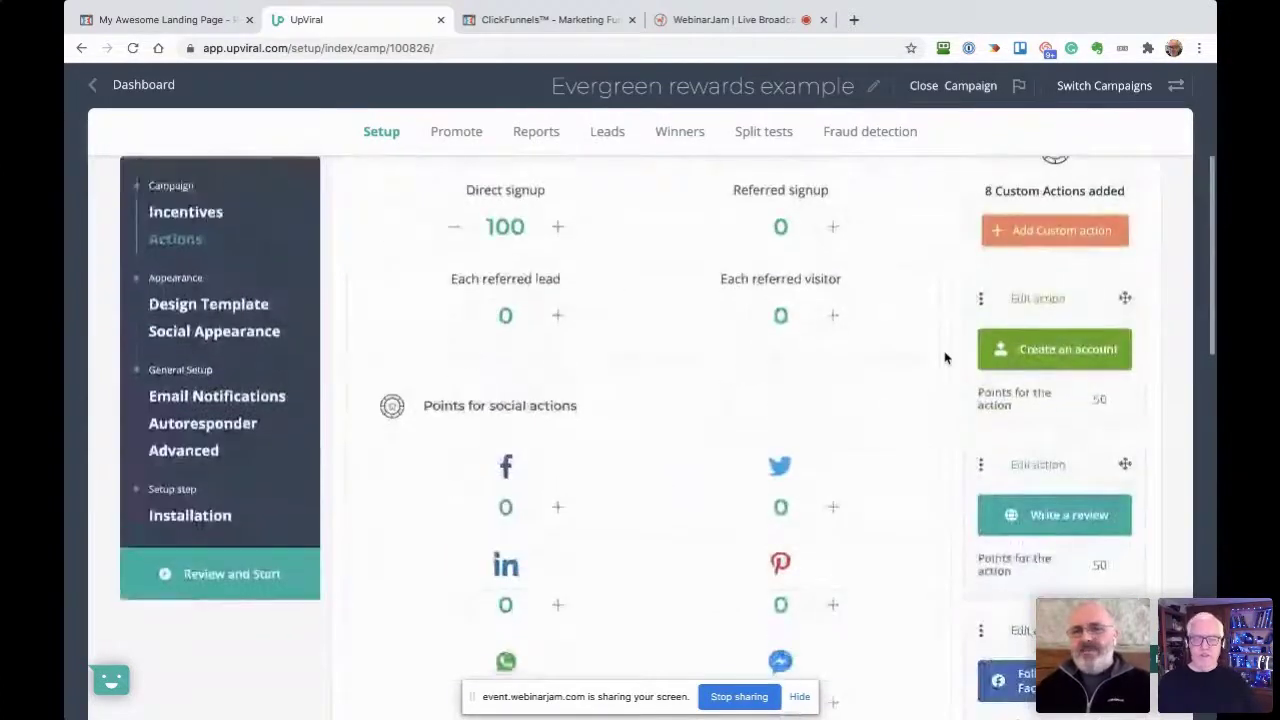
scroll(945, 357, down, 6)
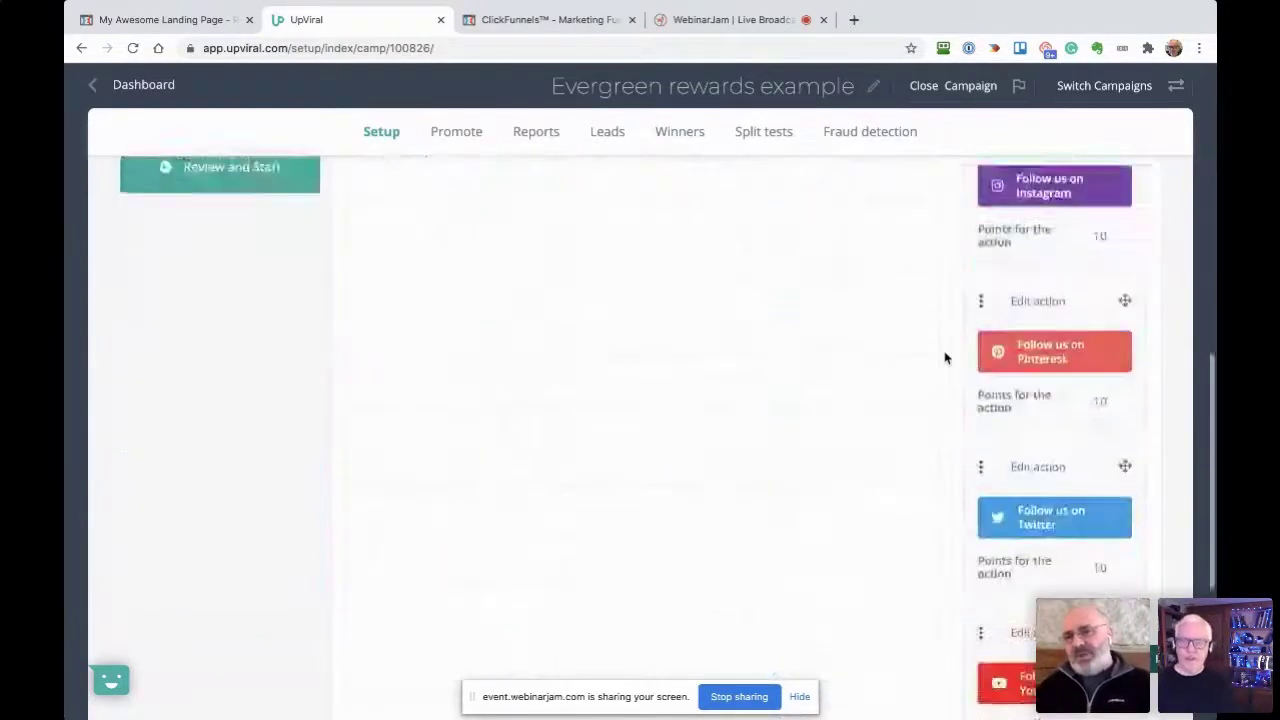
scroll(1035, 366, up, 8)
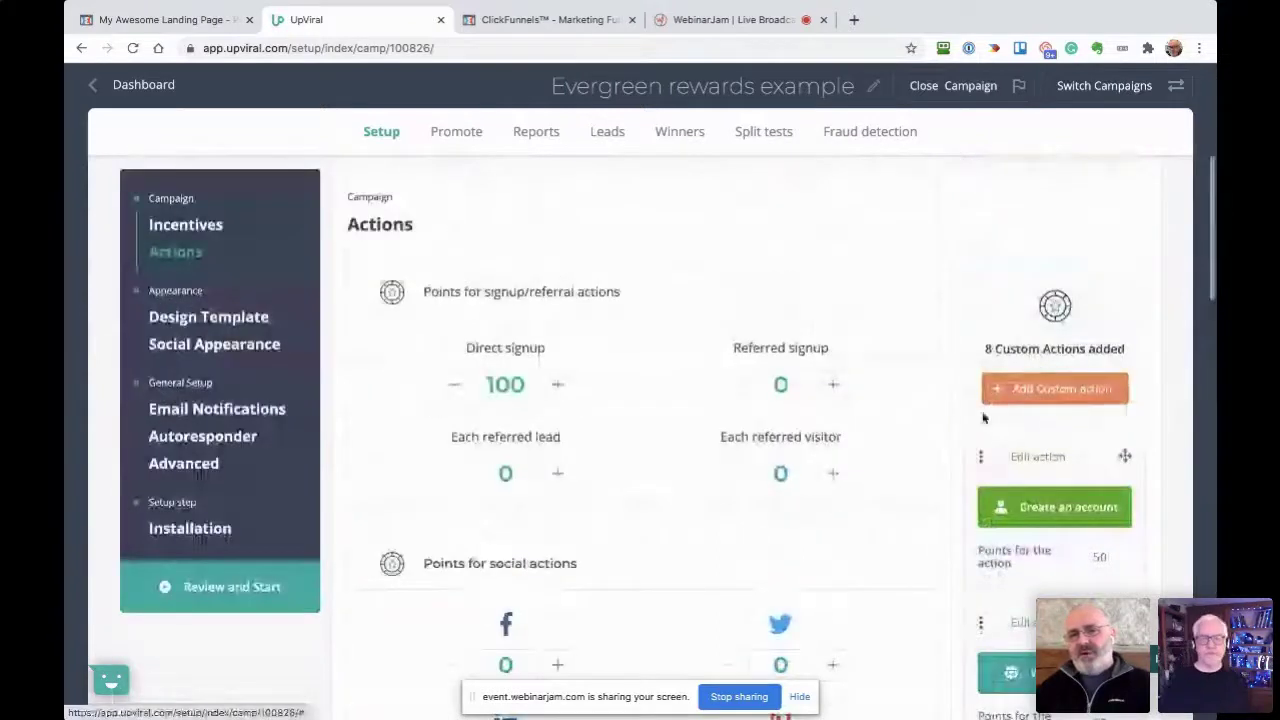
click(1050, 505)
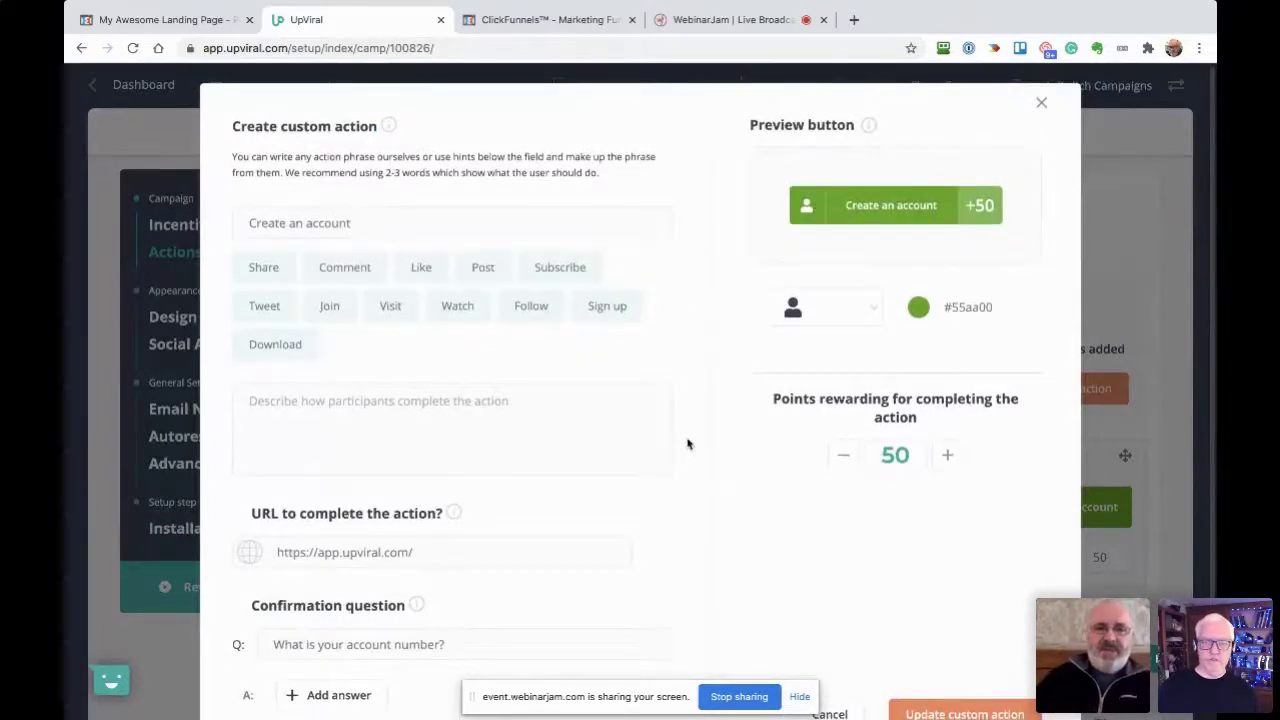
scroll(687, 444, down, 1)
click(443, 492)
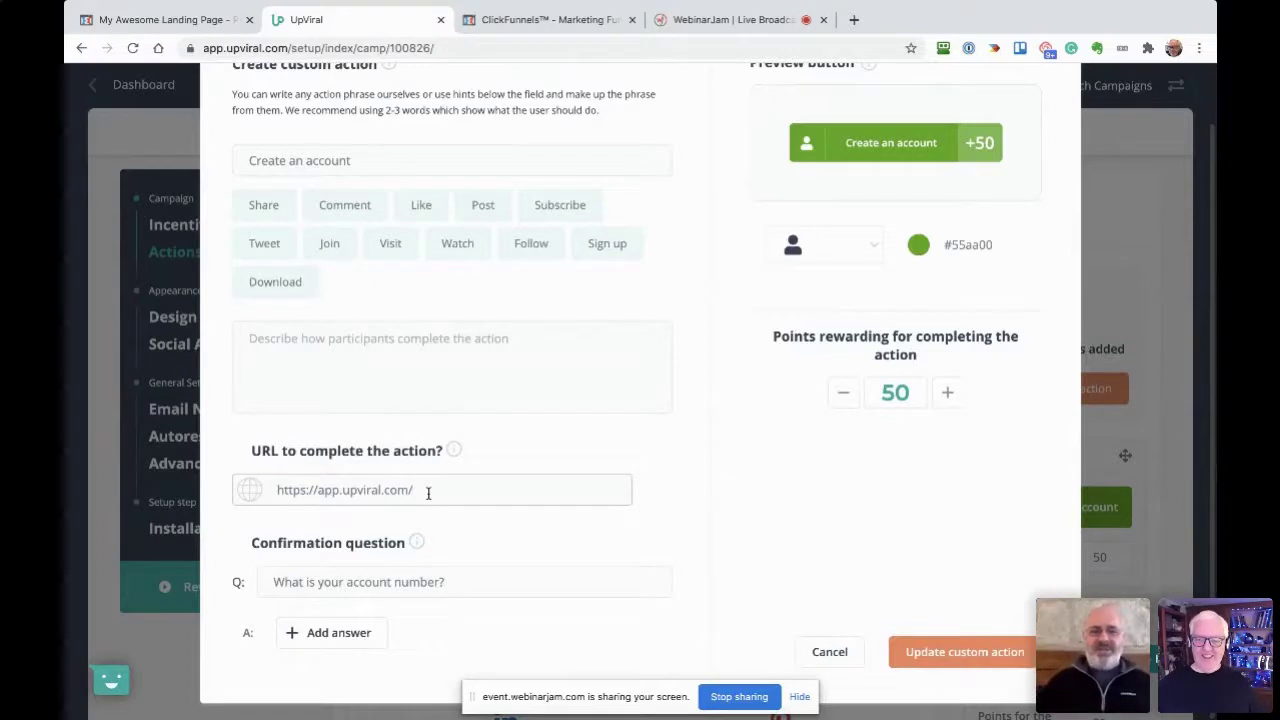
drag(468, 586, 273, 586)
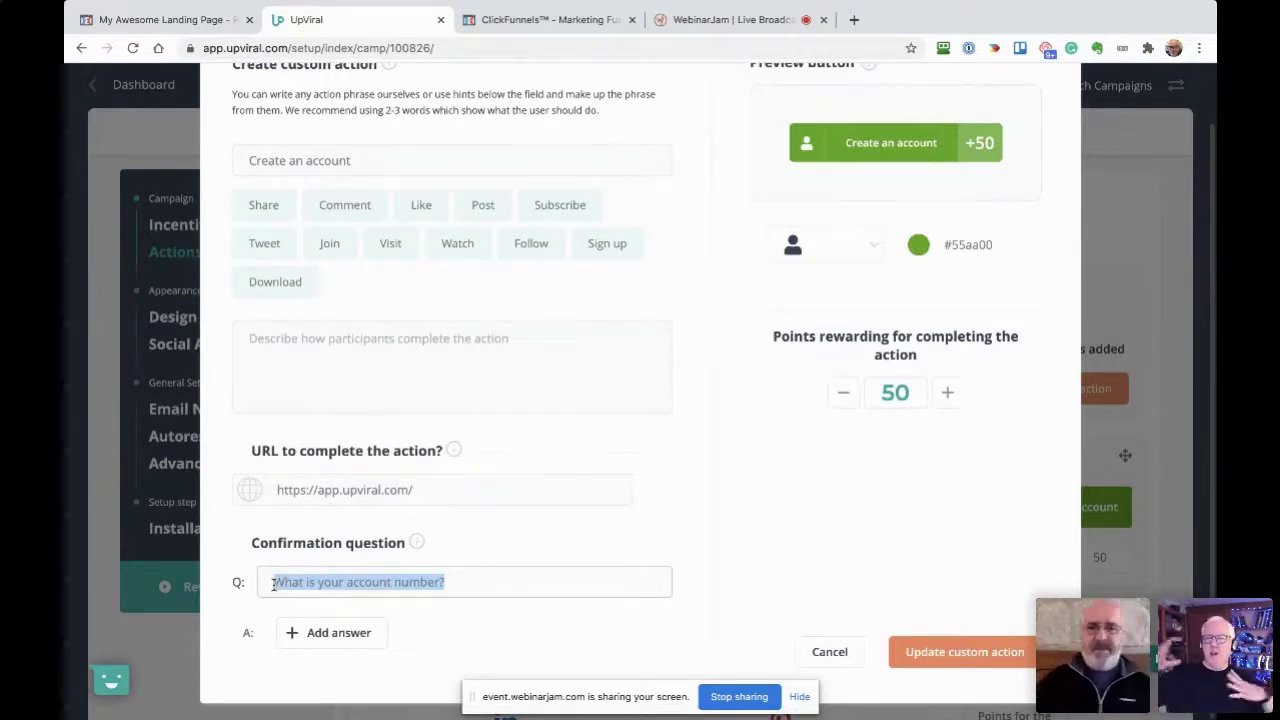
click(695, 563)
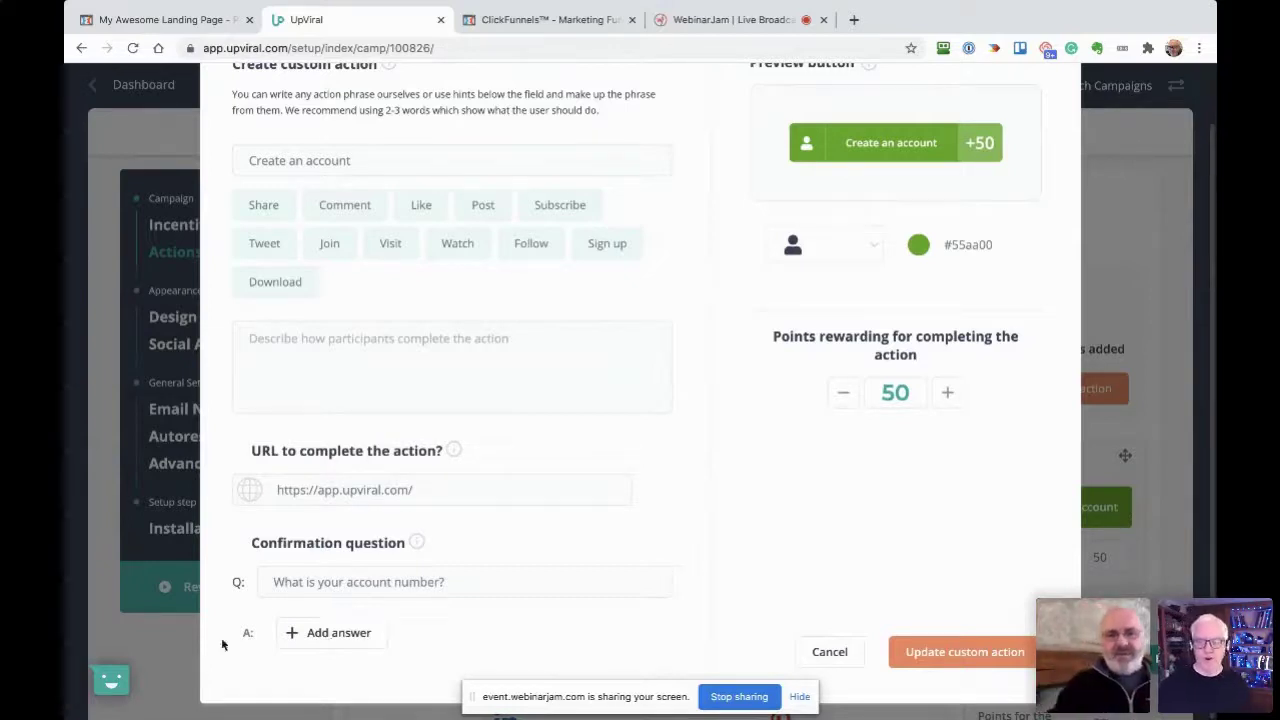
Remove the extra Answer1 row and save the Create an account custom action.
click(348, 634)
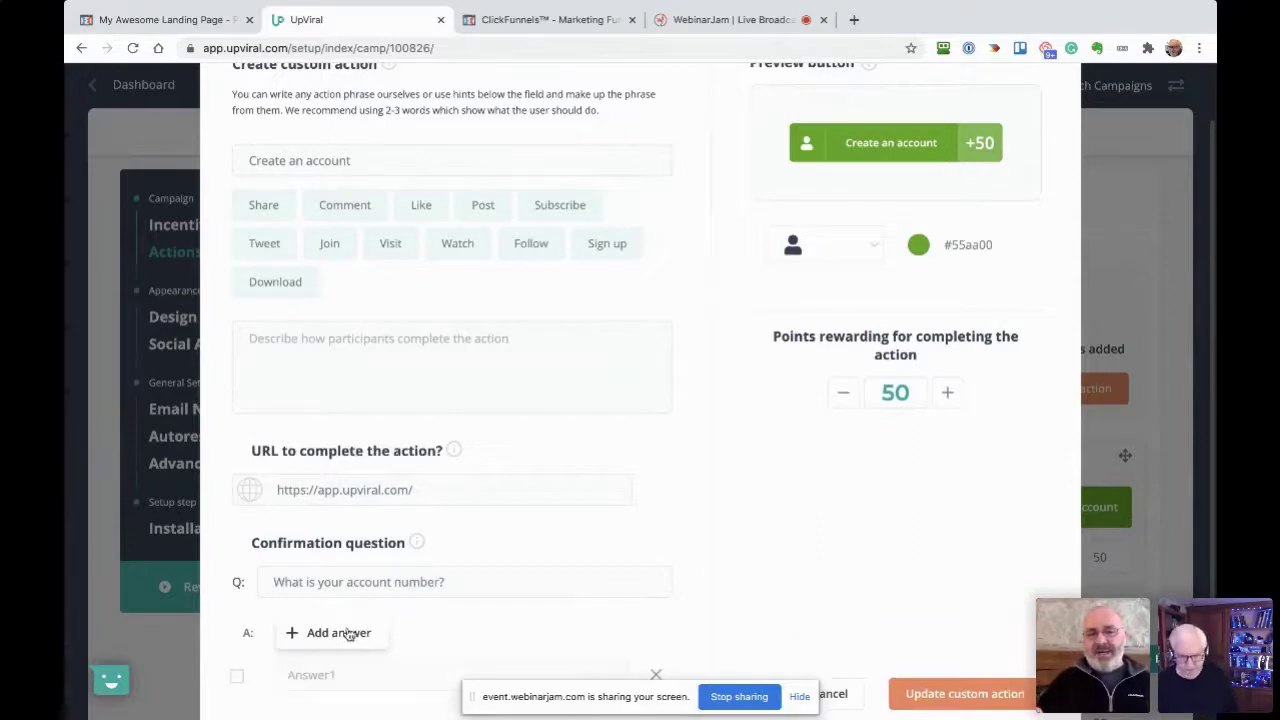
click(658, 675)
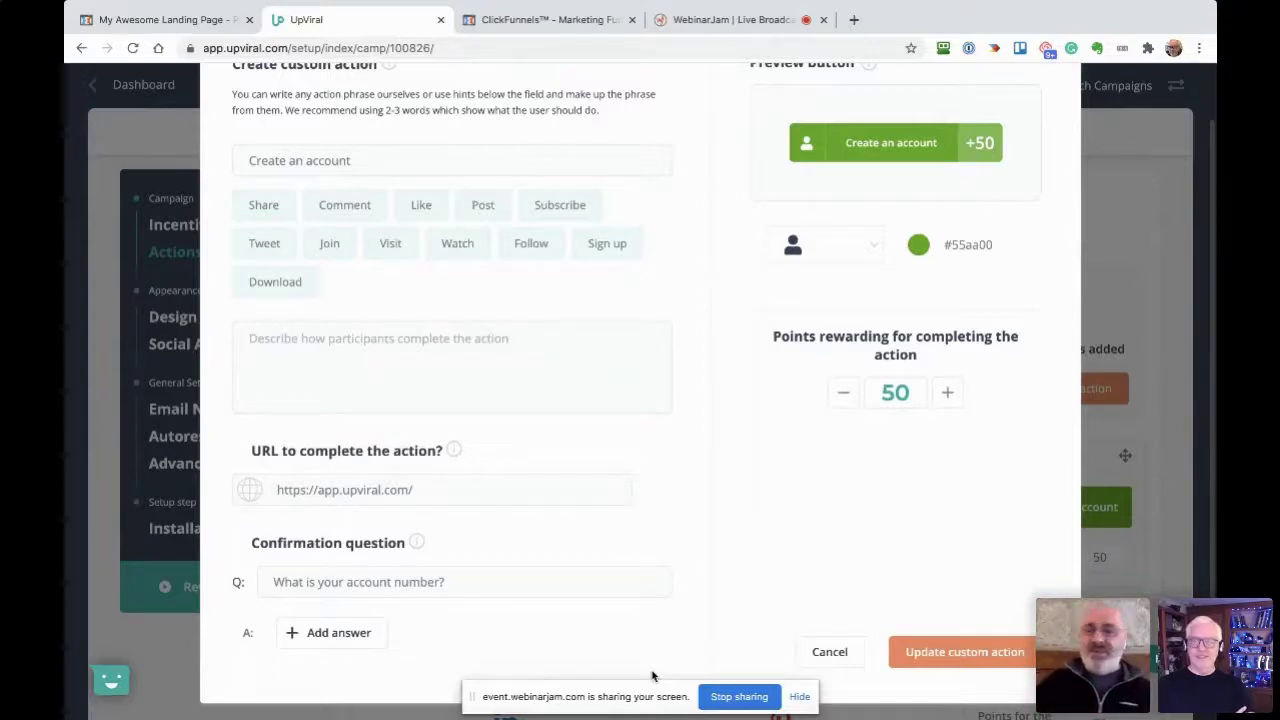
click(952, 655)
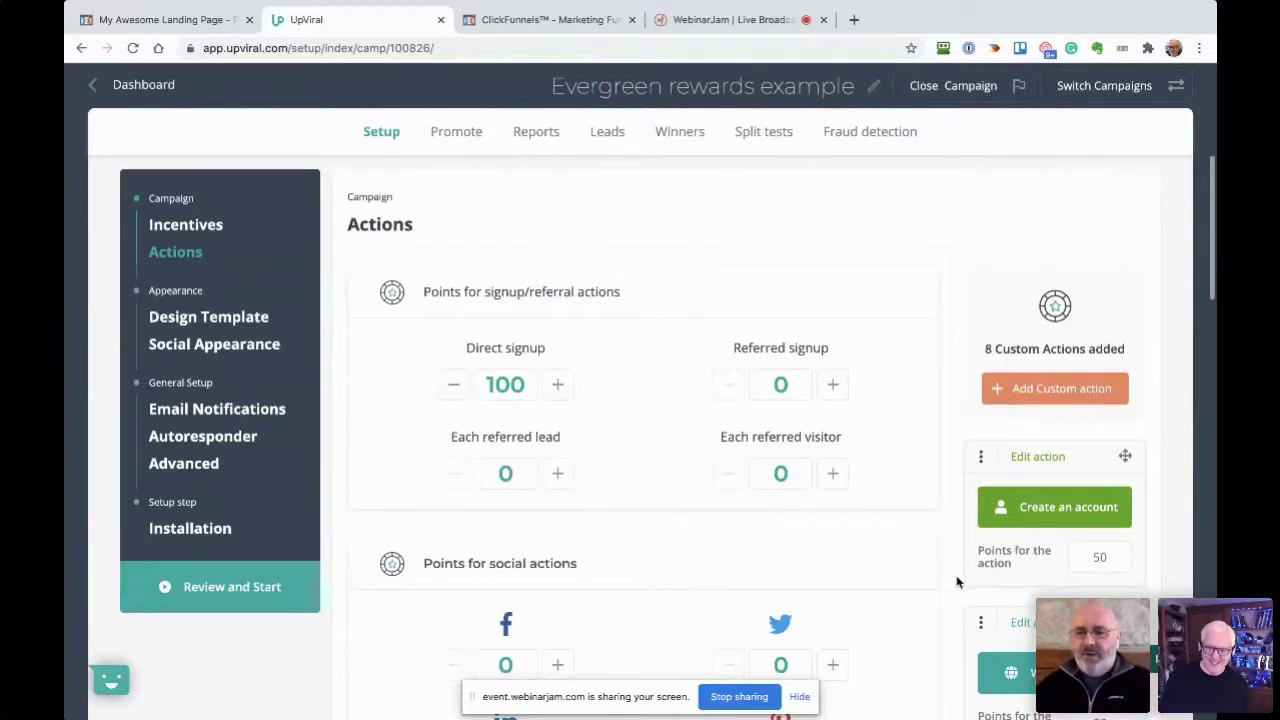
Copy the completion URL of the 50-point Write a review custom action.
click(1020, 622)
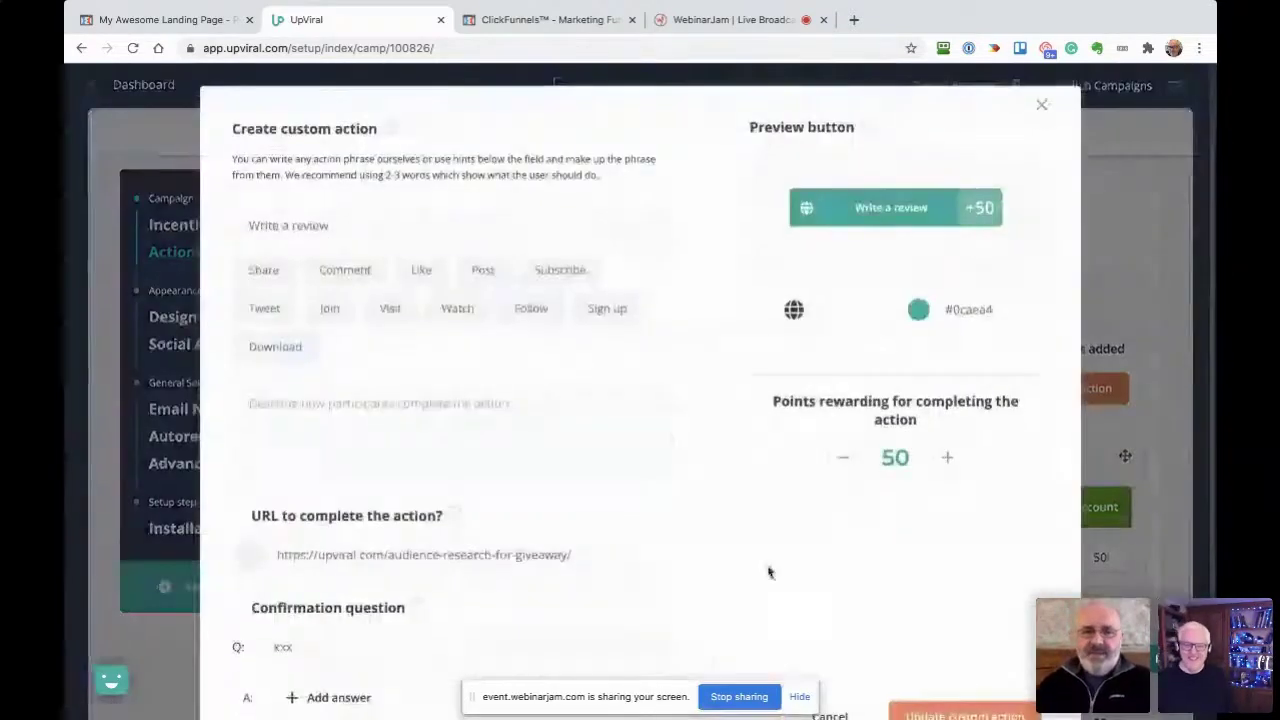
scroll(737, 557, down, 1)
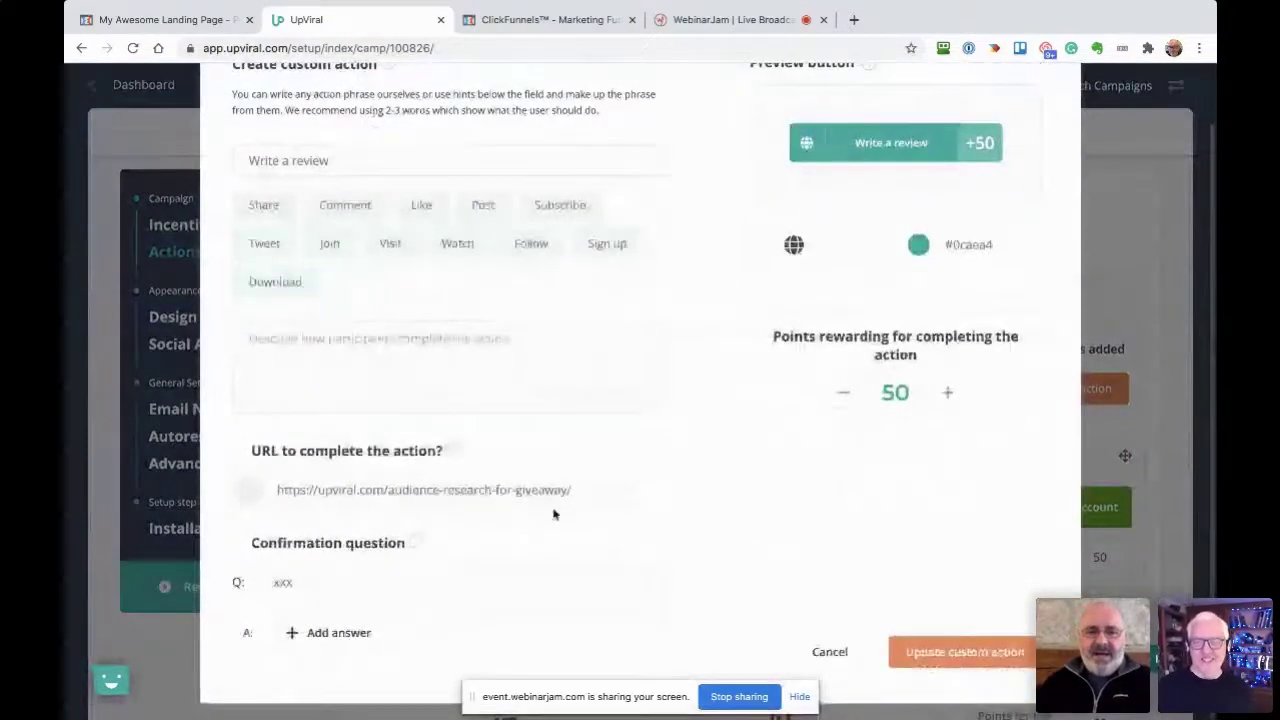
triple_click(537, 492)
key(ctrl+c)
Load the copied review link in a new tab, check the audience research giveaway article, then close it.
click(853, 20)
key(ctrl+v)
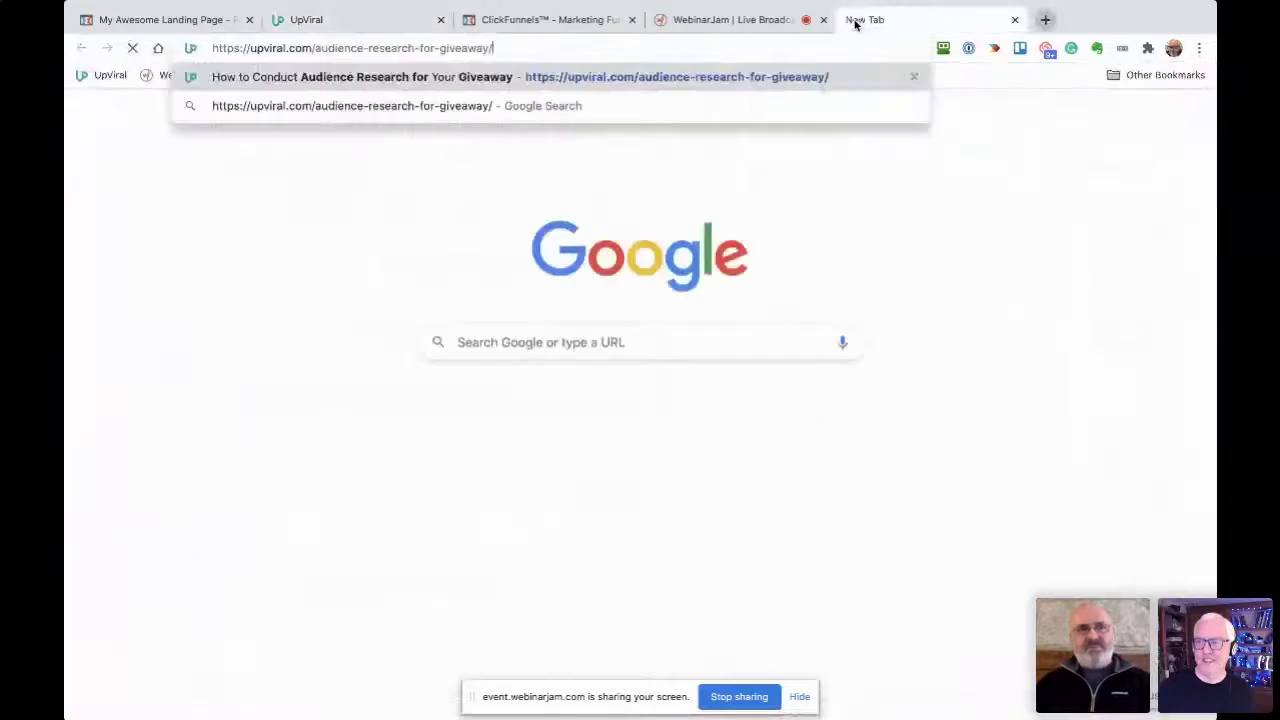
key(Return)
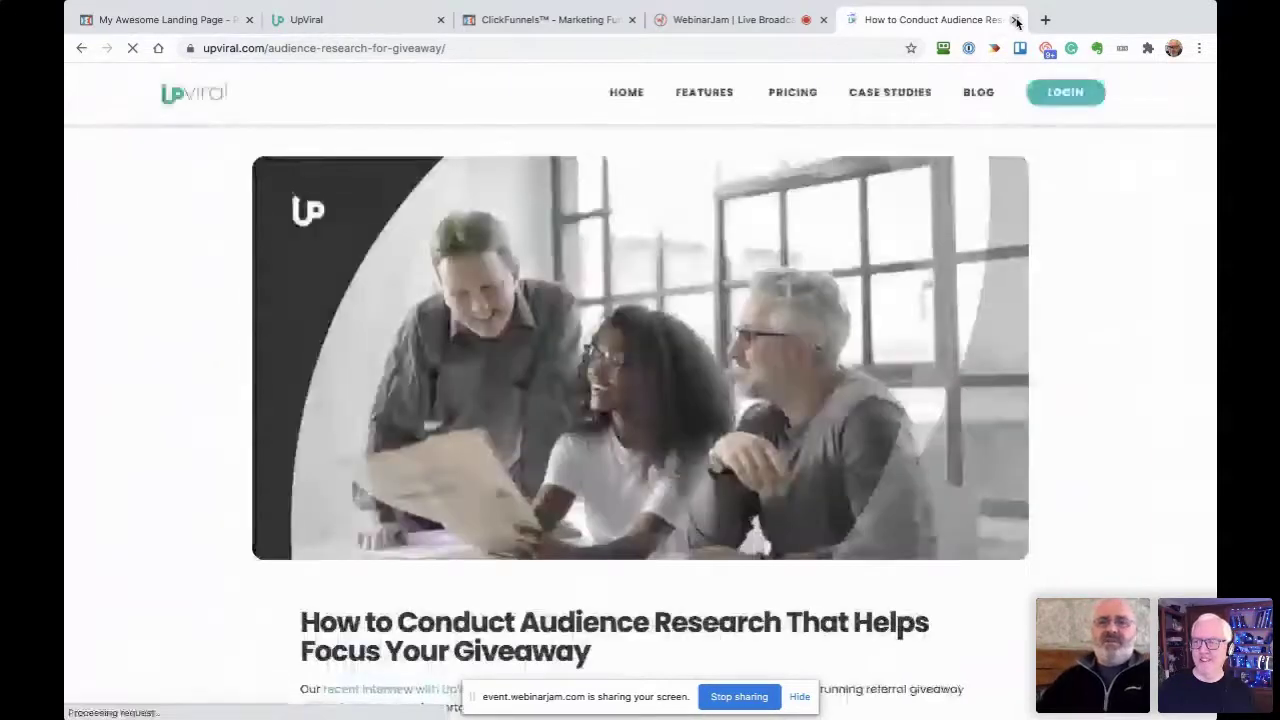
click(1016, 20)
Select the 'xxx' confirmation question, then cancel out of the Write a review action unchanged.
double_click(441, 570)
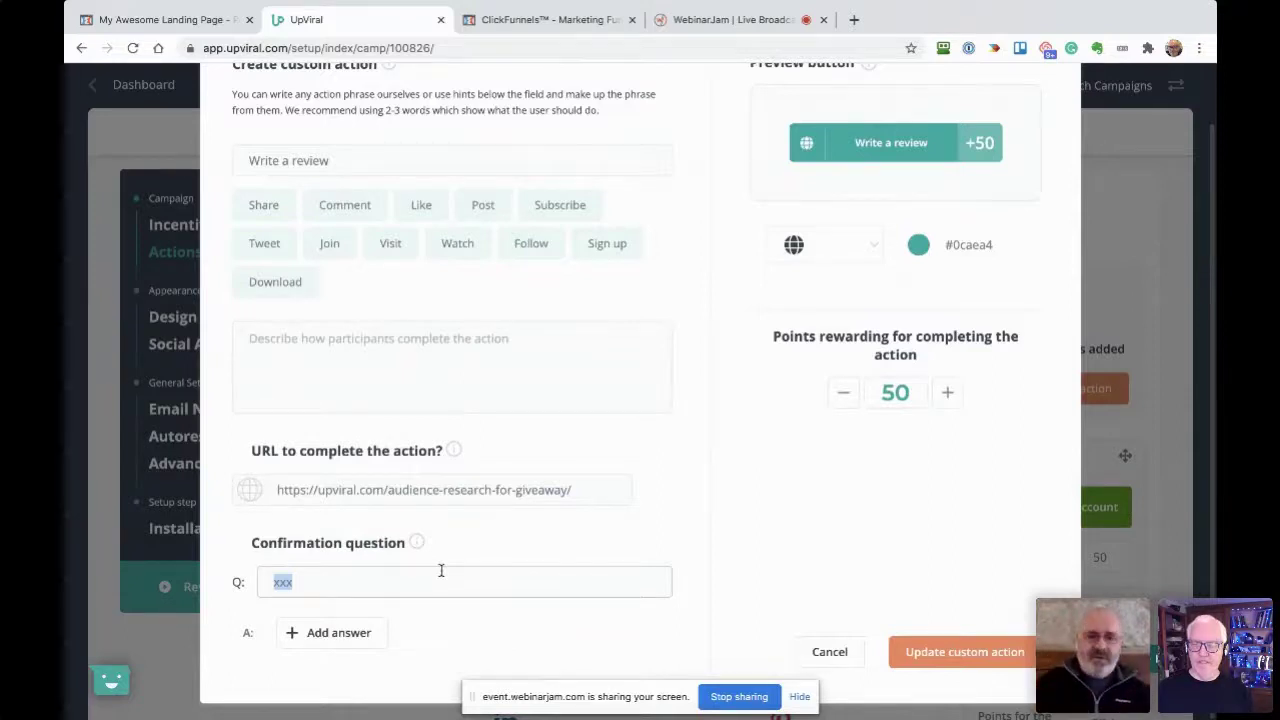
click(438, 574)
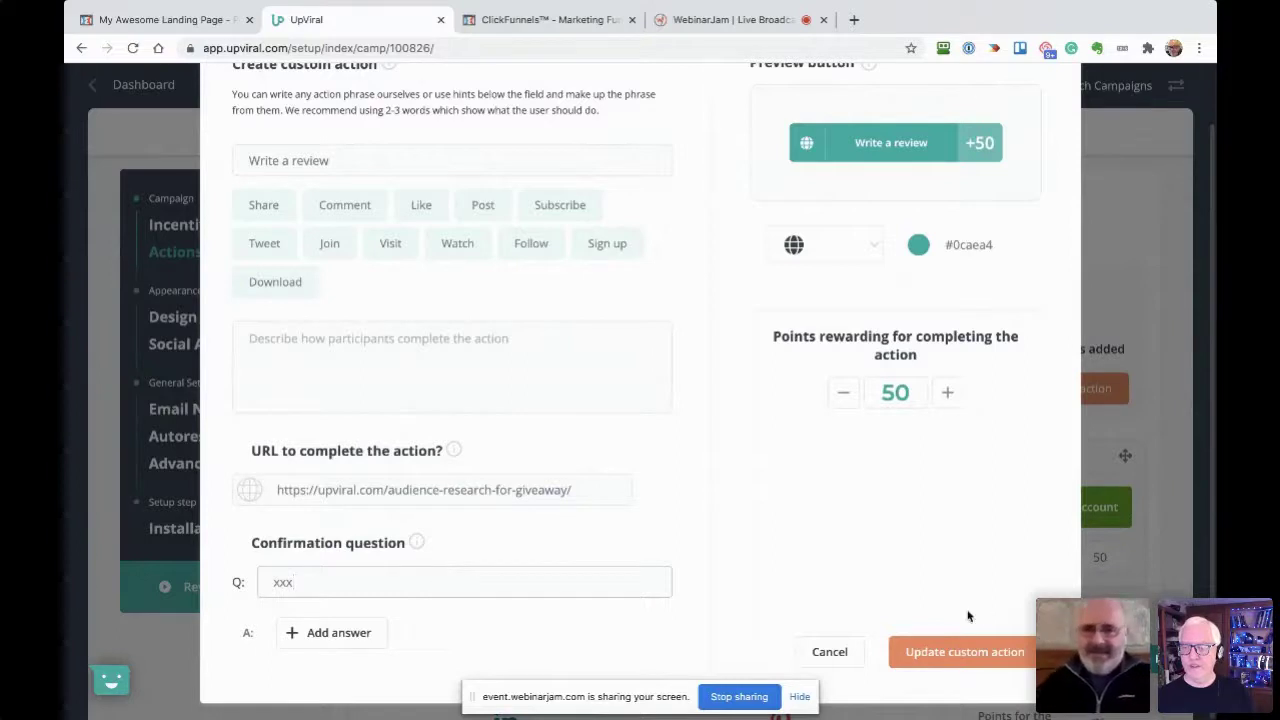
click(838, 651)
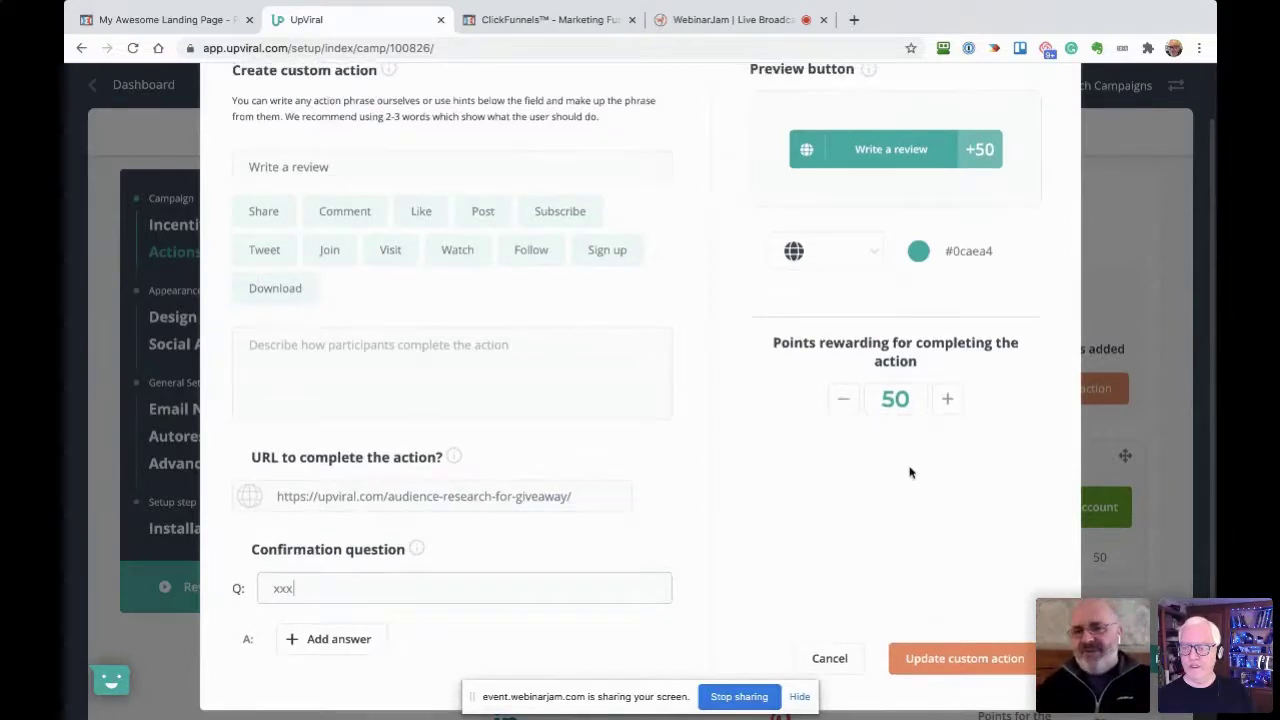
scroll(866, 591, down, 1)
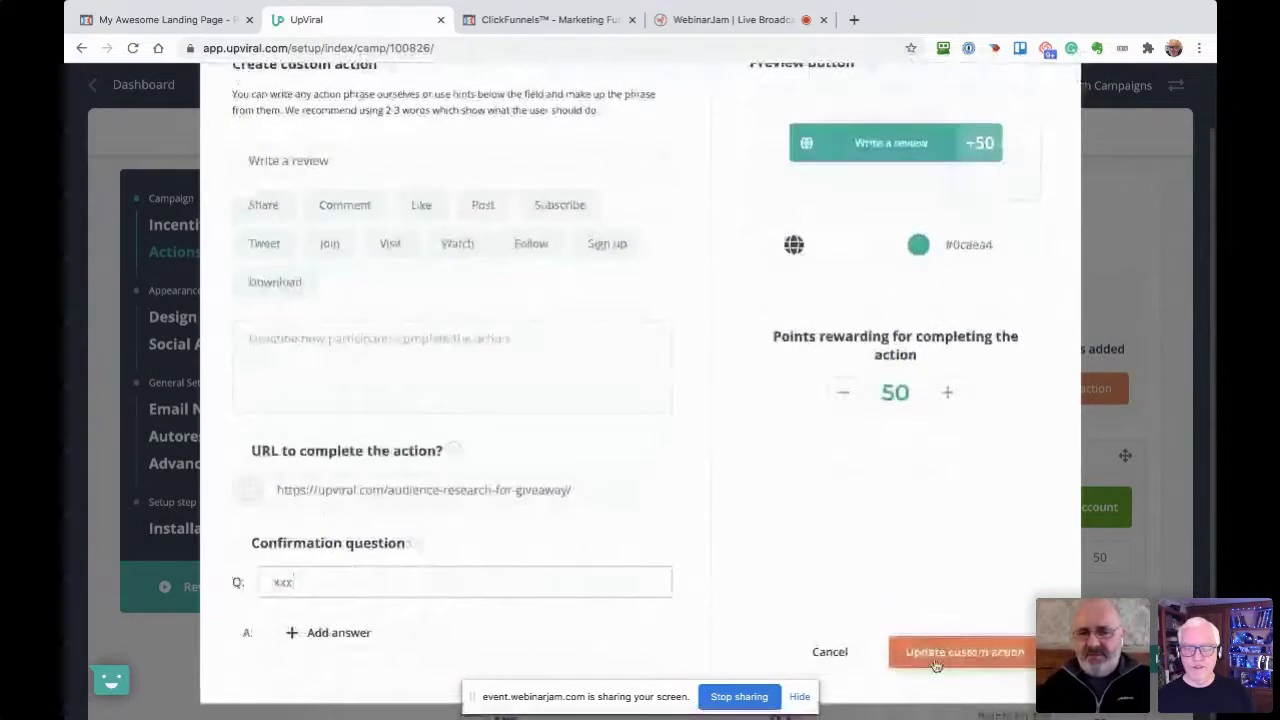
click(828, 652)
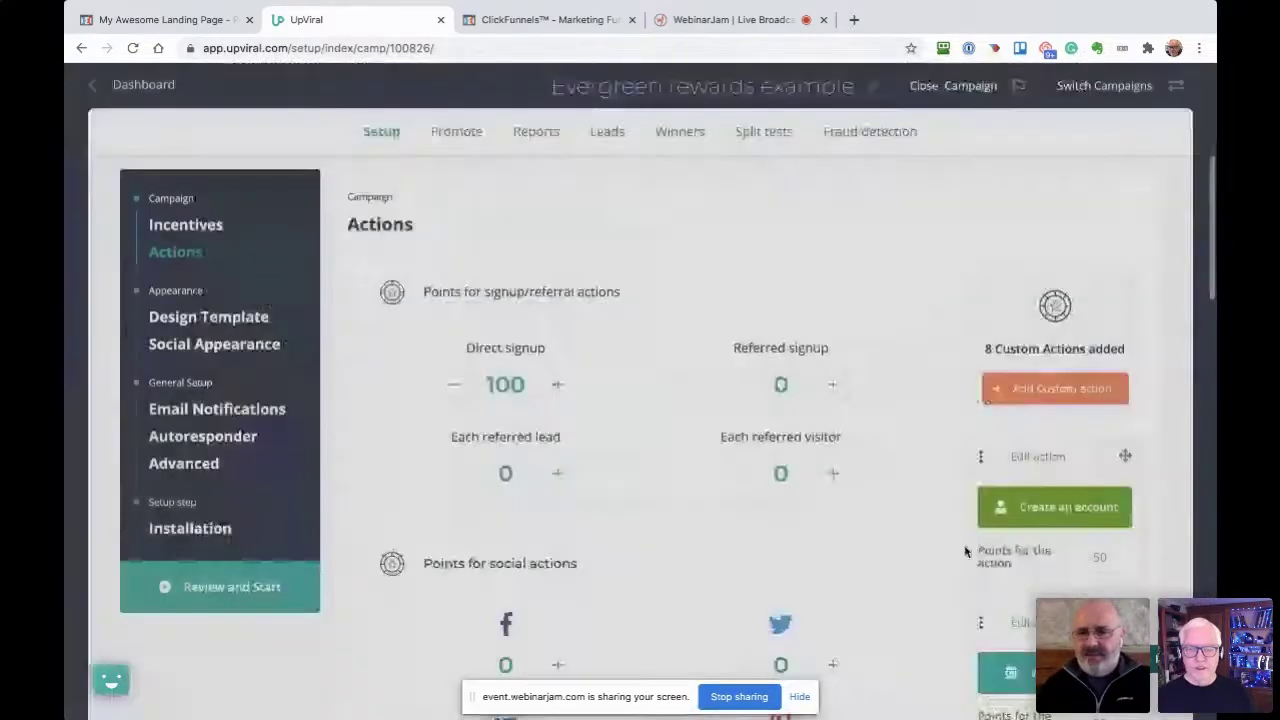
Inspect the Follow us on Facebook action's settings, then go to the Social Appearance page.
scroll(1174, 515, down, 5)
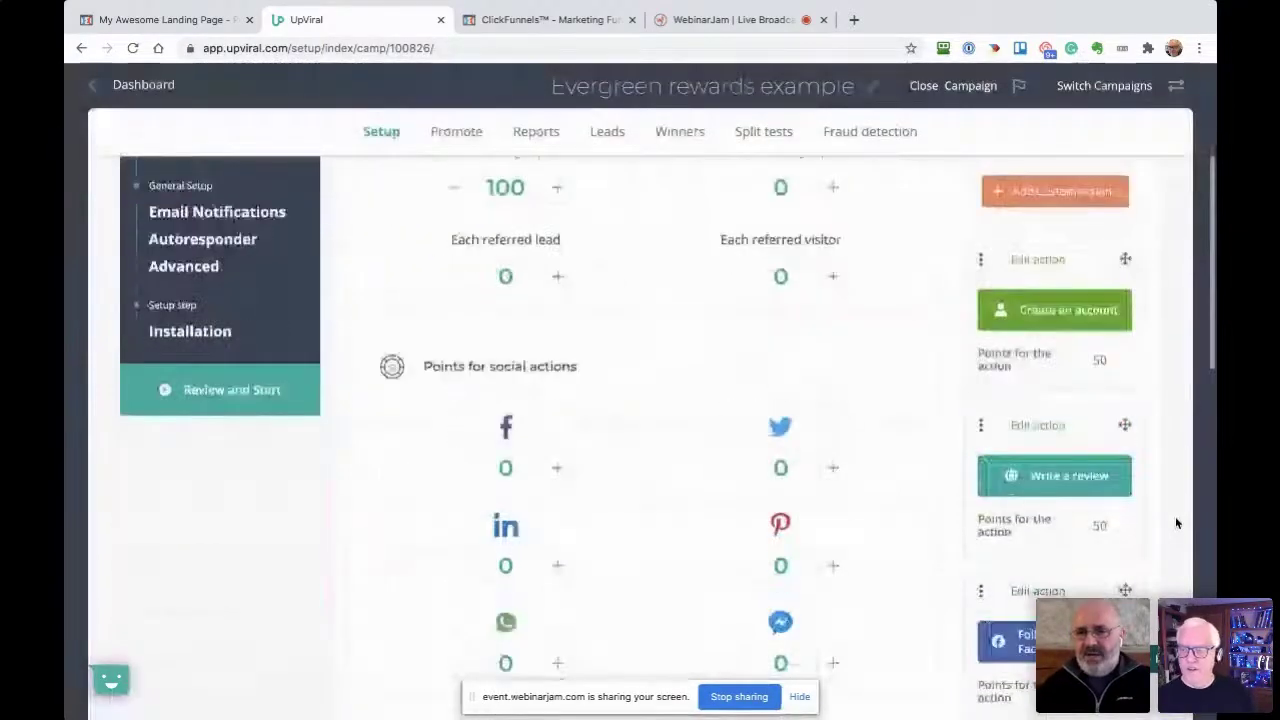
scroll(1175, 516, down, 1)
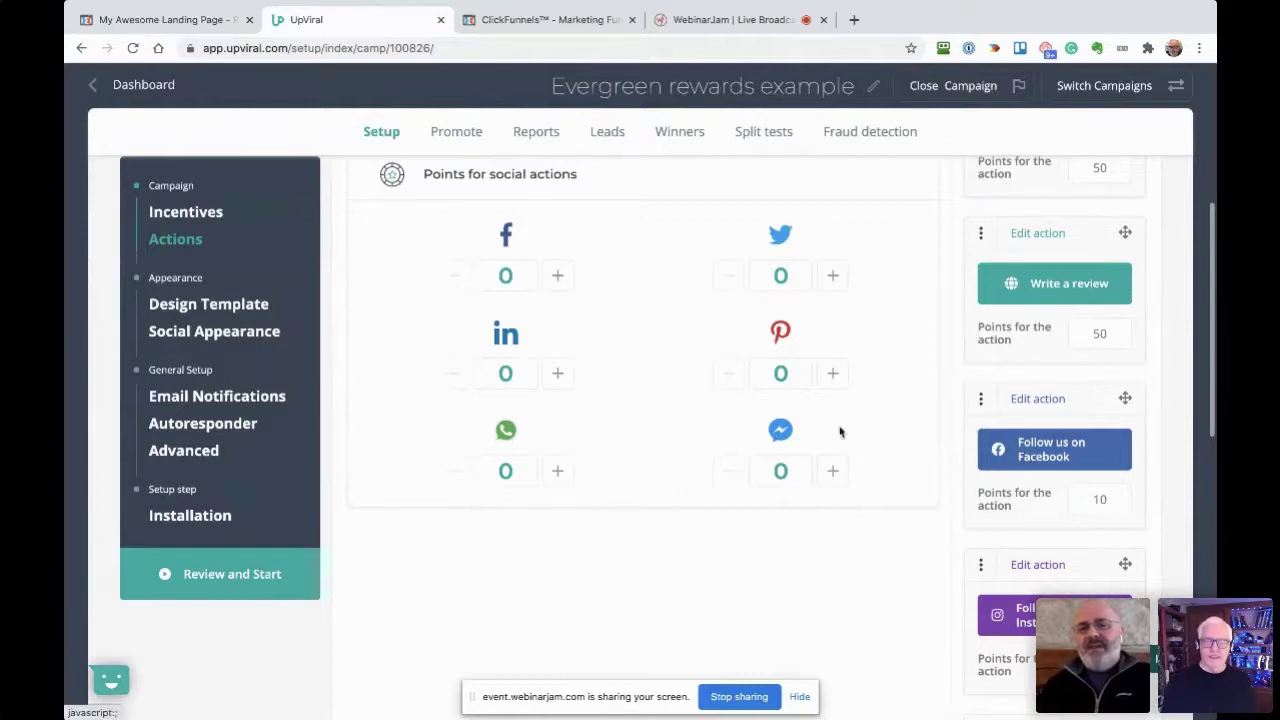
click(1050, 458)
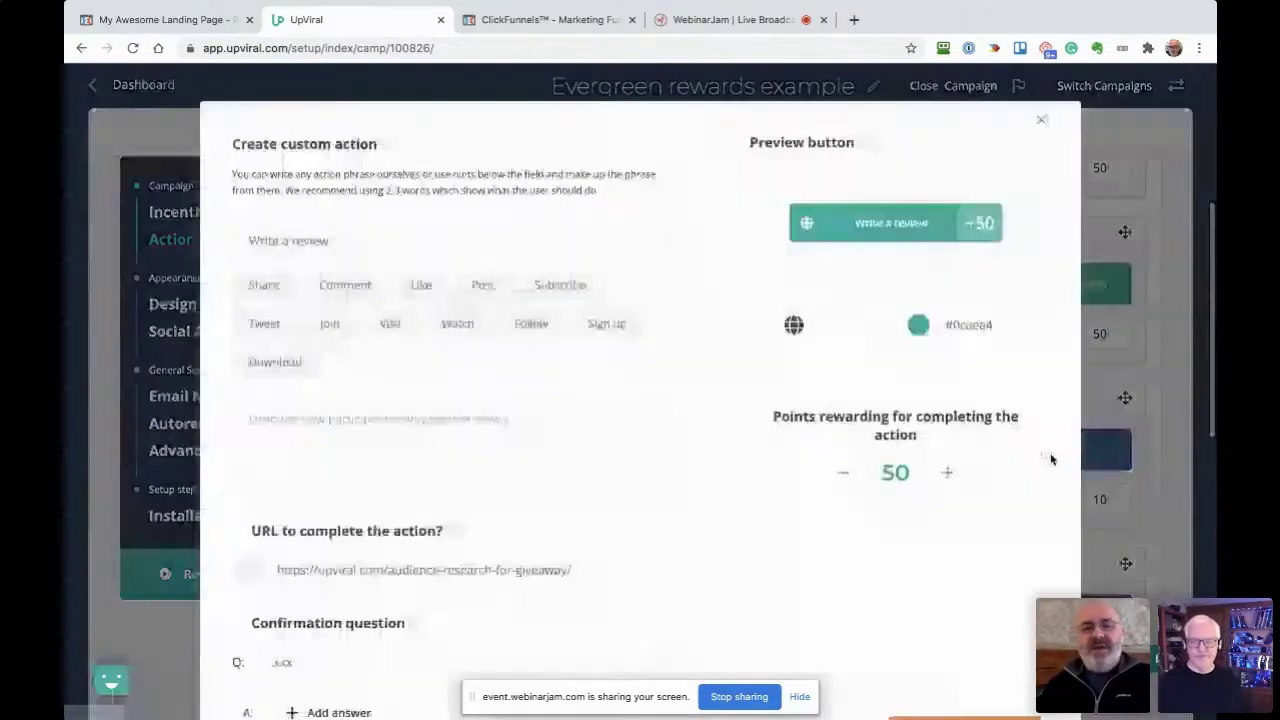
scroll(700, 521, down, 1)
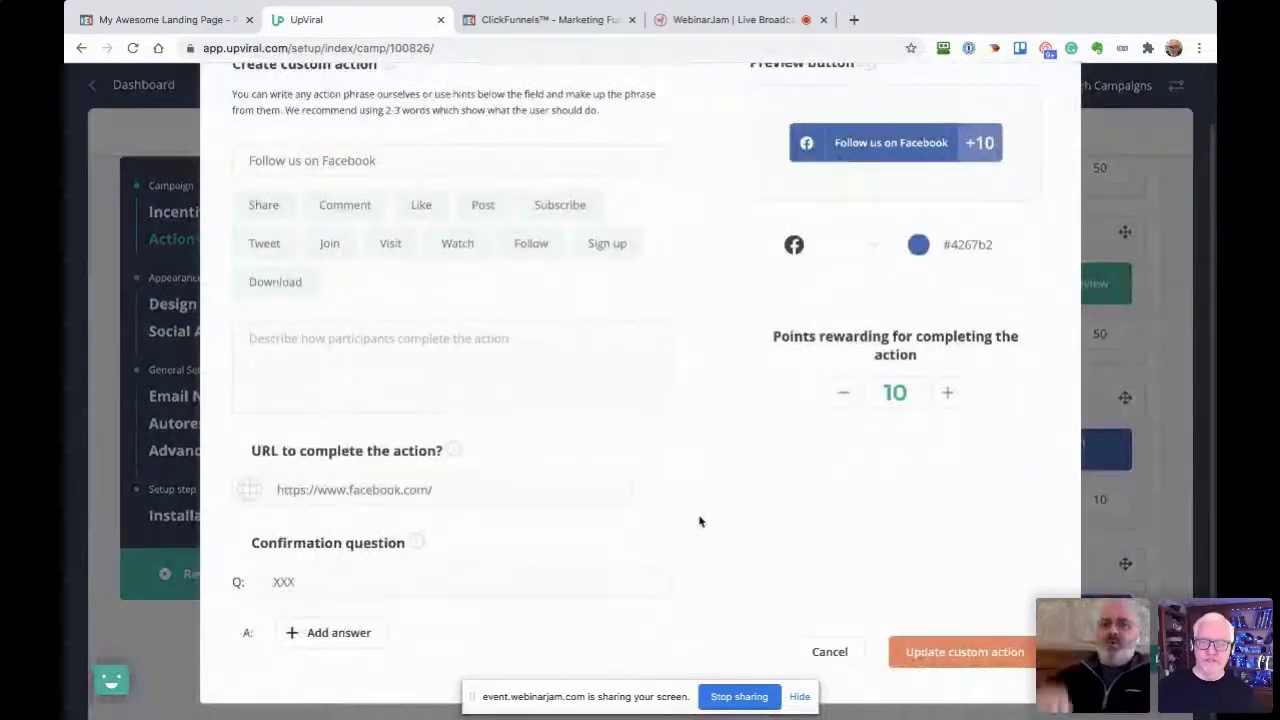
scroll(814, 380, up, 1)
click(1040, 110)
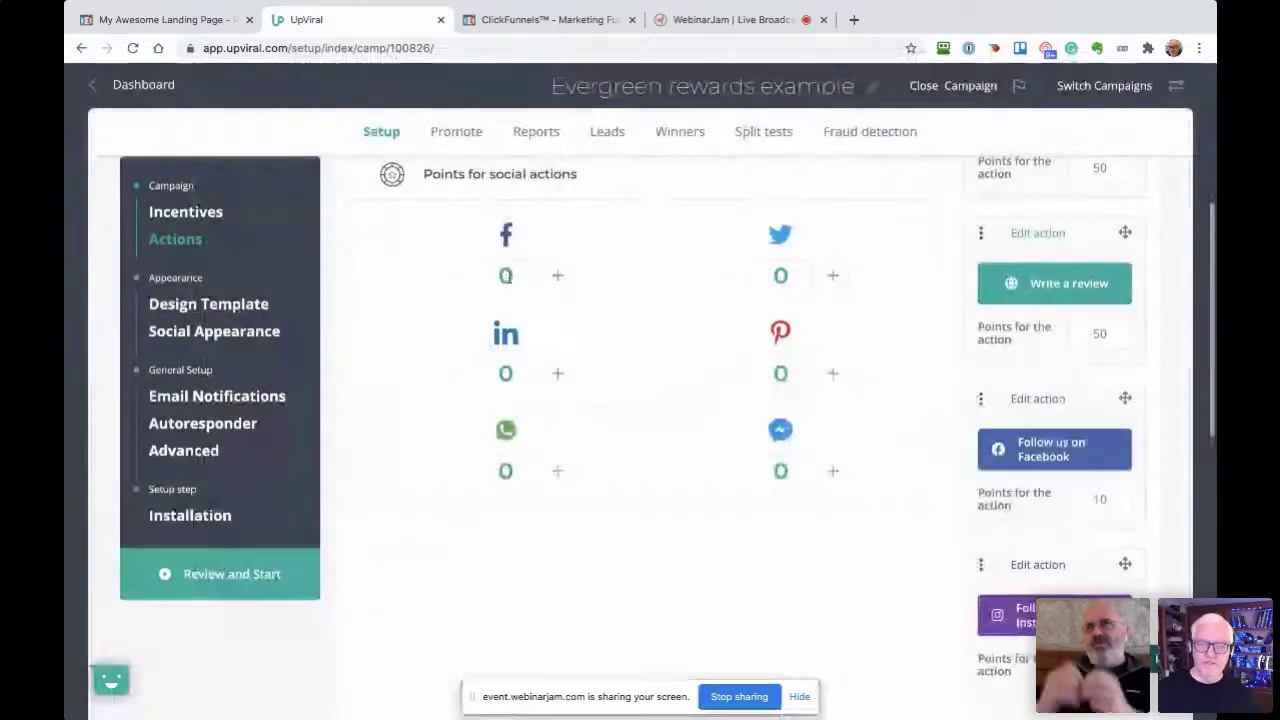
click(249, 334)
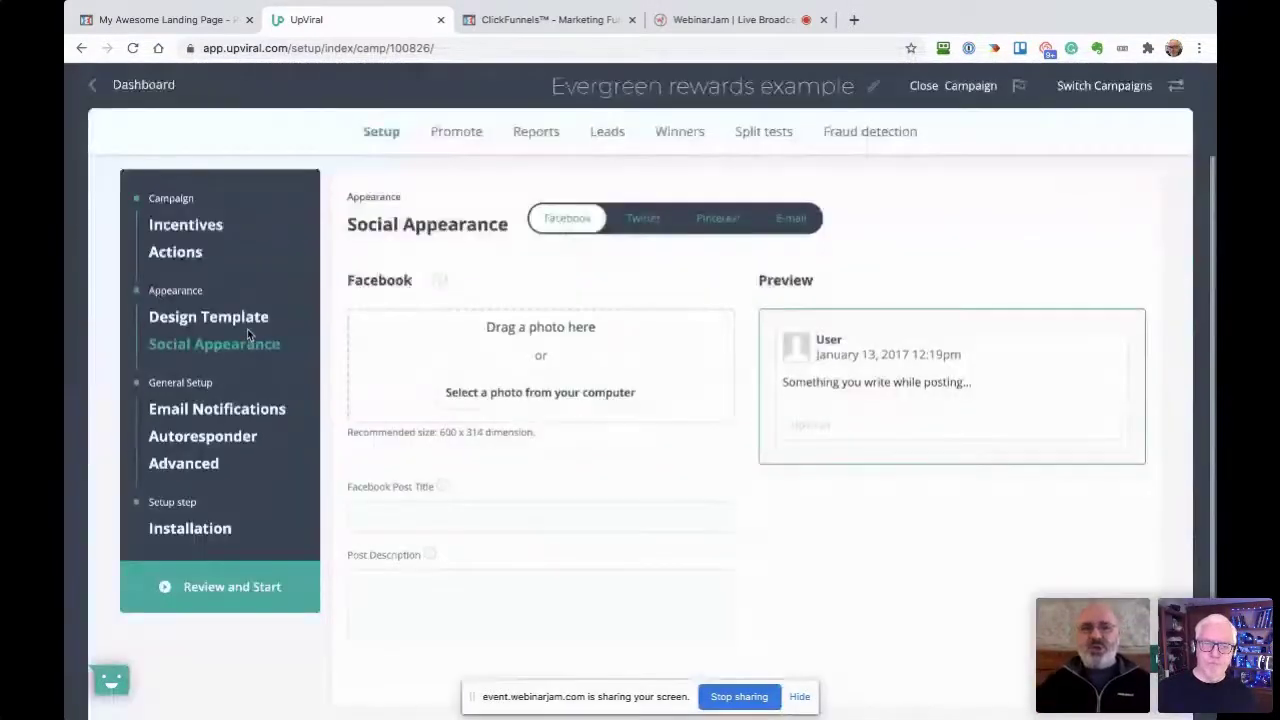
Return to the Actions page and scroll down to the 0-point social sharing actions.
click(181, 252)
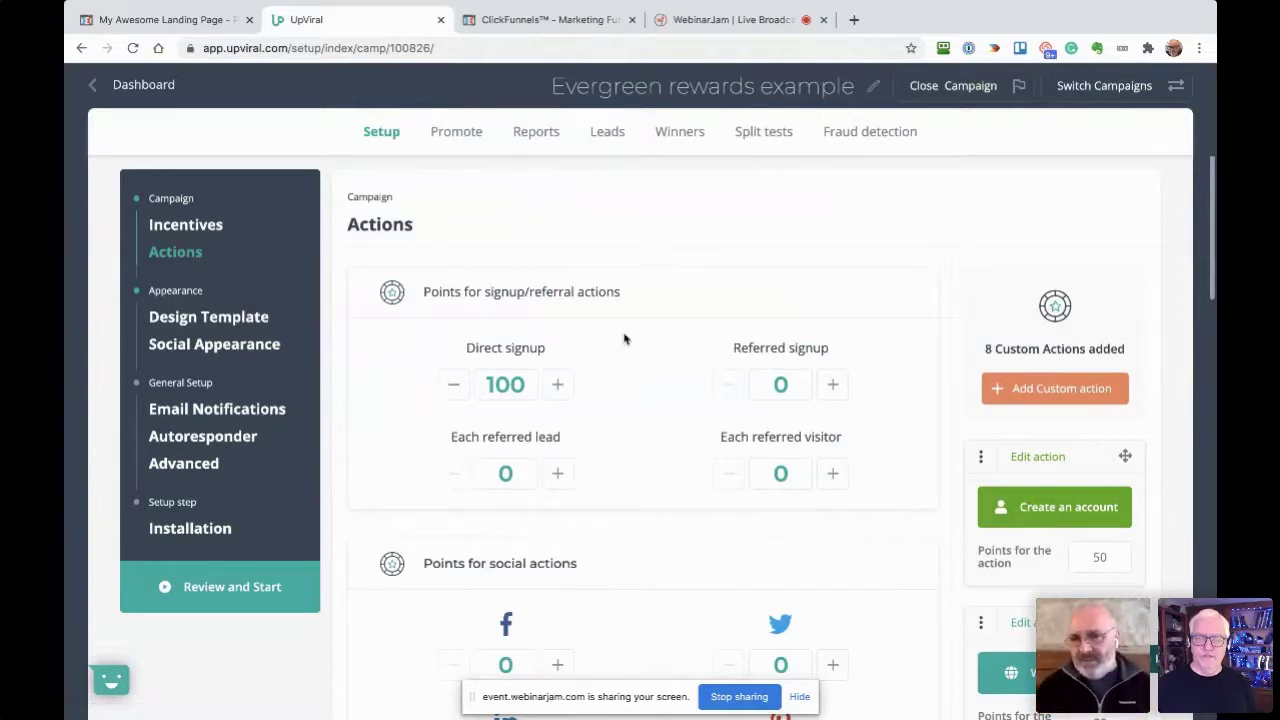
scroll(930, 510, down, 4)
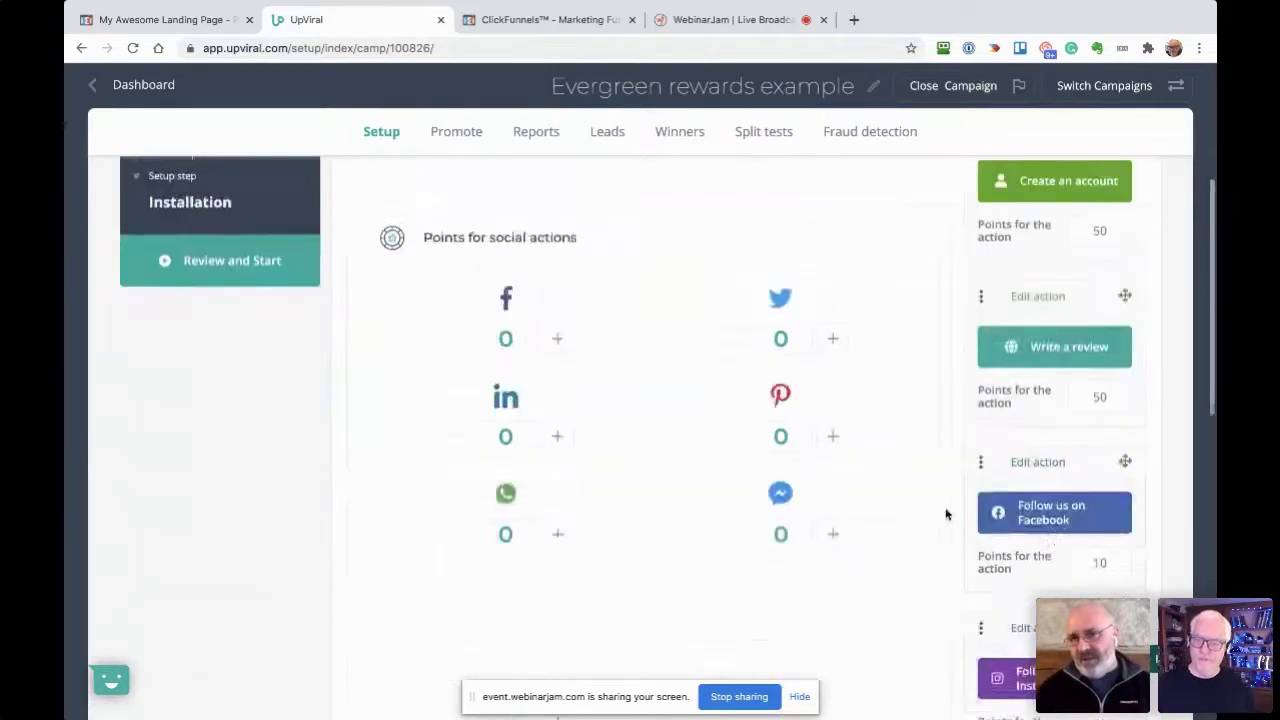
Replace the Facebook follow action's XXX confirmation question with 'What's you FB URL' and update it.
click(1049, 499)
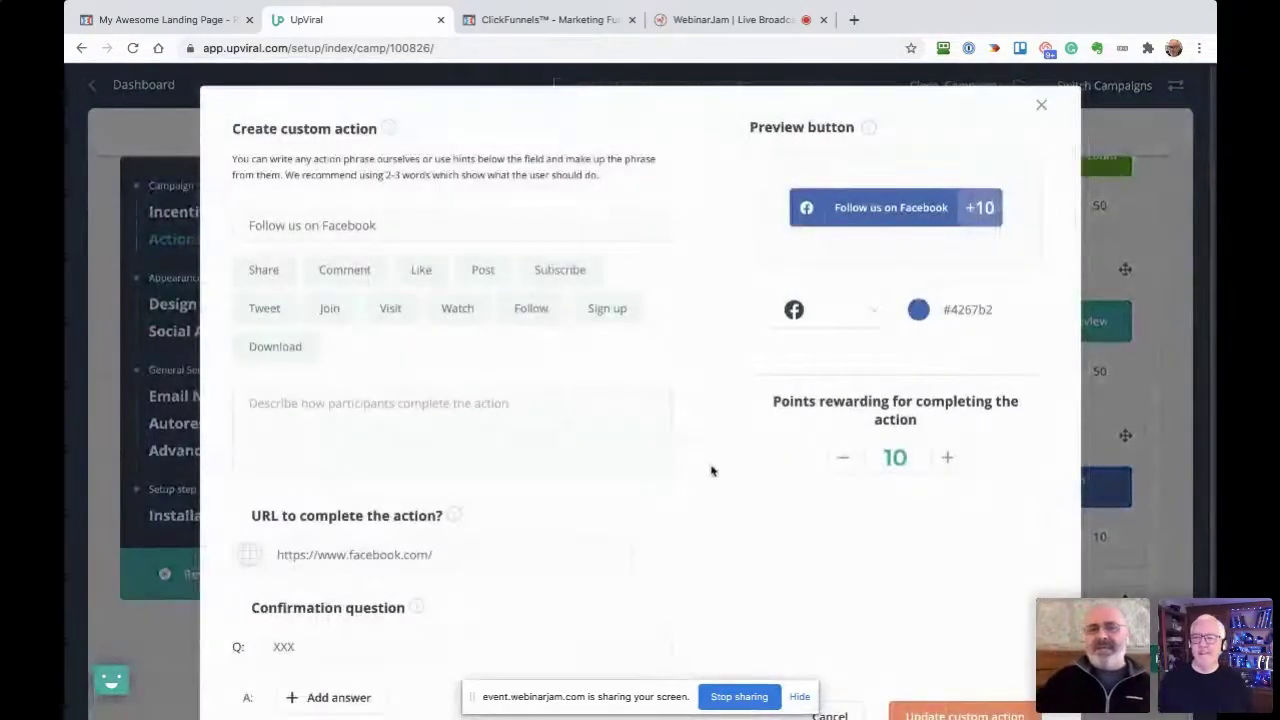
scroll(710, 472, down, 1)
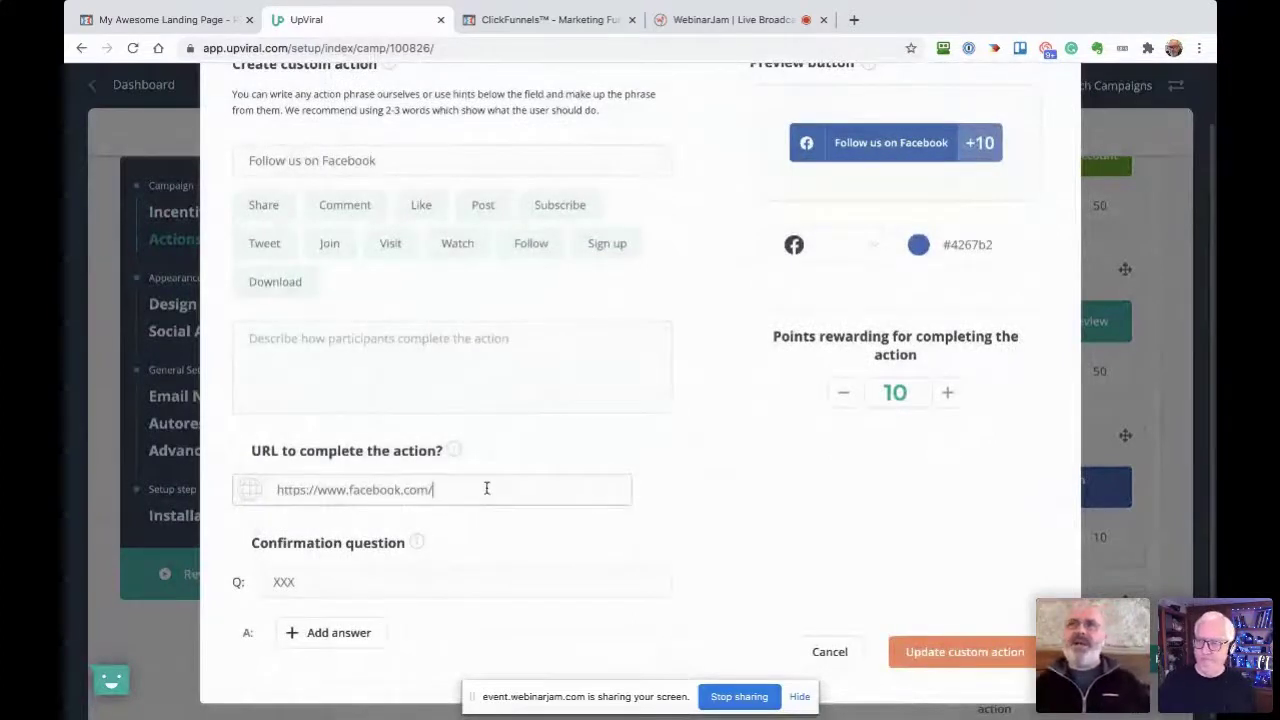
click(377, 588)
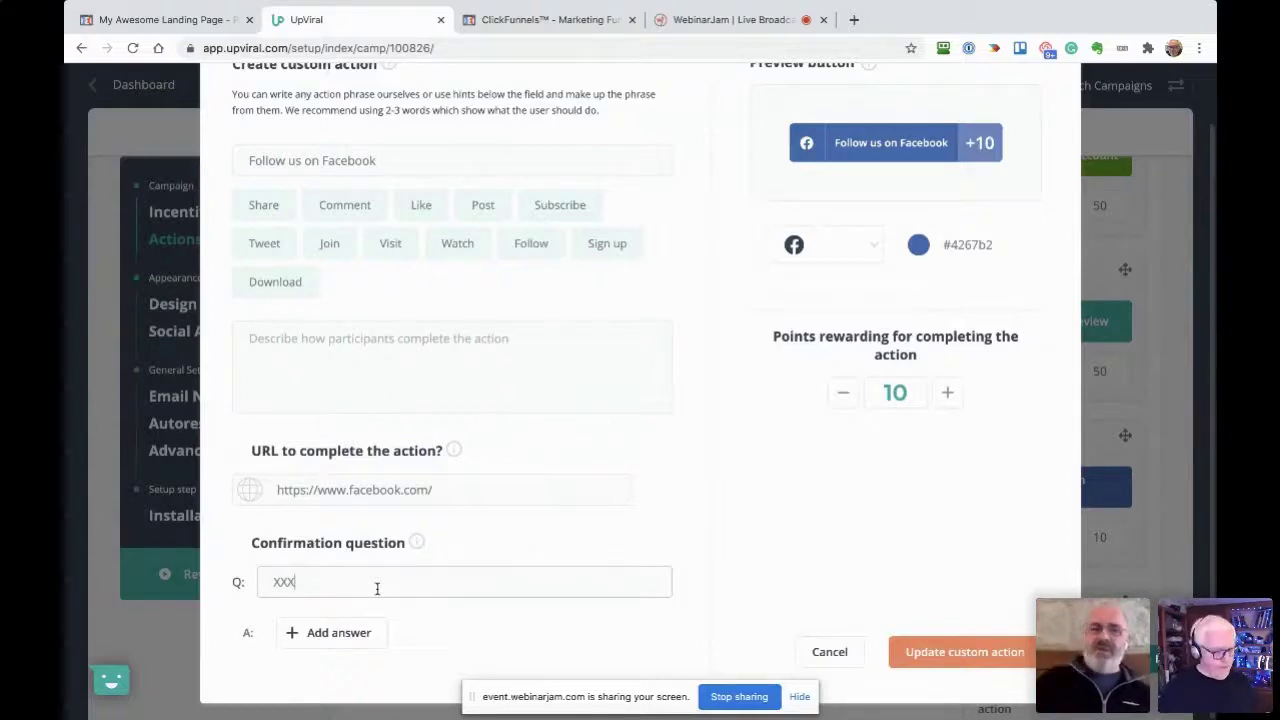
double_click(377, 588)
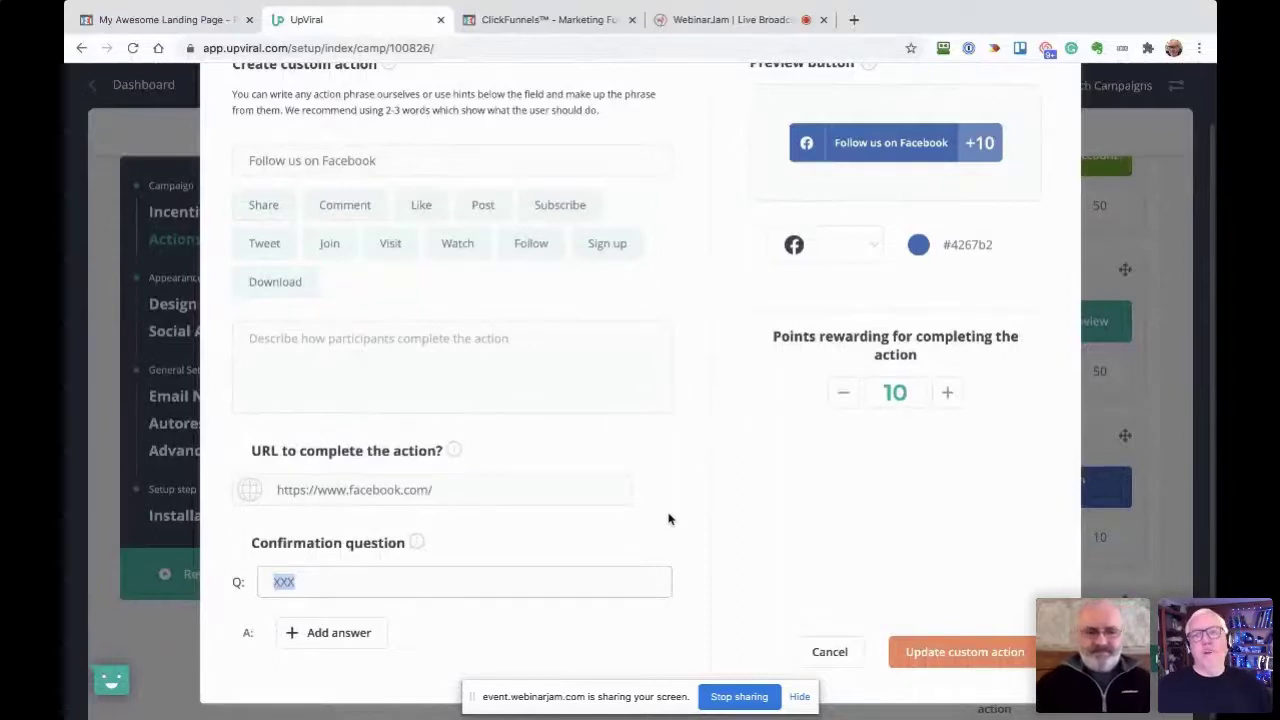
text(Whjat)
key(BackSpace)
key(BackSpace)
key(BackSpace)
text(at's you FB U)
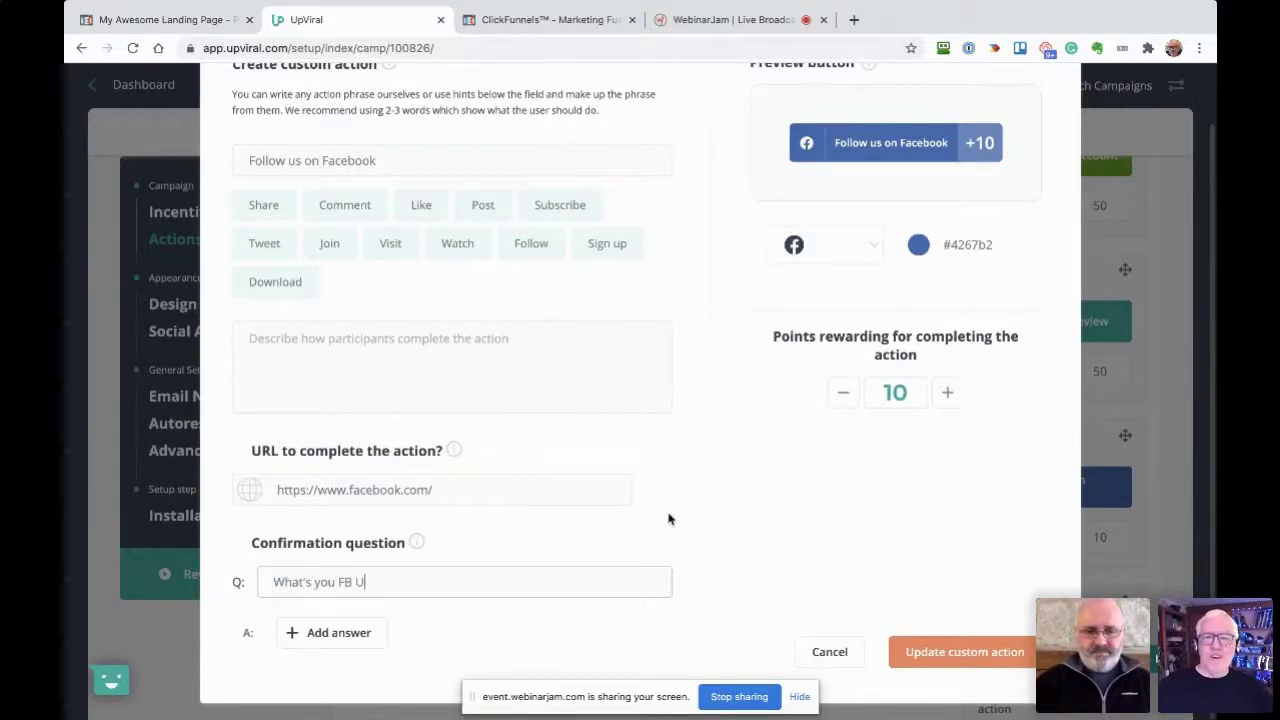
text(RL)
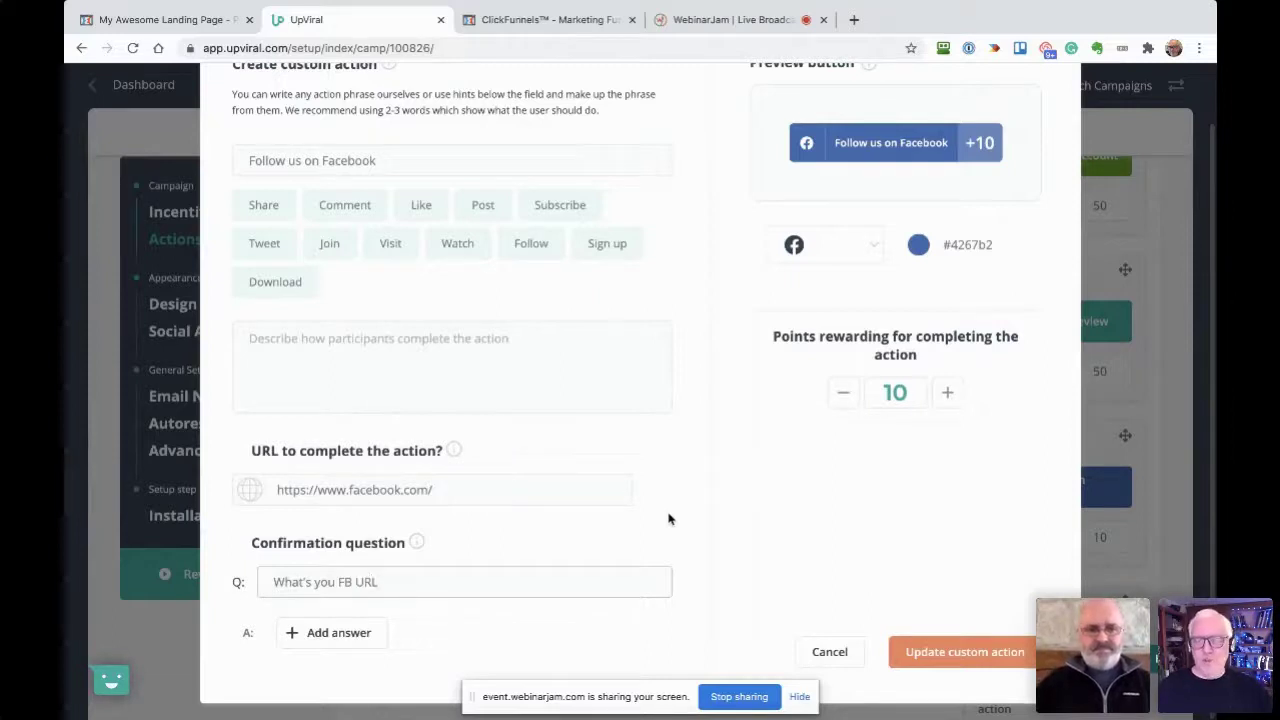
click(977, 656)
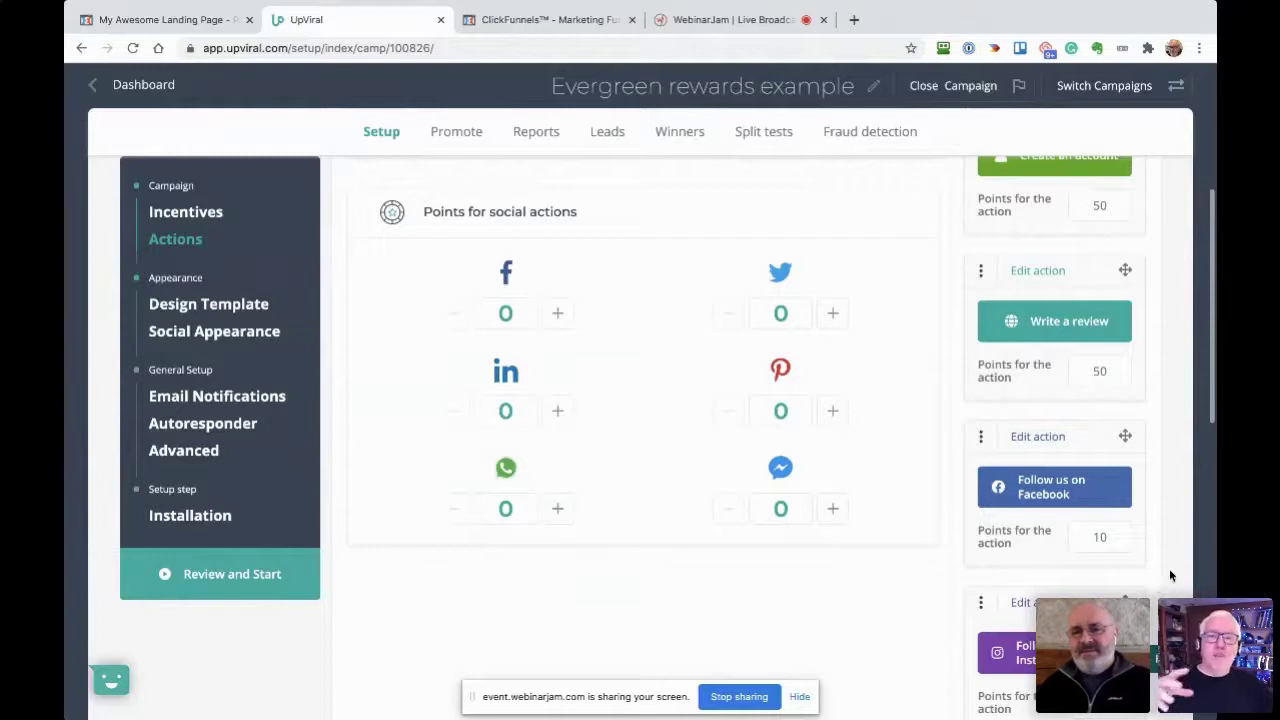
scroll(1207, 571, down, 3)
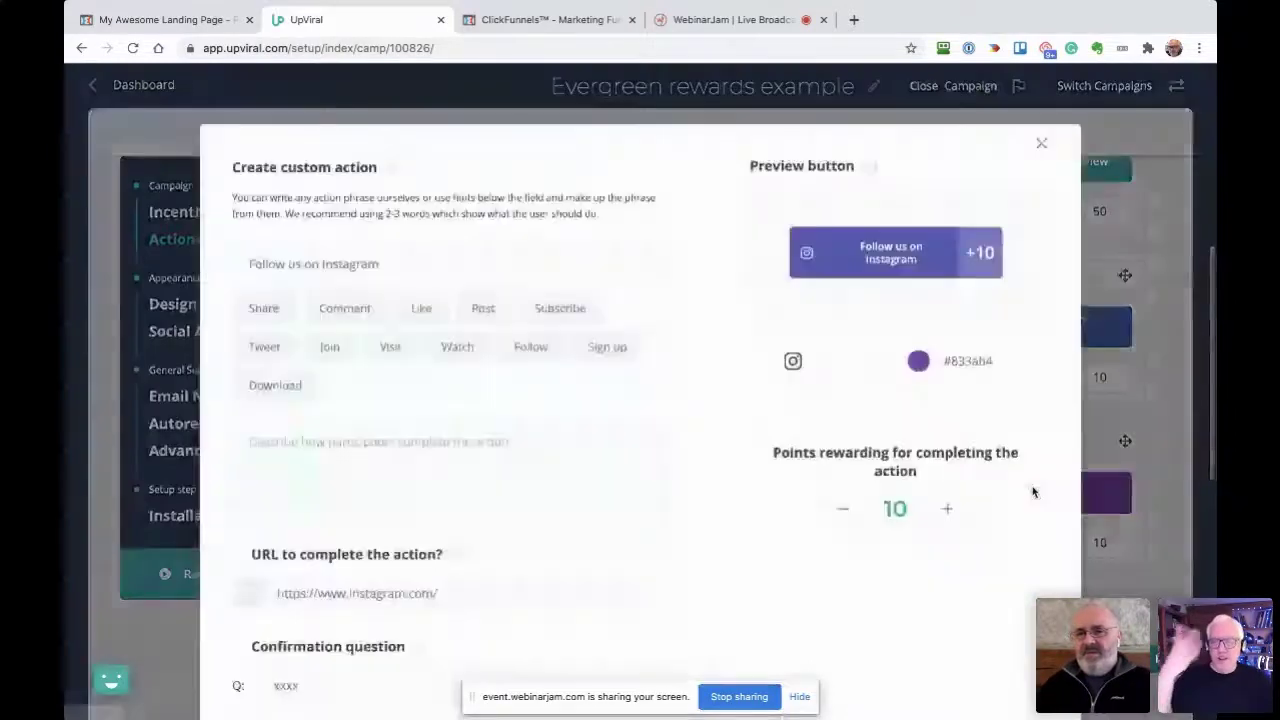
click(1025, 487)
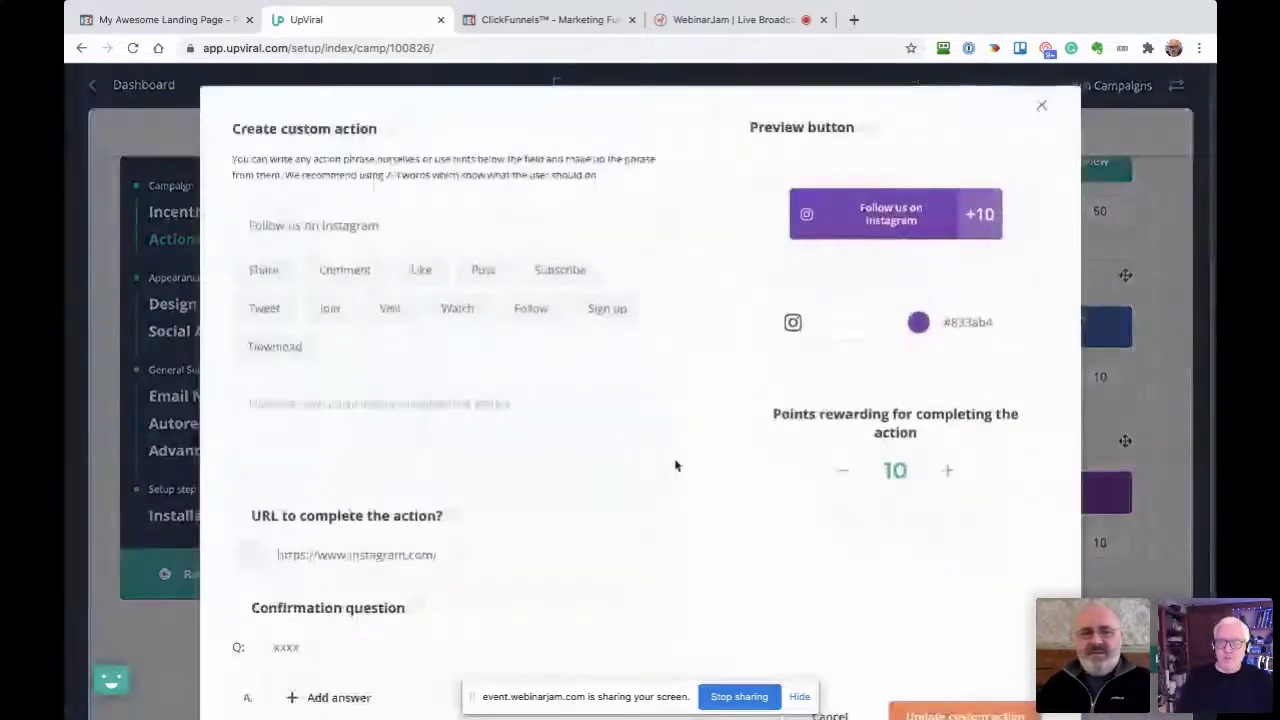
scroll(694, 506, down, 1)
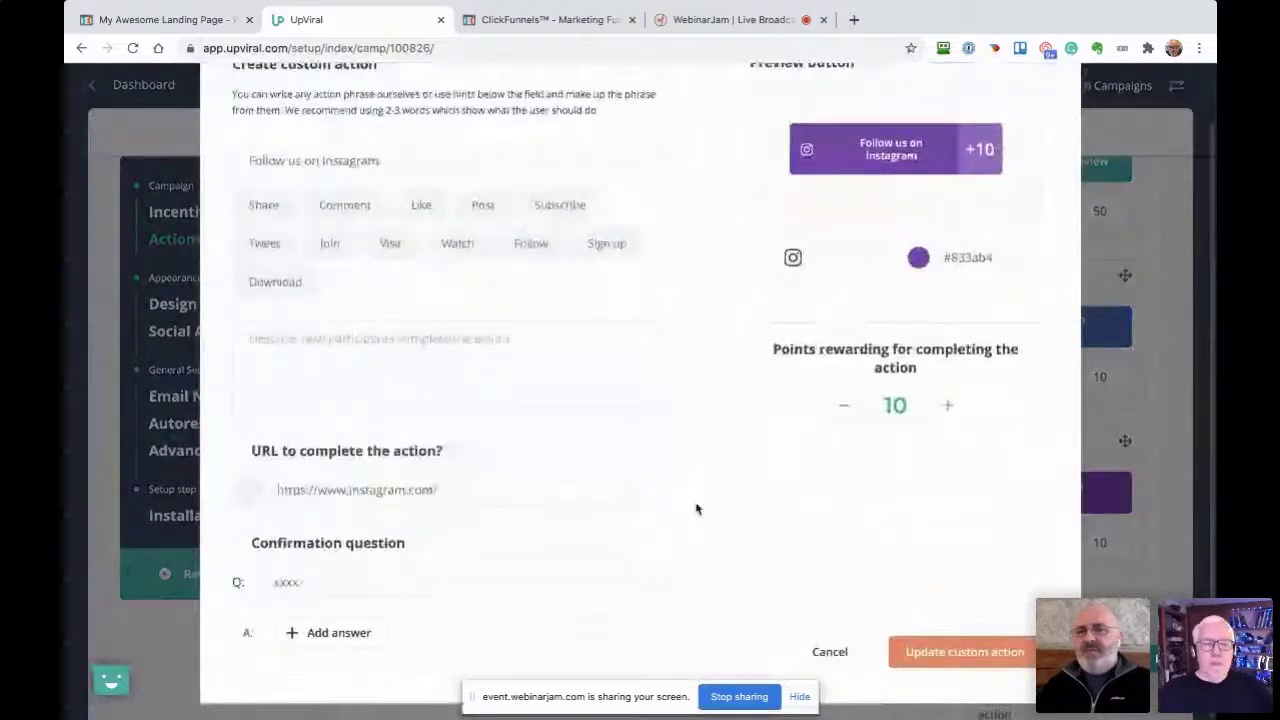
scroll(695, 509, up, 1)
click(1040, 107)
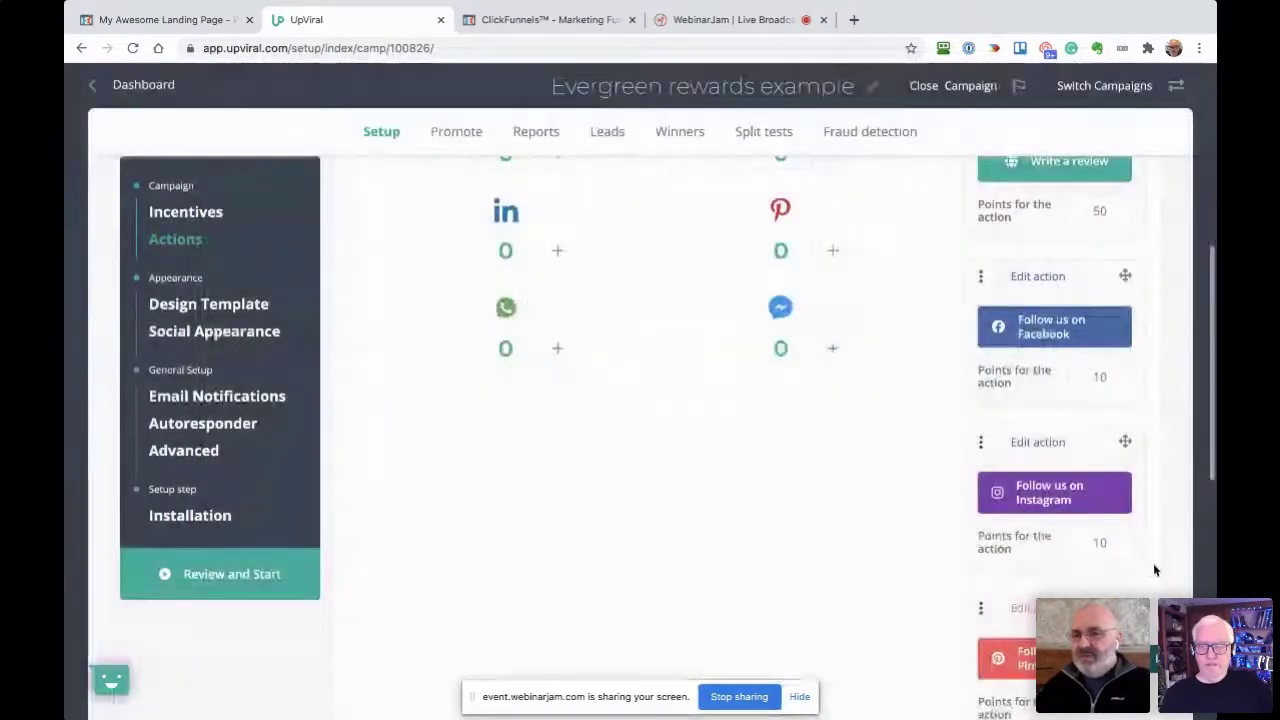
scroll(1154, 570, down, 5)
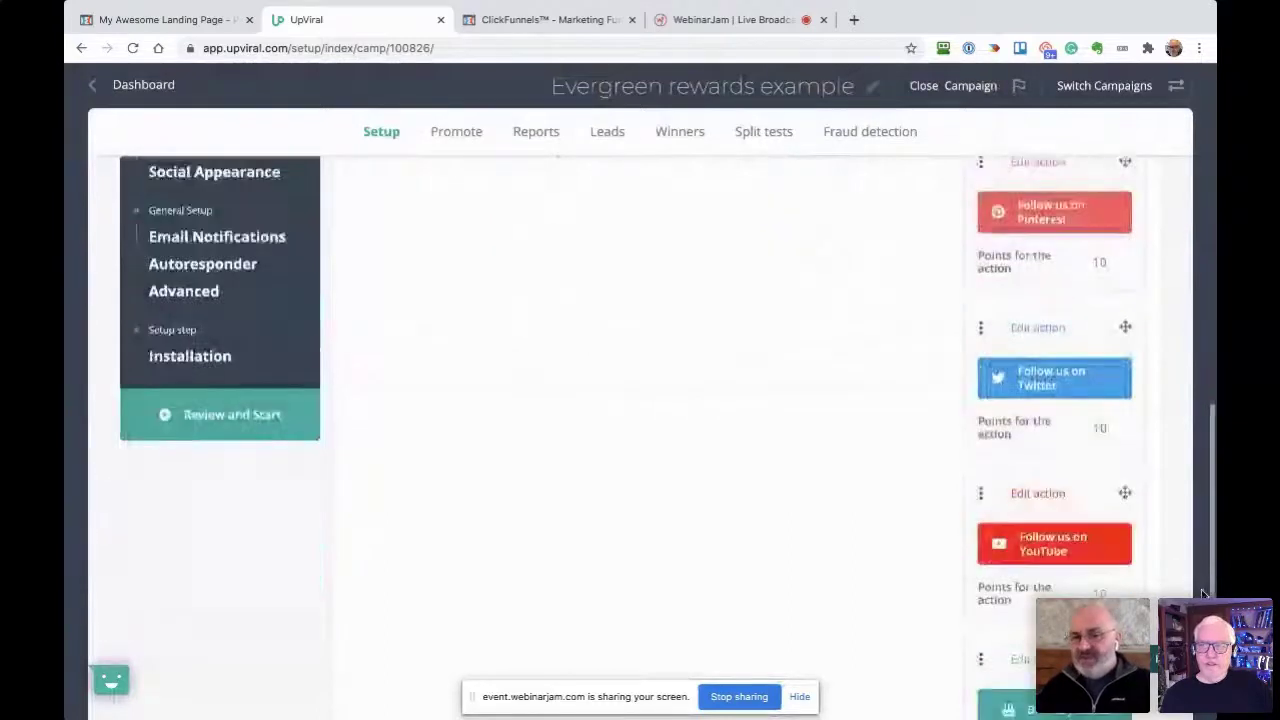
scroll(1203, 594, down, 1)
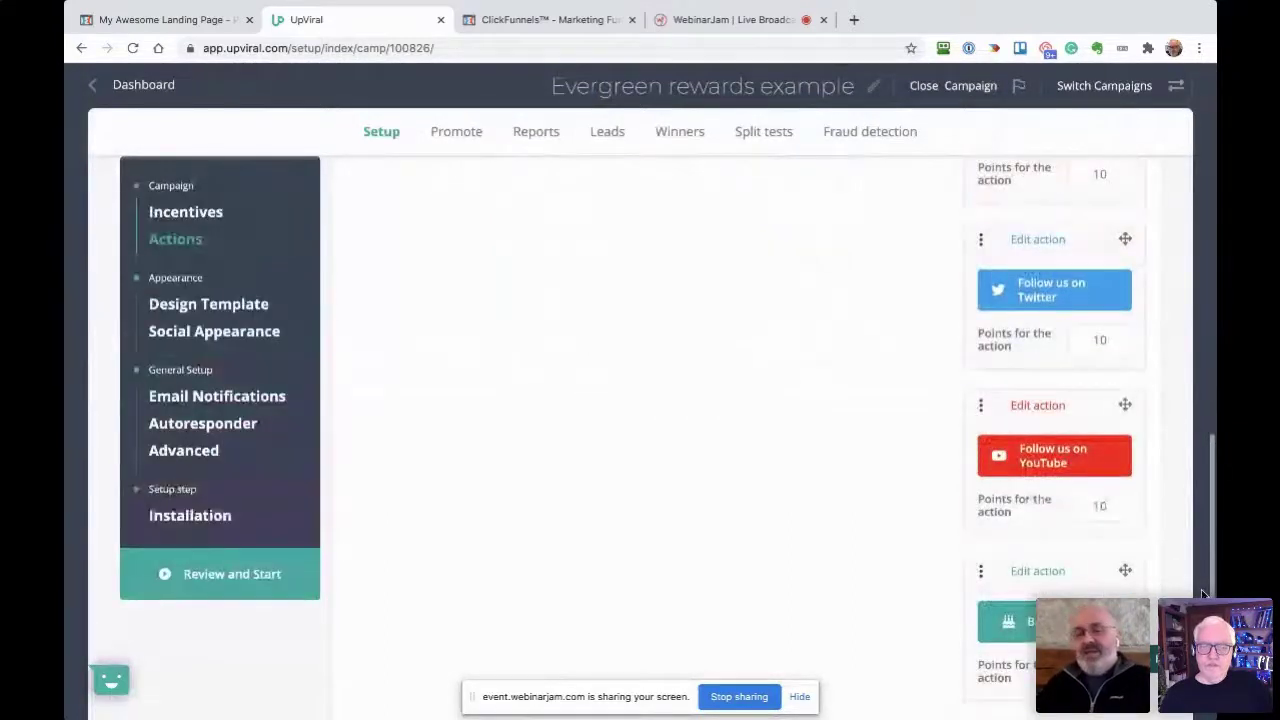
scroll(1201, 589, down, 1)
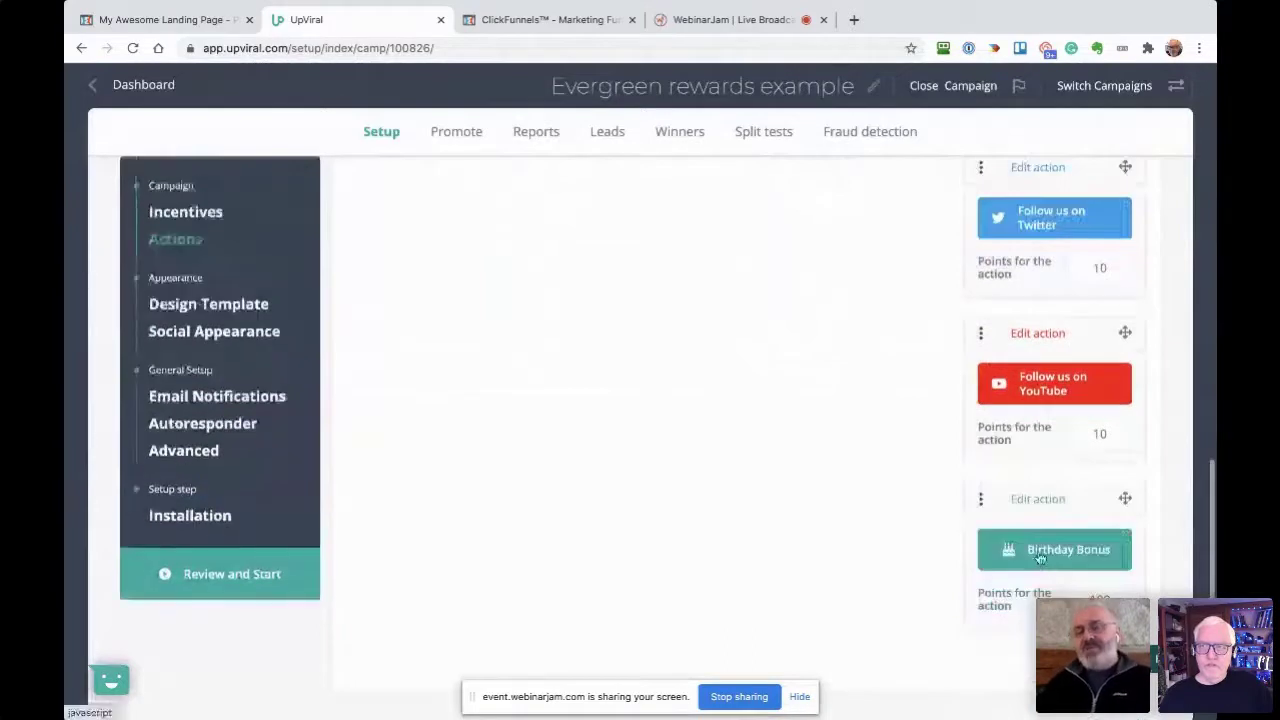
click(1039, 557)
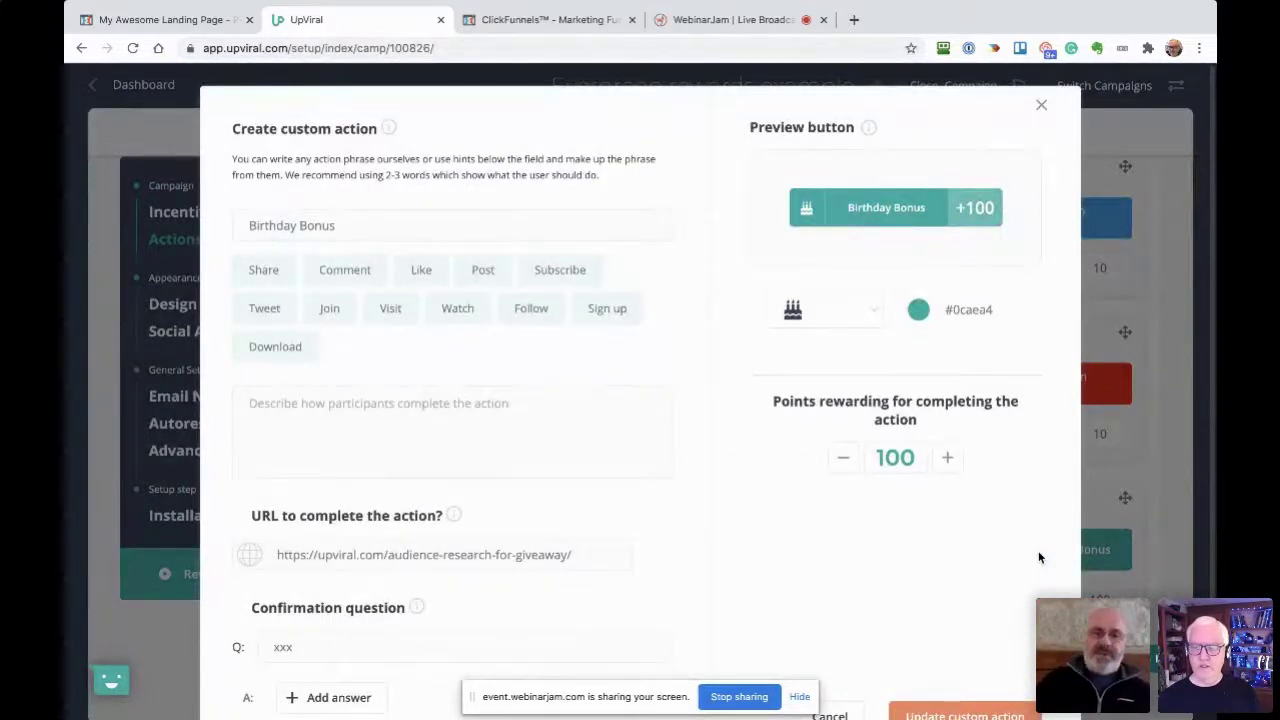
scroll(697, 532, down, 2)
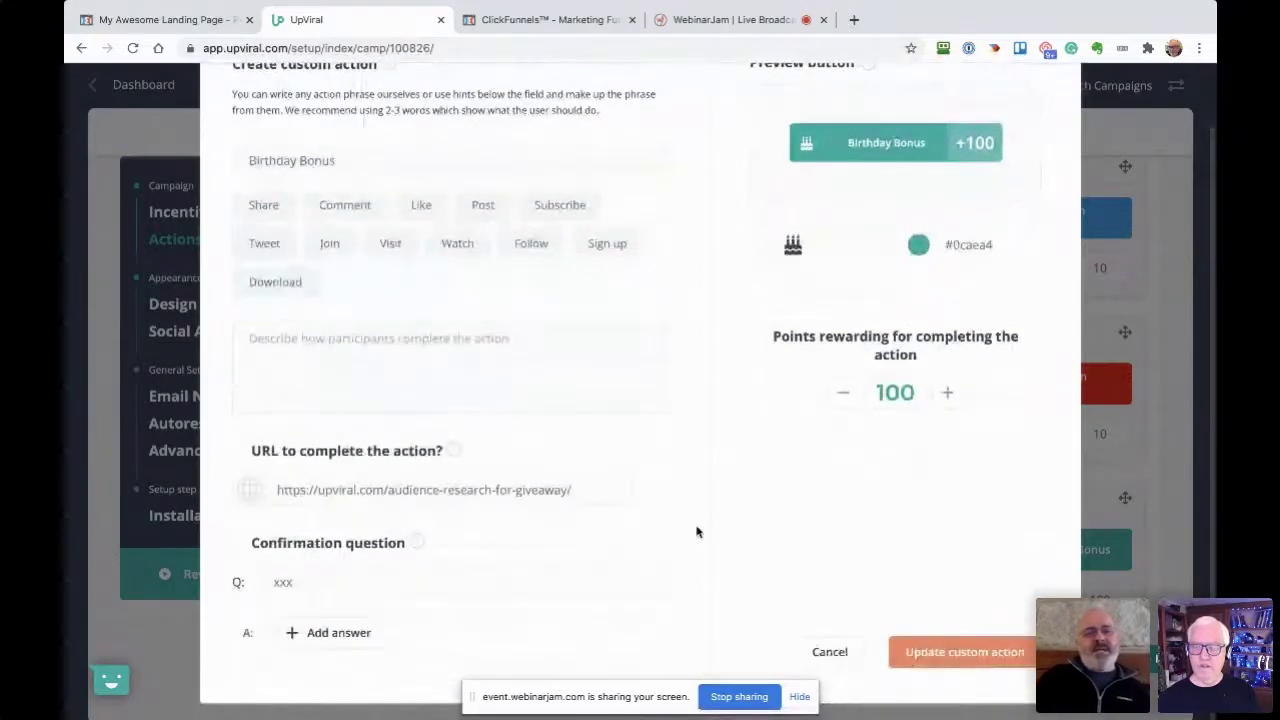
scroll(697, 532, up, 1)
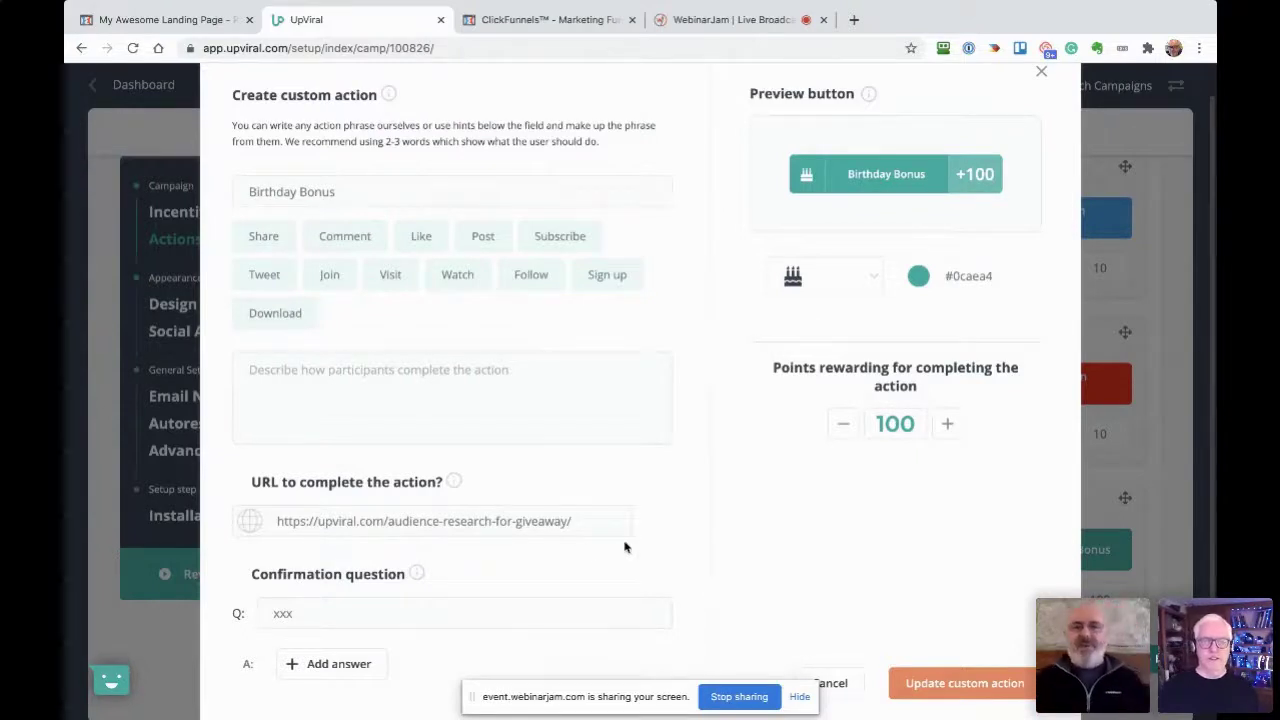
click(511, 614)
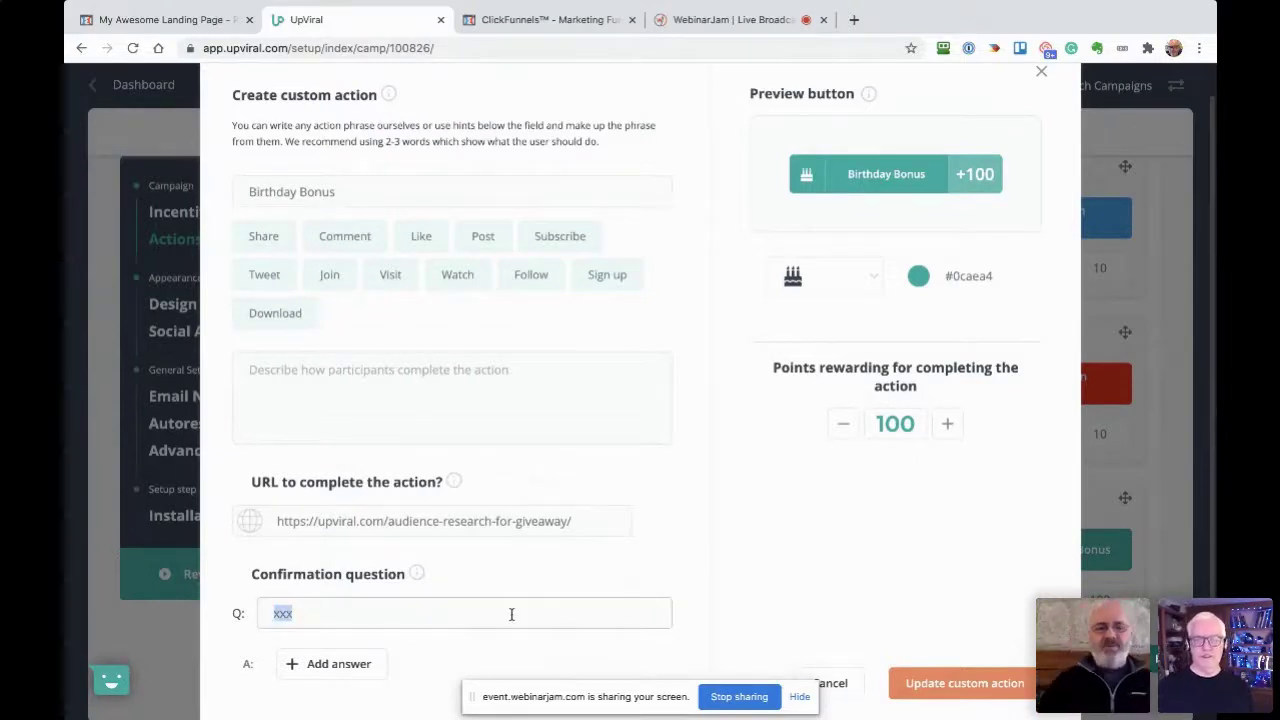
click(570, 520)
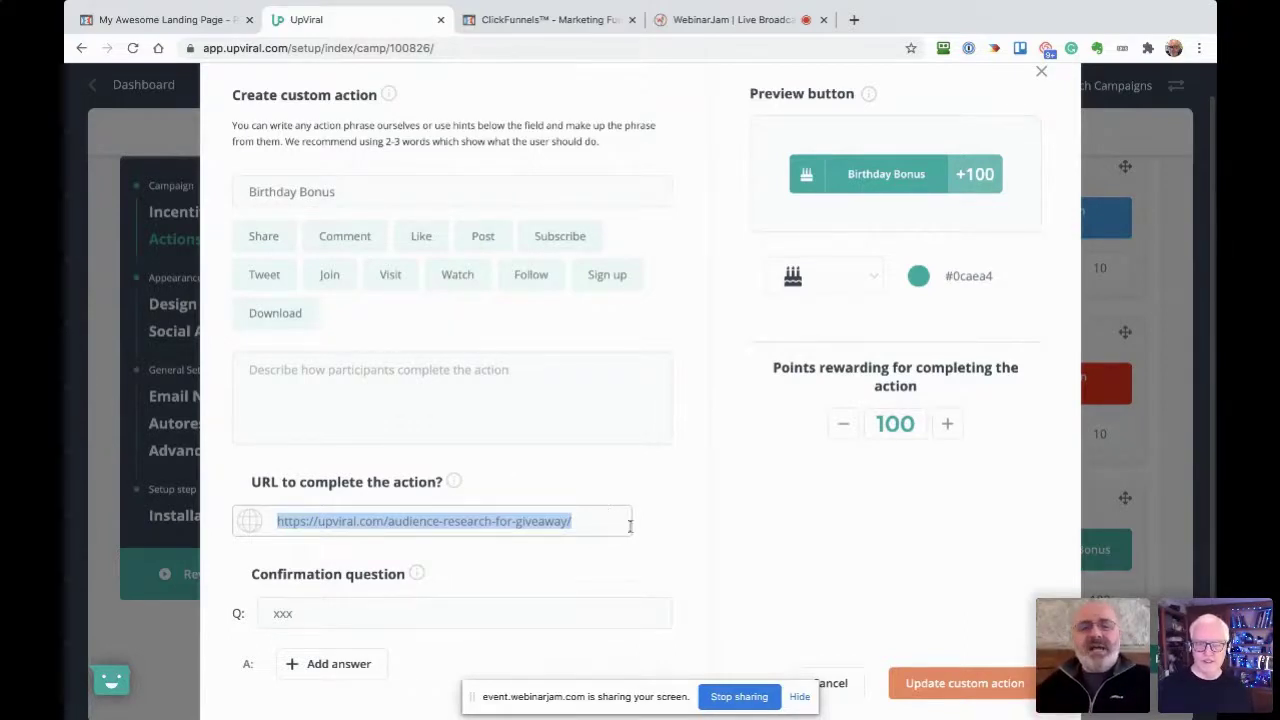
scroll(660, 535, down, 1)
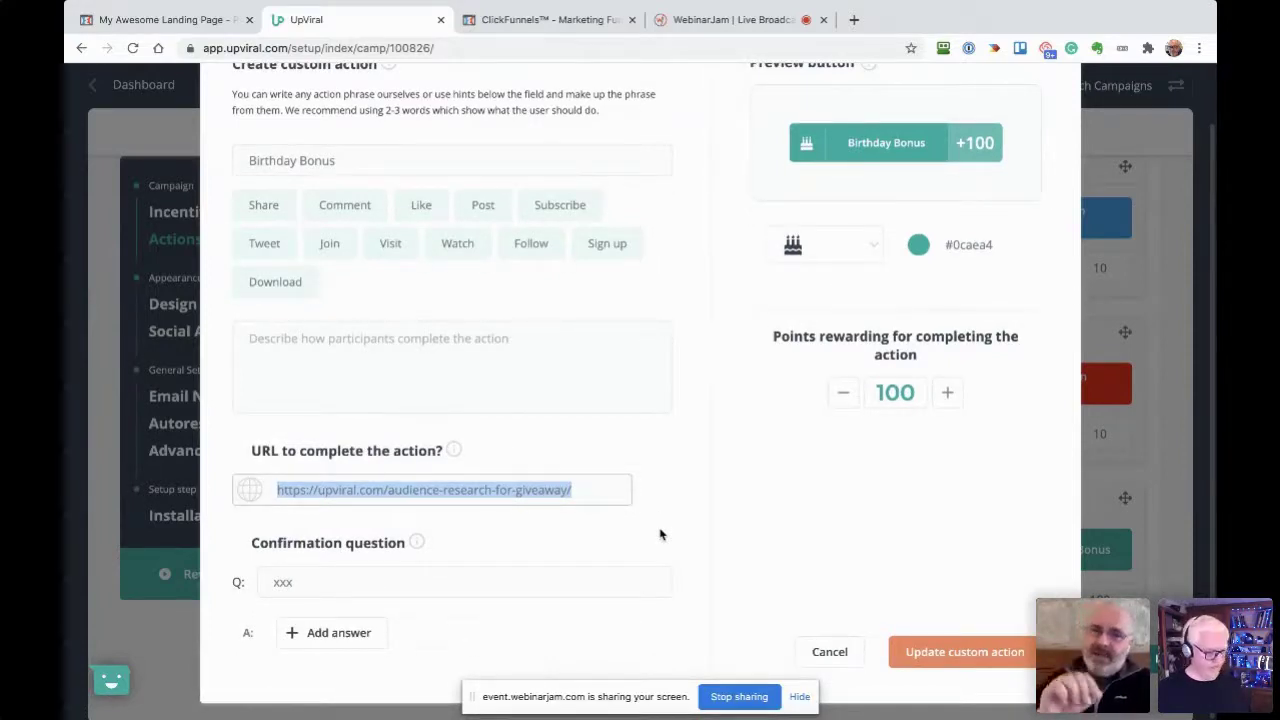
Discard the pending Birthday Bonus edits and scroll back to the Birthday Bonus action.
click(836, 654)
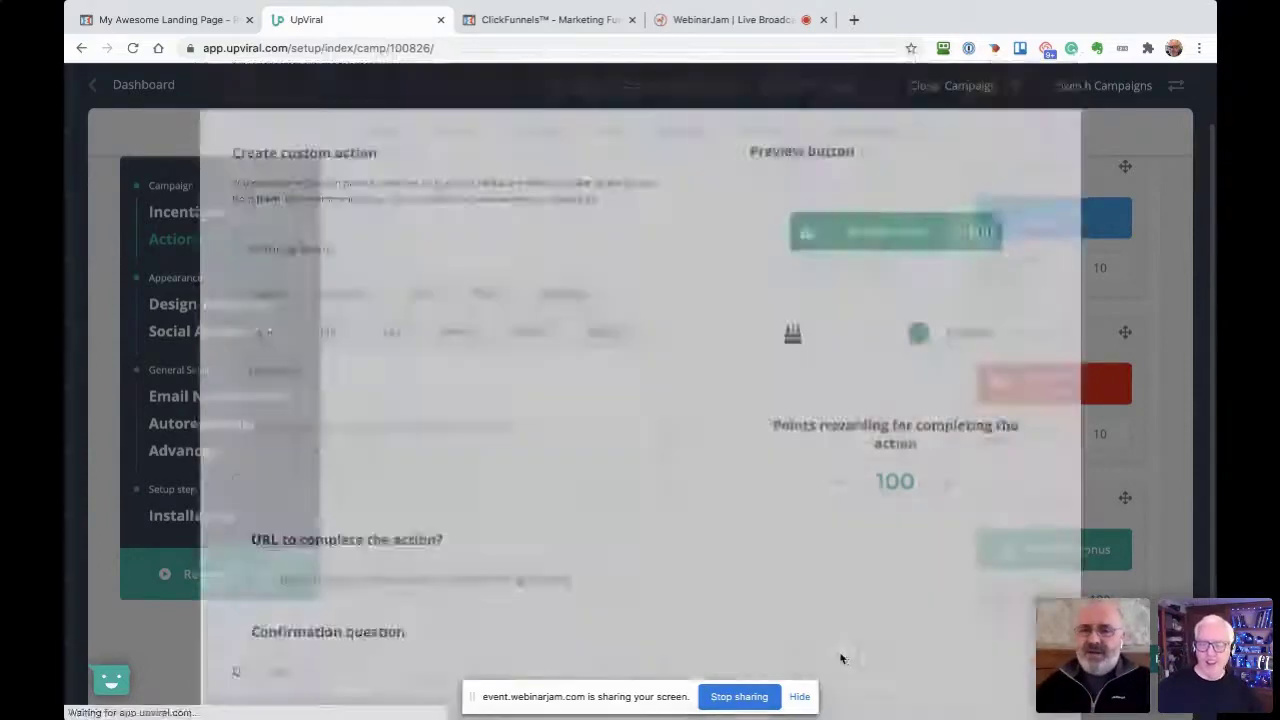
scroll(934, 517, up, 5)
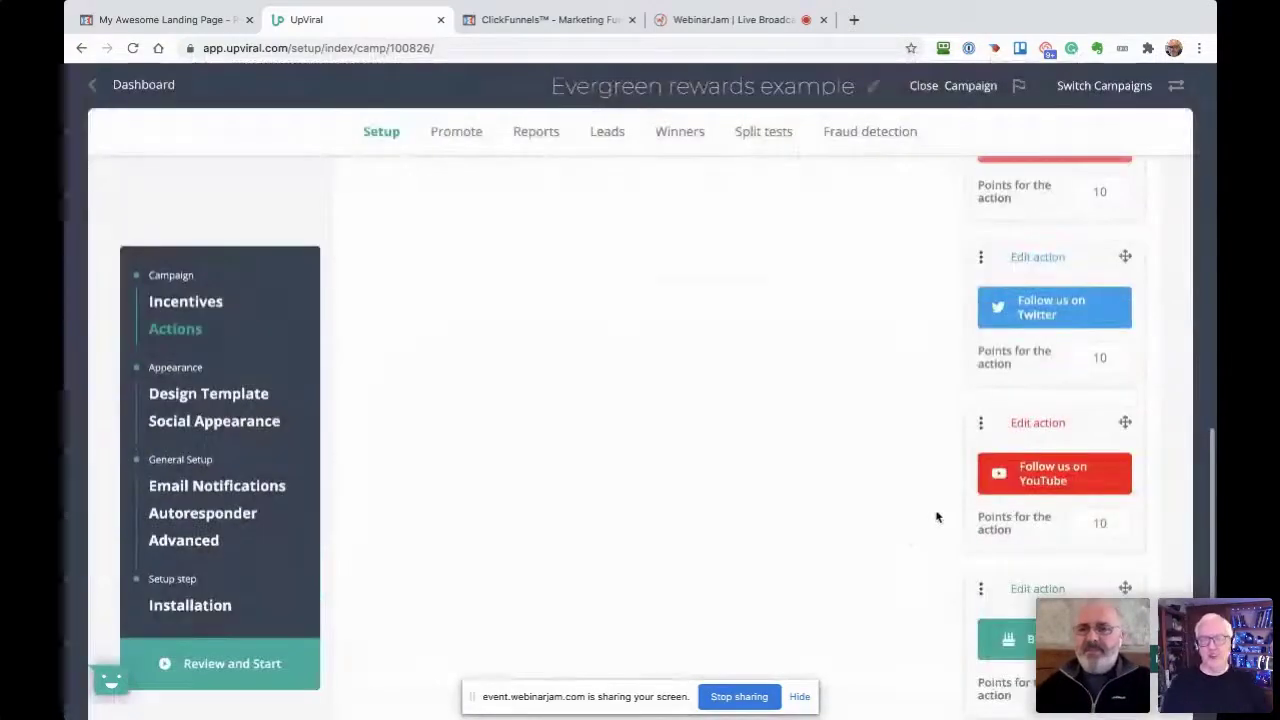
scroll(937, 517, up, 4)
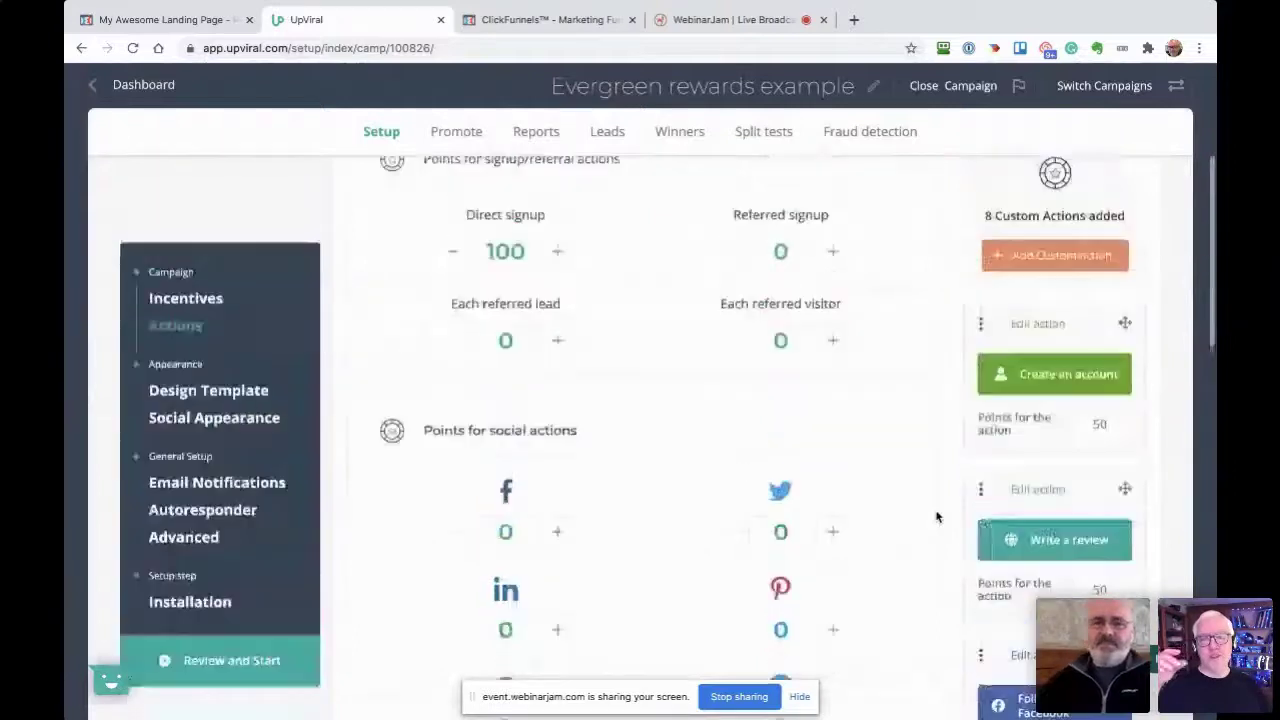
scroll(937, 517, down, 3)
scroll(945, 510, up, 1)
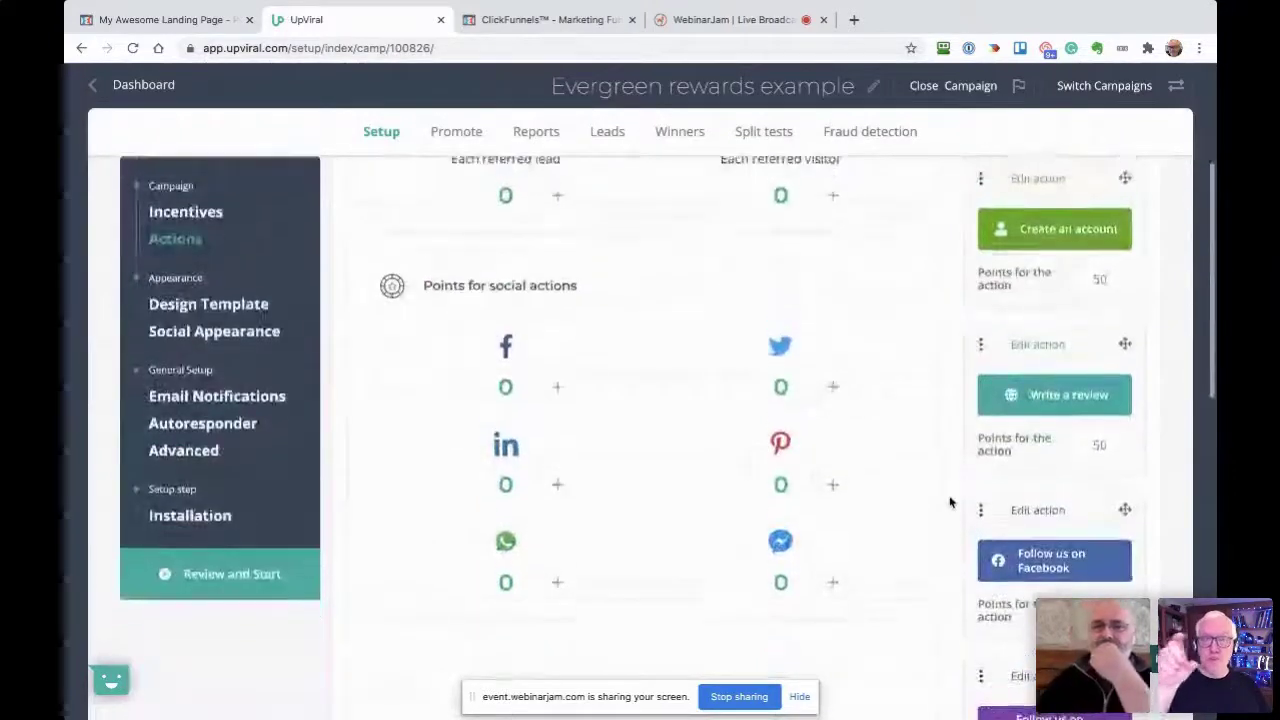
scroll(950, 502, up, 3)
scroll(950, 502, down, 7)
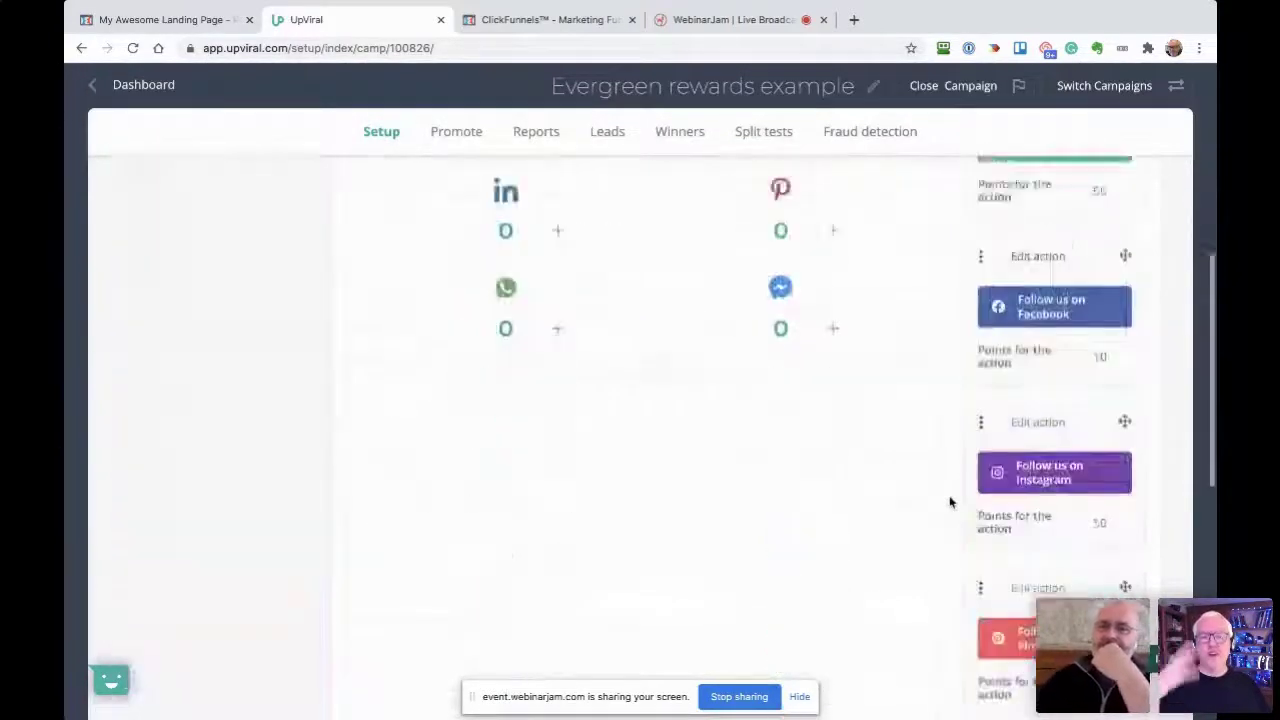
scroll(949, 497, down, 5)
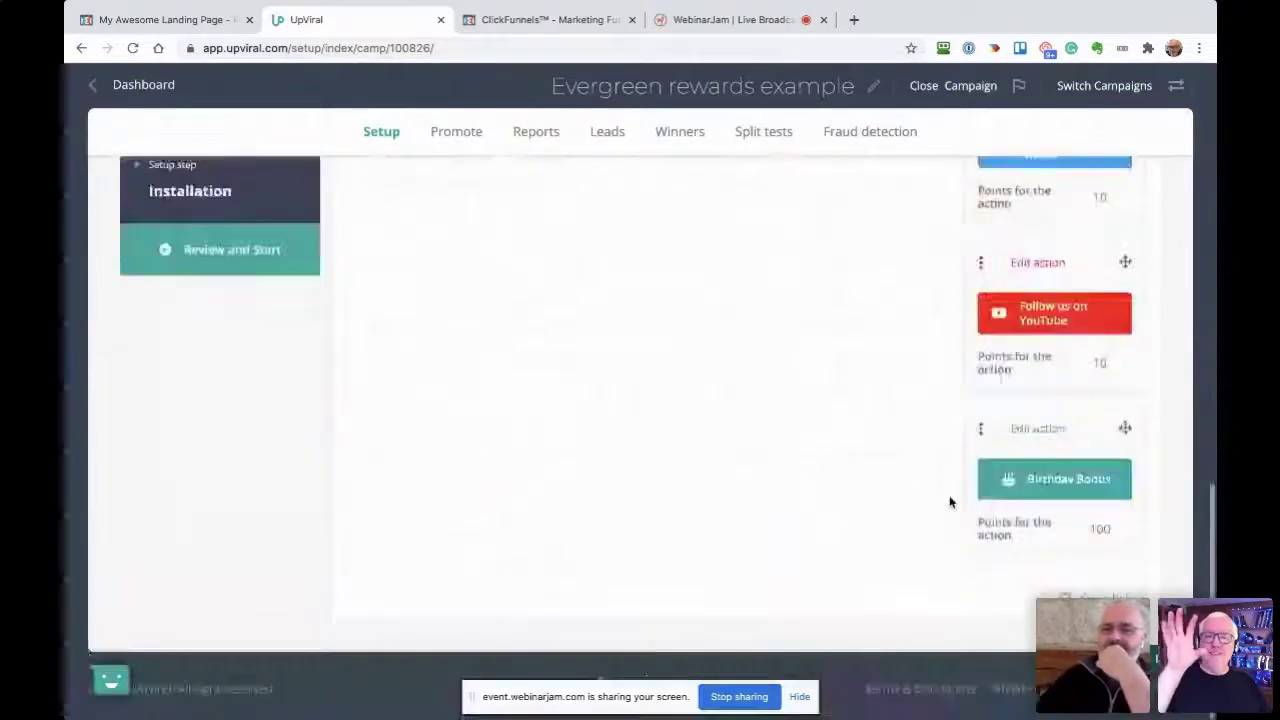
Describe Birthday Bonus as 'Let me send you a present on your birthday.' and save it.
click(1058, 490)
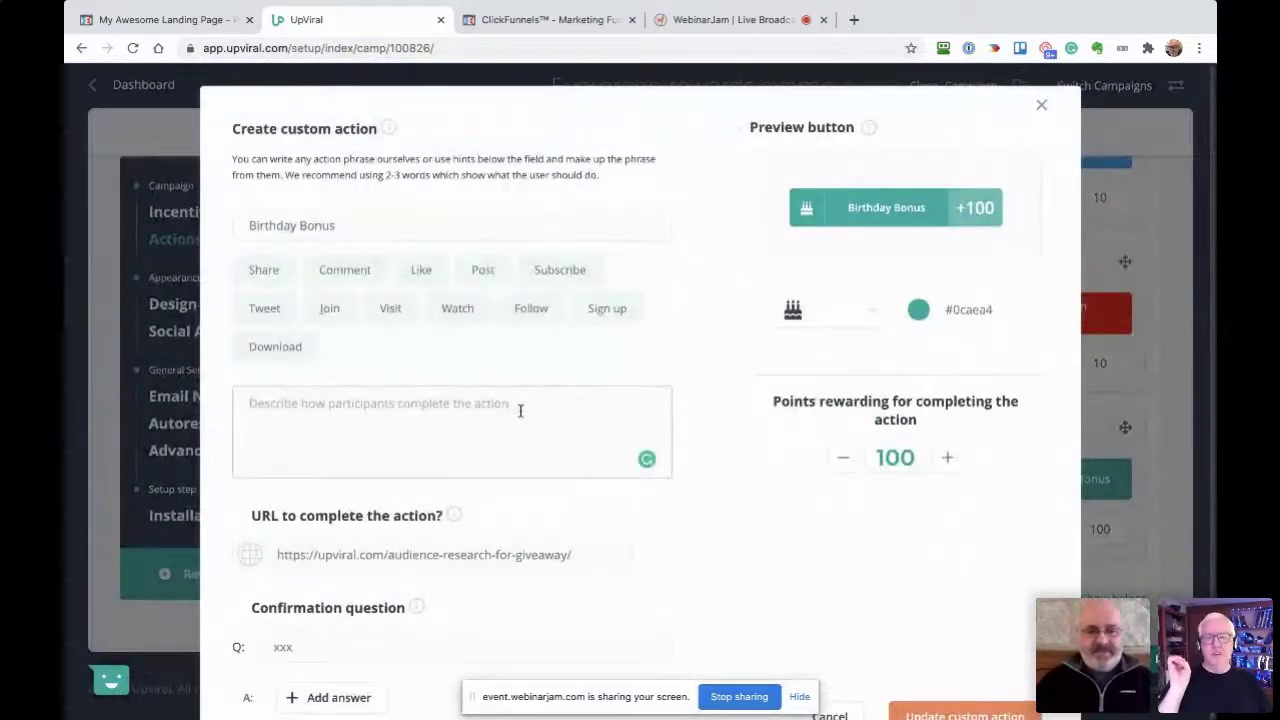
text(Let me )
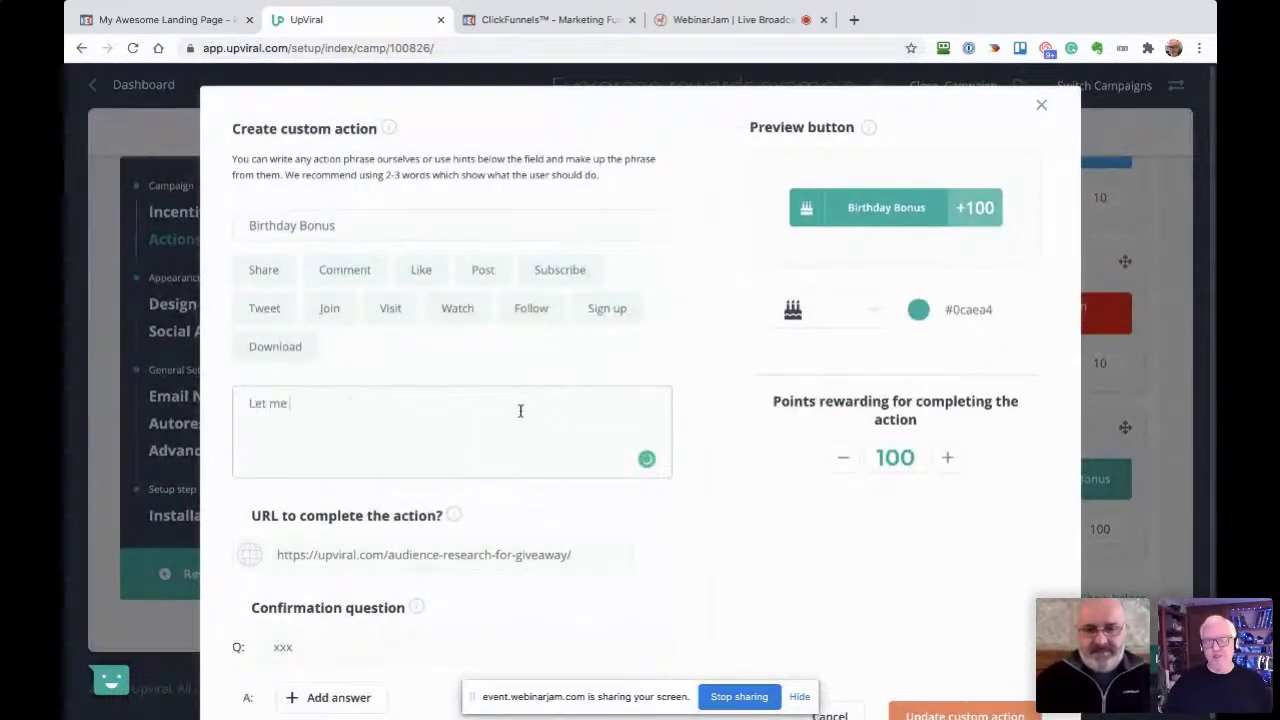
text(send you a)
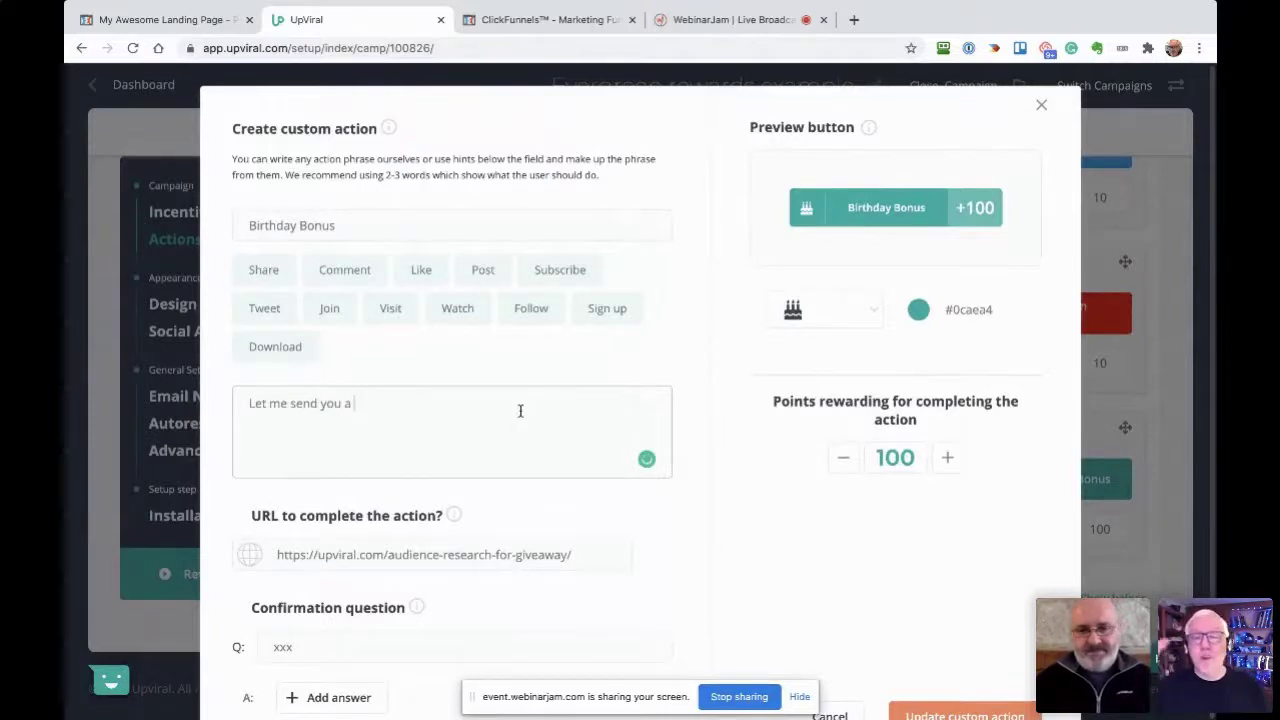
text( present on your birthday)
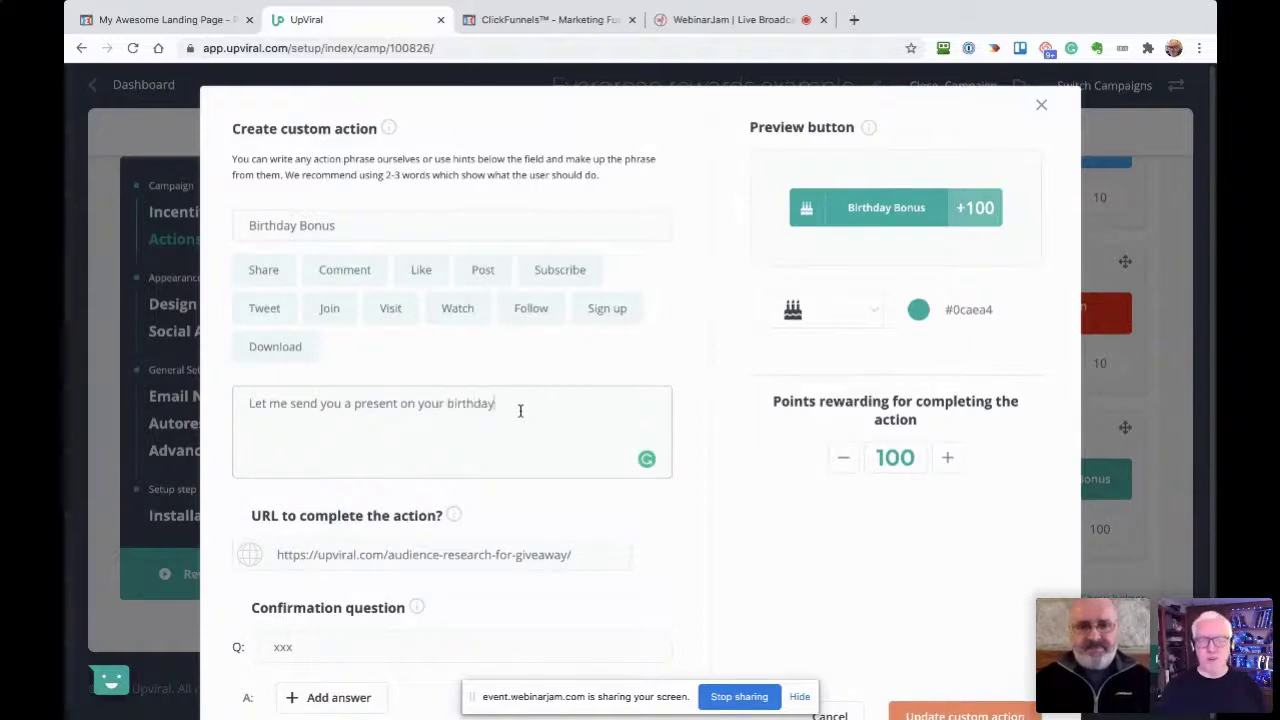
text(.)
scroll(741, 514, down, 1)
scroll(975, 655, down, 2)
click(975, 655)
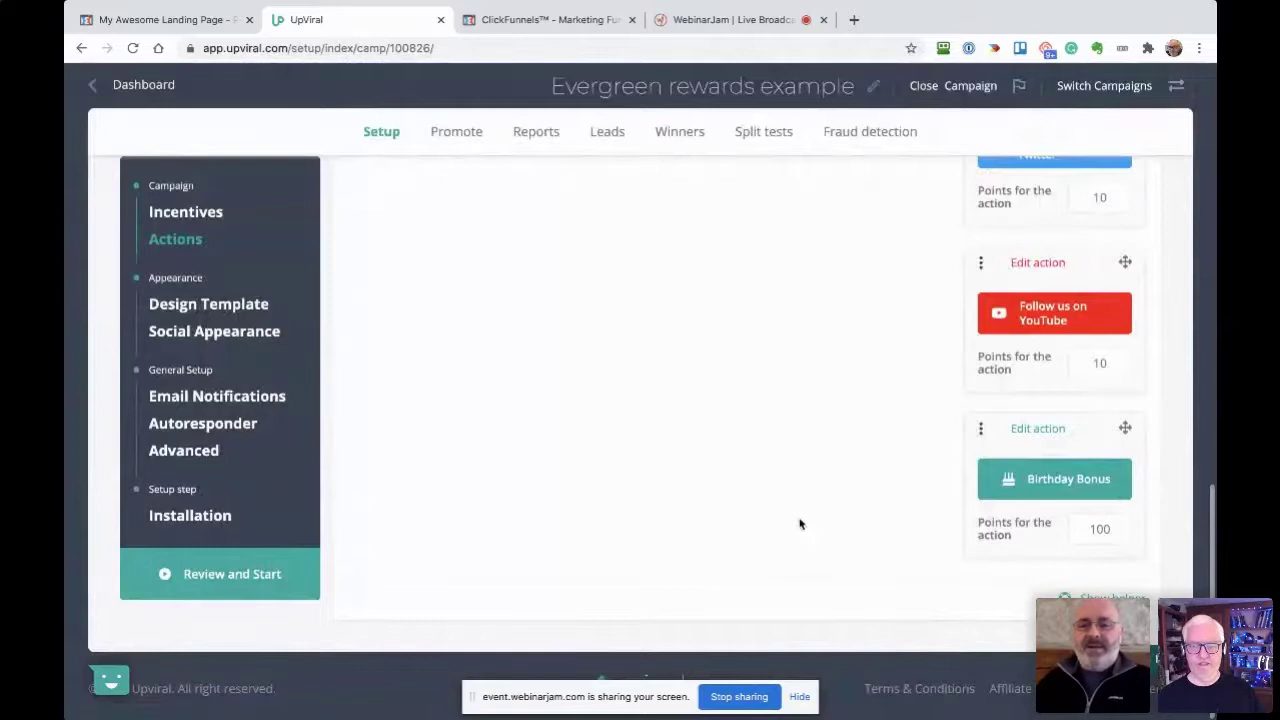
scroll(810, 500, up, 2)
scroll(900, 470, up, 10)
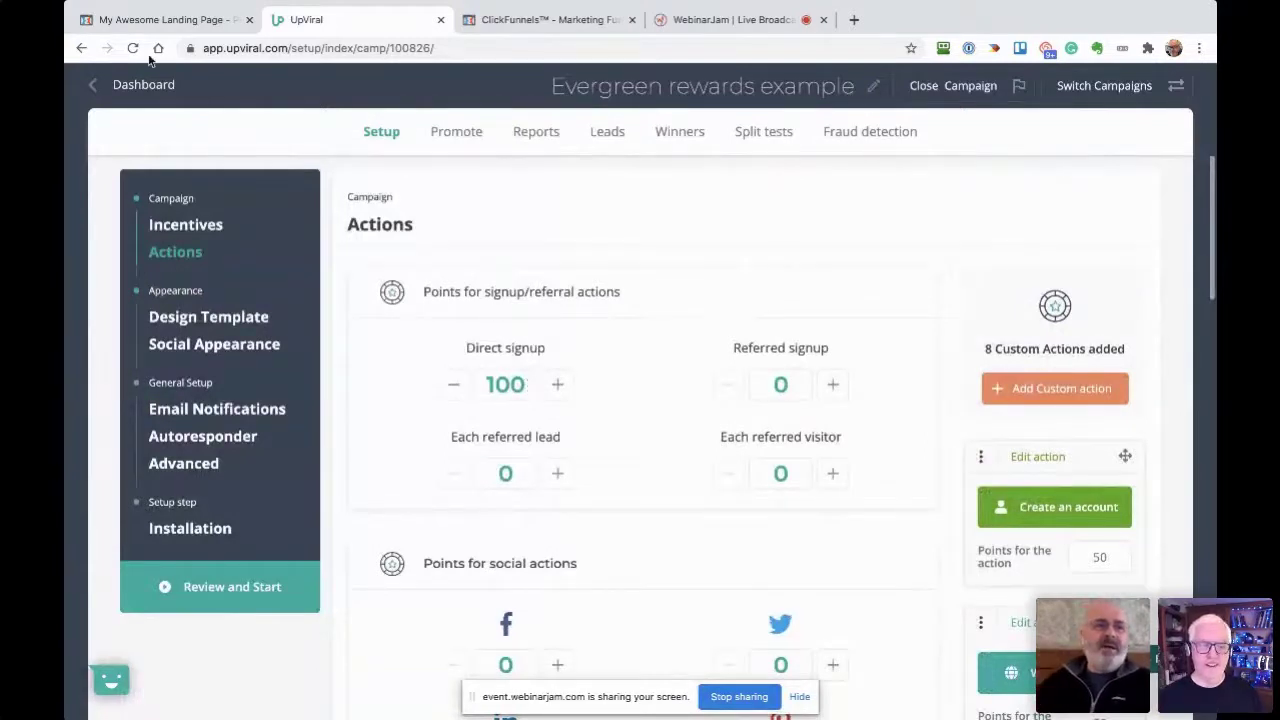
Scroll the ClickFunnels rewards page to the 'Give 10%, Get 10%' section, then return to UpViral.
click(157, 21)
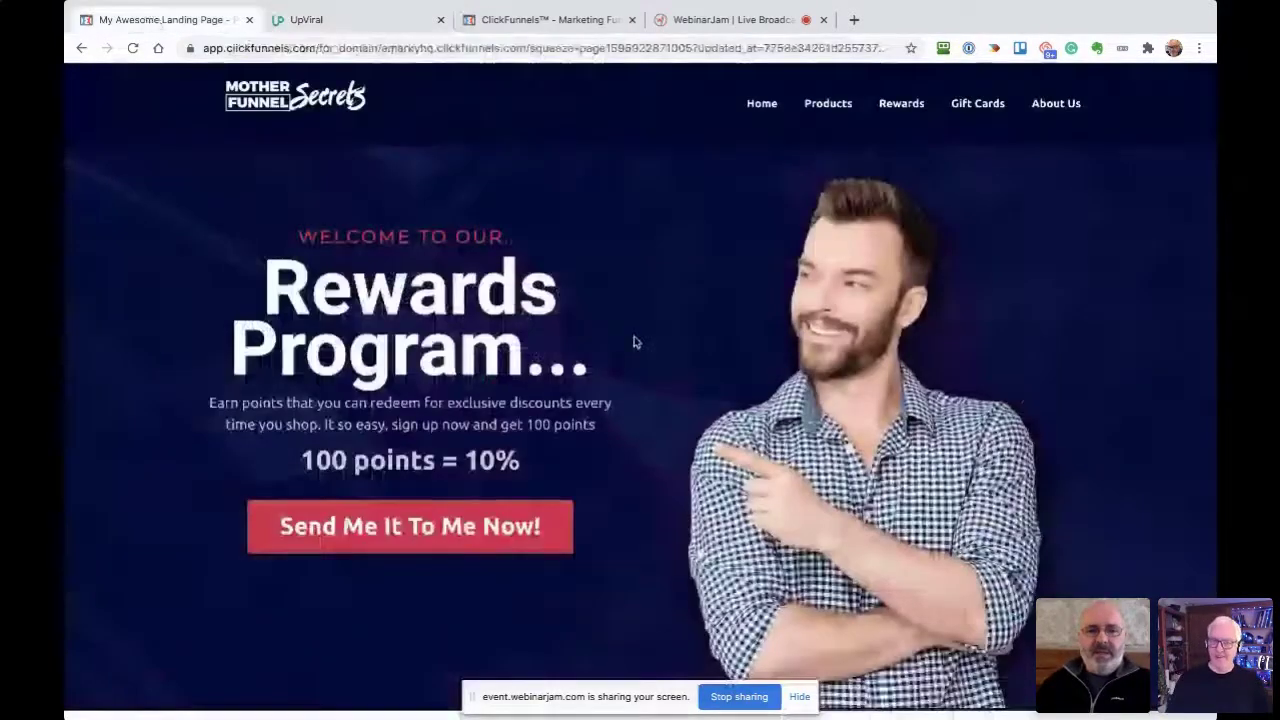
scroll(634, 342, down, 1)
scroll(634, 342, down, 2)
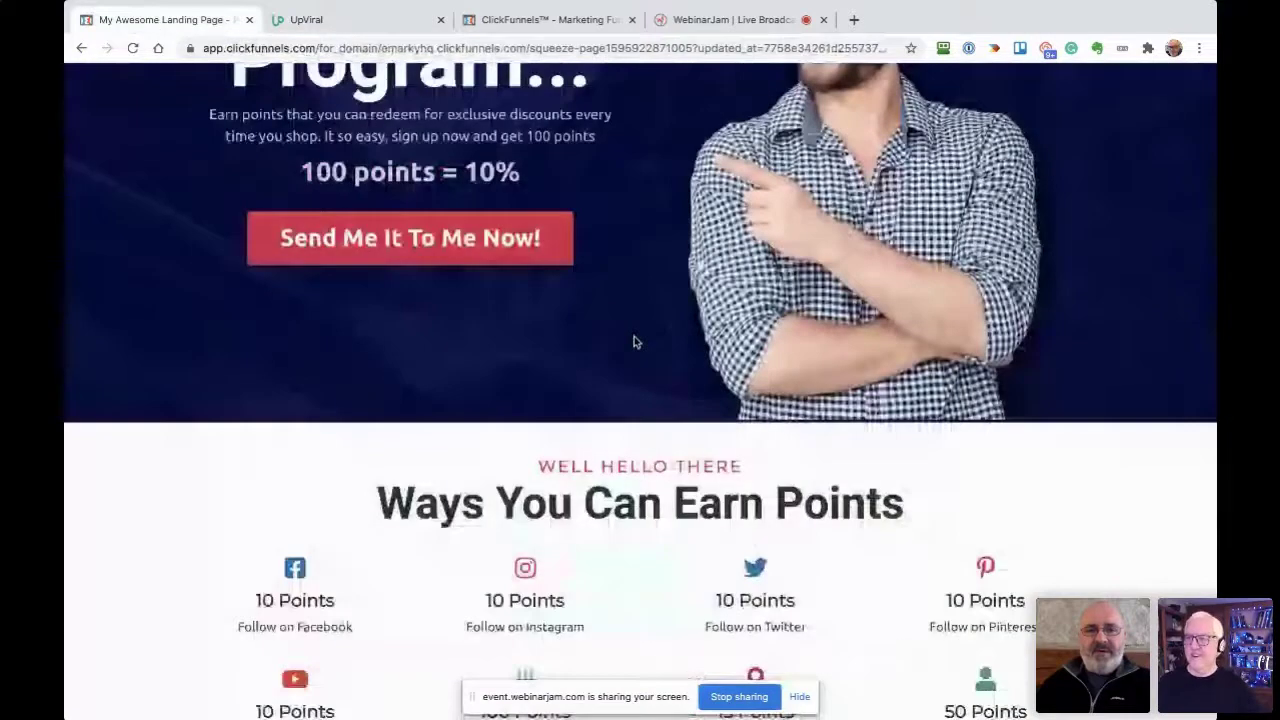
scroll(634, 342, down, 6)
scroll(634, 338, up, 1)
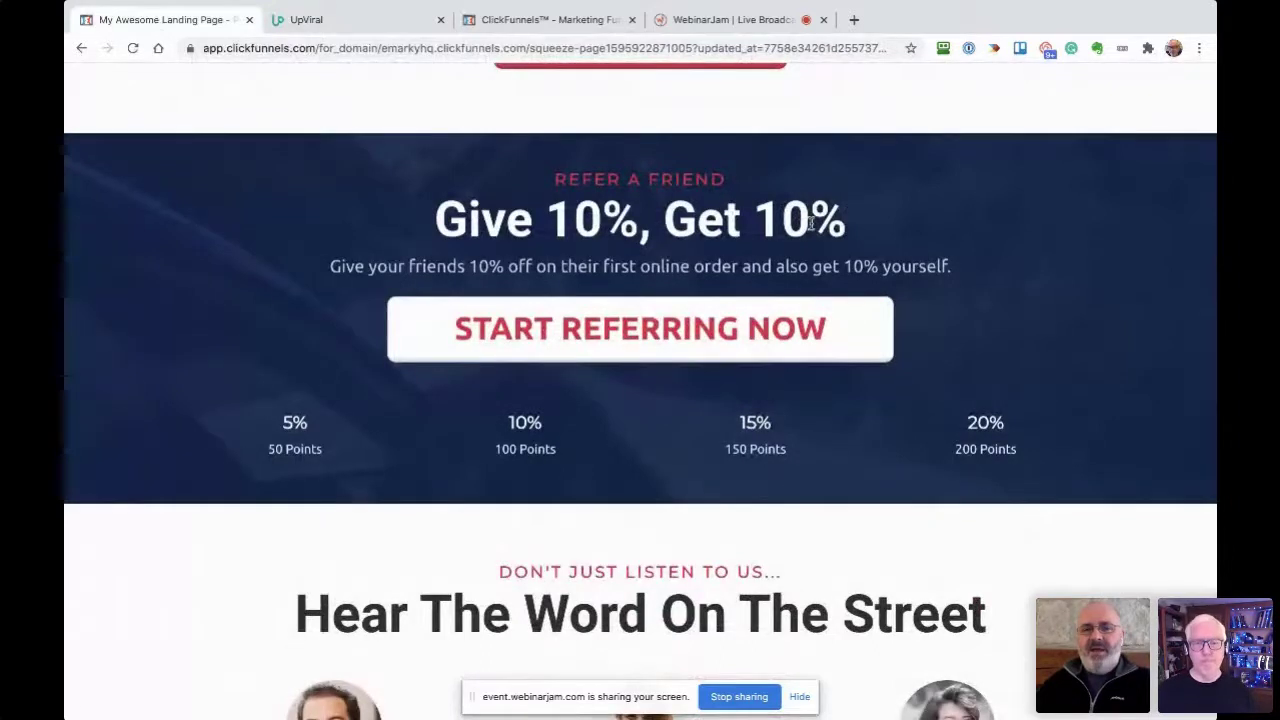
click(356, 26)
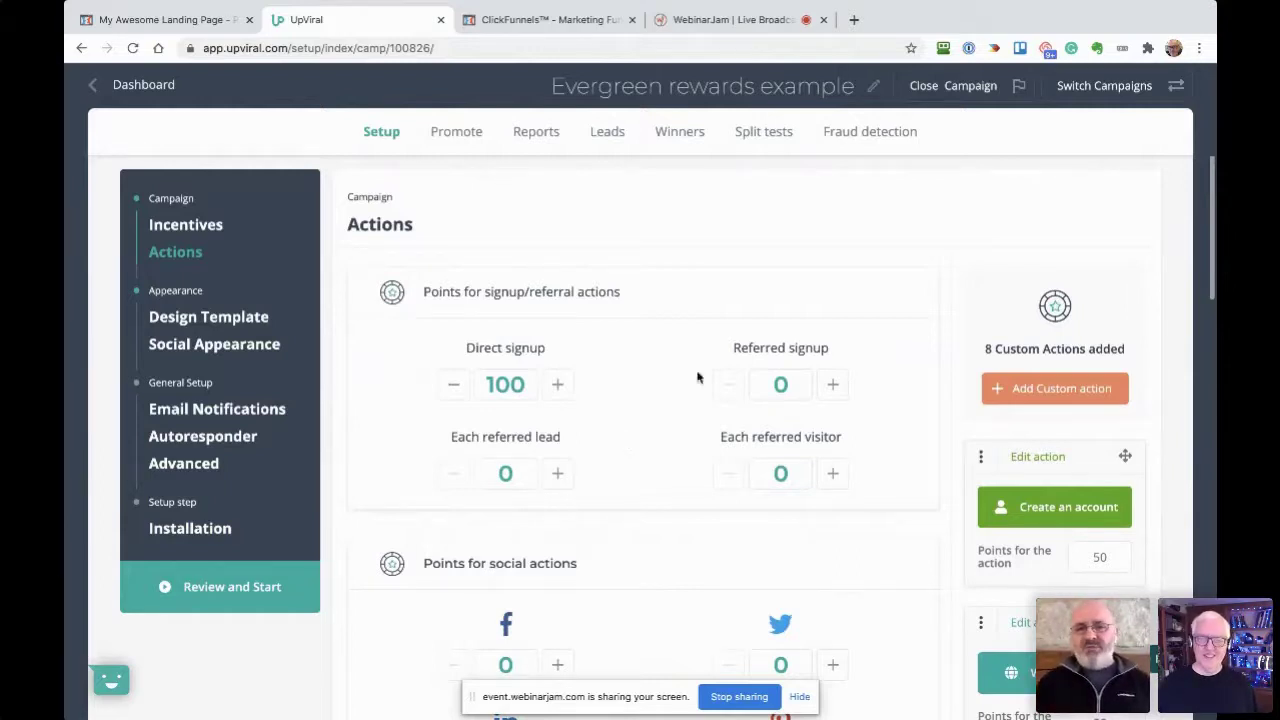
Highlight the Referred signup, Each referred lead and Each referred visitor point settings.
drag(730, 350, 838, 352)
drag(449, 438, 583, 445)
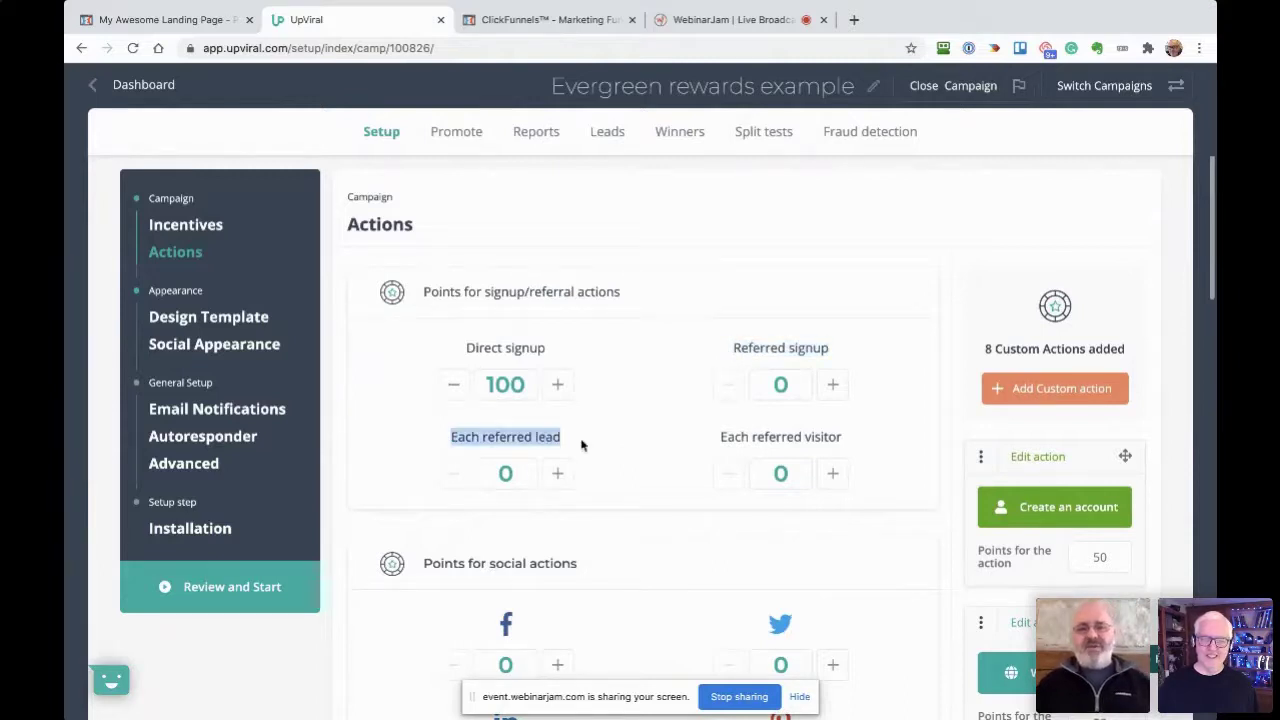
drag(720, 437, 843, 445)
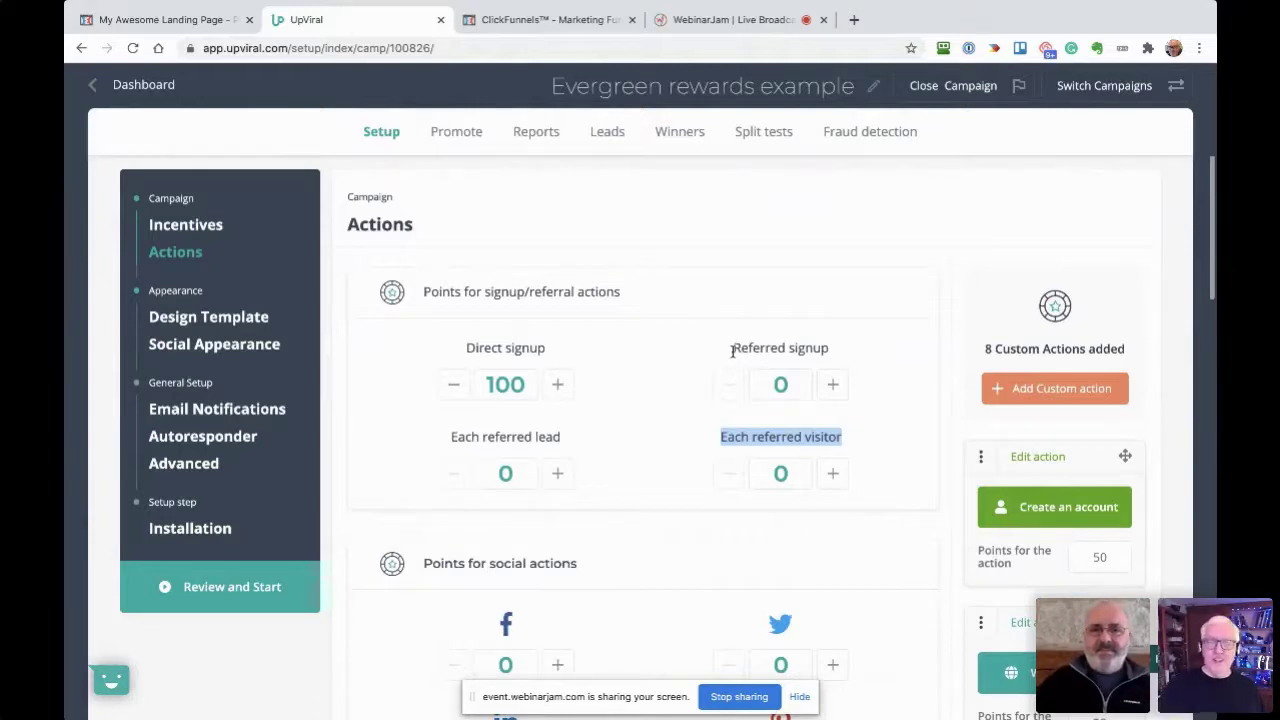
drag(733, 348, 843, 357)
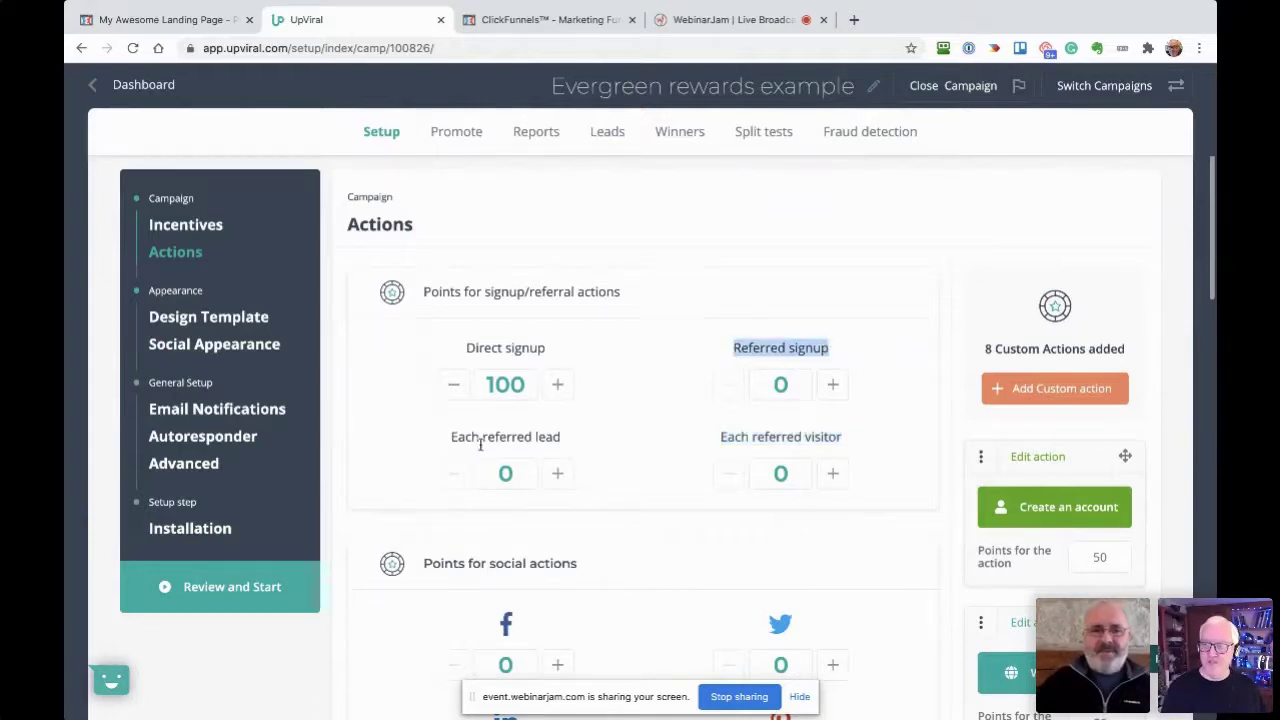
drag(450, 440, 566, 441)
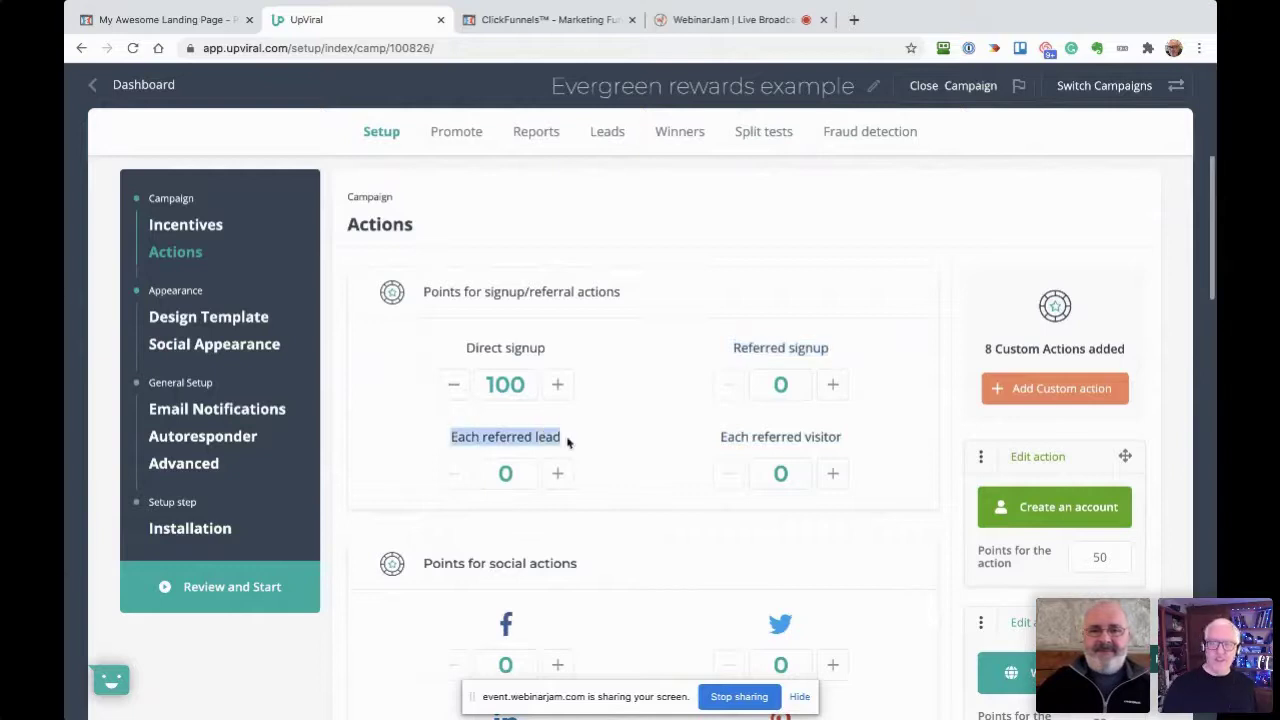
click(722, 437)
drag(722, 437, 861, 445)
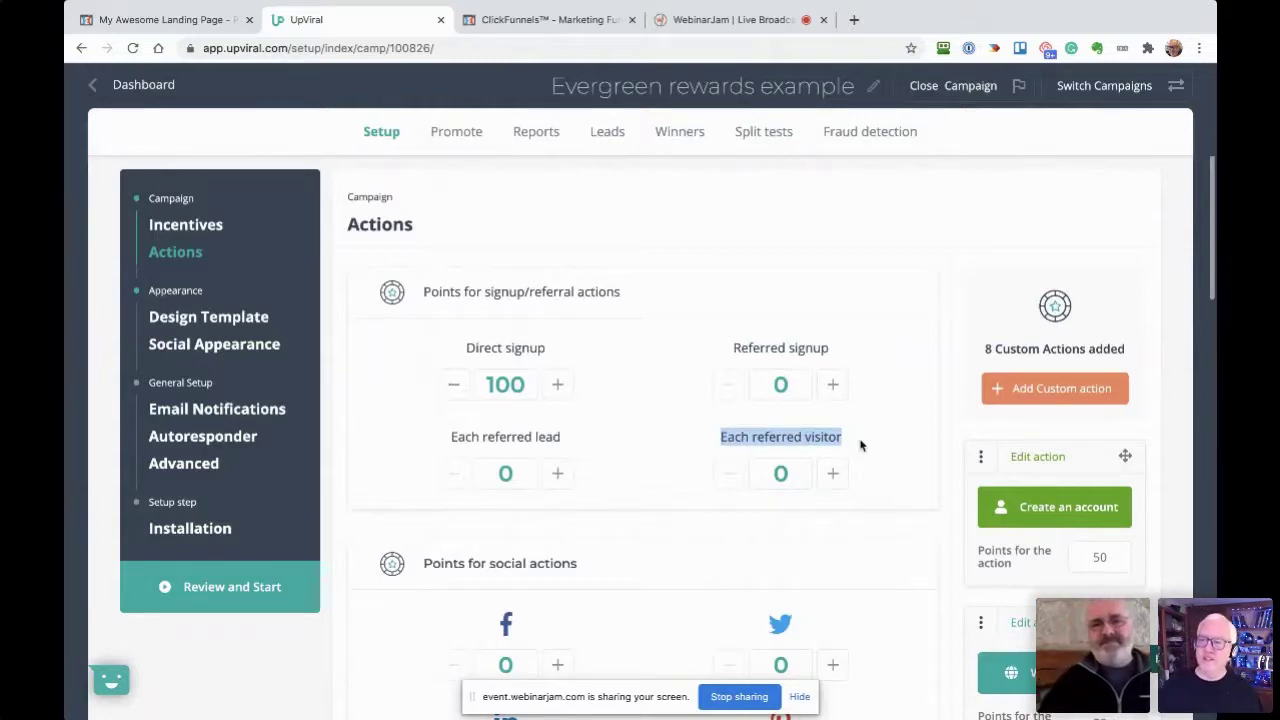
click(861, 445)
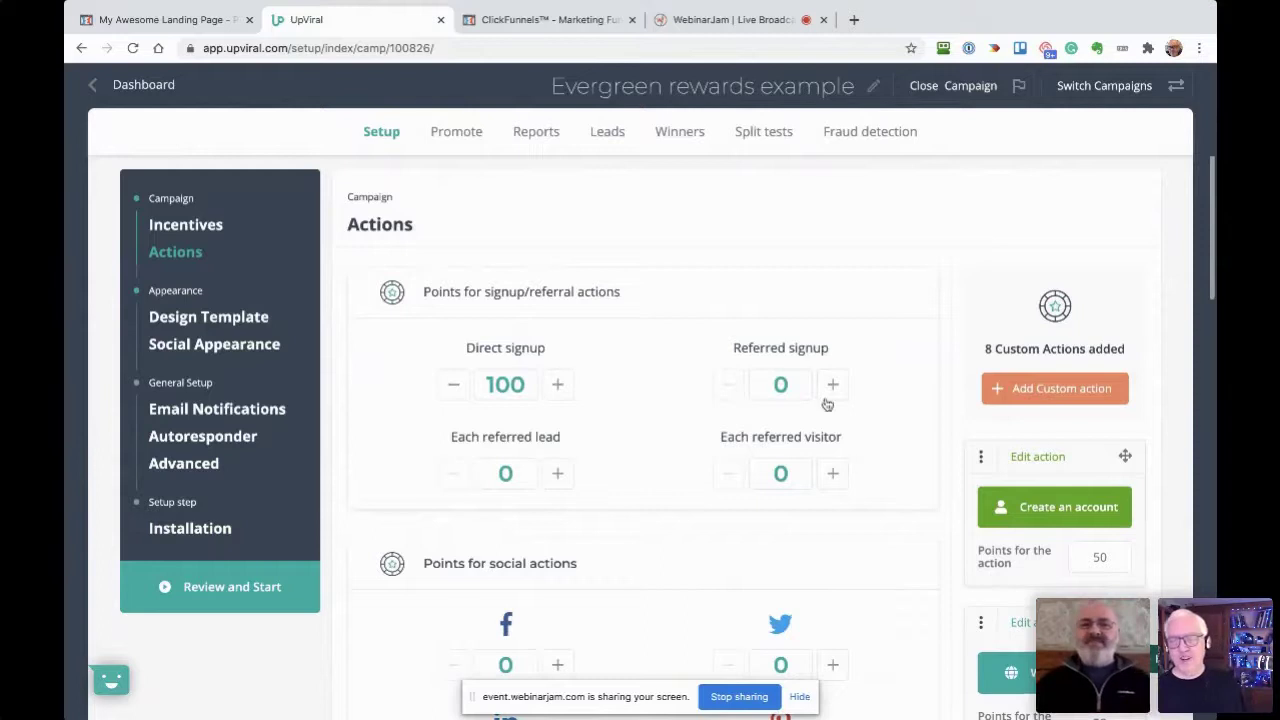
Set Each referred lead to 100 points, leaving Referred signup at 0.
click(775, 386)
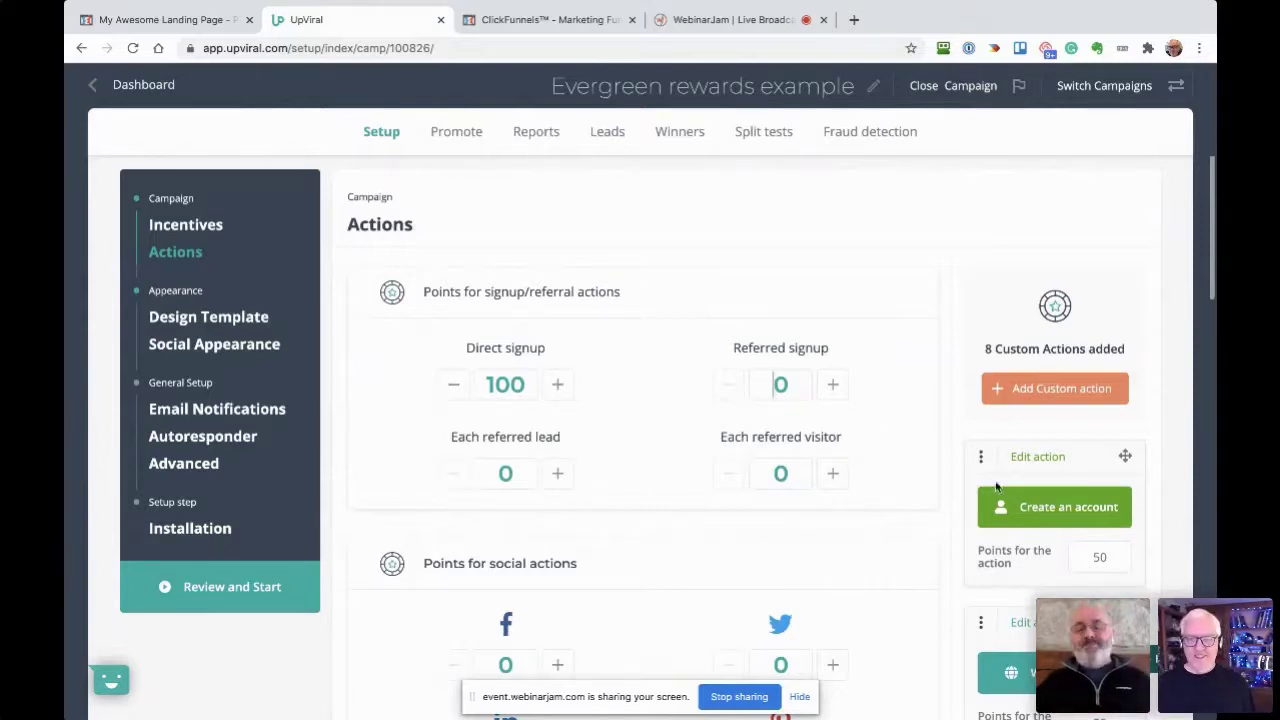
text(10)
key(BackSpace)
key(BackSpace)
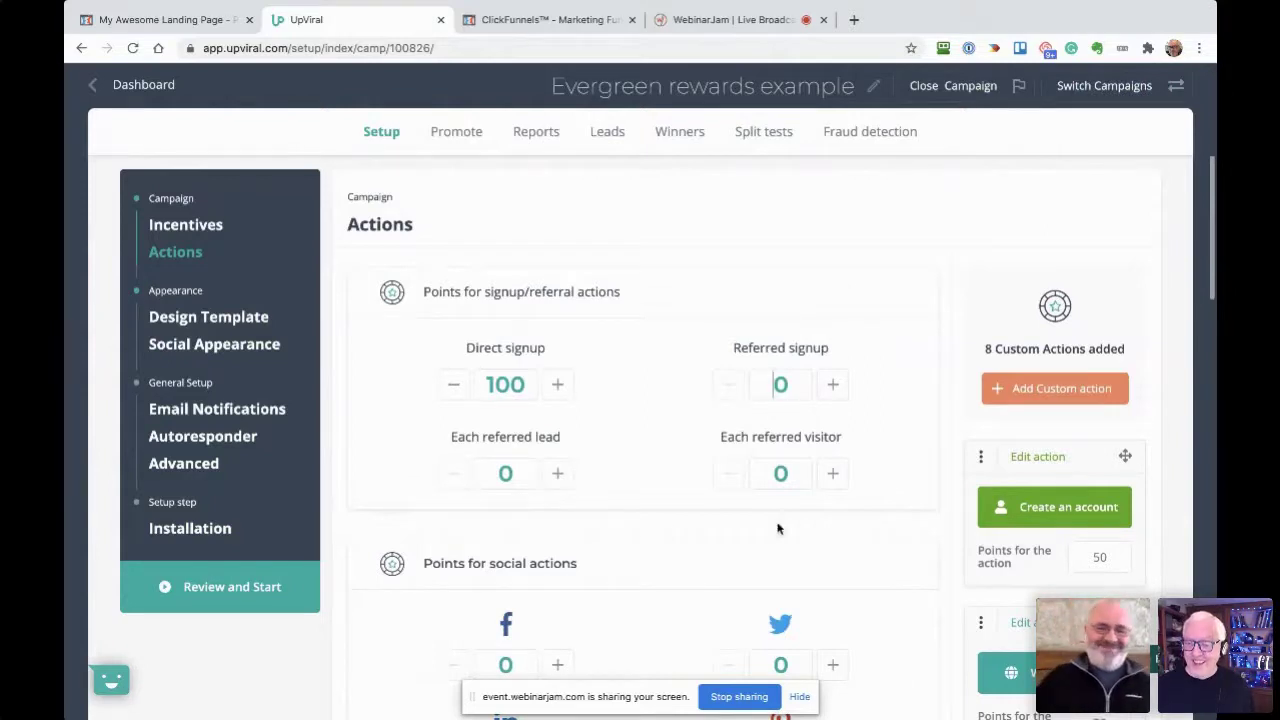
click(502, 475)
text(100)
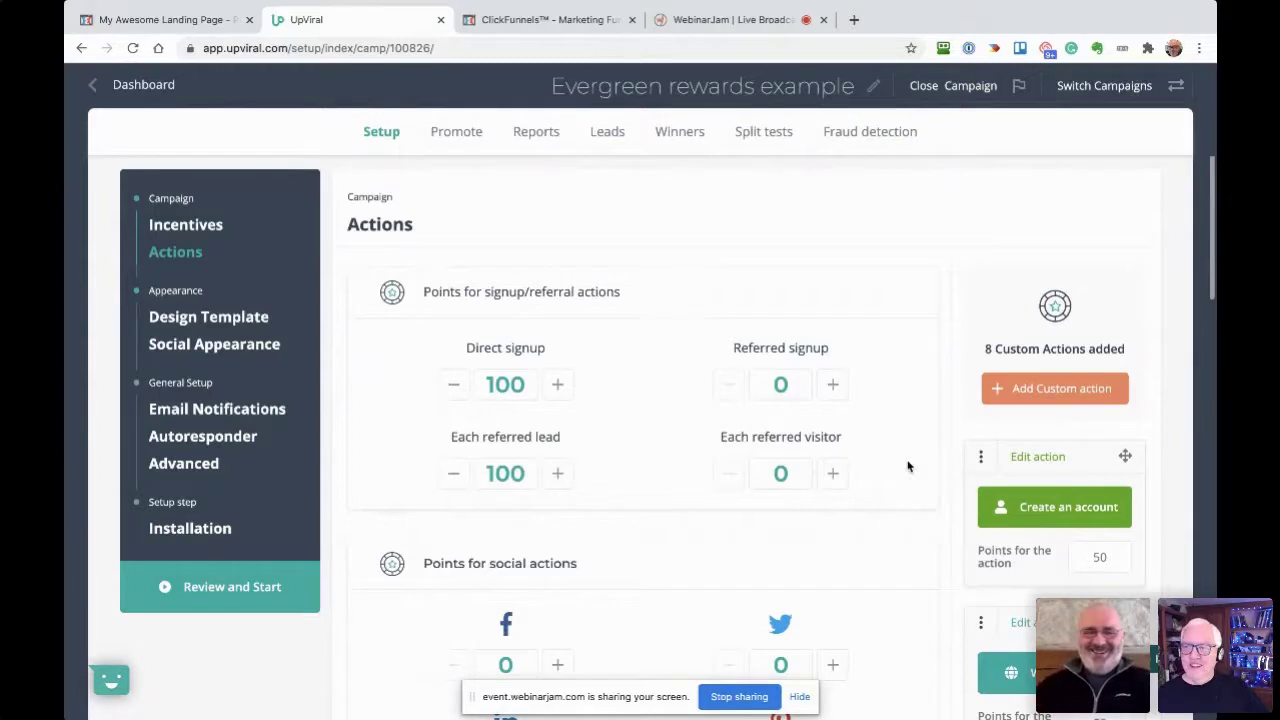
scroll(908, 466, down, 2)
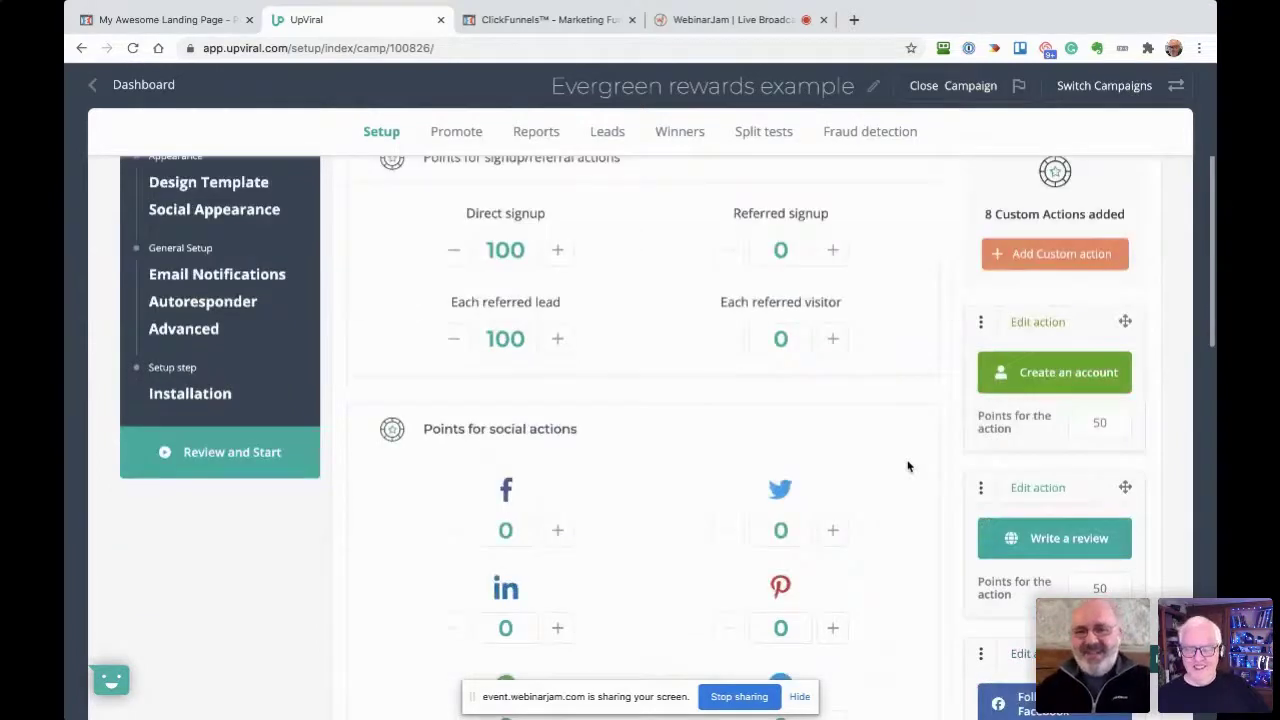
scroll(908, 466, down, 5)
scroll(908, 466, up, 7)
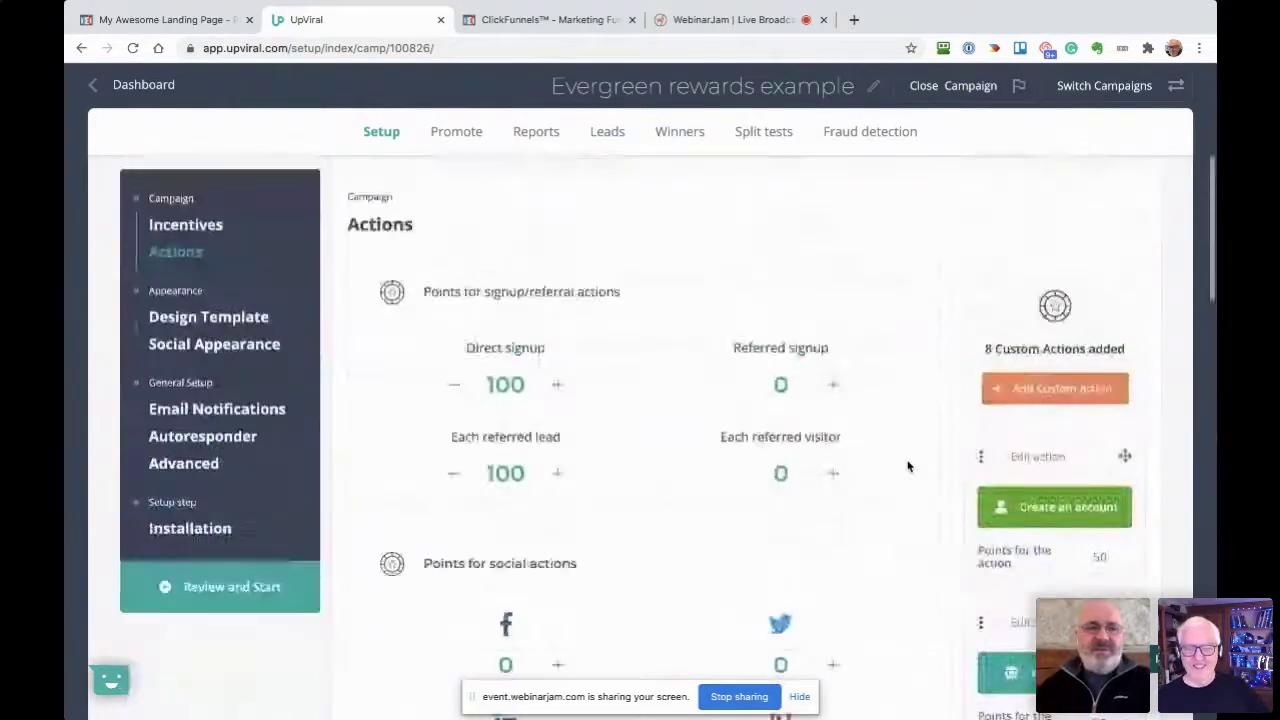
click(248, 316)
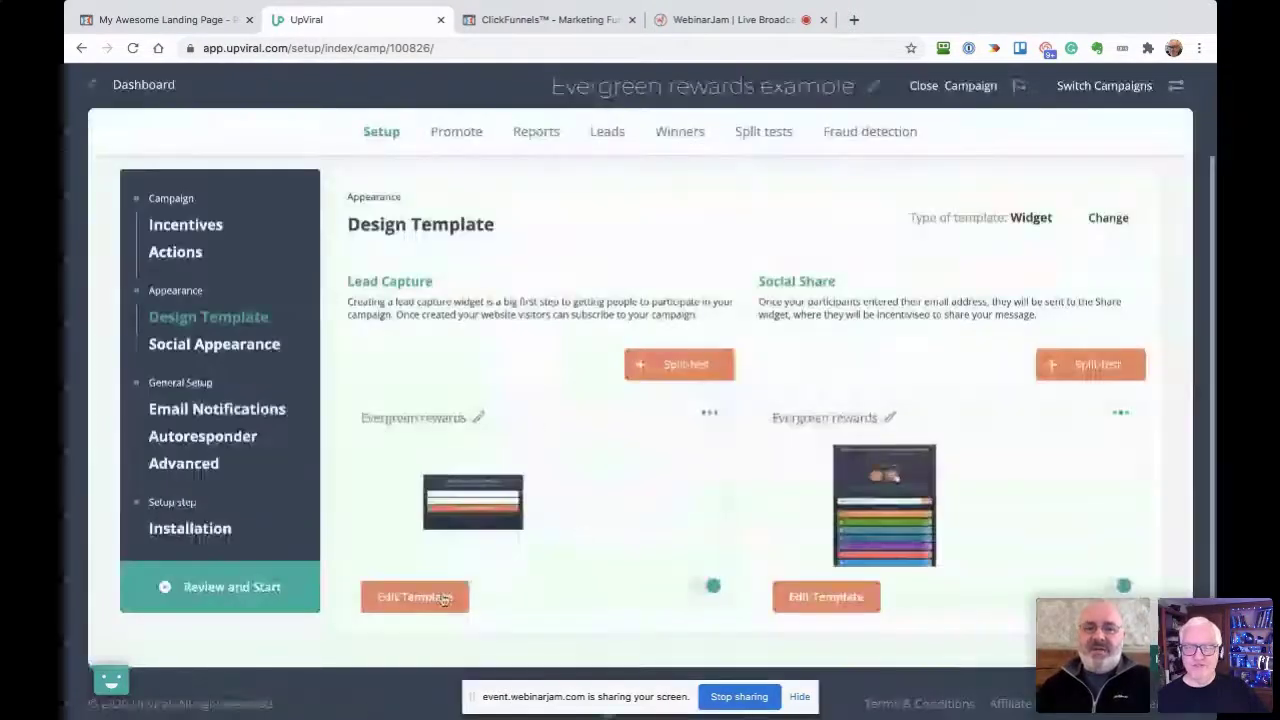
click(428, 597)
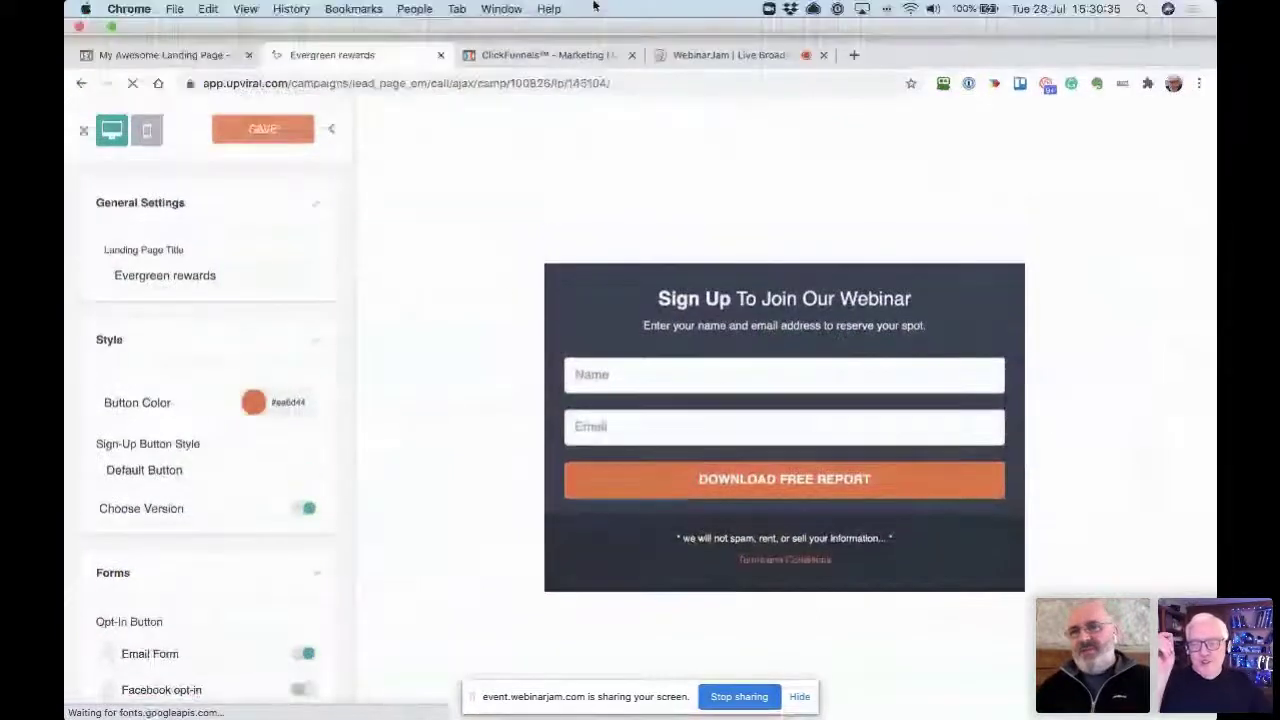
click(85, 99)
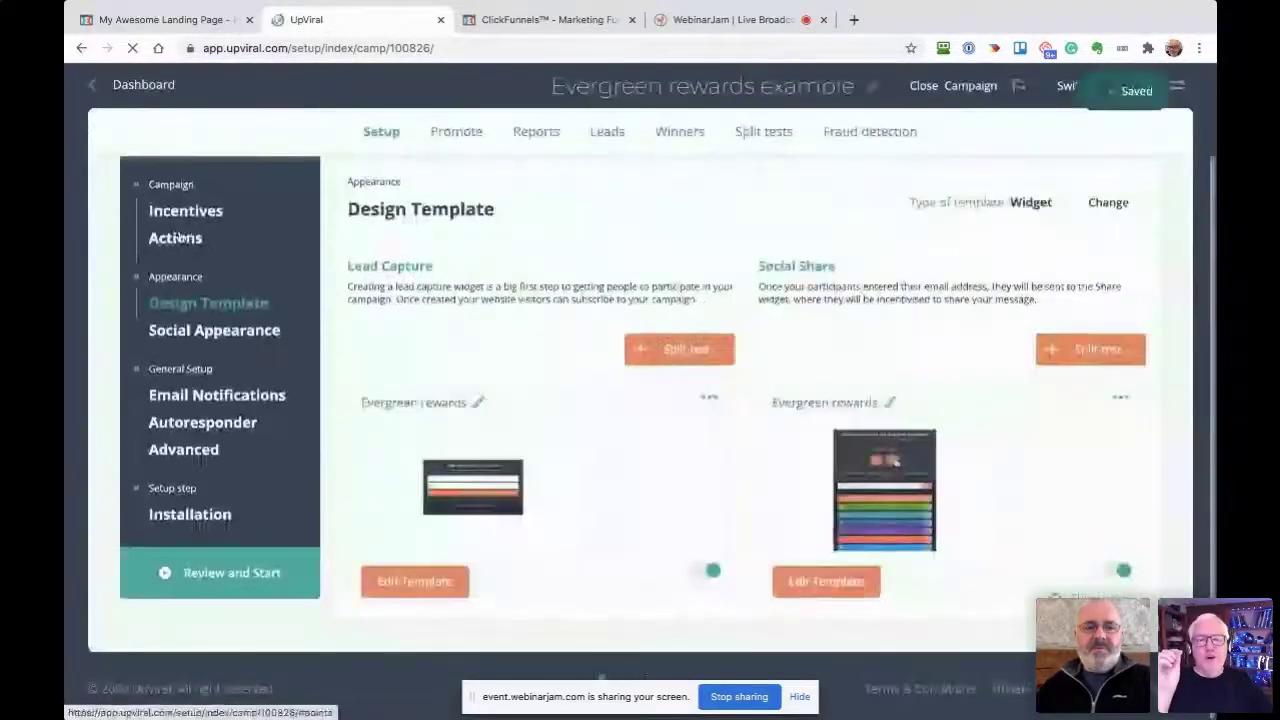
click(178, 238)
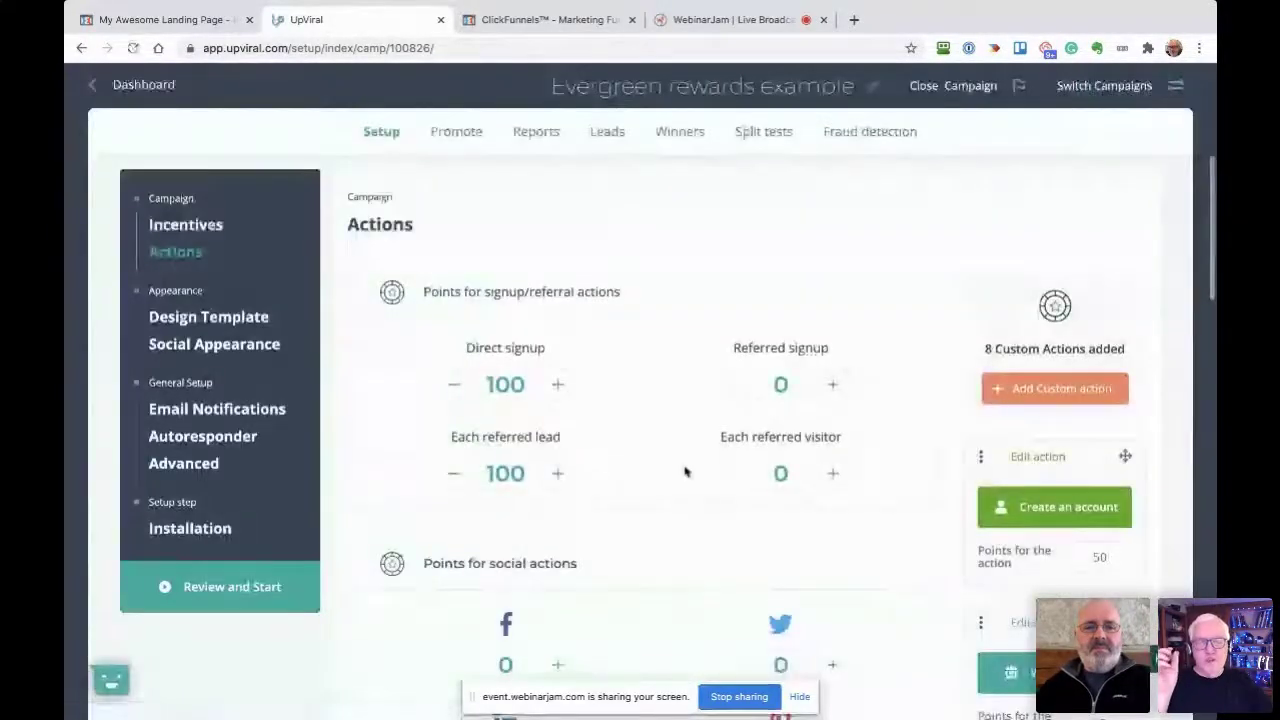
scroll(708, 503, down, 2)
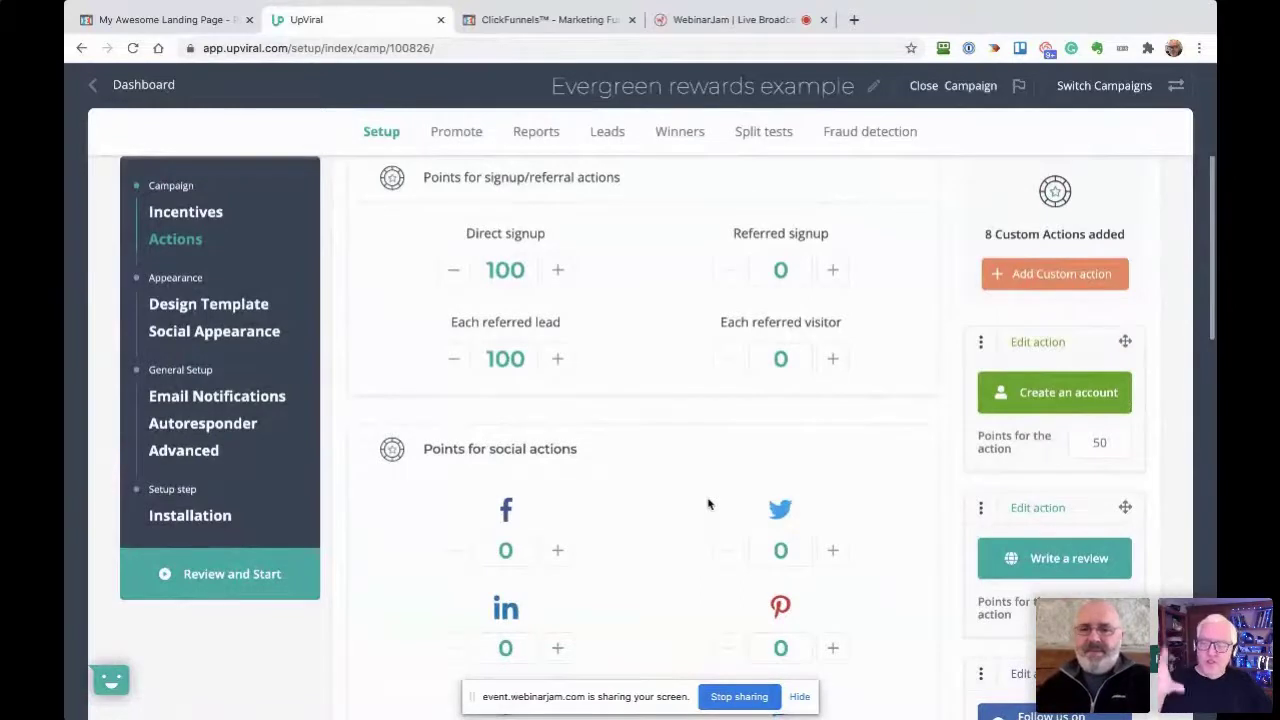
scroll(708, 503, down, 3)
scroll(708, 503, down, 6)
scroll(708, 503, up, 5)
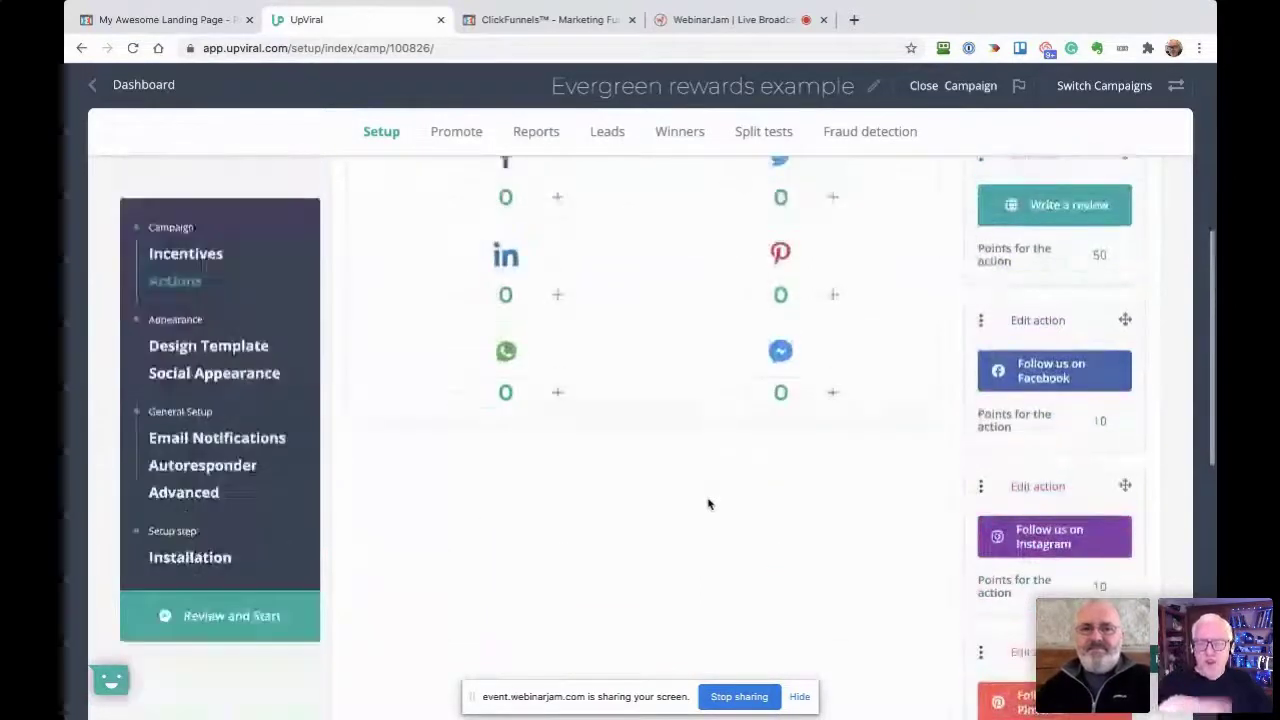
scroll(708, 503, up, 1)
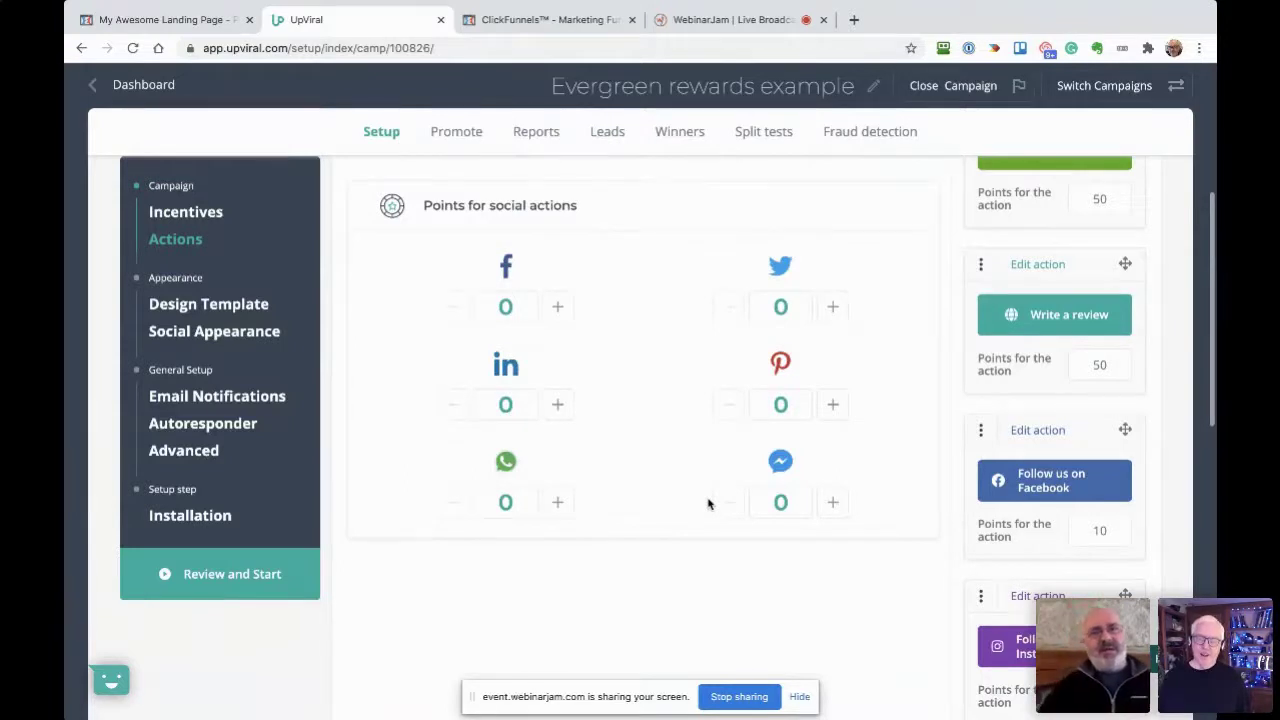
scroll(708, 503, up, 4)
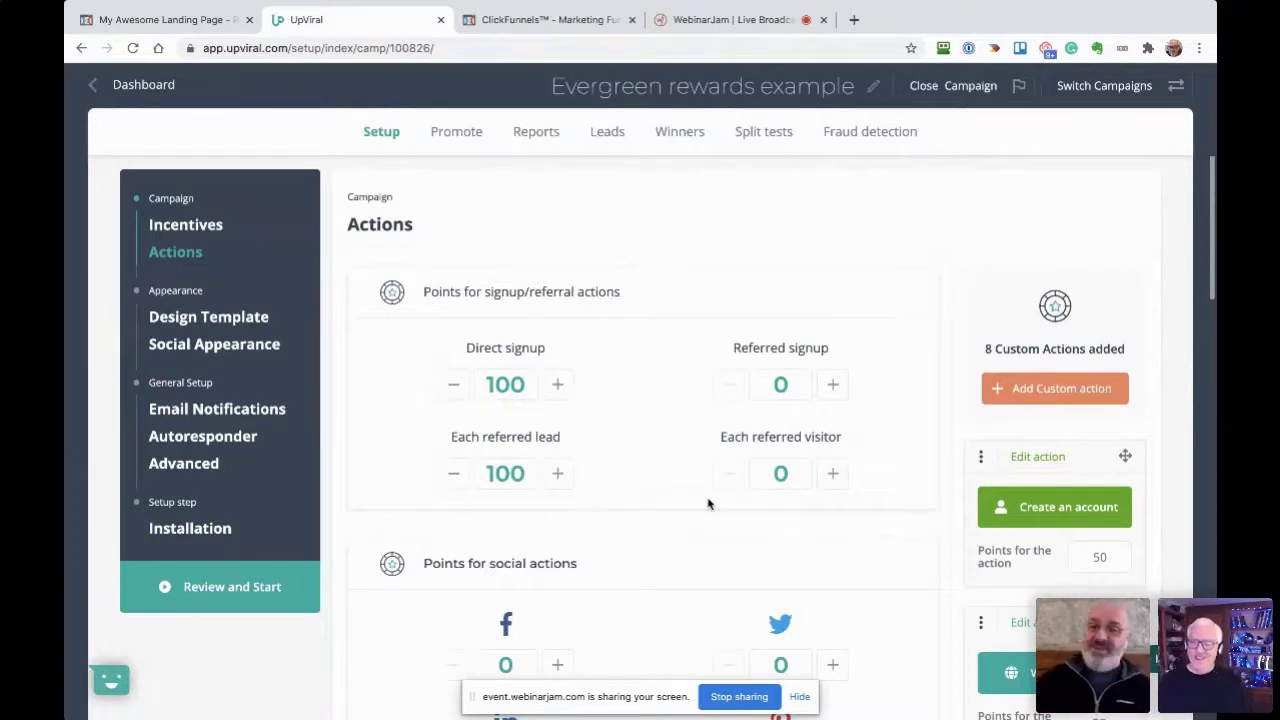
Highlight the 'Points for social actions' heading, then go to the Design Template page.
scroll(709, 503, down, 5)
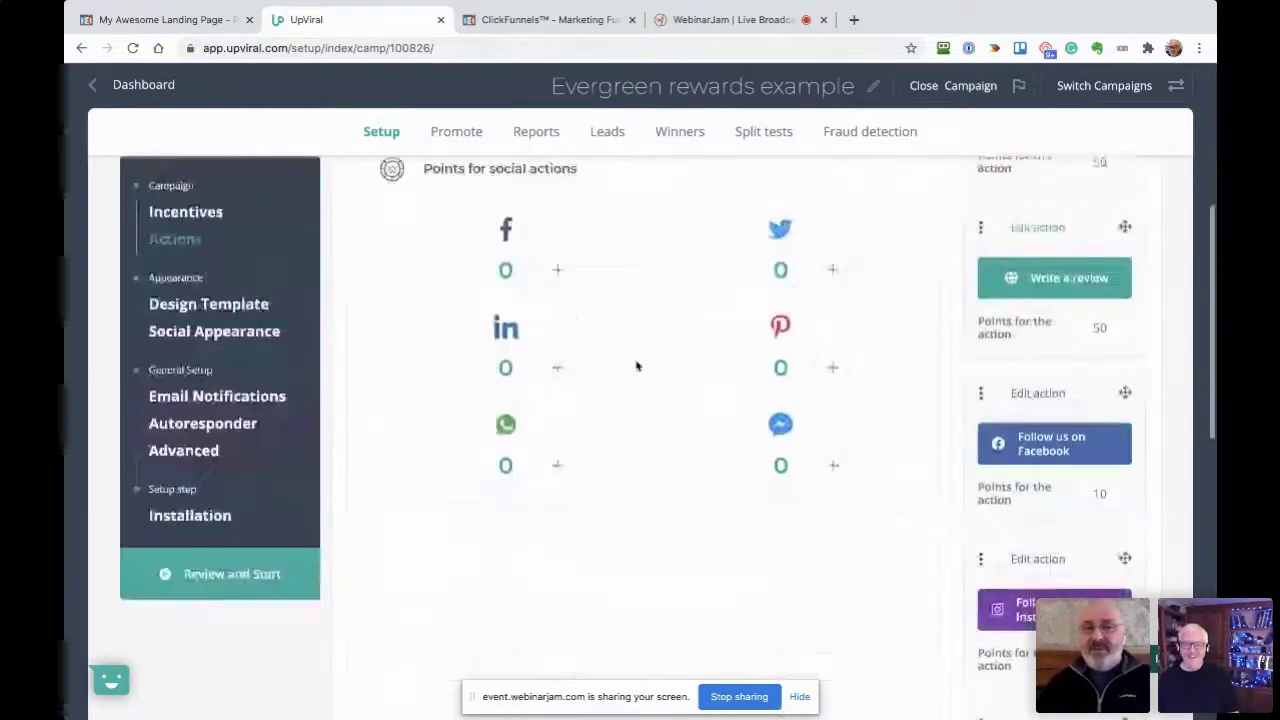
drag(586, 192, 422, 195)
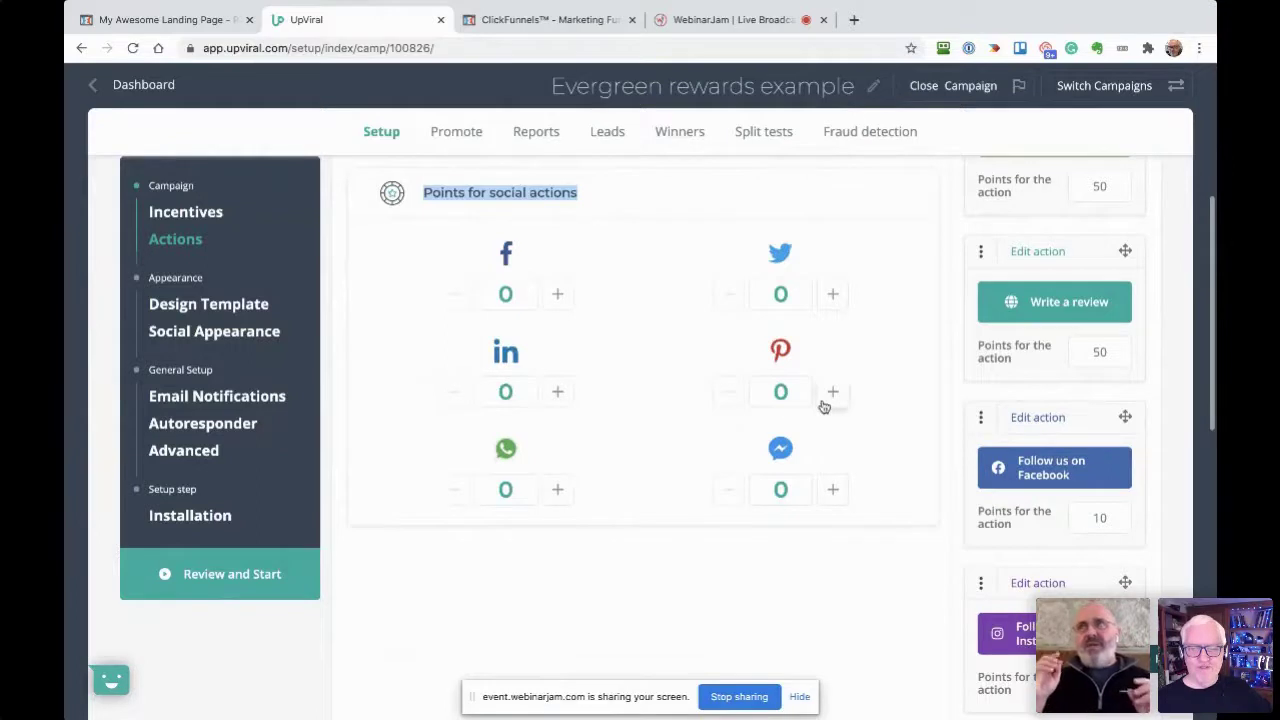
click(896, 484)
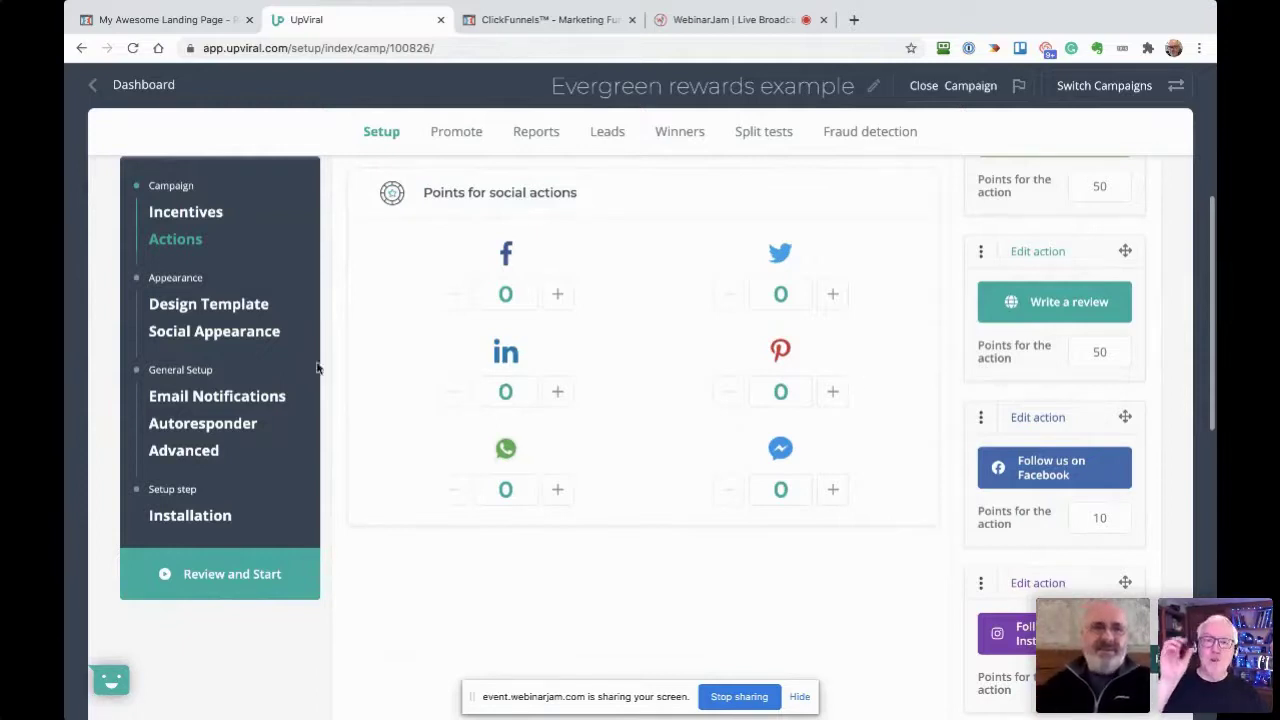
click(239, 306)
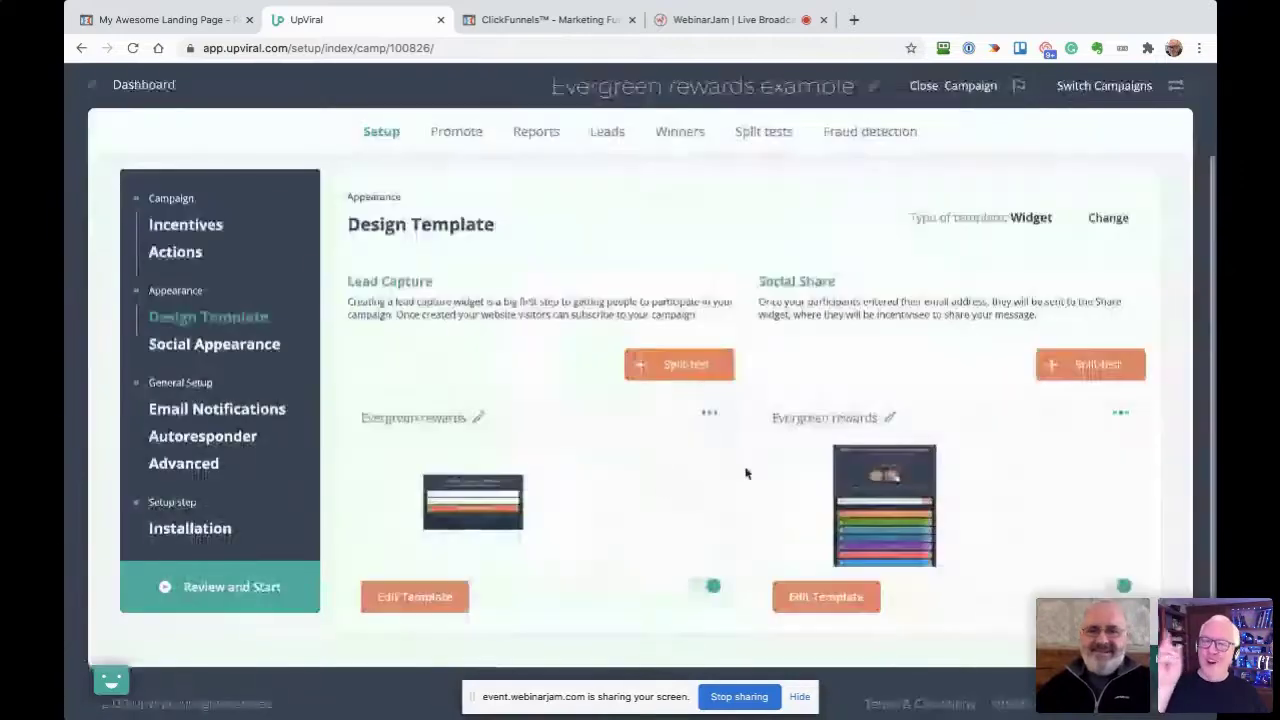
Open the Lead Capture widget's template editor, then switch to the ClickFunnels Squeeze Page step.
click(397, 598)
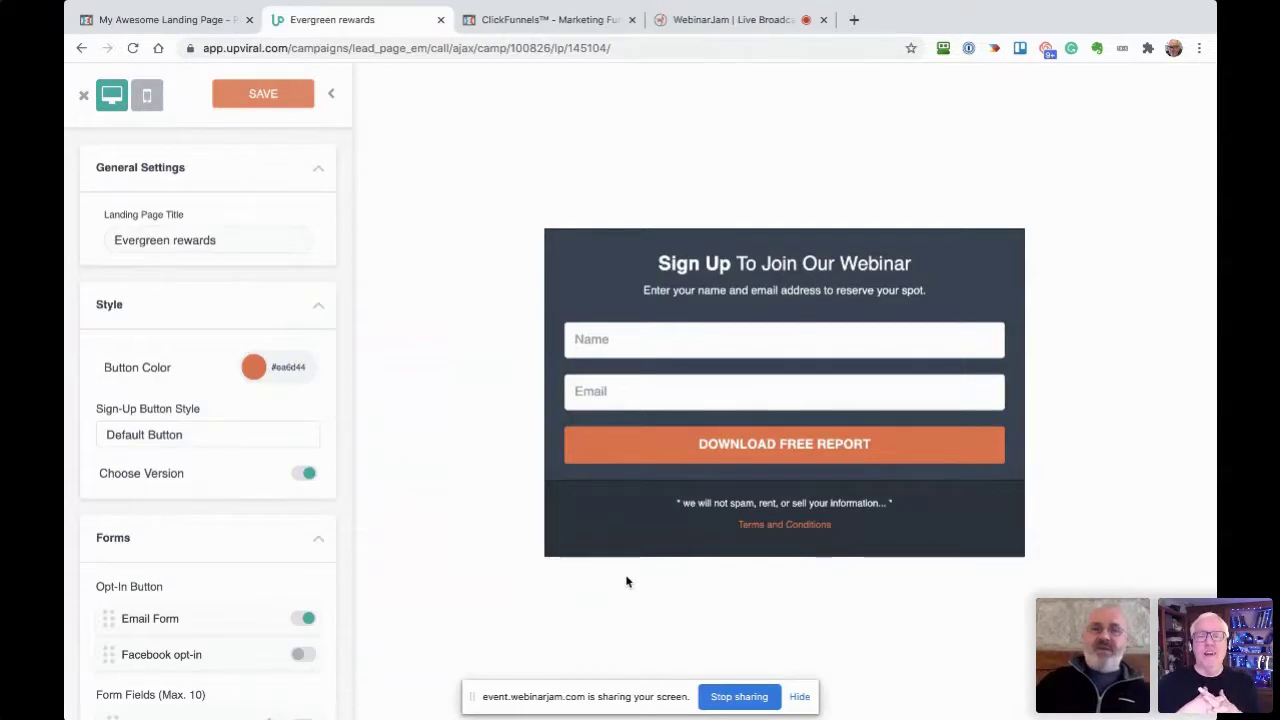
click(537, 16)
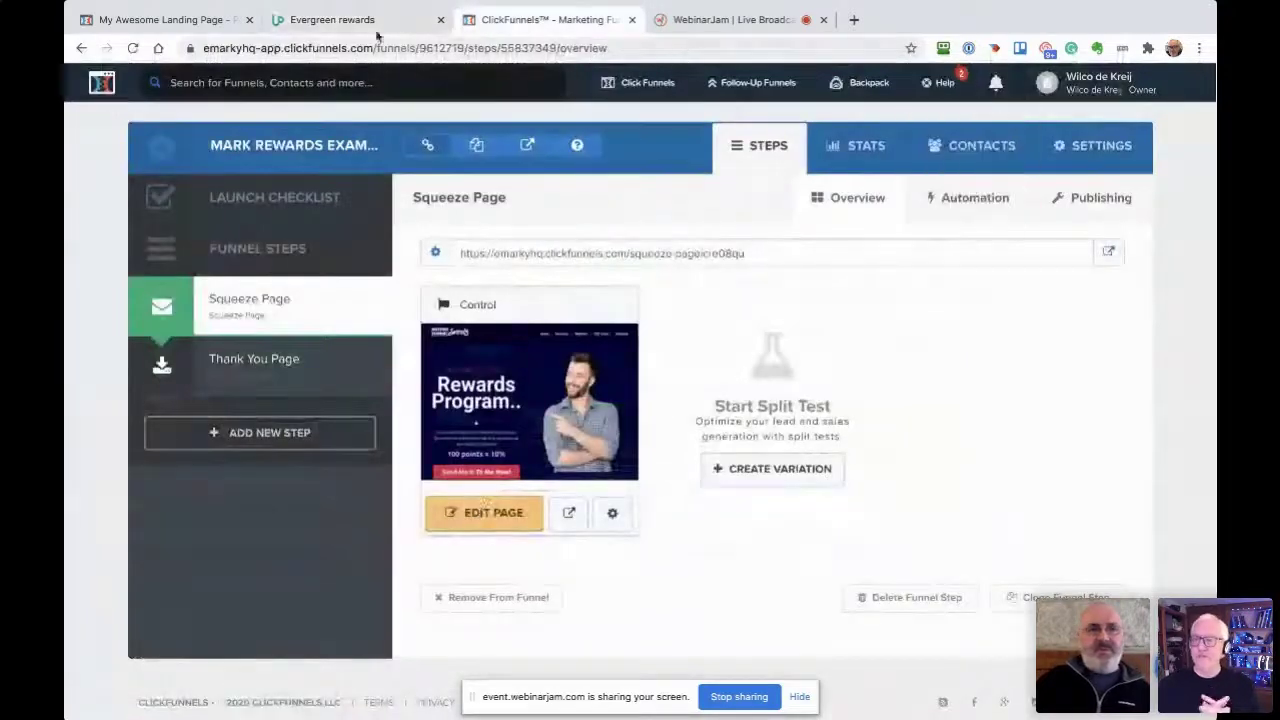
Check the ClickFunnels landing page's webinar sign-up popup, close it, and return to the Evergreen rewards editor.
click(175, 19)
click(673, 348)
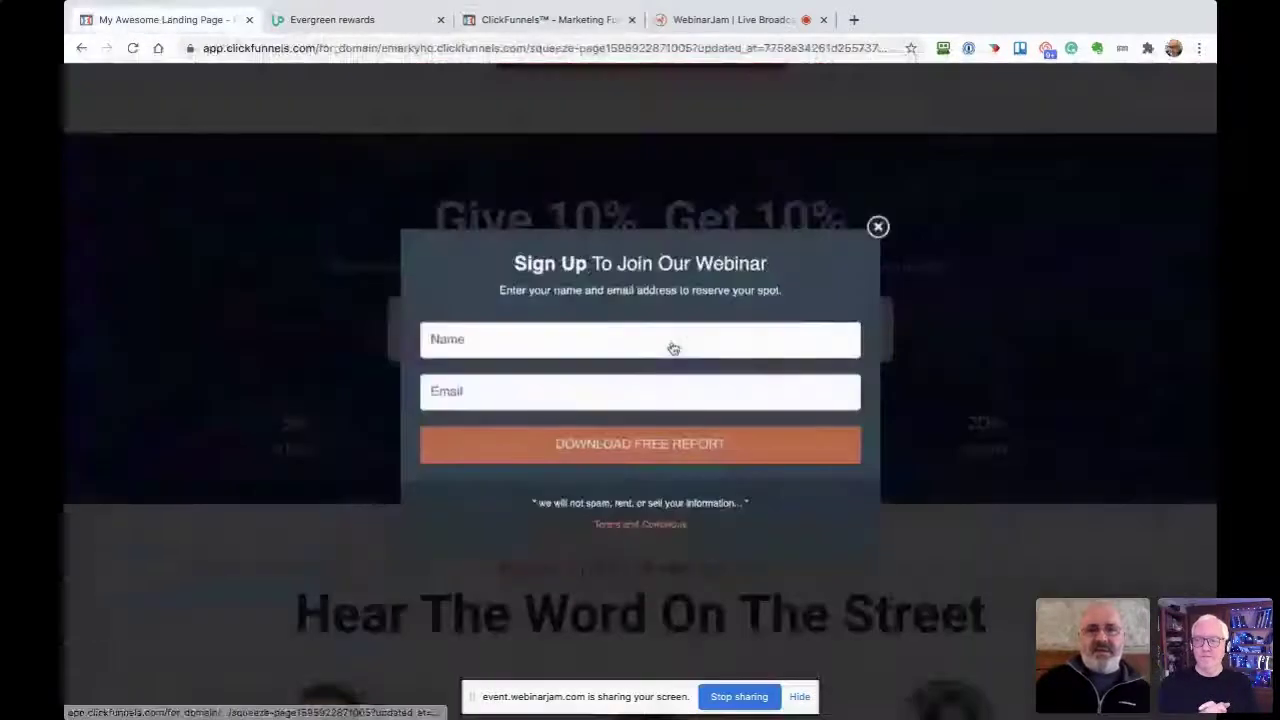
click(527, 20)
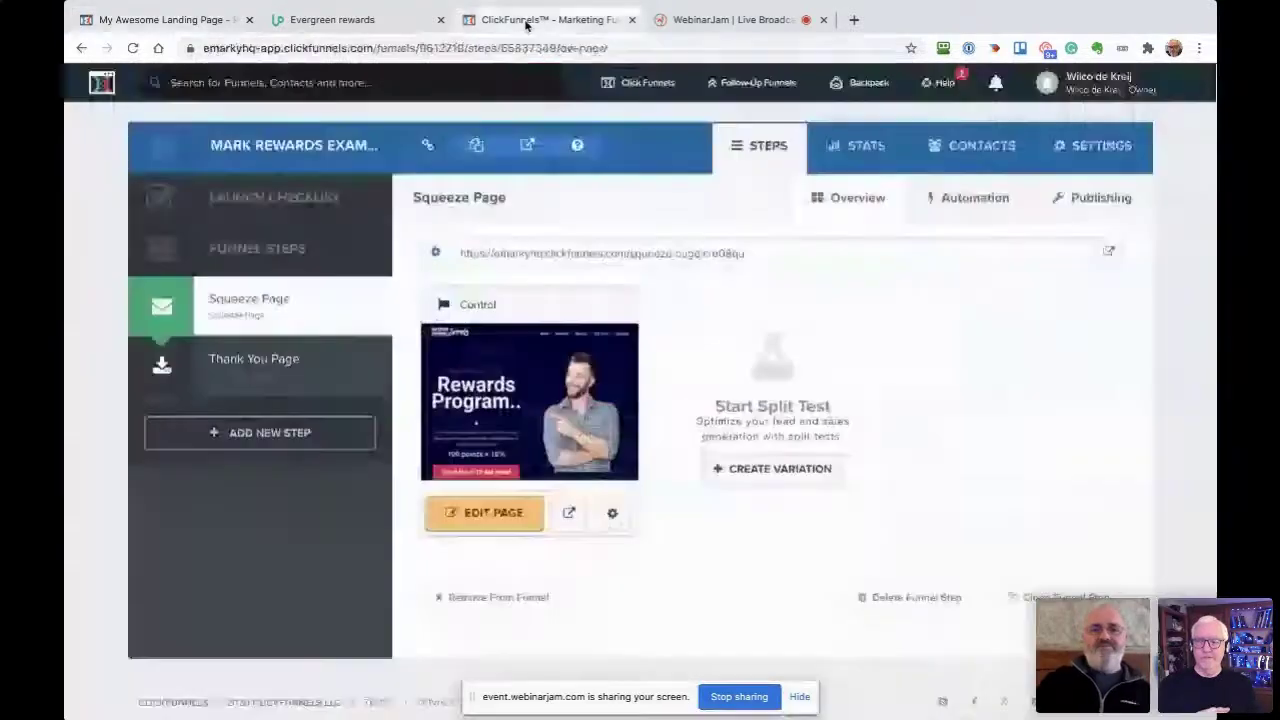
click(208, 19)
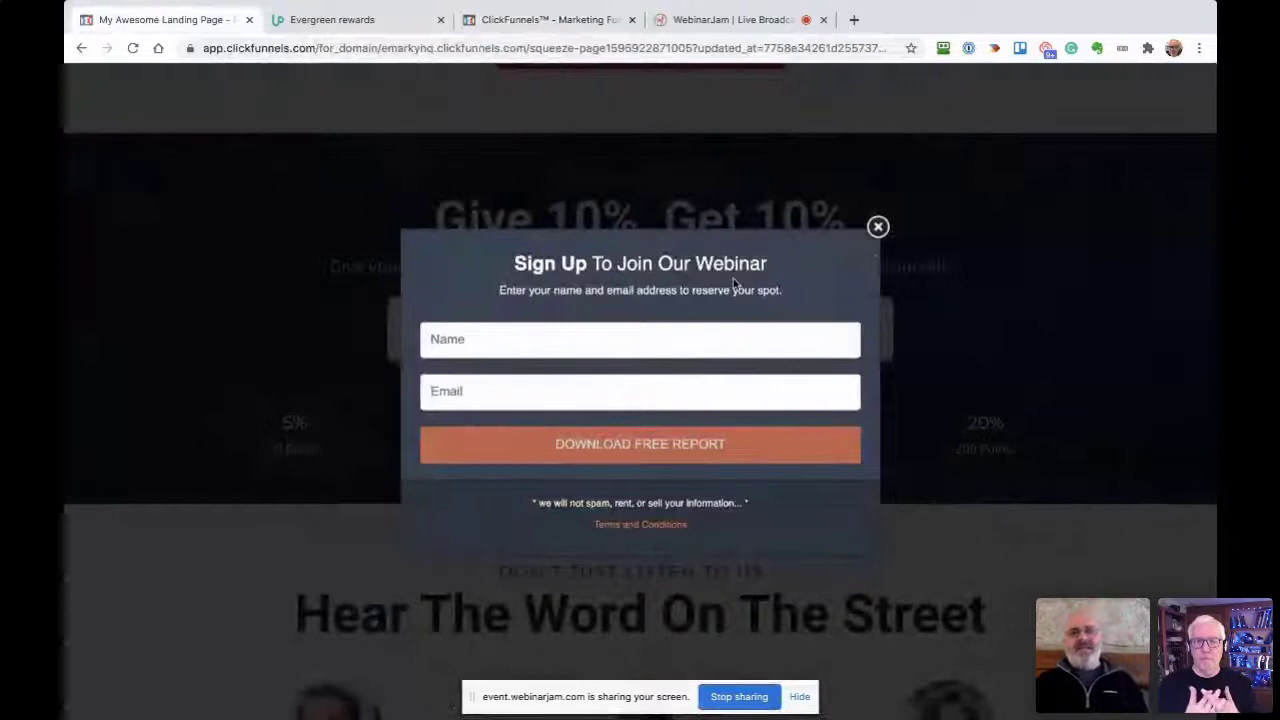
click(878, 228)
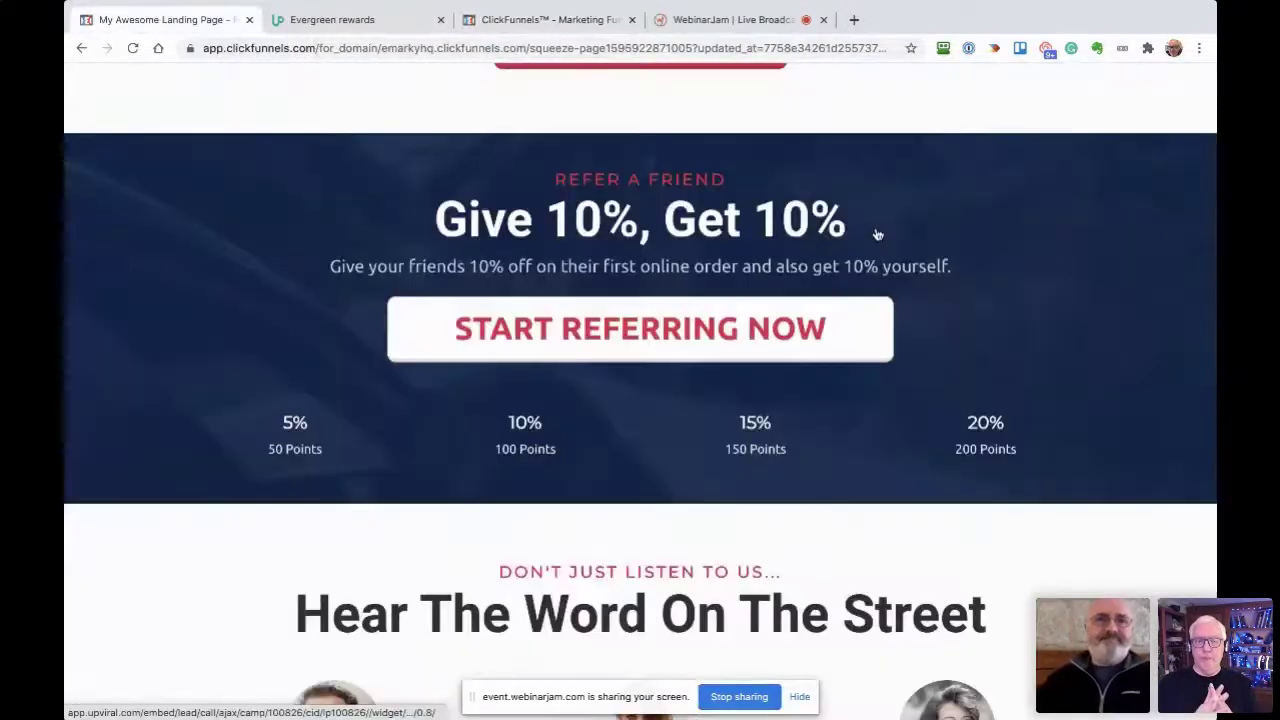
key(ctrl+Tab)
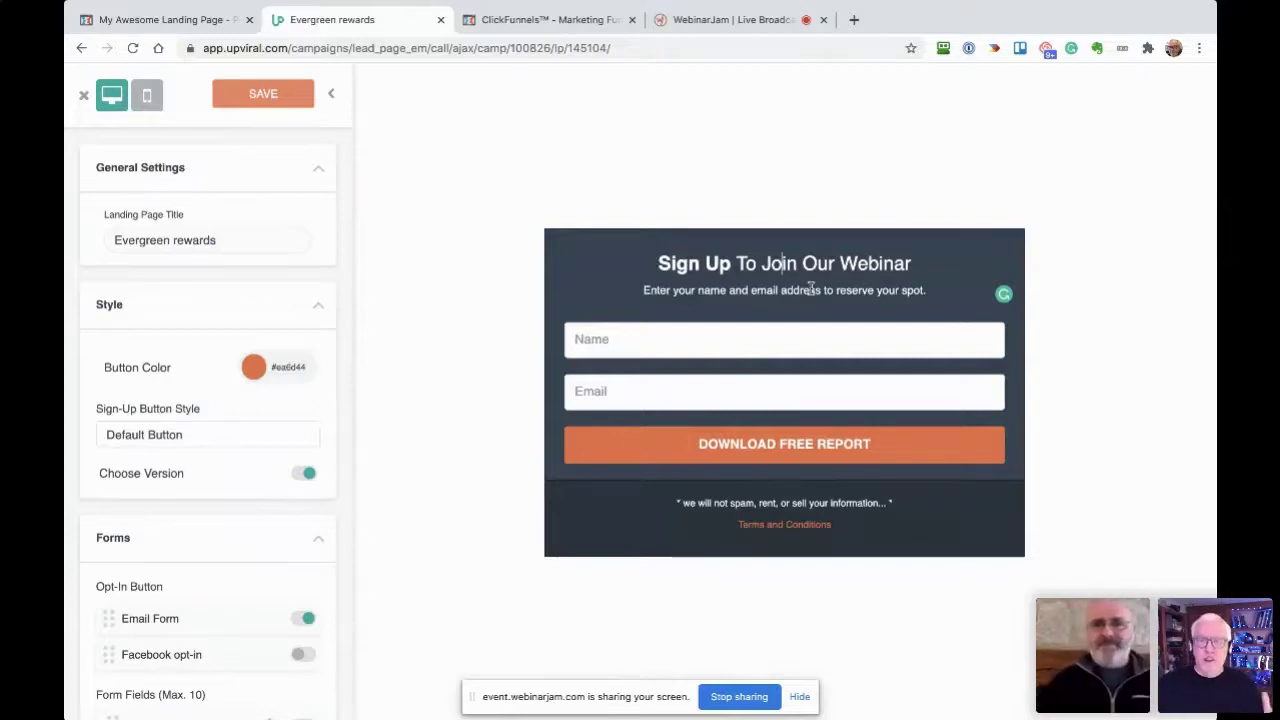
Change the form heading from 'Webinar' to read 'Sign Up To Join Our Rewards'.
click(910, 263)
key(BackSpace)
key(BackSpace)
key(BackSpace)
key(BackSpace)
key(BackSpace)
key(BackSpace)
key(BackSpace)
text(REwards)
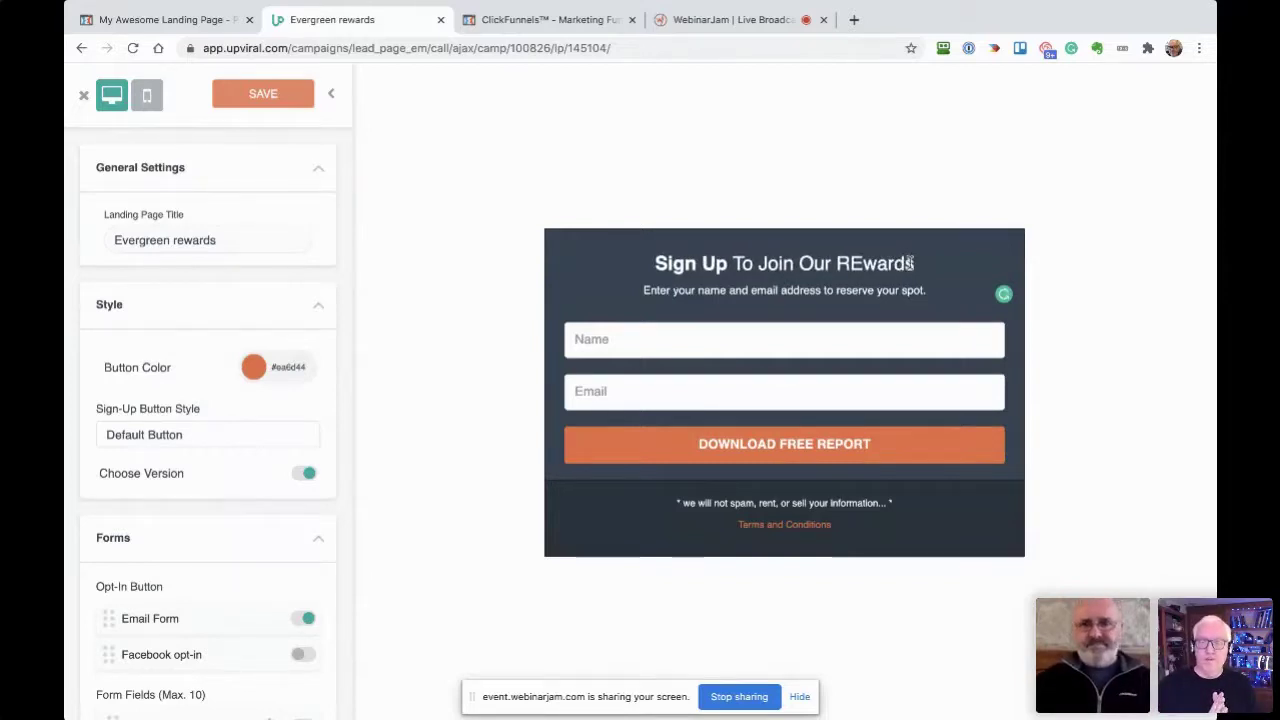
key(Left)
key(Left)
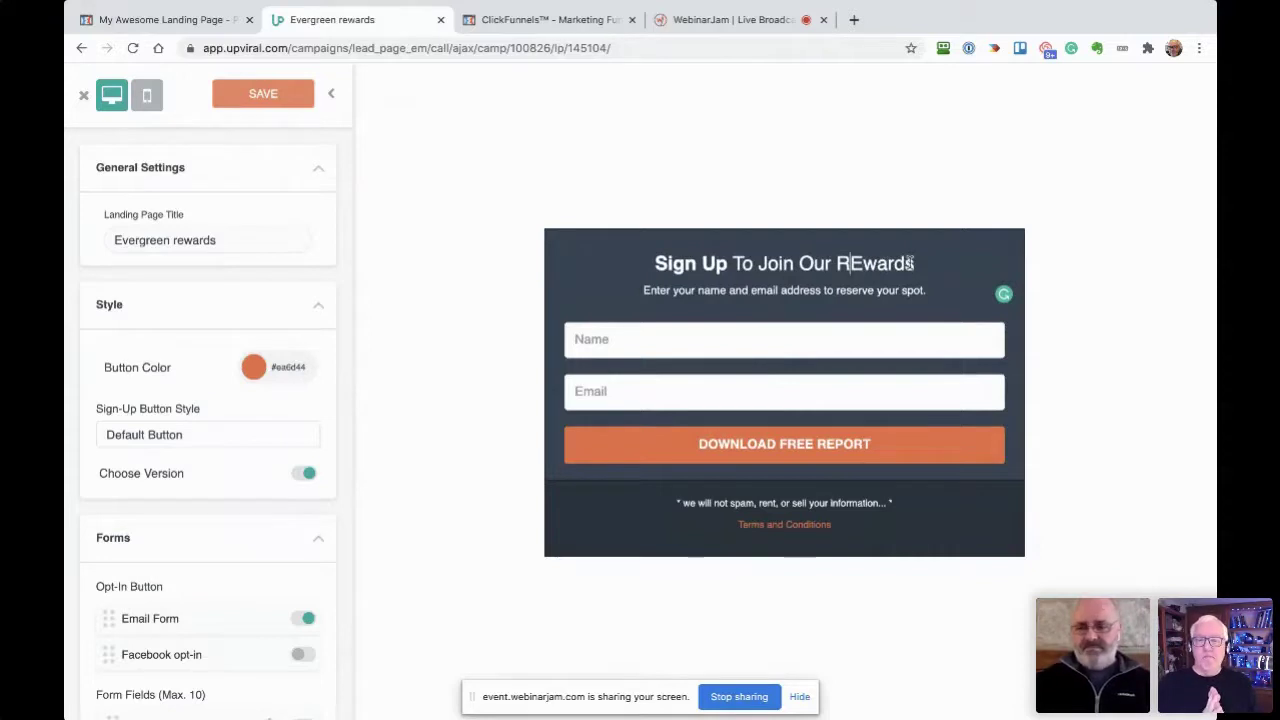
text(e)
key(BackSpace)
key(Delete)
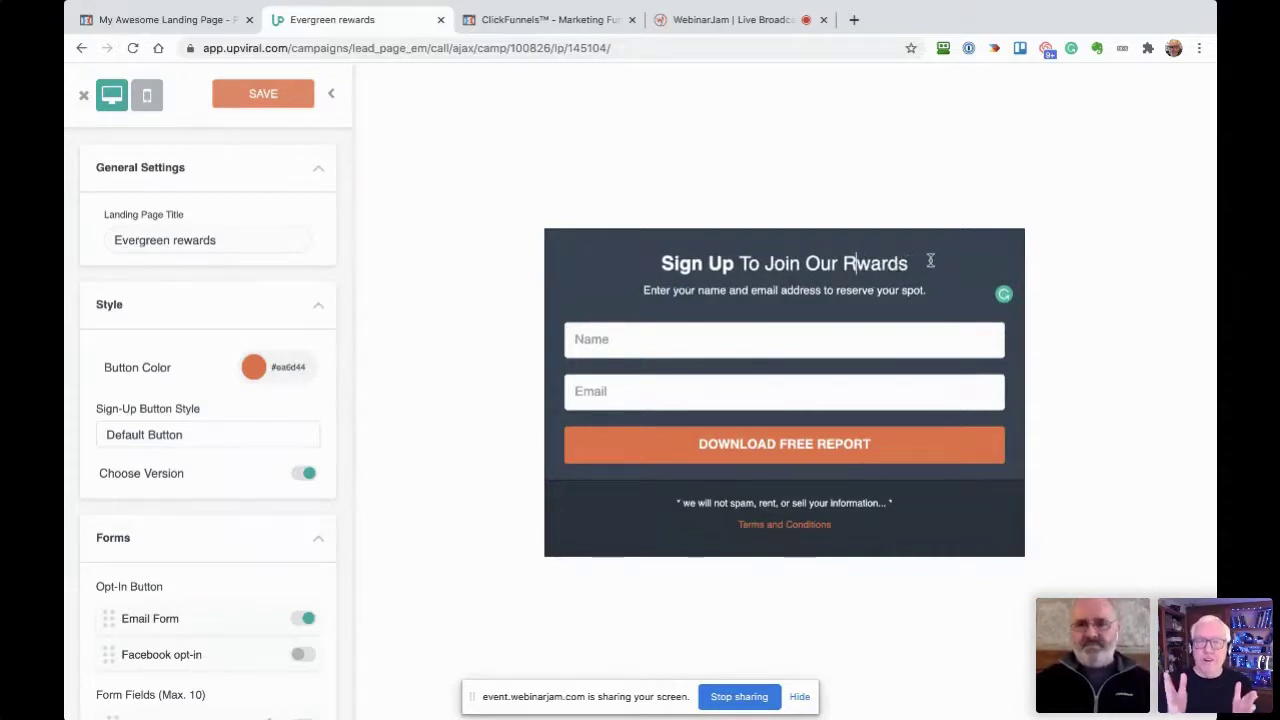
text(e)
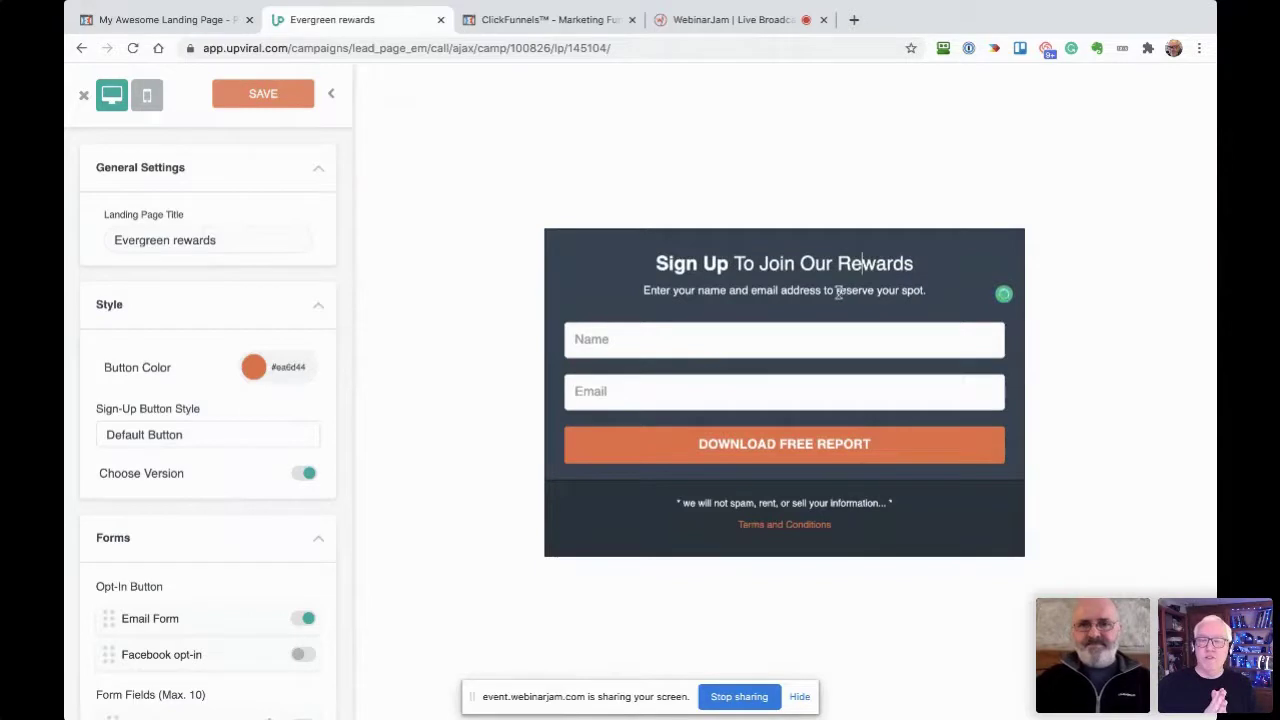
Reword the subtitle so it asks for the visitor's best email address.
double_click(913, 291)
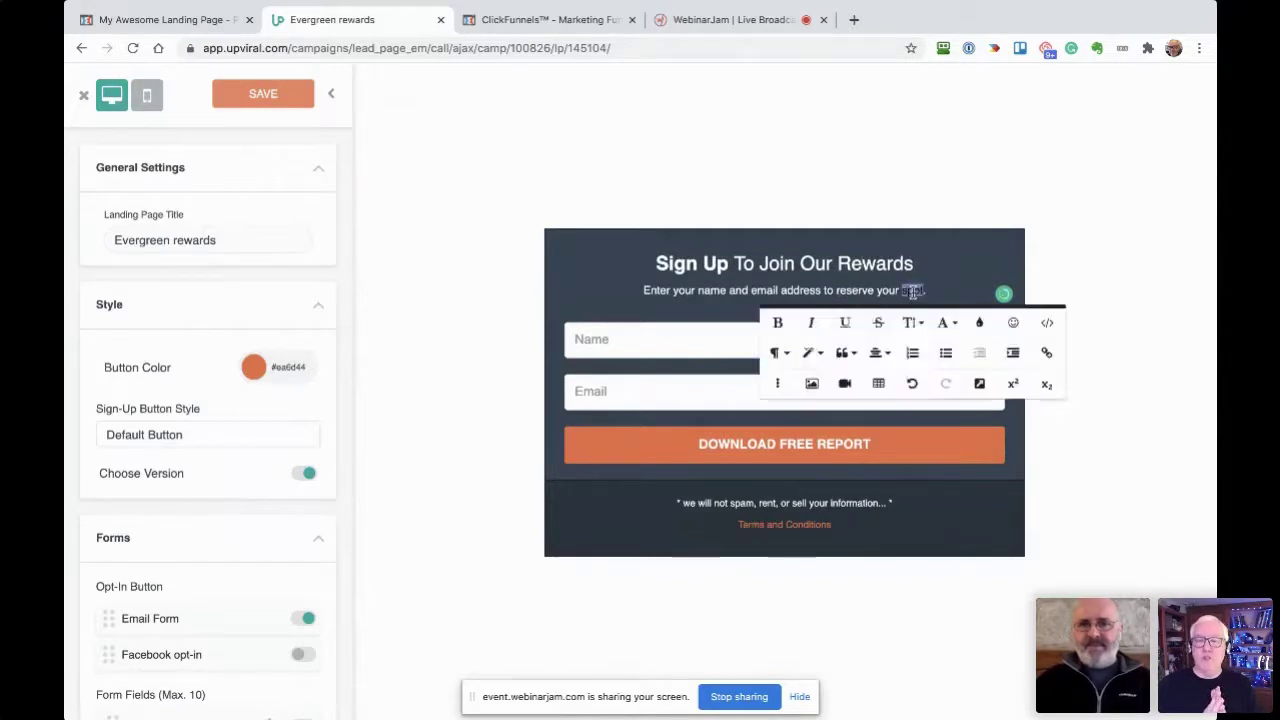
key(BackSpace)
key(BackSpace)
key(BackSpace)
key(BackSpace)
key(BackSpace)
key(BackSpace)
key(BackSpace)
key(BackSpace)
key(BackSpace)
key(BackSpace)
key(BackSpace)
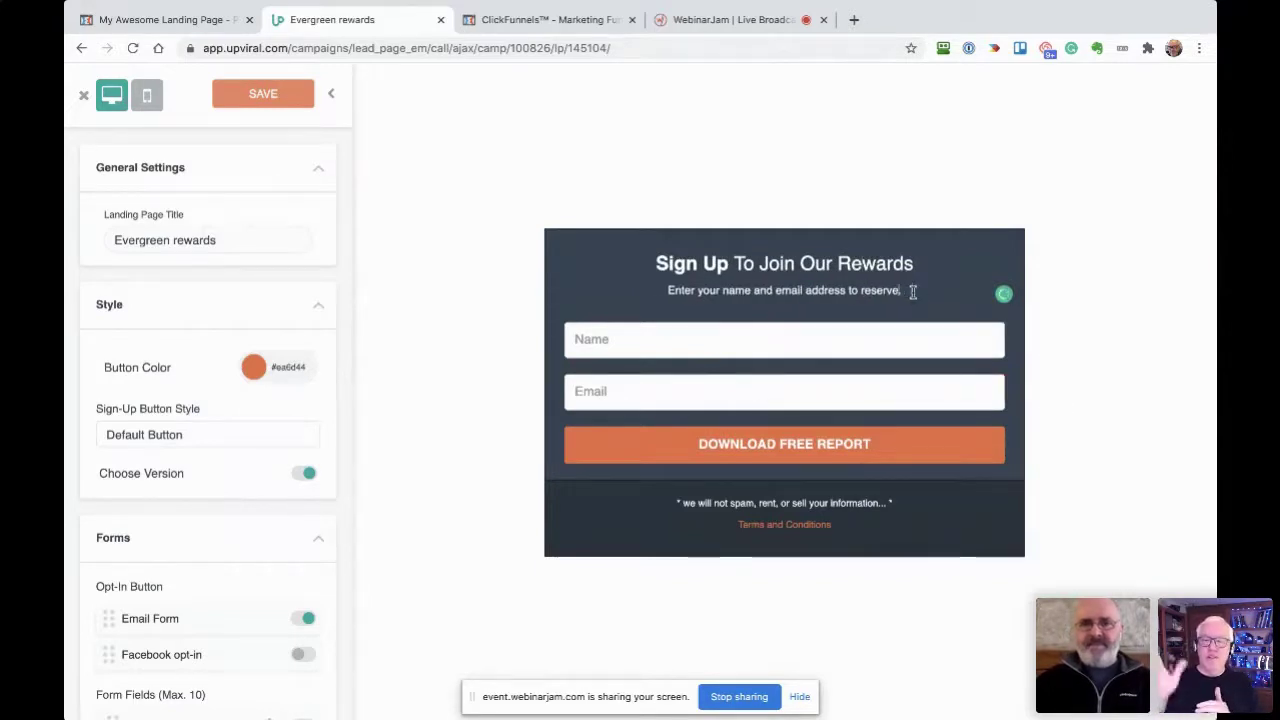
key(BackSpace)
key(BackSpace)
key(BackSpace)
key(BackSpace)
key(BackSpace)
key(BackSpace)
key(BackSpace)
text(.)
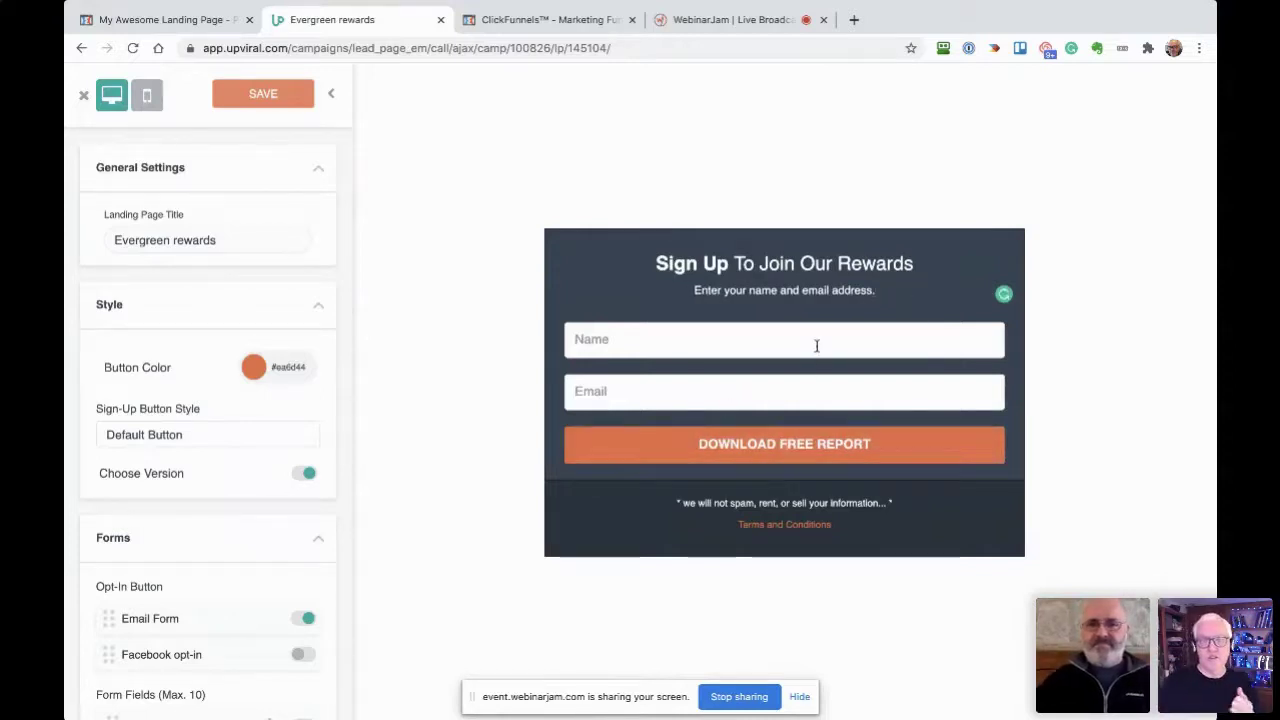
click(802, 290)
text(best)
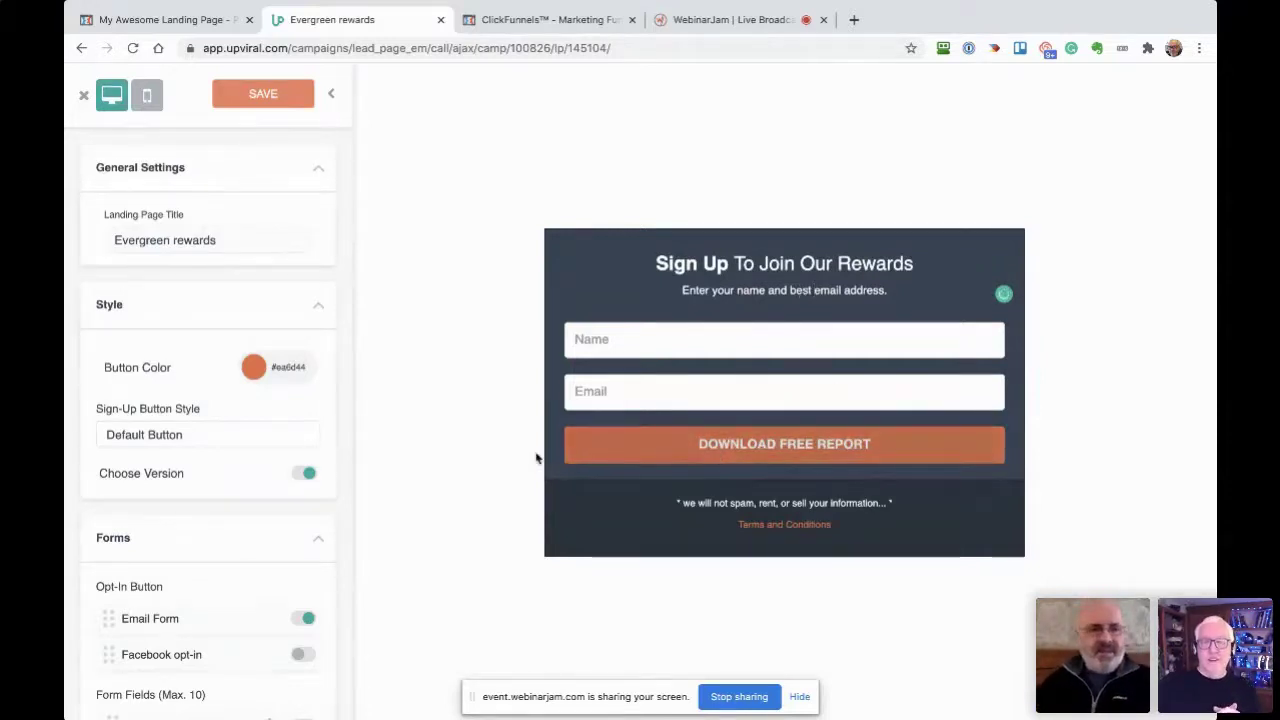
Replace the DOWNLOAD FREE REPORT button text with 'JOIN NOW!'.
scroll(191, 463, down, 1)
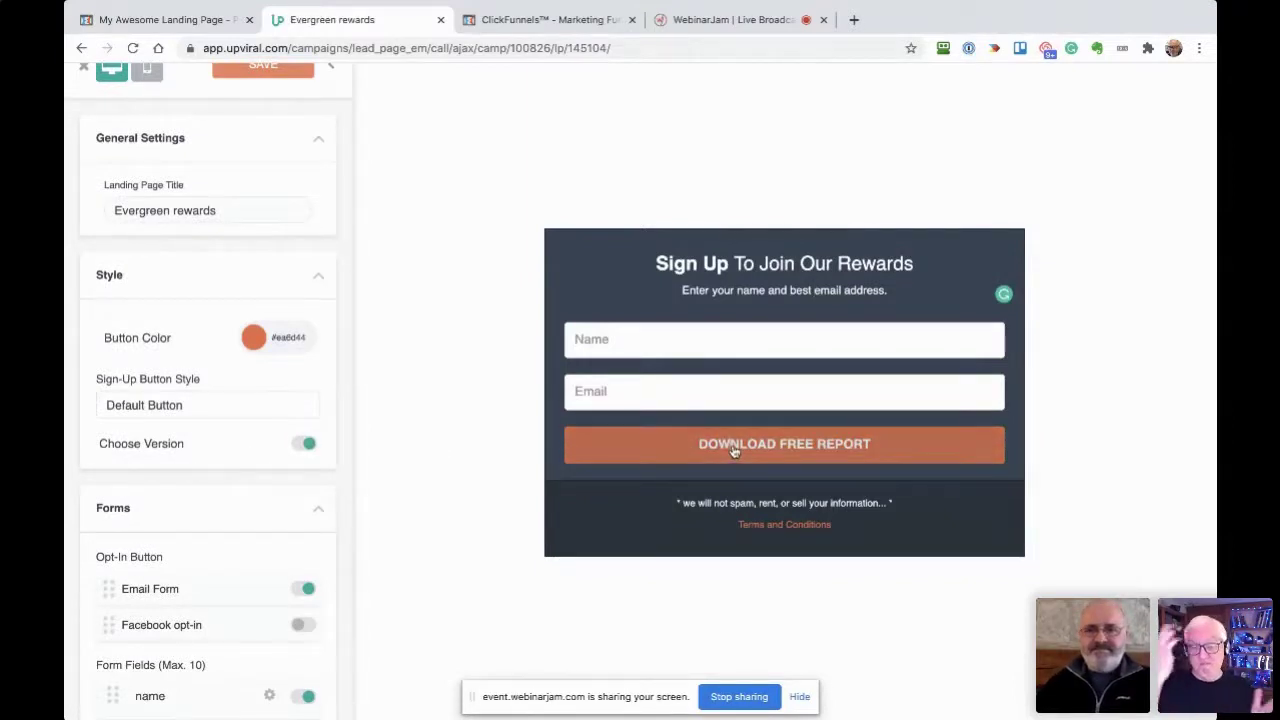
double_click(797, 450)
triple_click(797, 450)
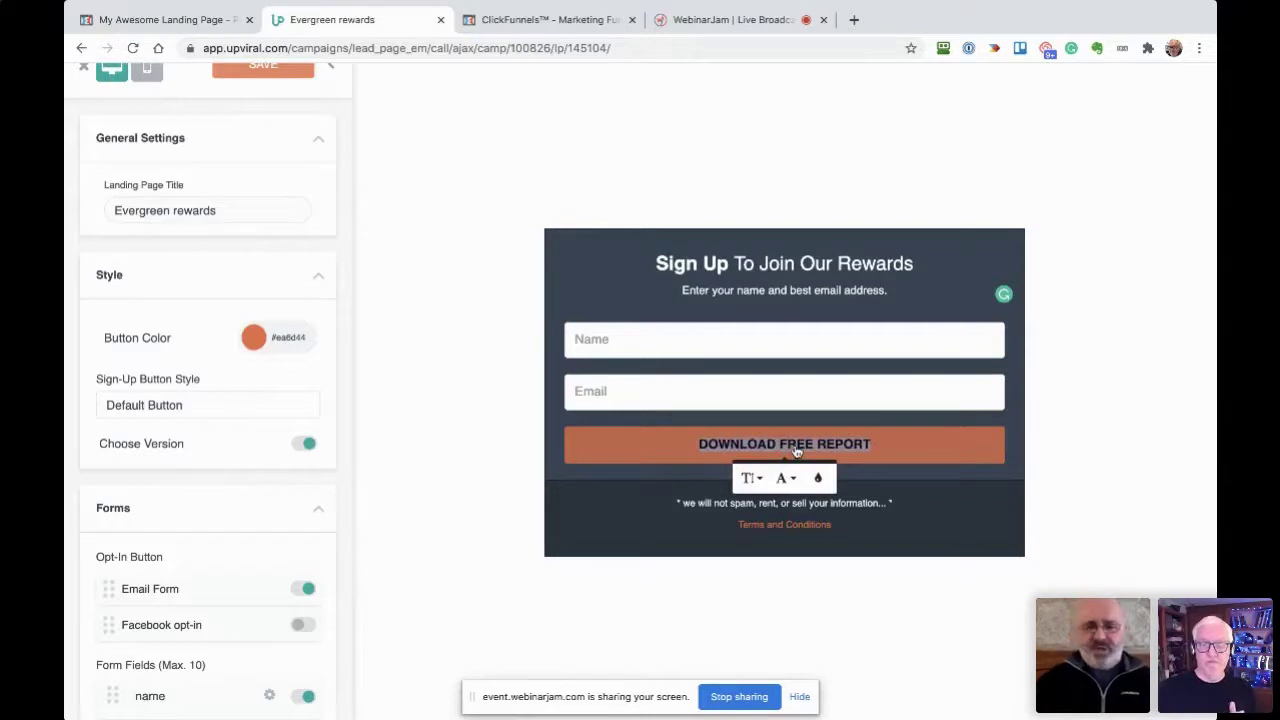
key(BackSpace)
text(JOIN NOW!)
click(1033, 430)
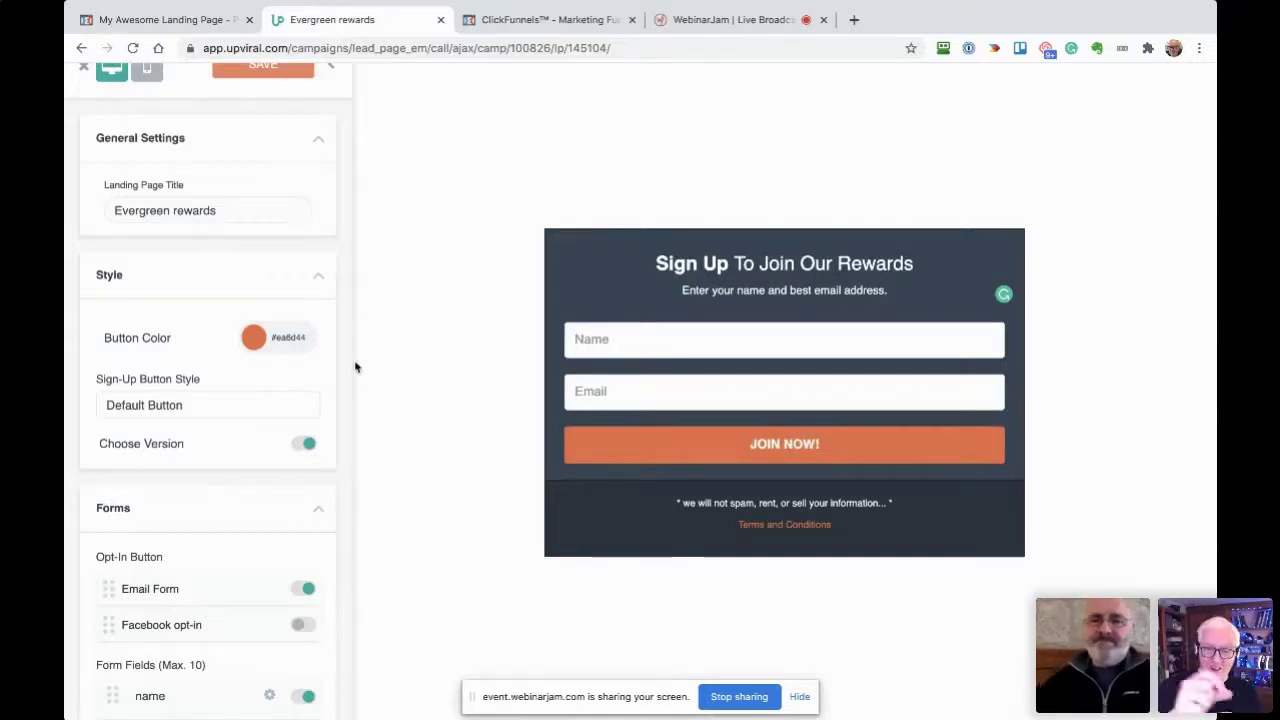
Change the Email field placeholder to 'Best Email' and apply it.
click(618, 346)
click(600, 382)
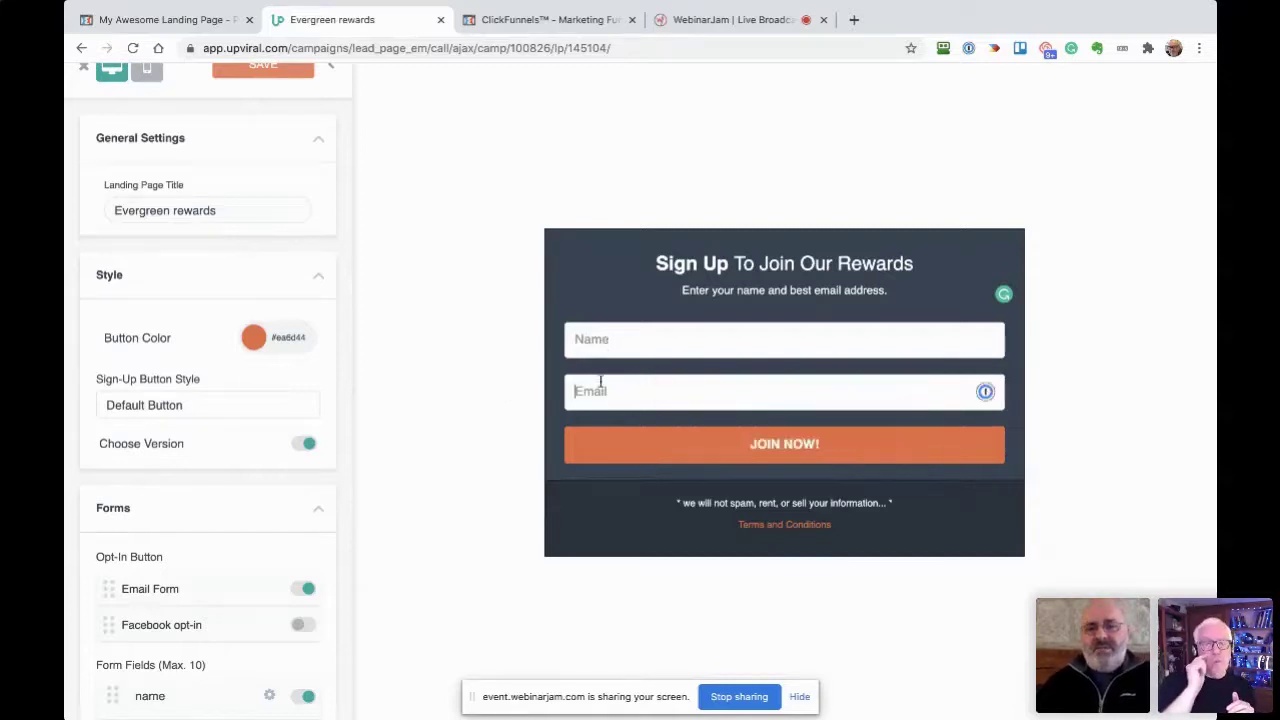
click(666, 446)
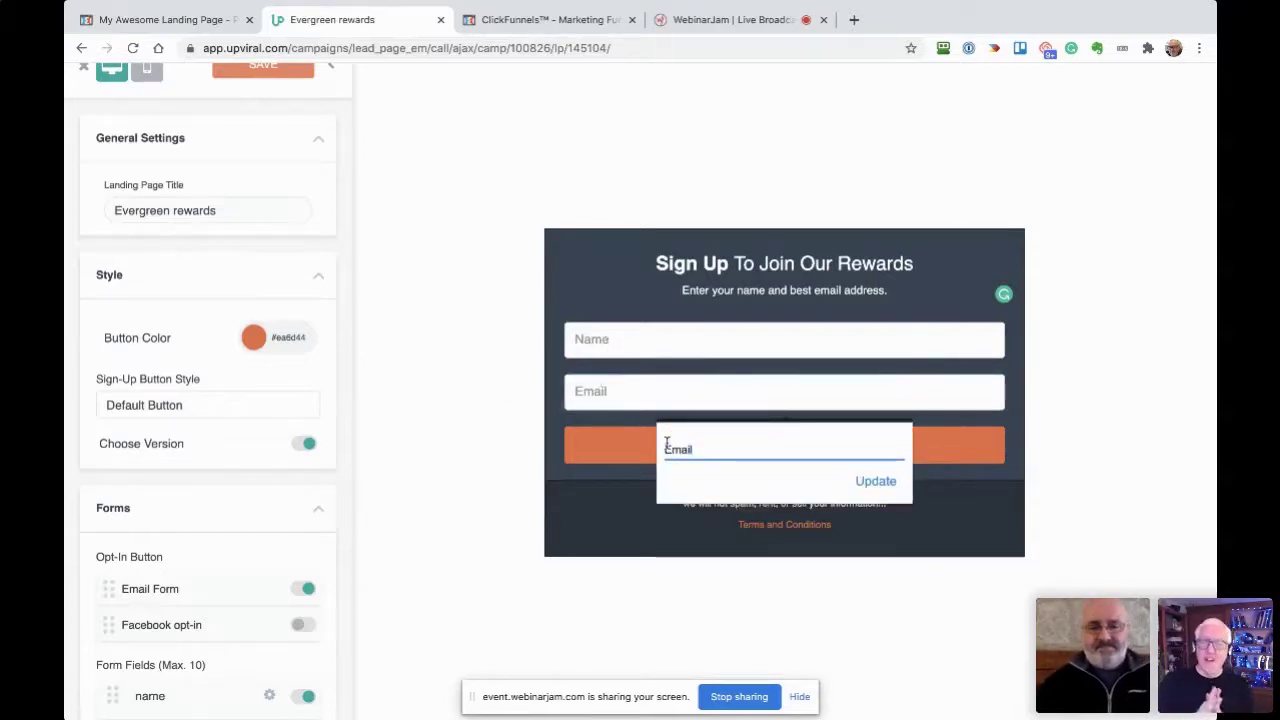
text(Best)
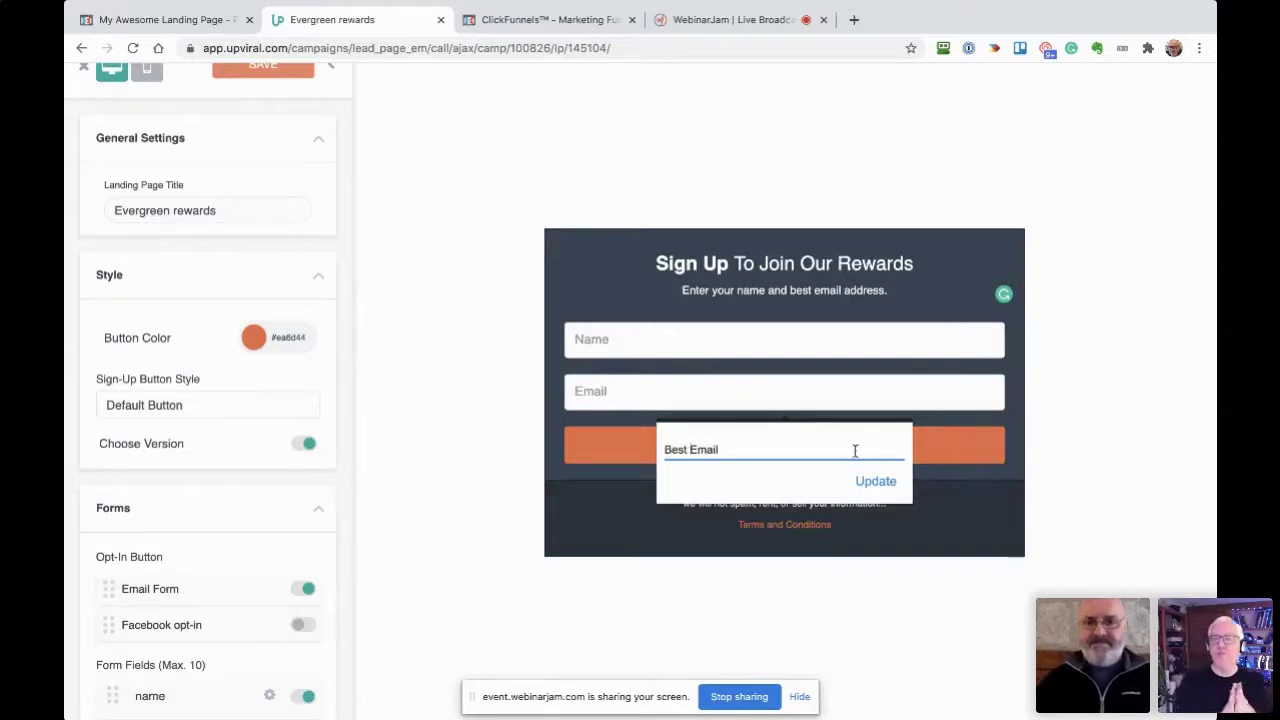
click(876, 483)
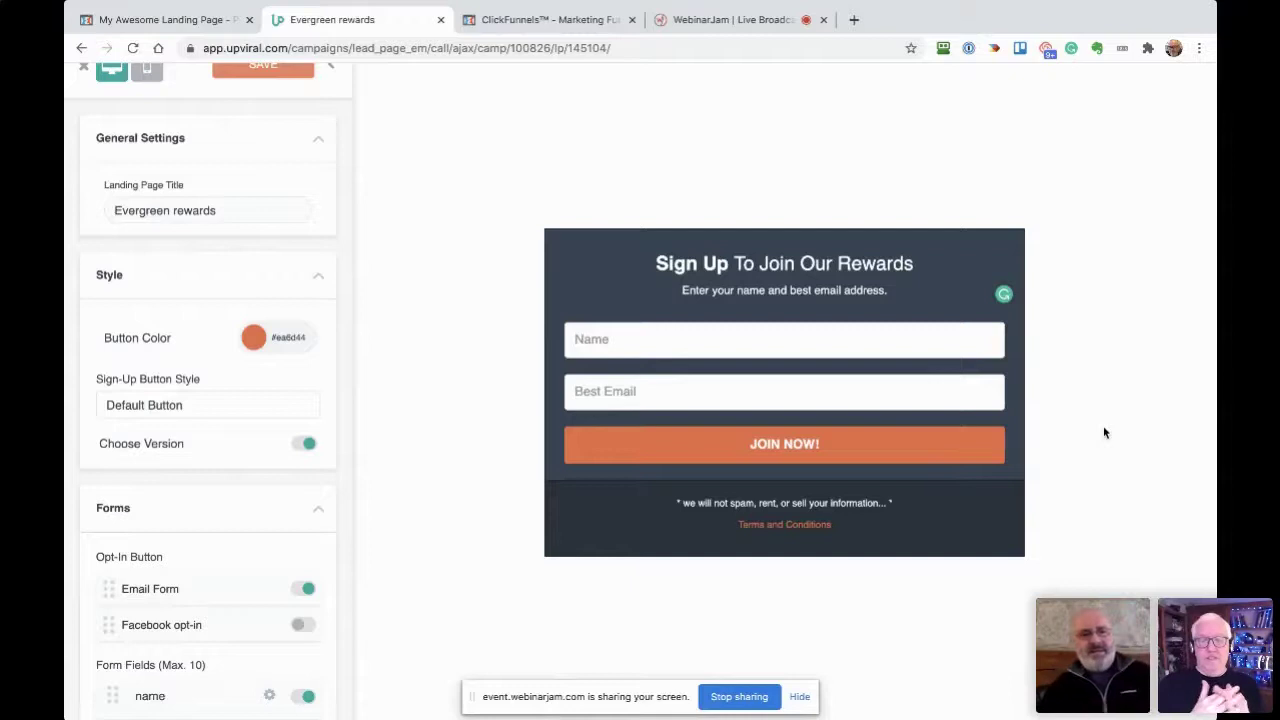
scroll(230, 588, down, 3)
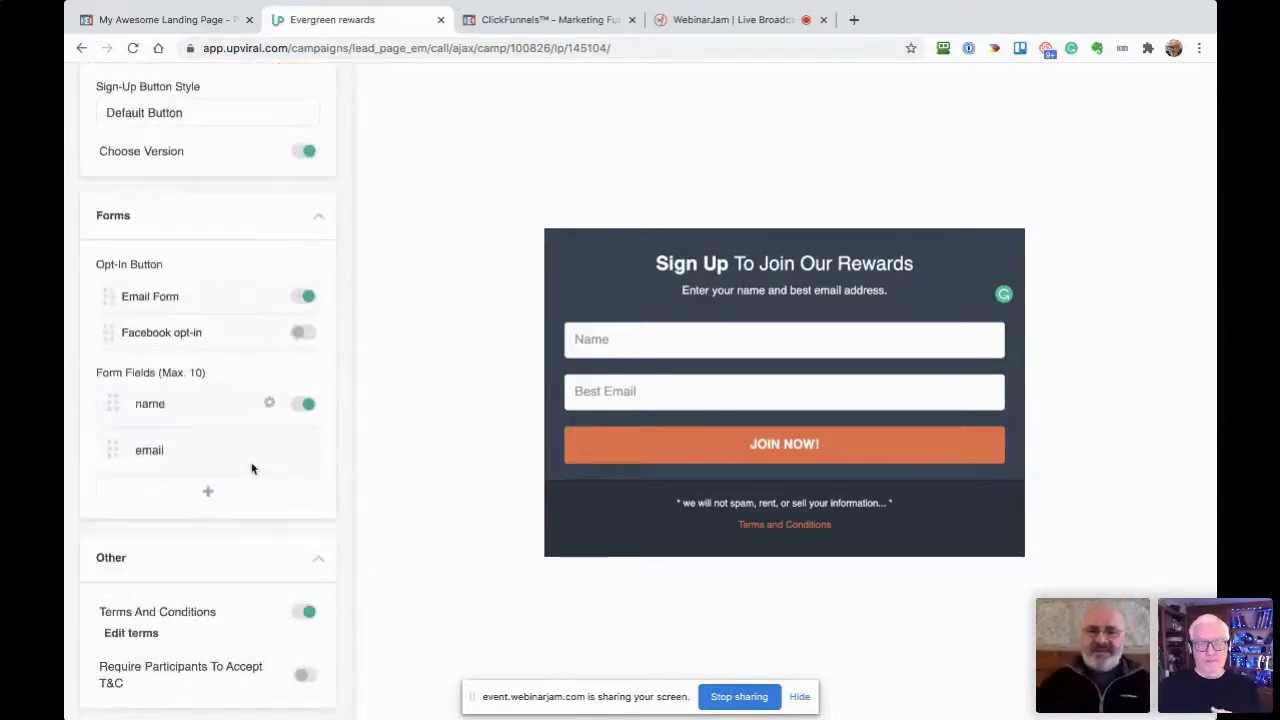
scroll(251, 467, down, 1)
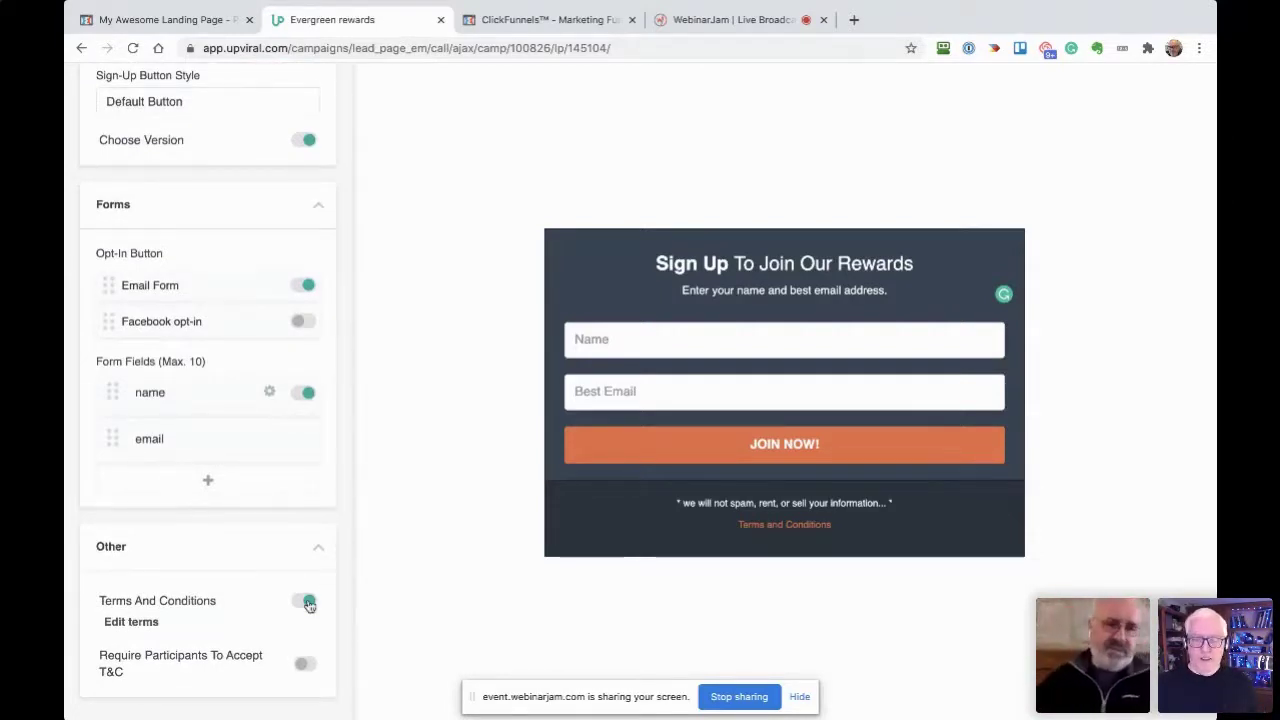
scroll(292, 515, up, 5)
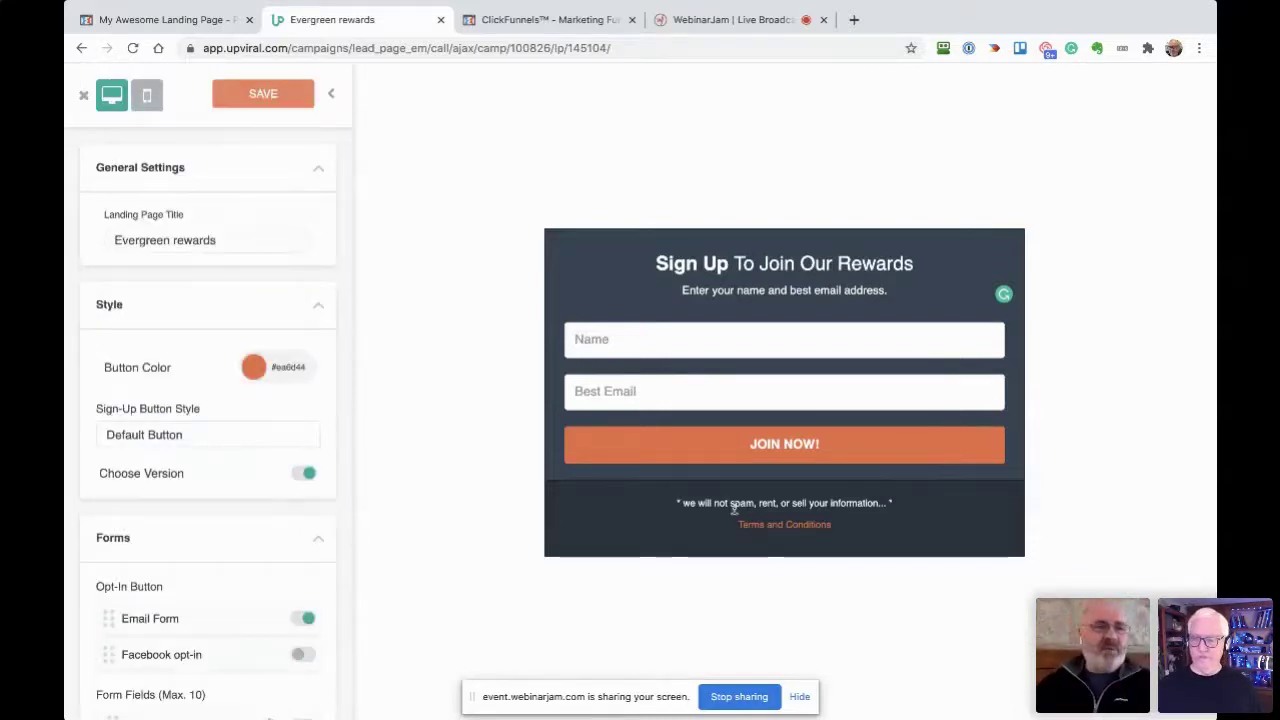
Save the Evergreen rewards sign-up form and close the editor back to Design Template.
click(230, 97)
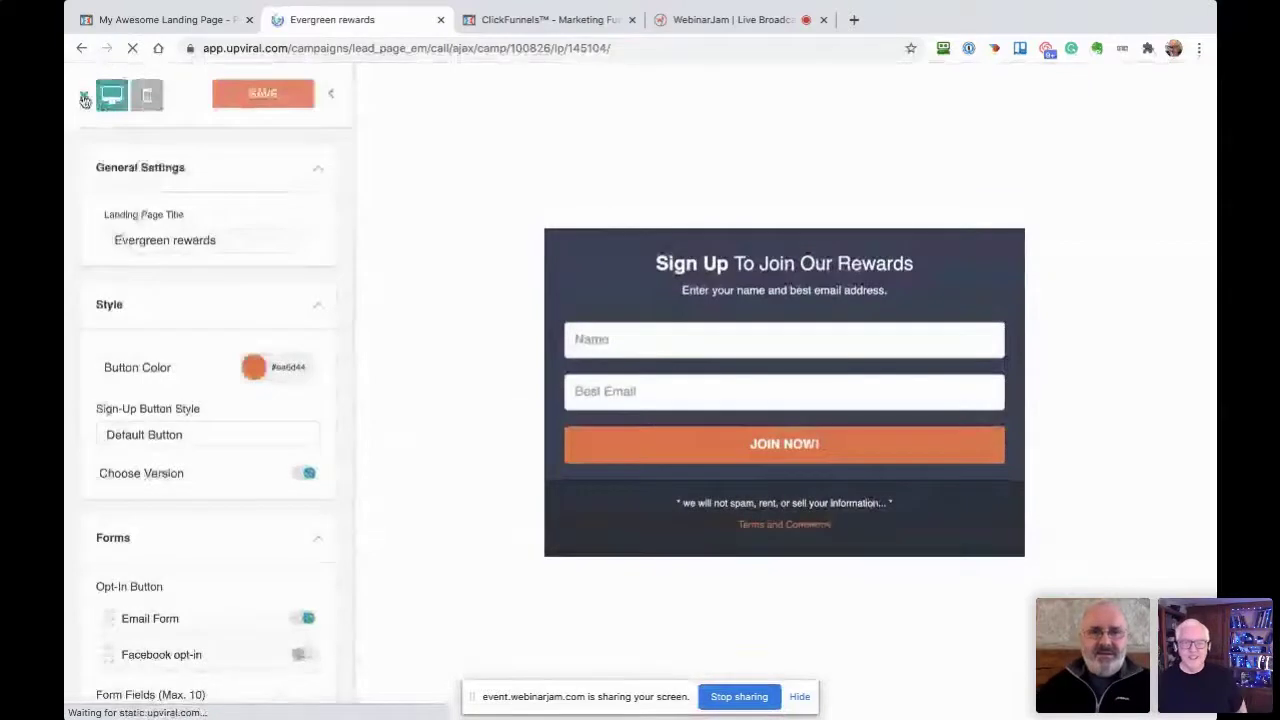
click(85, 98)
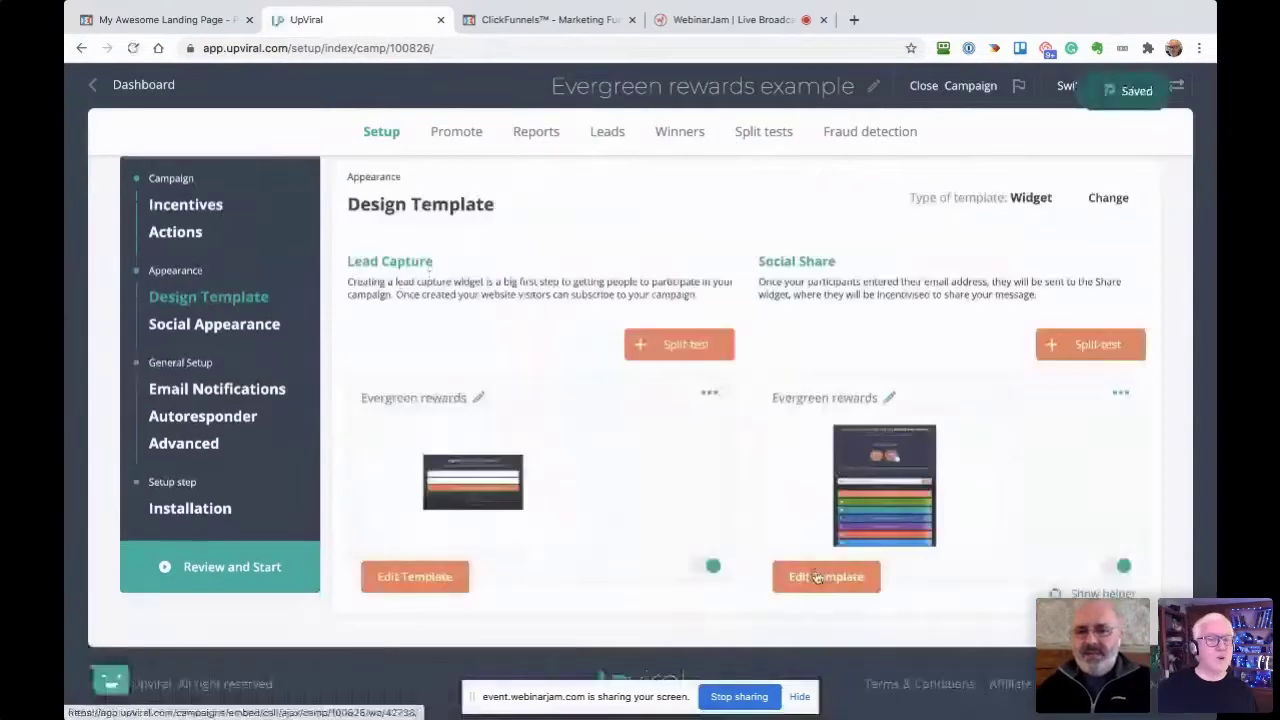
click(830, 586)
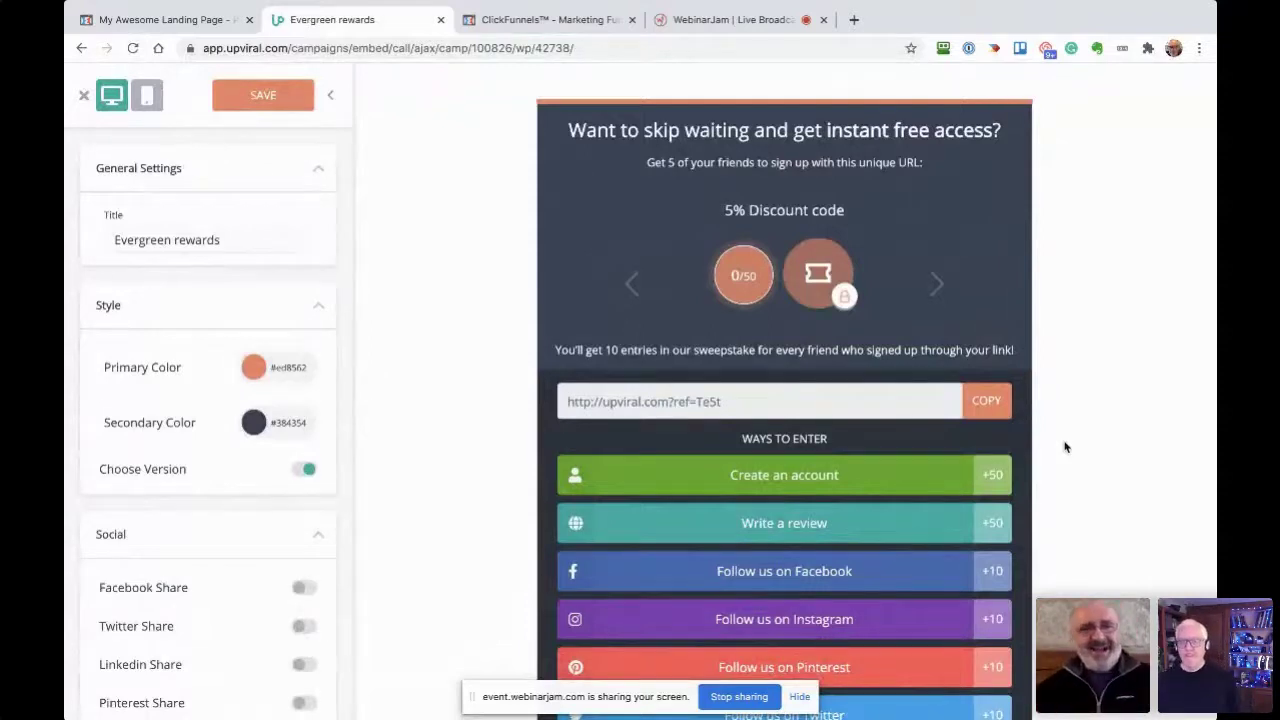
scroll(1065, 447, down, 3)
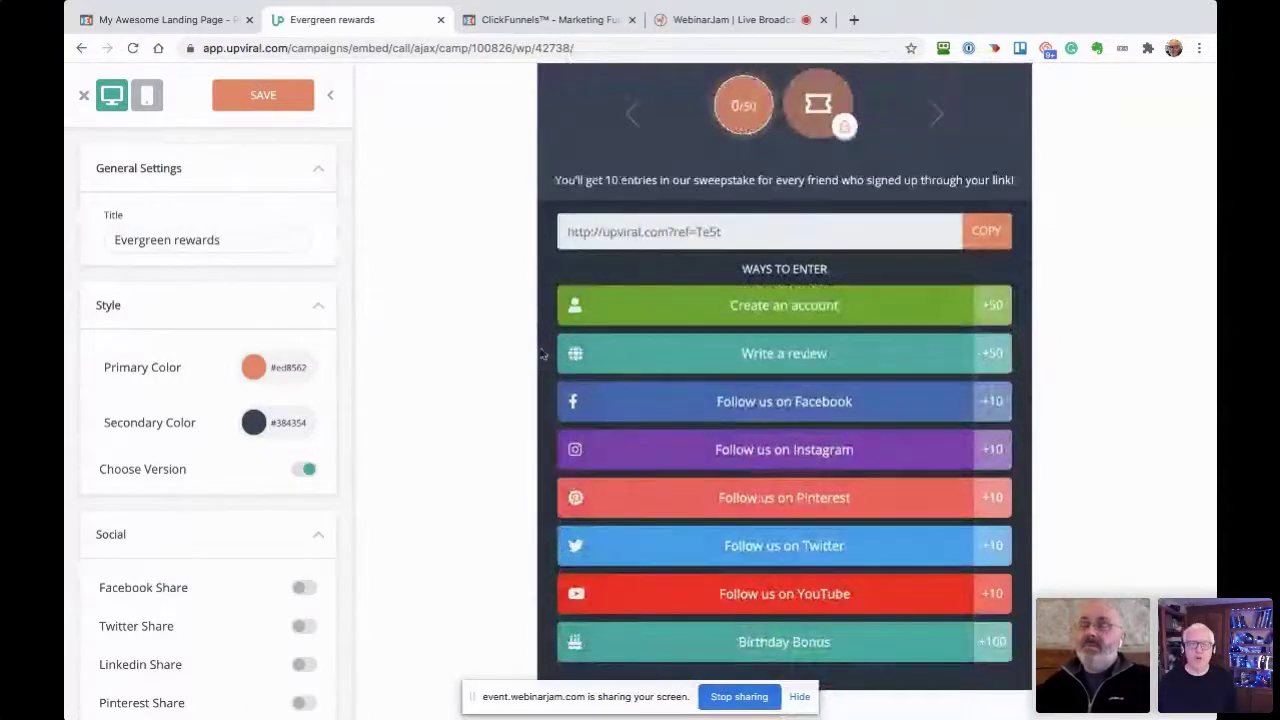
scroll(541, 354, up, 1)
scroll(541, 354, up, 2)
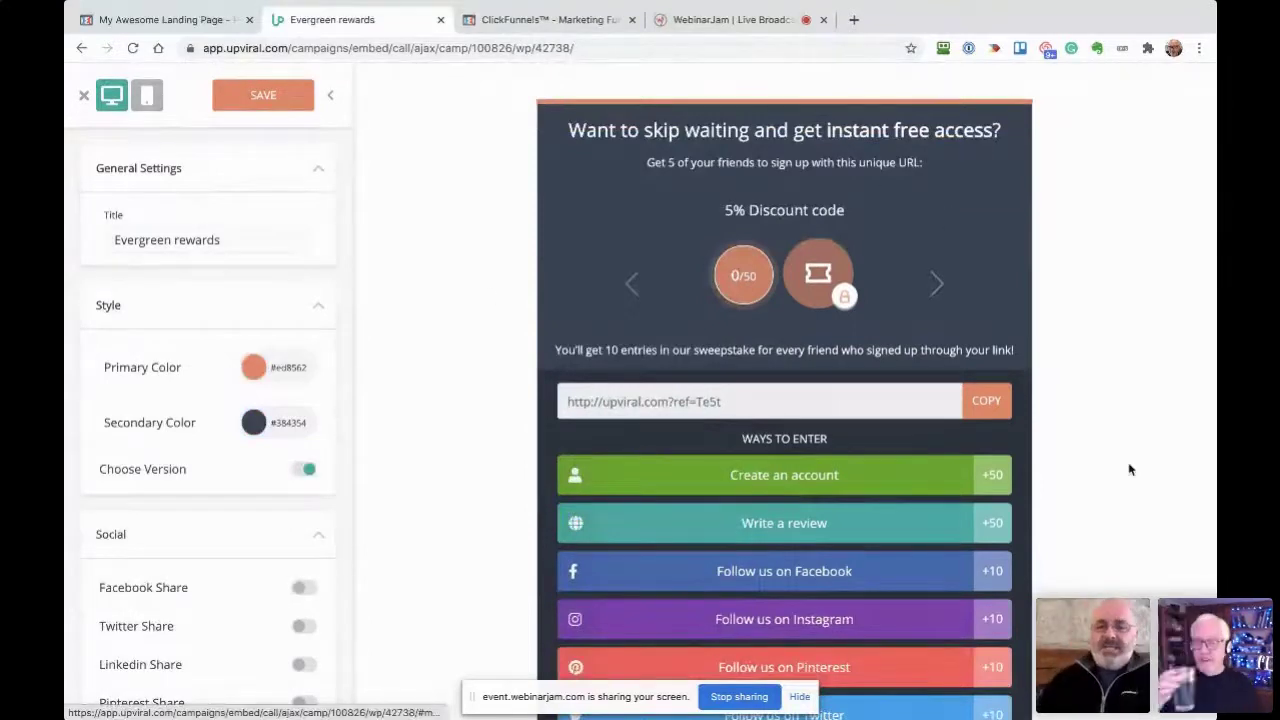
scroll(1128, 462, down, 5)
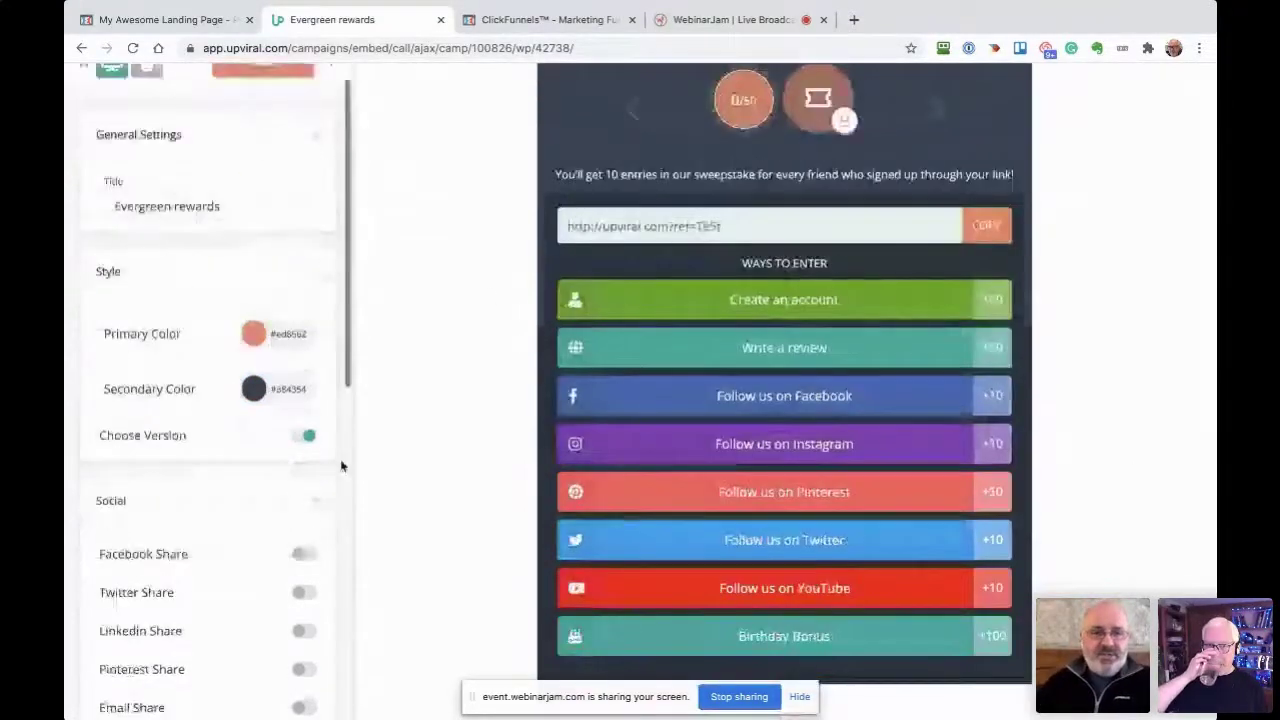
scroll(340, 462, down, 5)
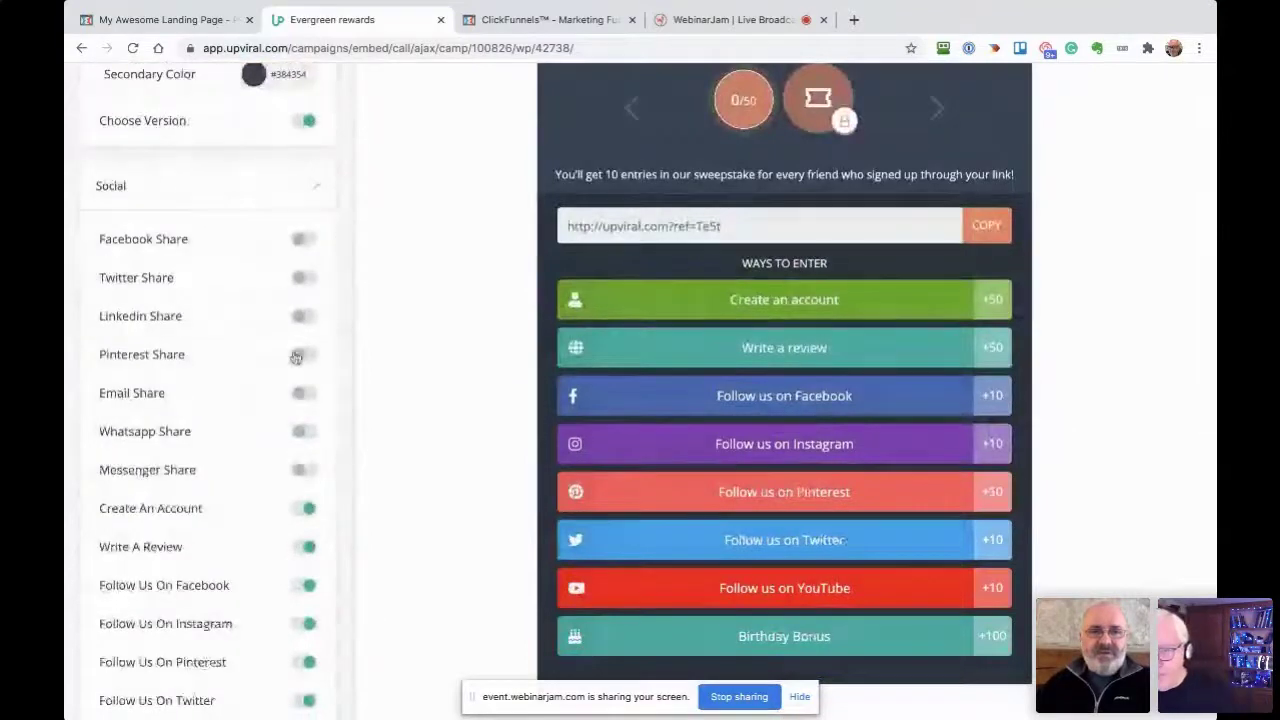
scroll(294, 449, down, 3)
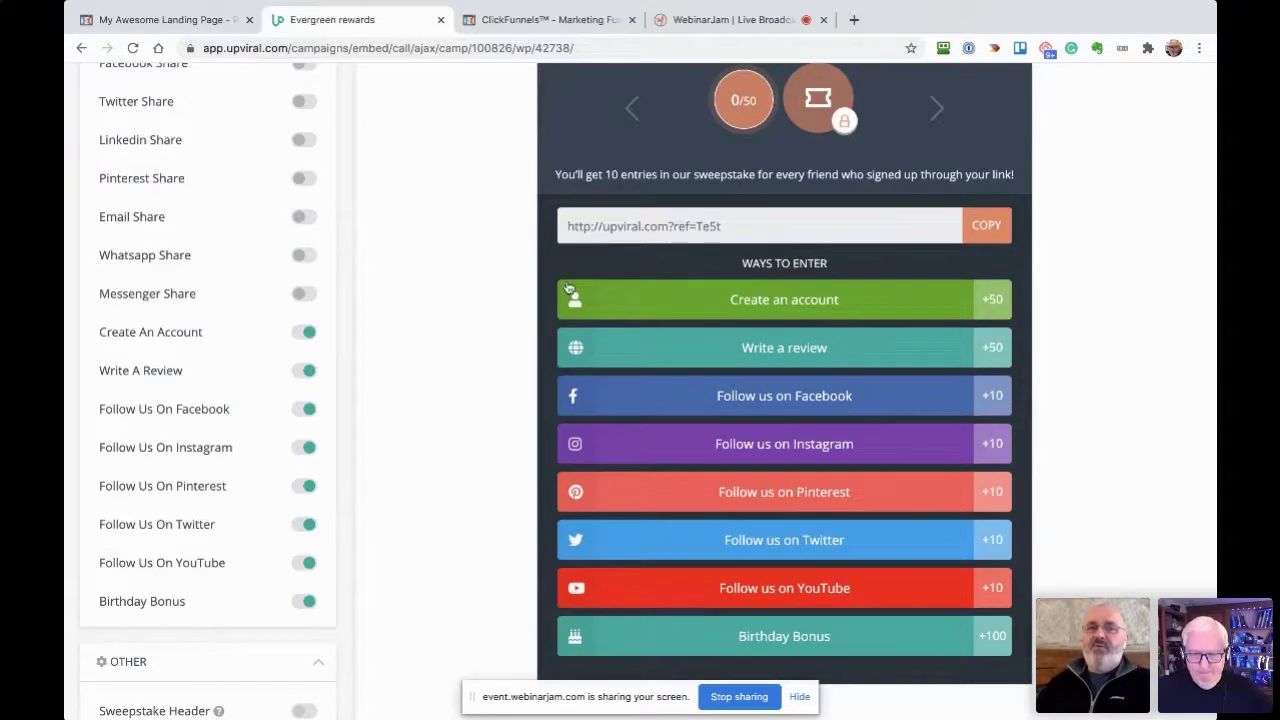
scroll(252, 198, up, 6)
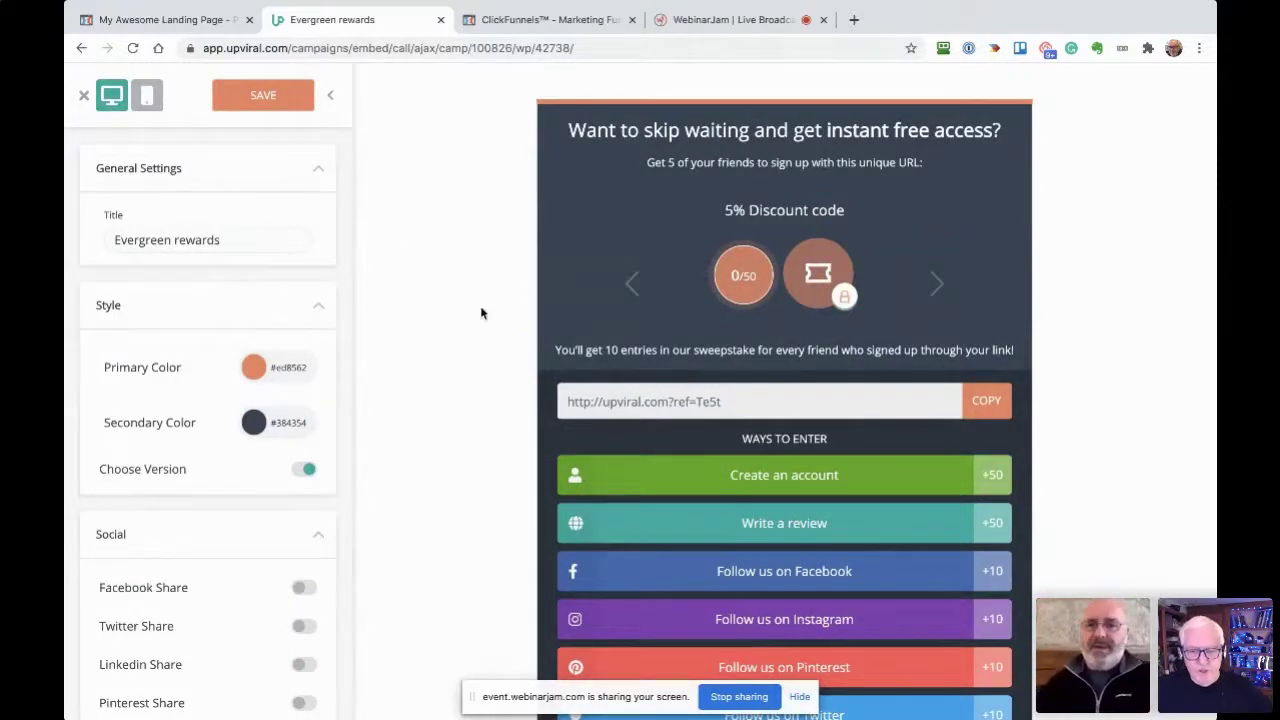
scroll(481, 313, down, 3)
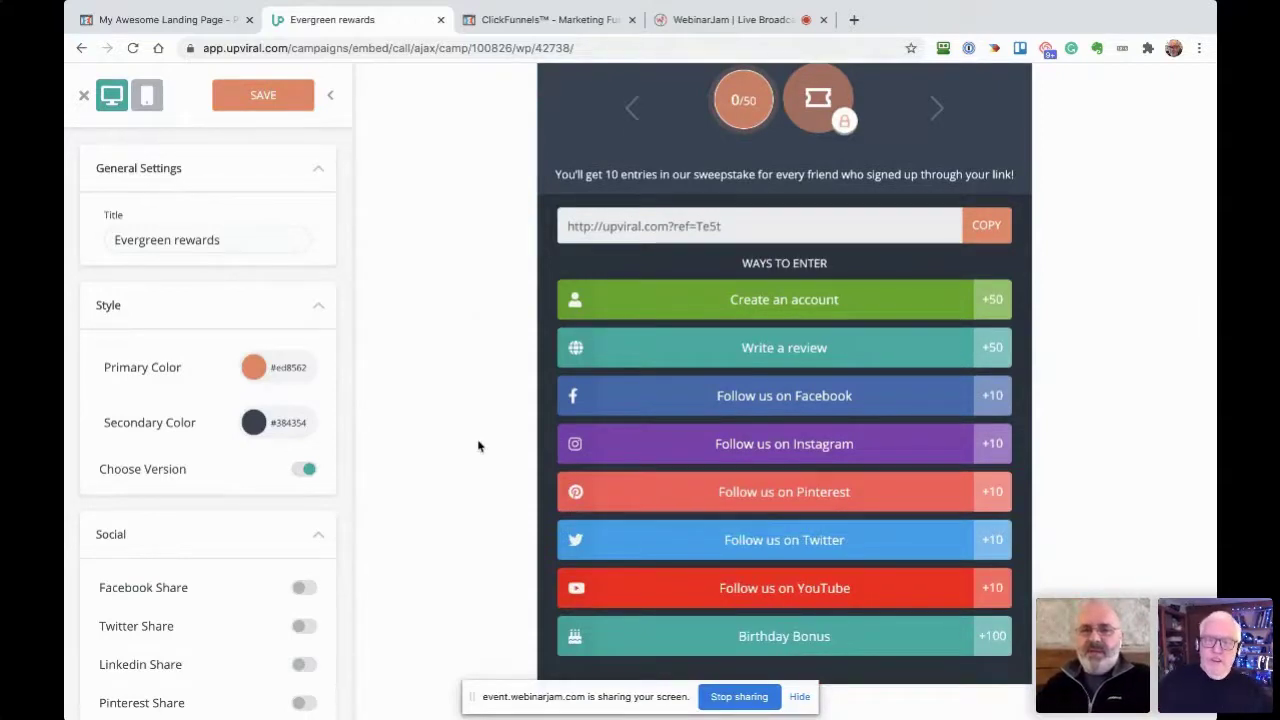
scroll(478, 446, up, 3)
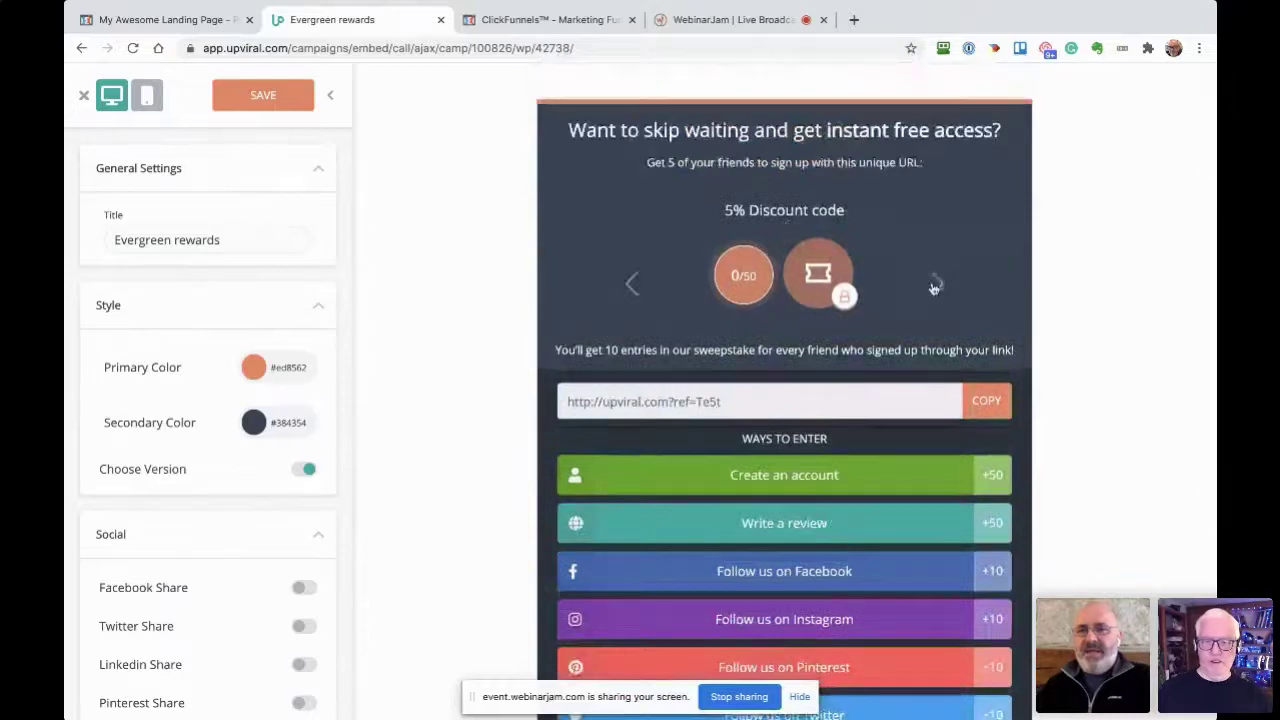
Cycle through the reward tiers up to 20% and back to the 10% Discount code reward.
click(931, 287)
click(933, 288)
click(933, 288)
click(632, 288)
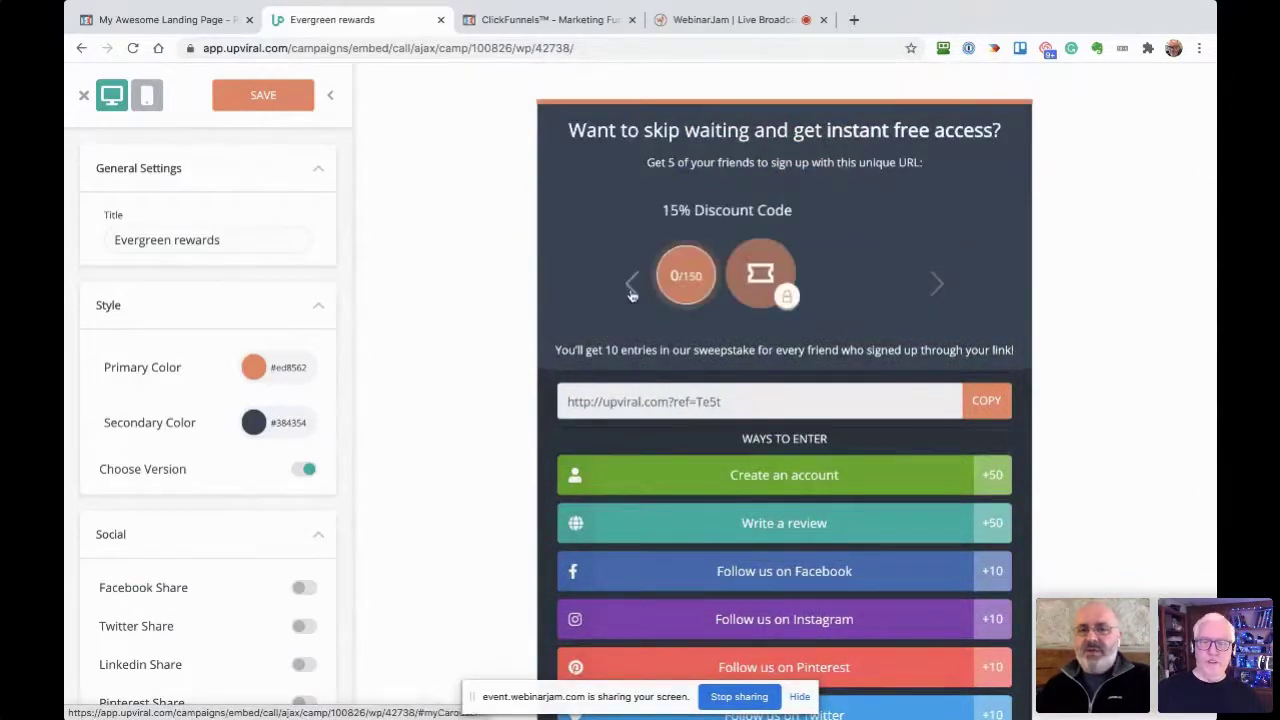
click(632, 290)
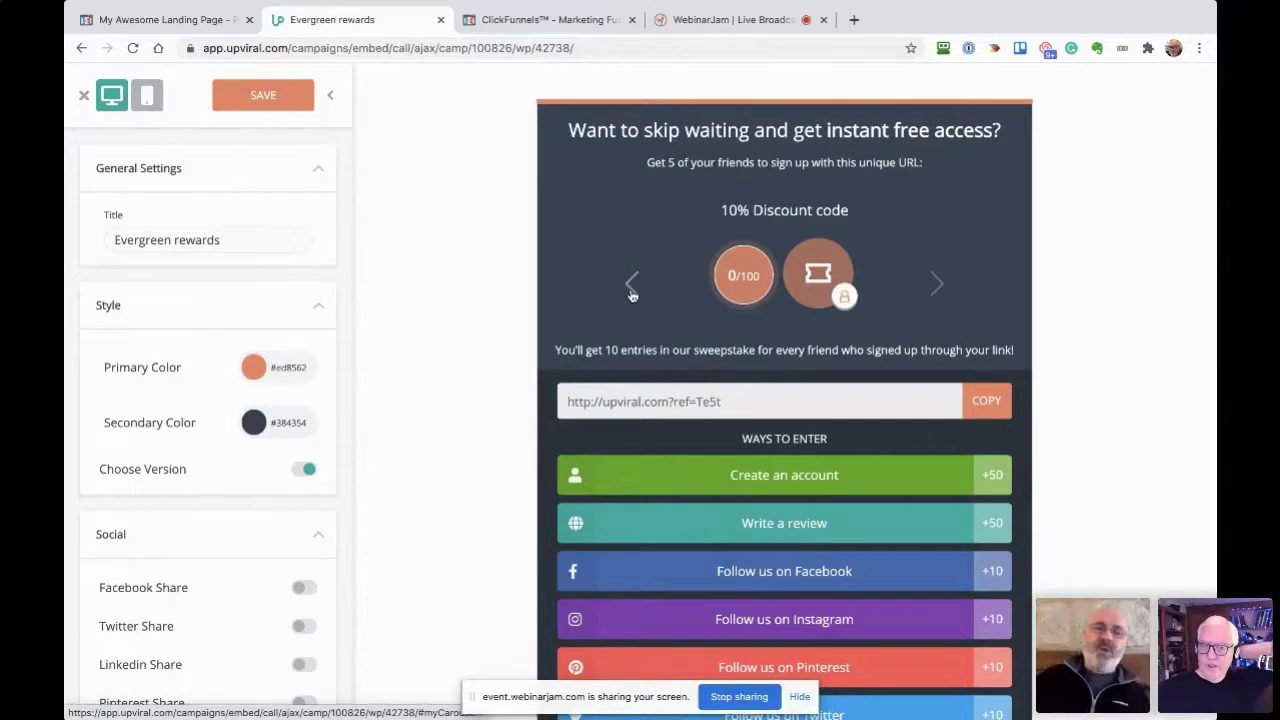
Select the widget headline and glance at the insertable keyword list, then close it.
drag(572, 133, 940, 127)
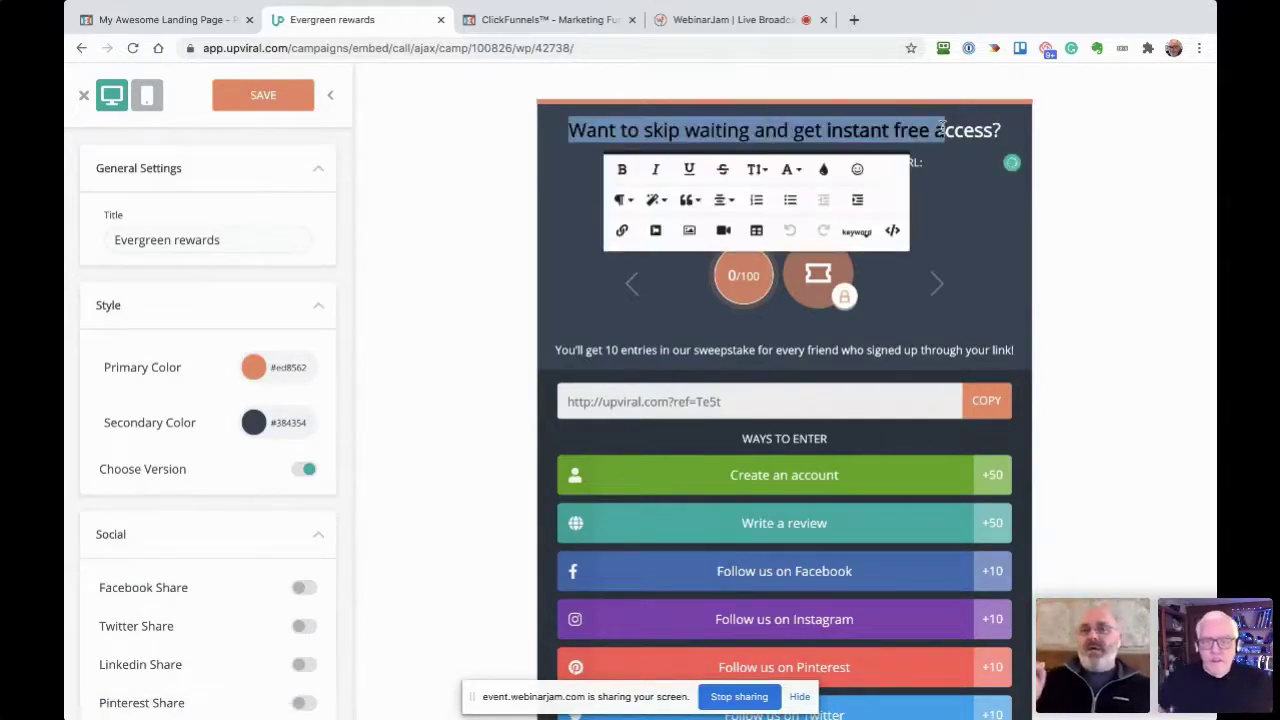
click(857, 231)
click(983, 198)
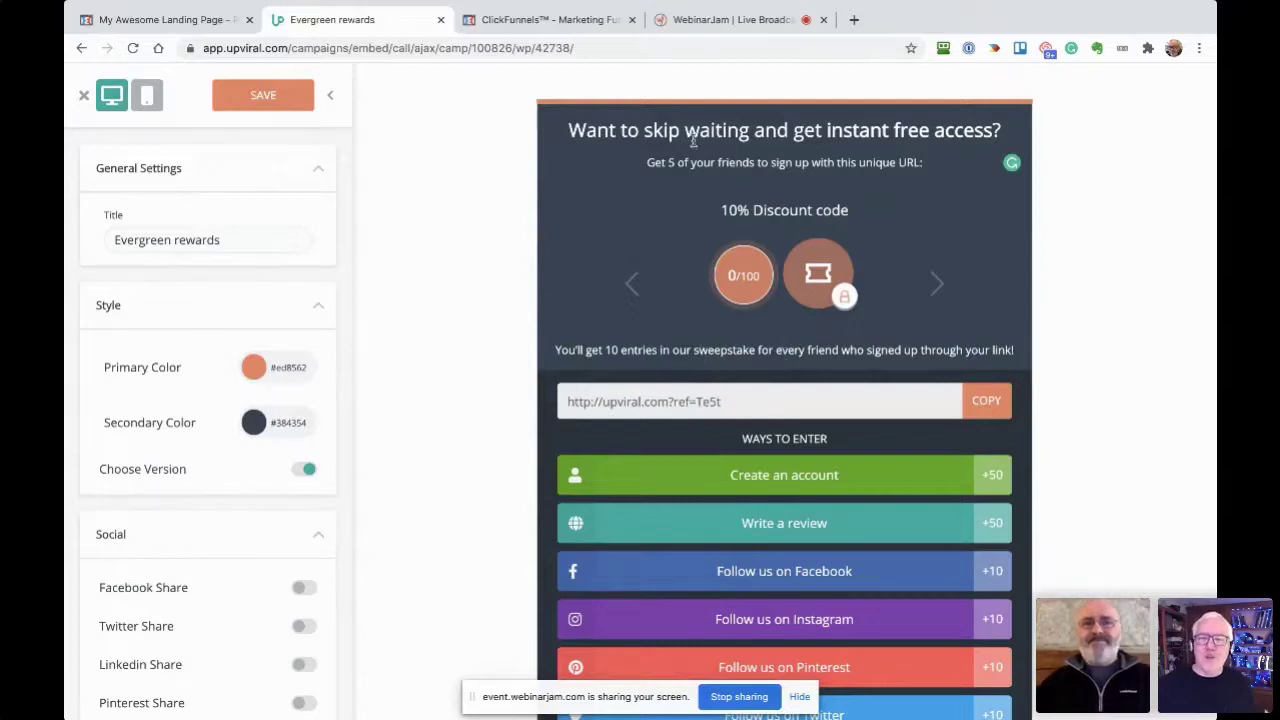
Start rewording the headline, replacing 'Want to skip waiting' with 'Build points'.
triple_click(755, 131)
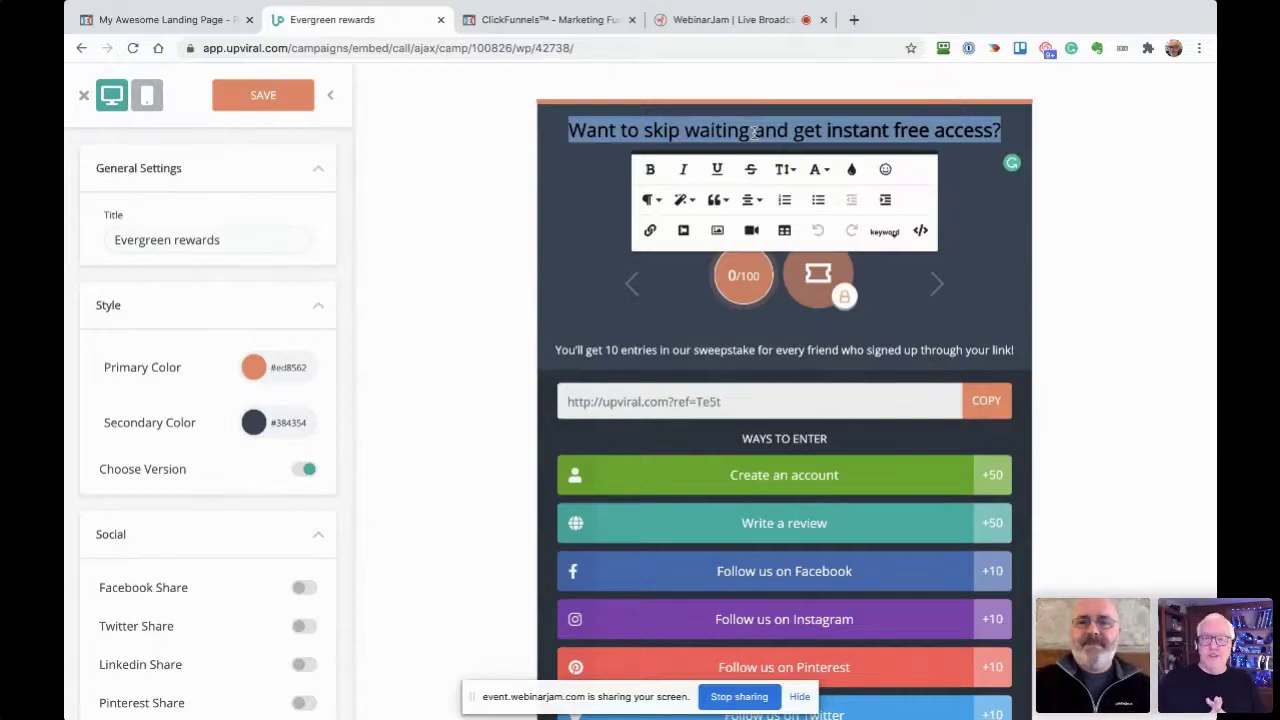
click(754, 132)
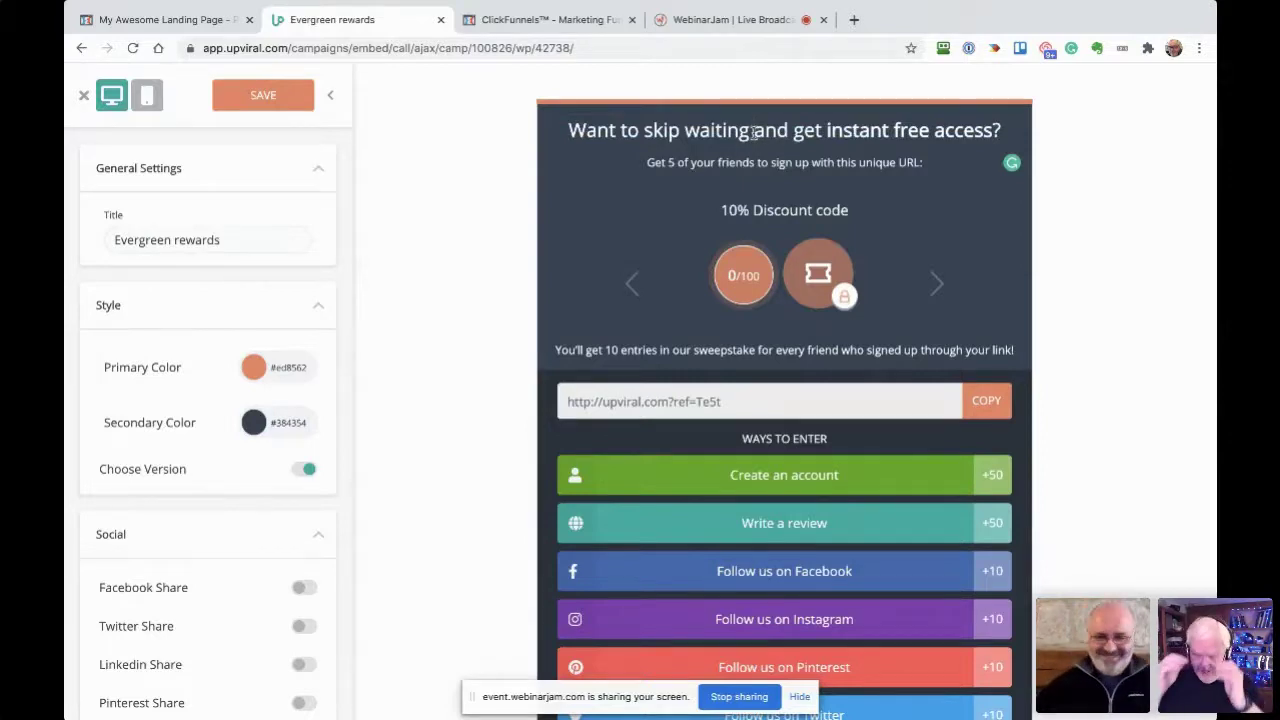
text(Build )
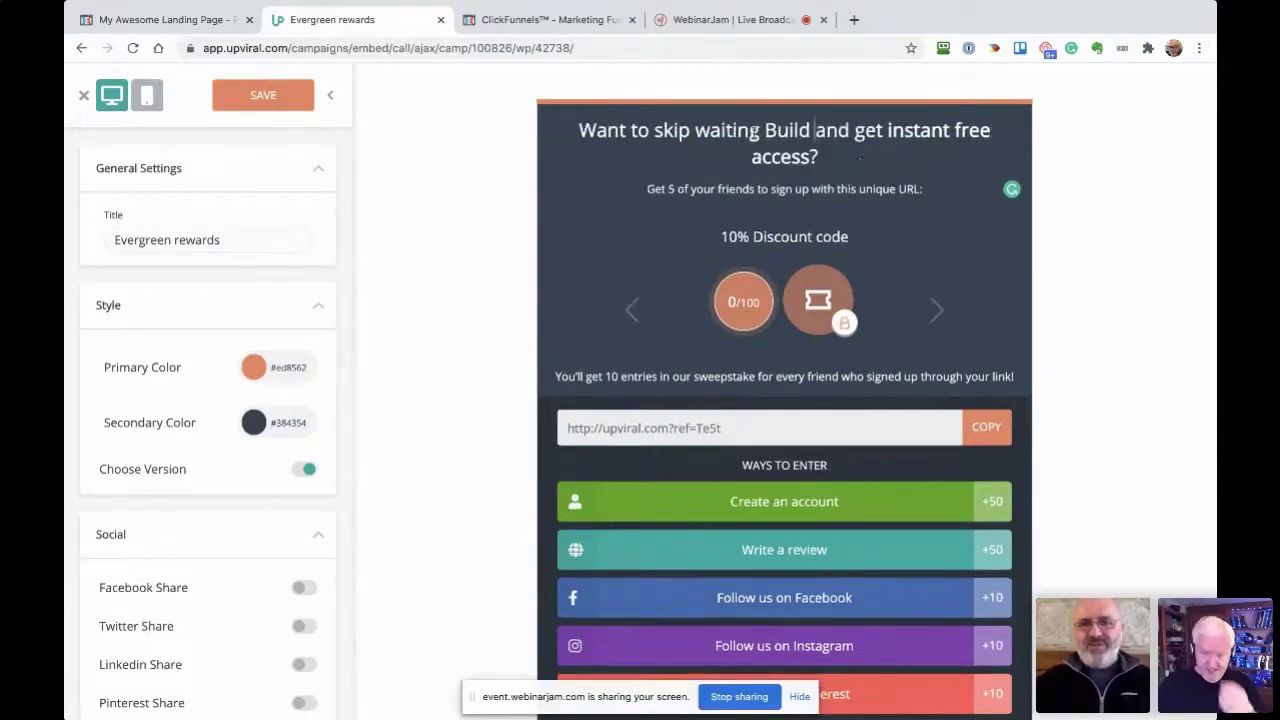
text(po)
text(s)
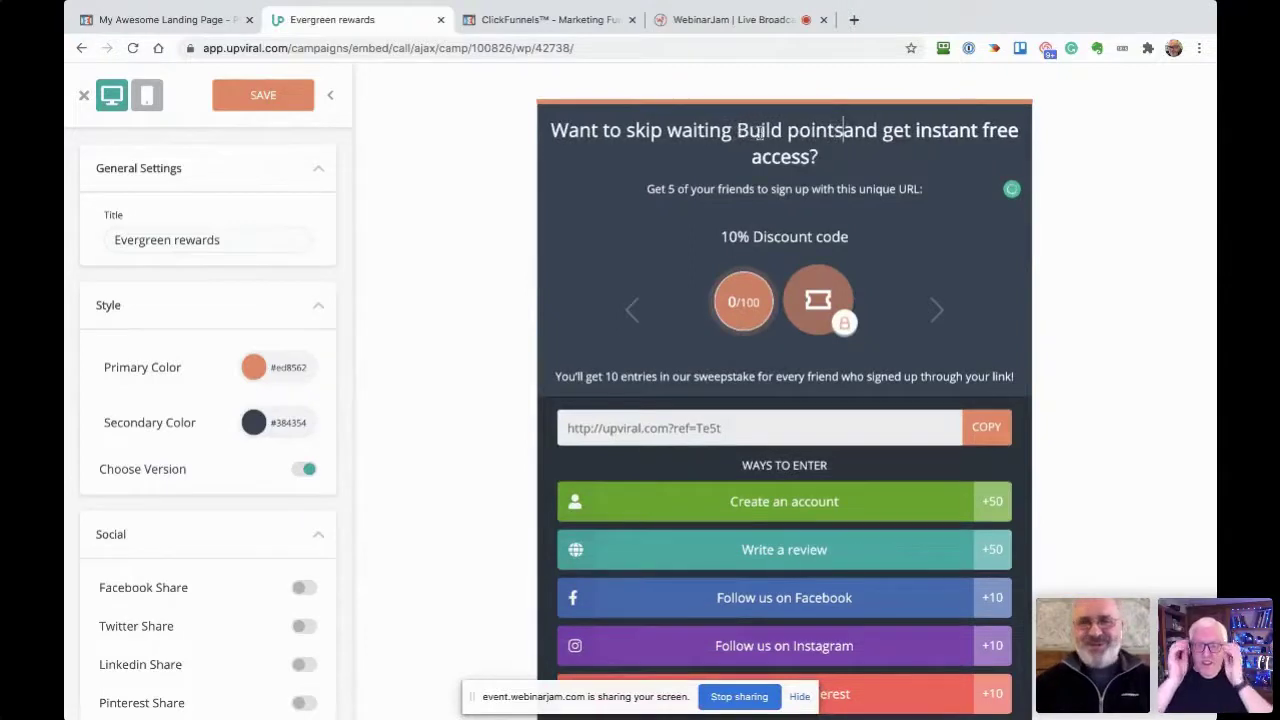
key(BackSpace)
key(BackSpace)
key(BackSpace)
key(BackSpace)
key(BackSpace)
key(BackSpace)
key(BackSpace)
key(BackSpace)
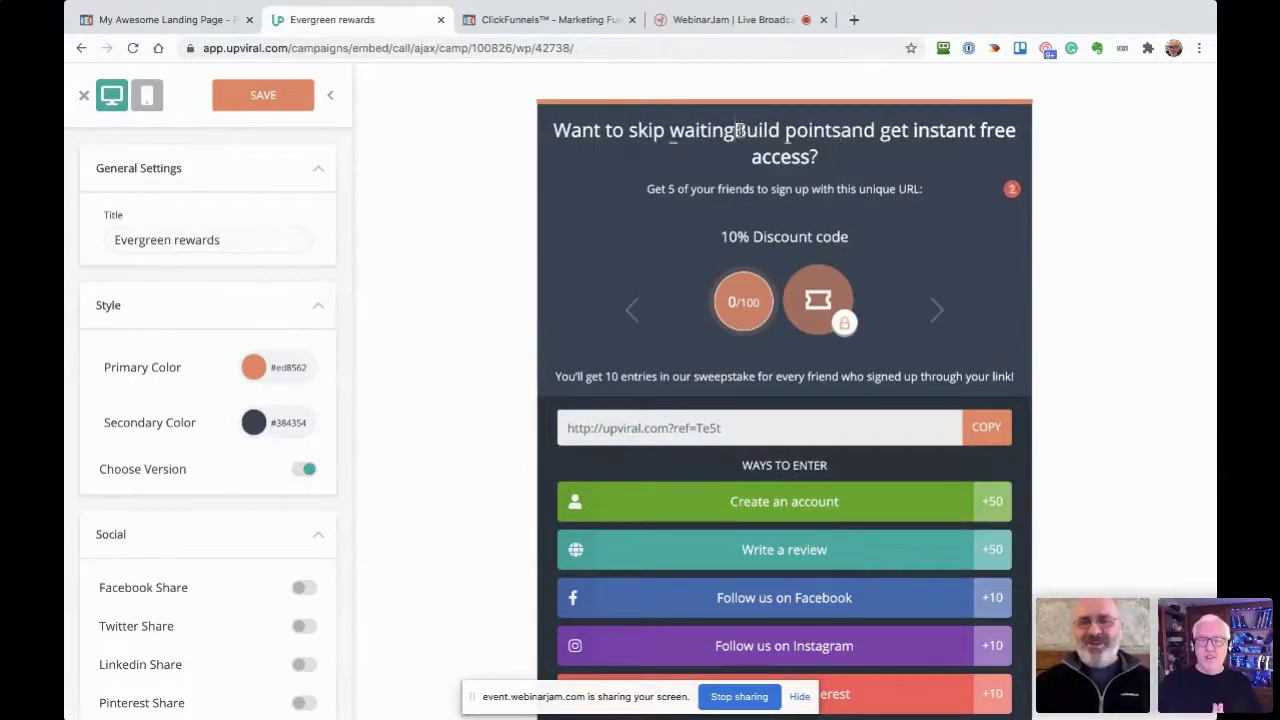
key(BackSpace)
key(BackSpace)
key(BackSpace)
key(BackSpace)
key(BackSpace)
key(BackSpace)
key(BackSpace)
key(BackSpace)
key(BackSpace)
key(BackSpace)
key(BackSpace)
key(BackSpace)
key(BackSpace)
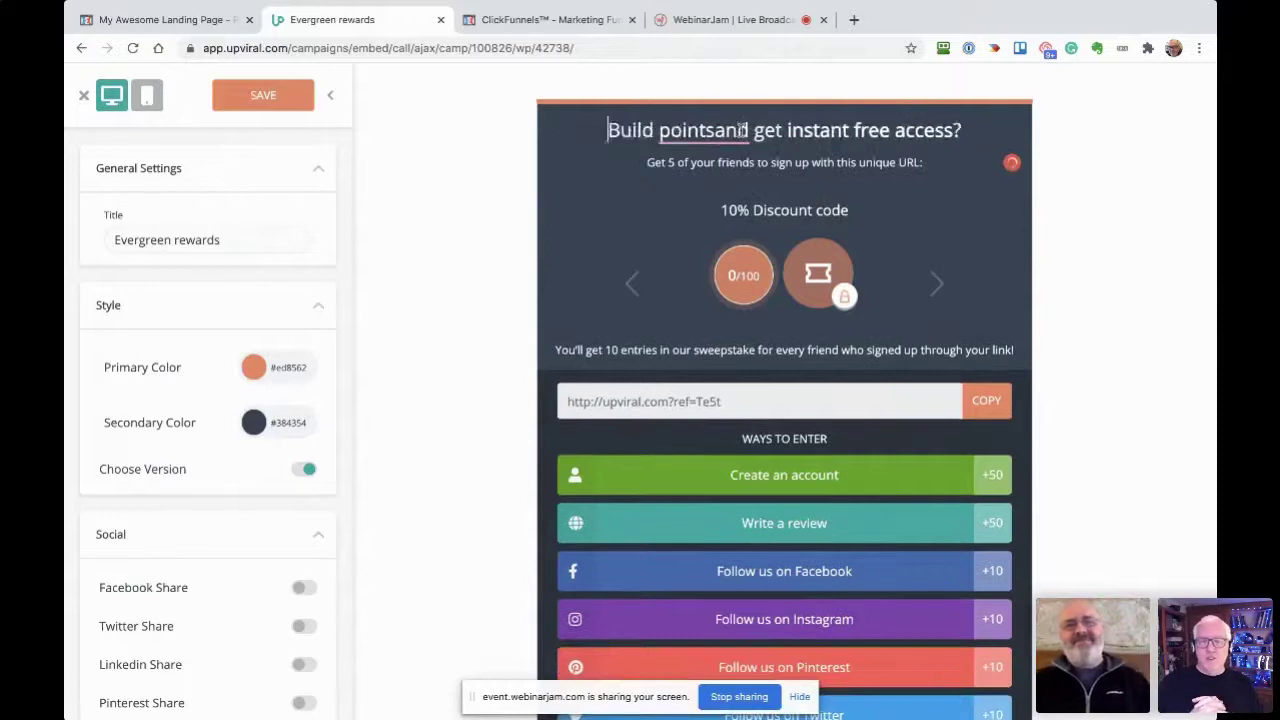
mouse_move(720, 133)
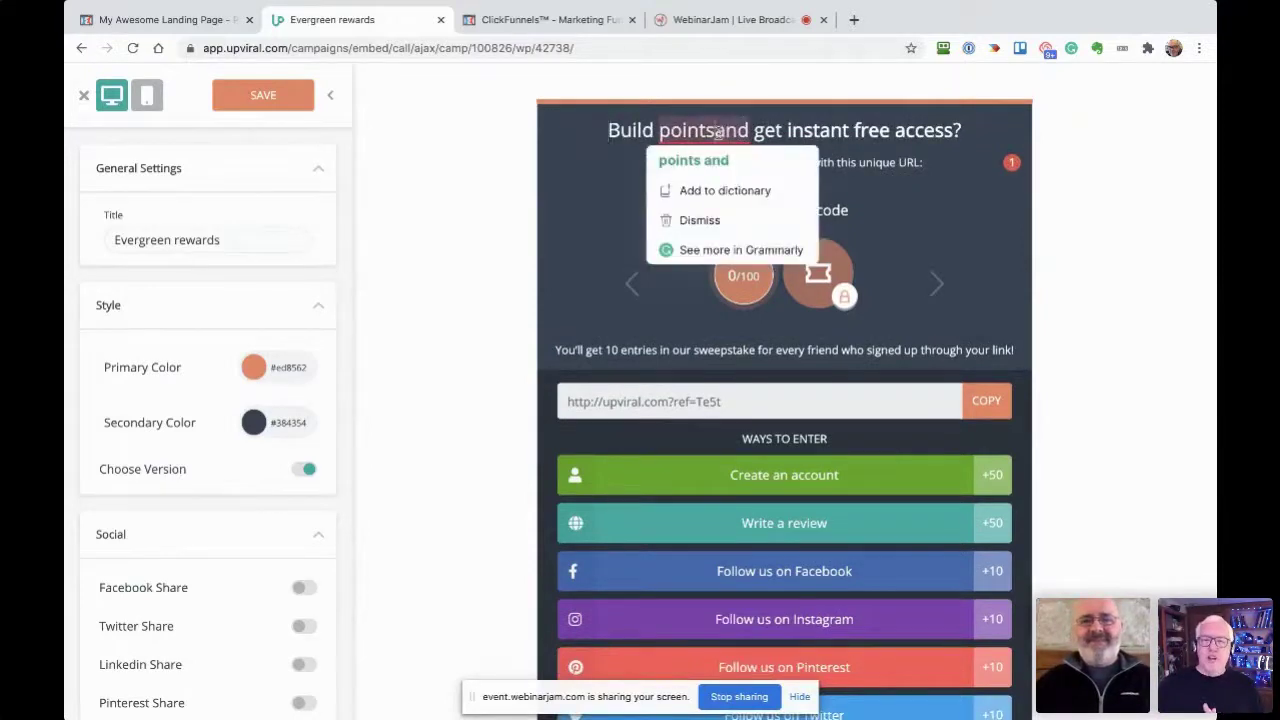
click(717, 133)
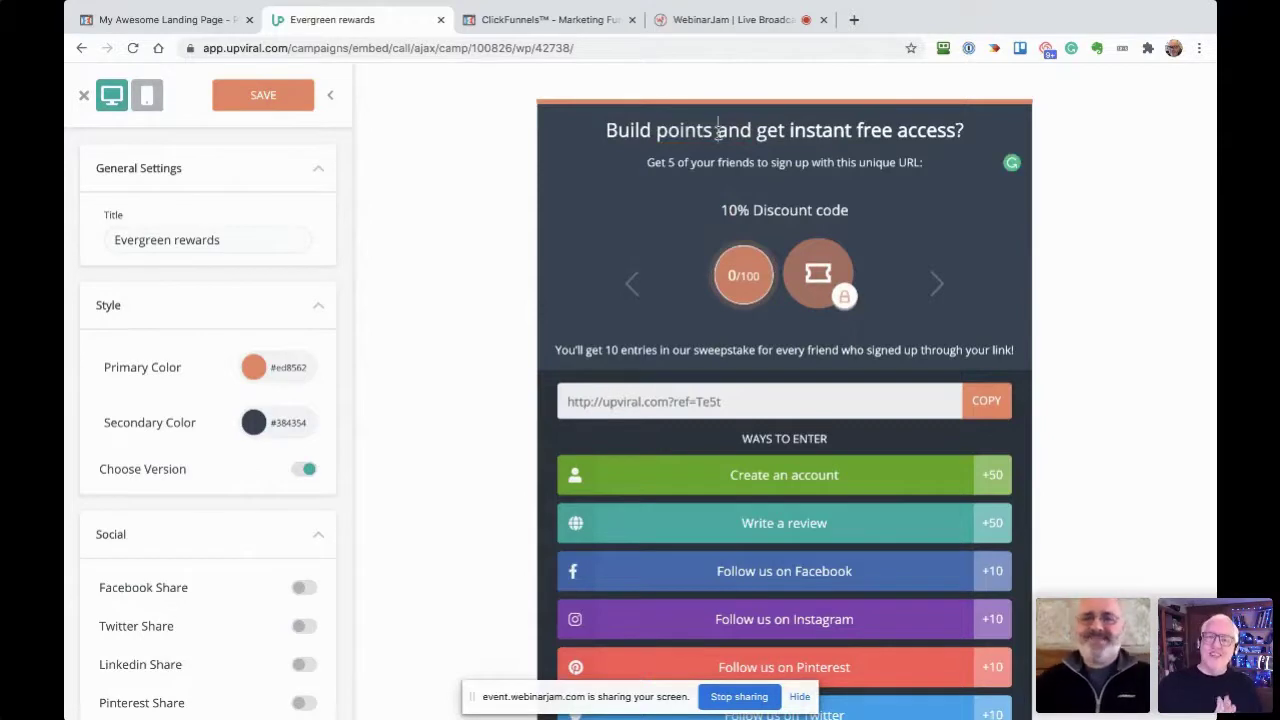
Finish the headline as 'Build your points and get massive discounts!' and save the widget.
click(657, 130)
text(your)
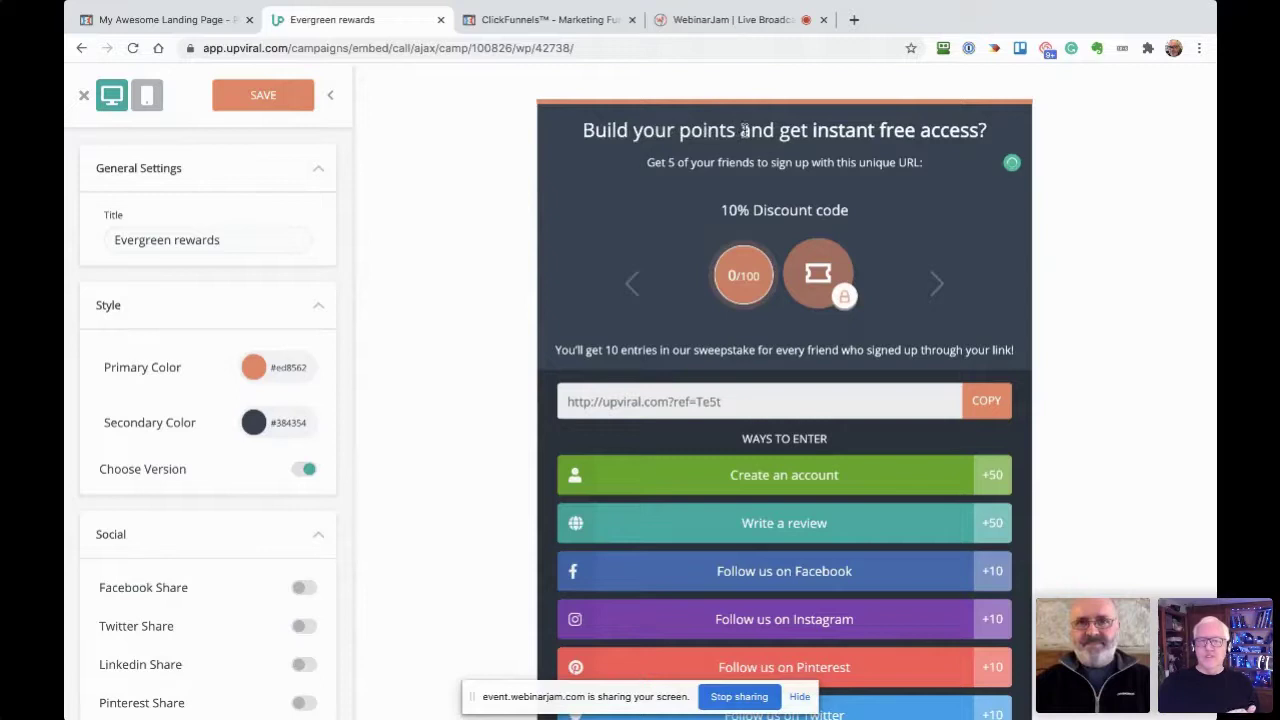
click(812, 130)
text(massive )
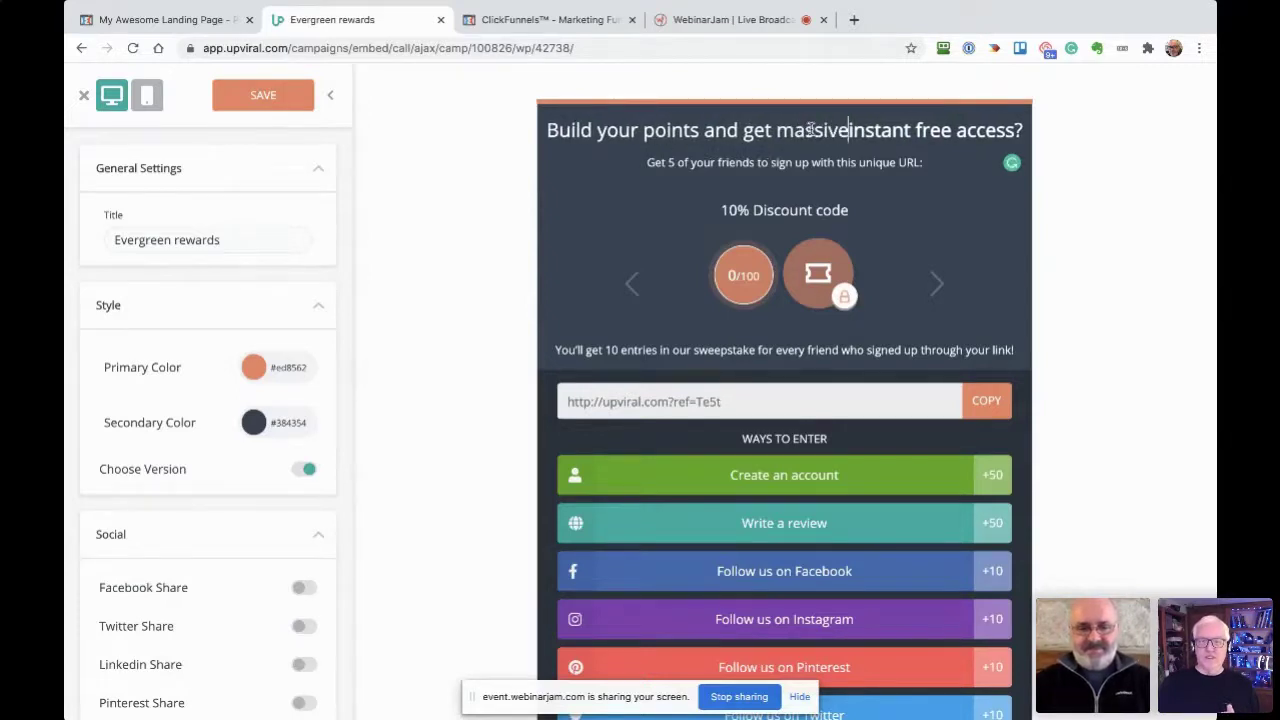
text(discount)
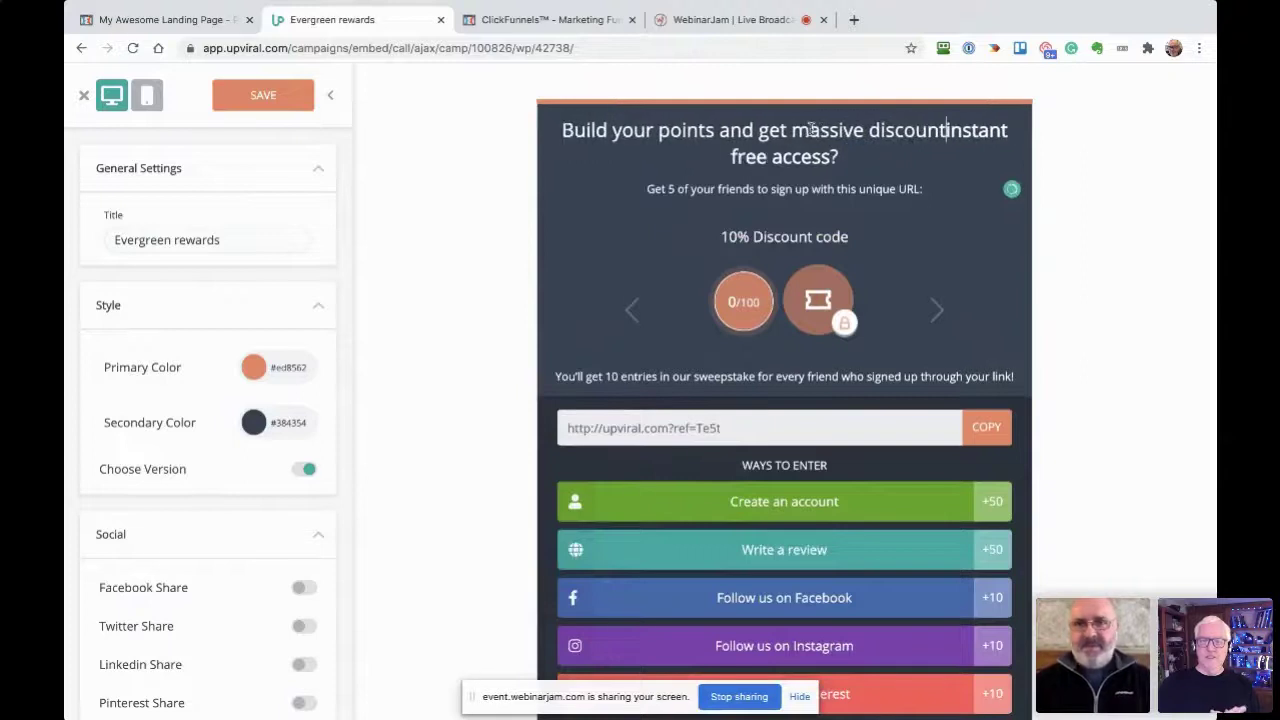
text(s)
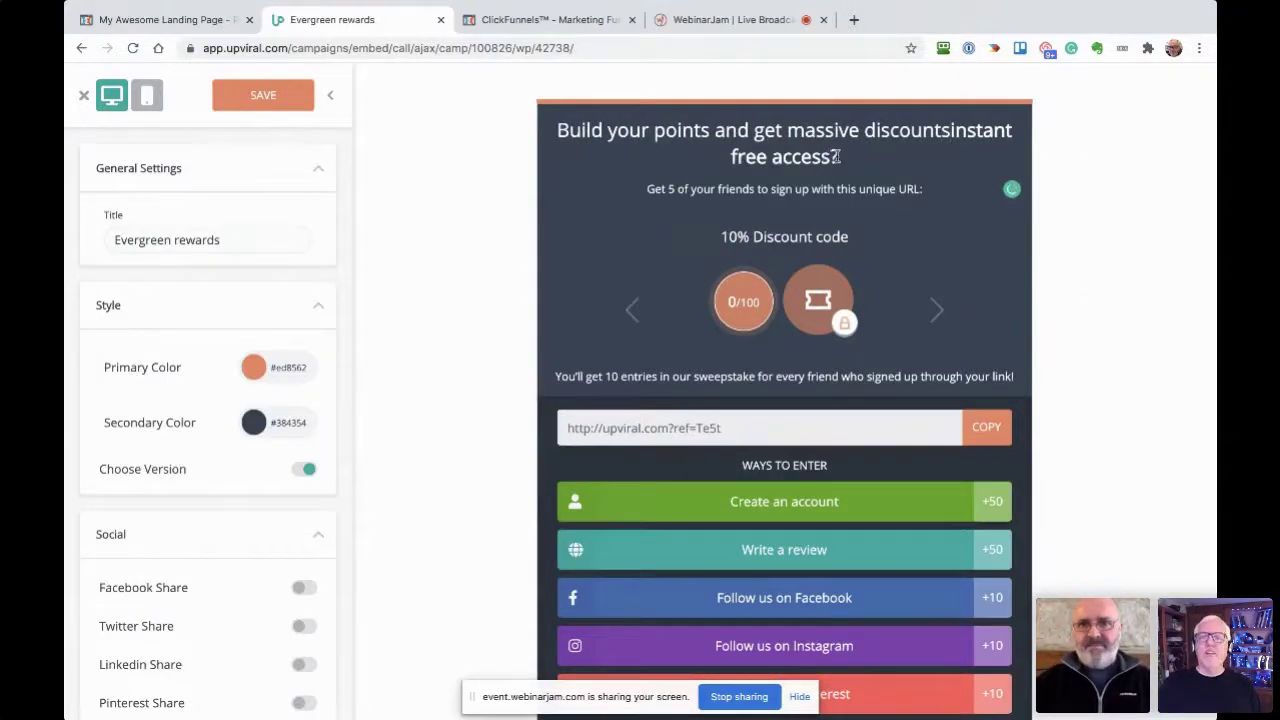
key(BackSpace)
key(BackSpace)
key(BackSpace)
key(BackSpace)
key(BackSpace)
key(BackSpace)
key(BackSpace)
key(BackSpace)
key(BackSpace)
key(BackSpace)
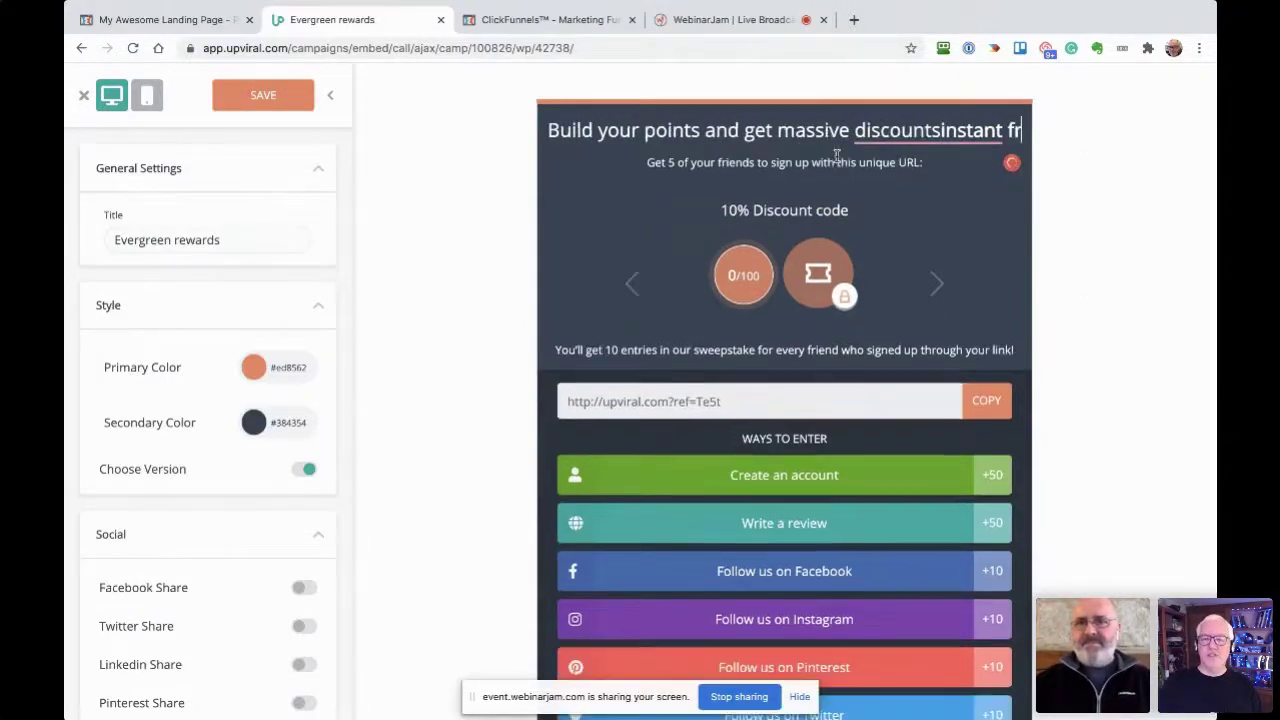
key(BackSpace)
key(BackSpace)
key(BackSpace)
key(BackSpace)
key(BackSpace)
key(BackSpace)
key(BackSpace)
key(BackSpace)
key(BackSpace)
key(BackSpace)
text(!)
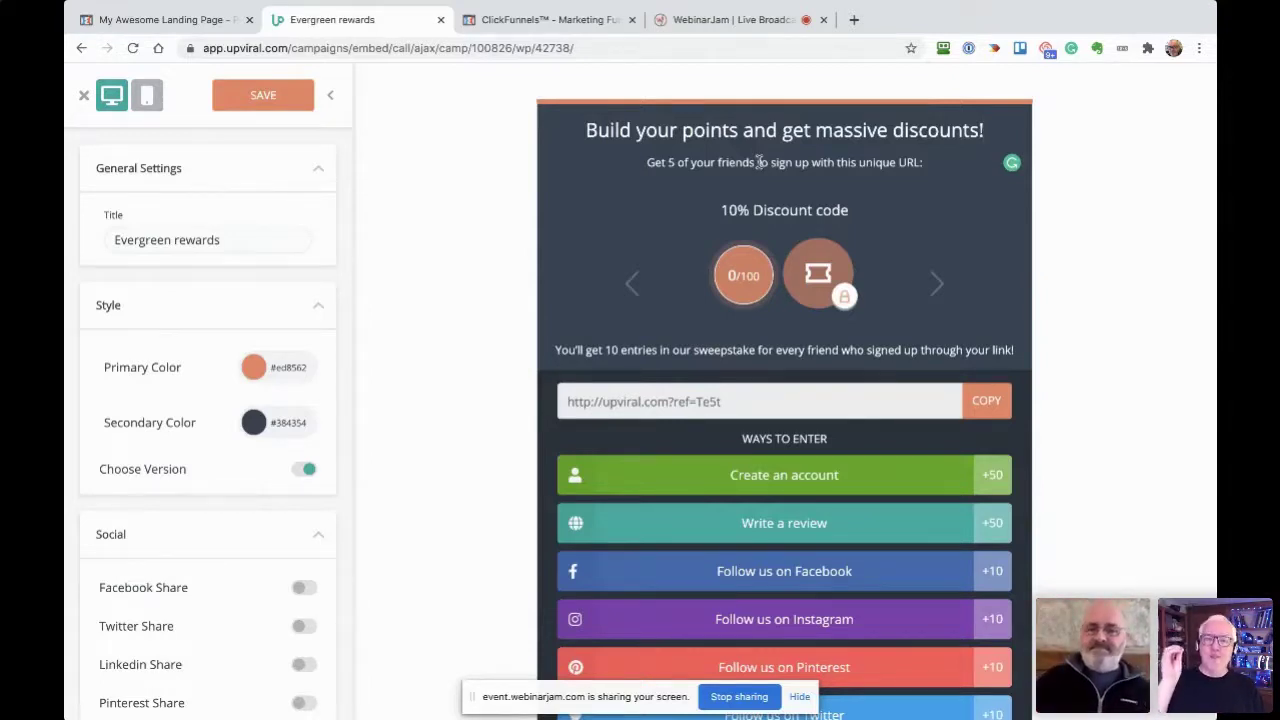
click(274, 96)
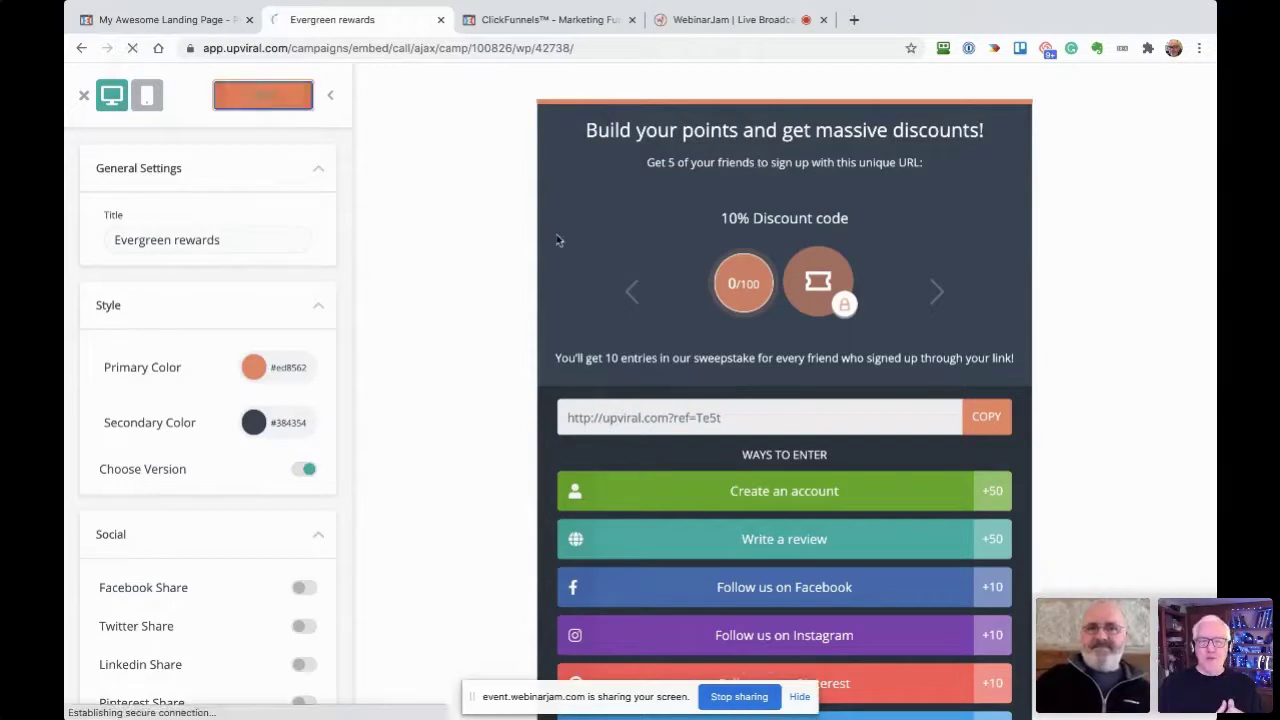
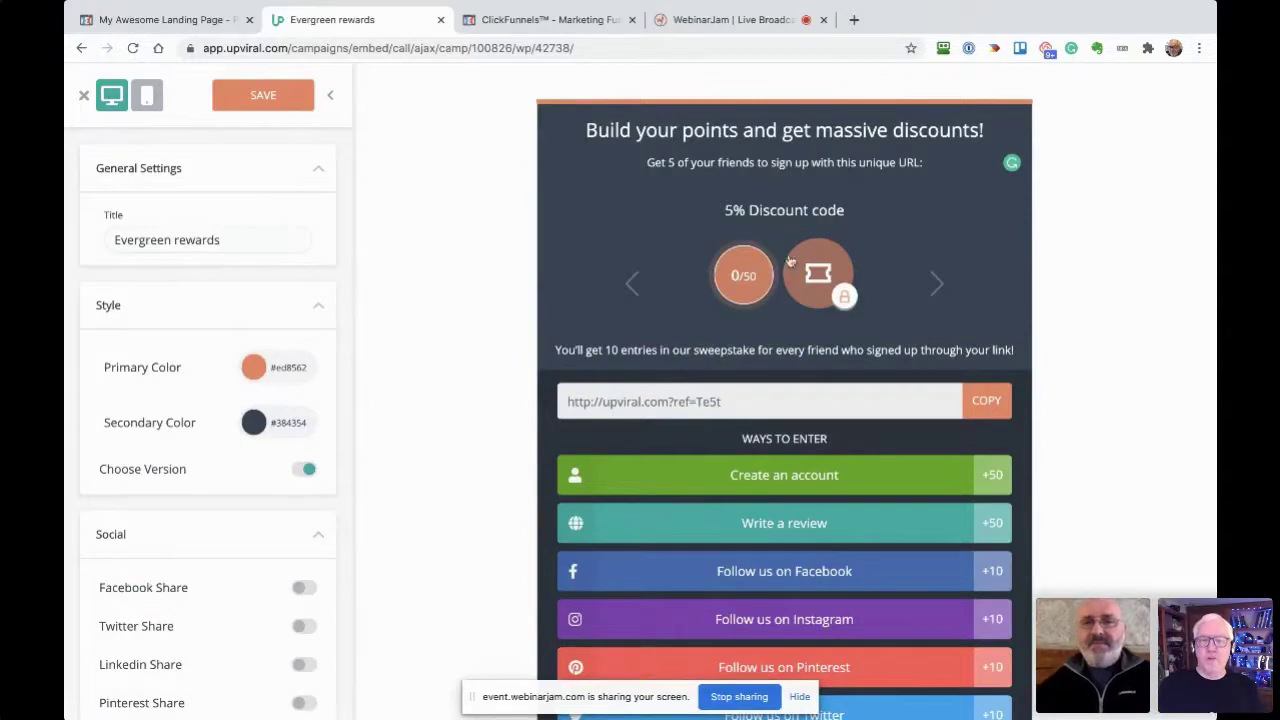
Replace the subtitle's opening wording with 'You have'.
double_click(624, 349)
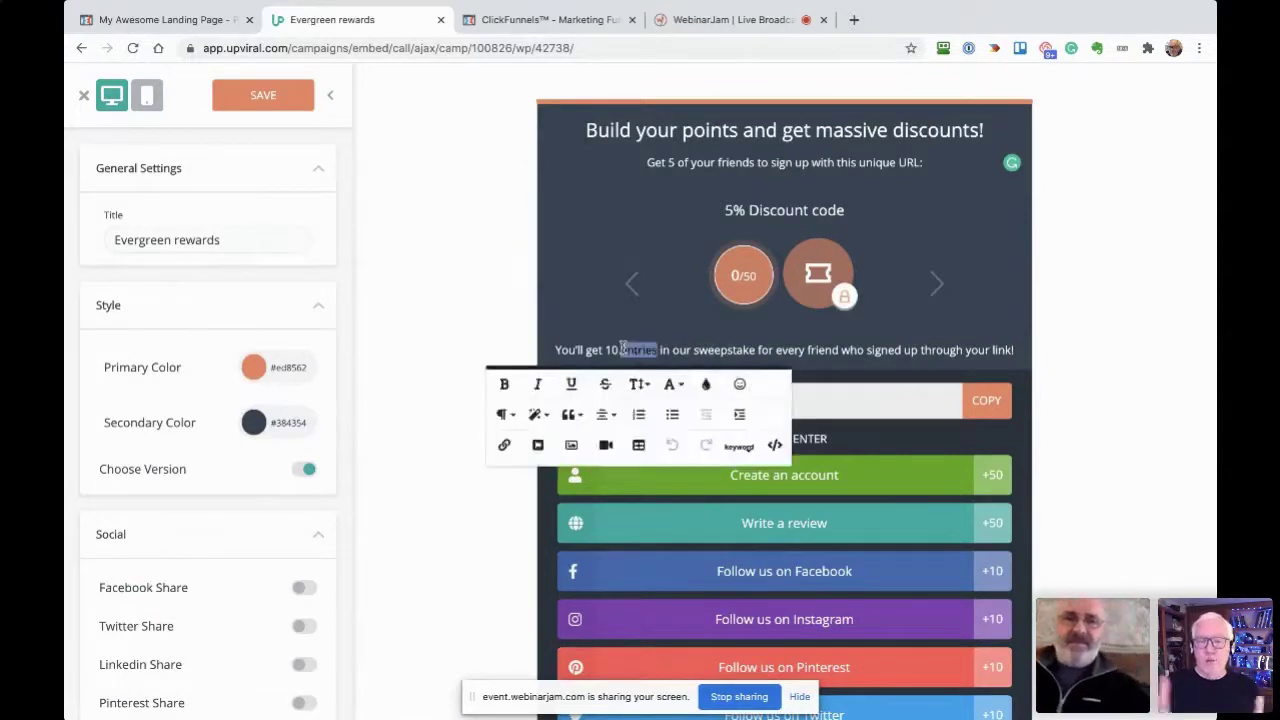
click(622, 348)
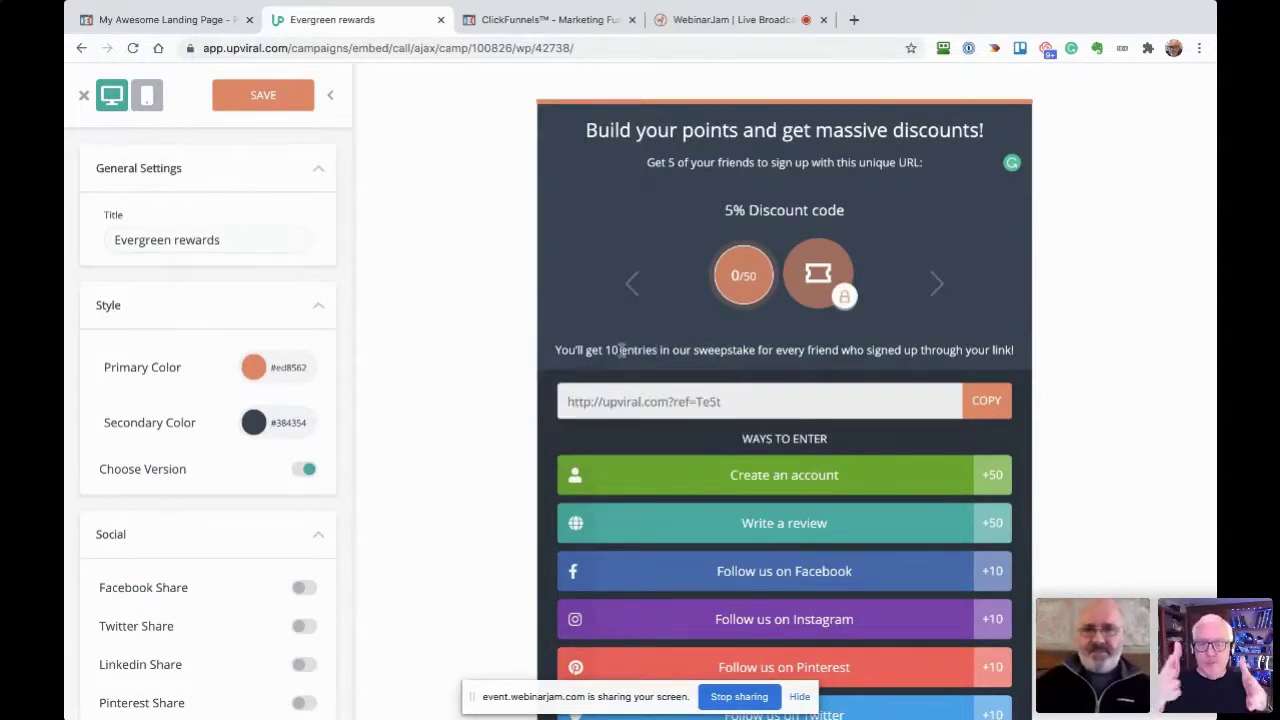
double_click(722, 162)
click(722, 162)
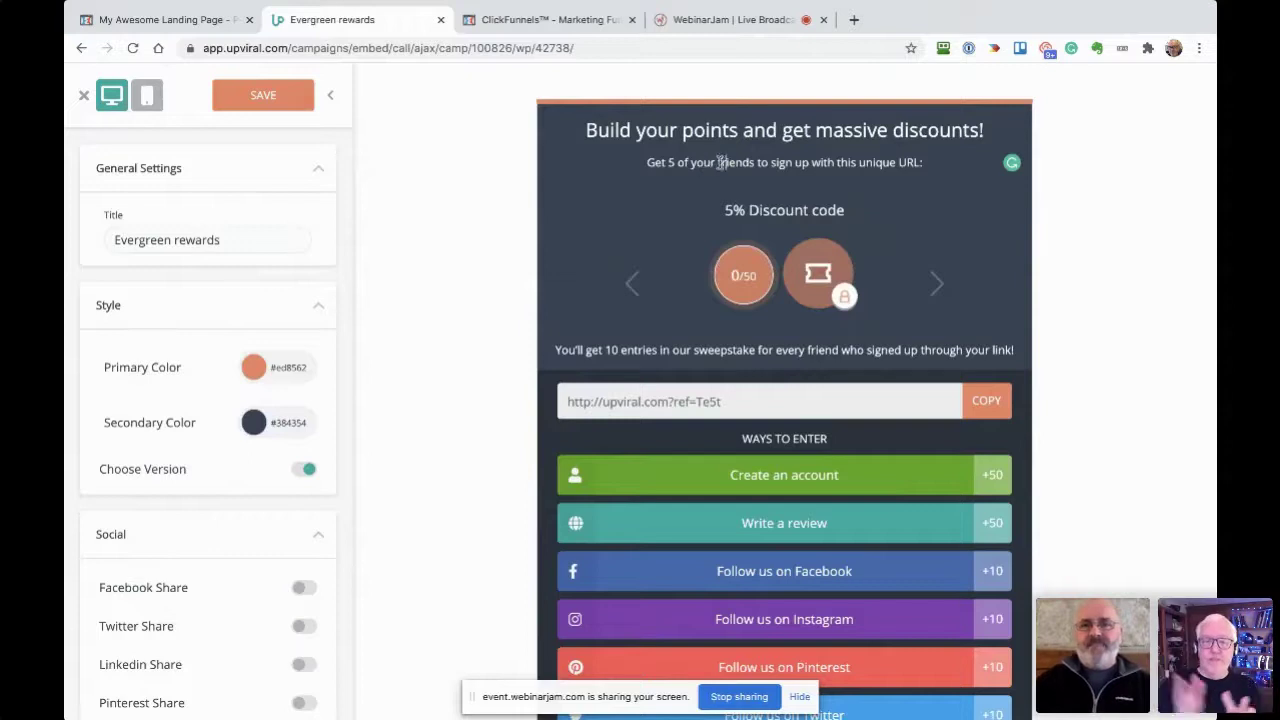
key(BackSpace)
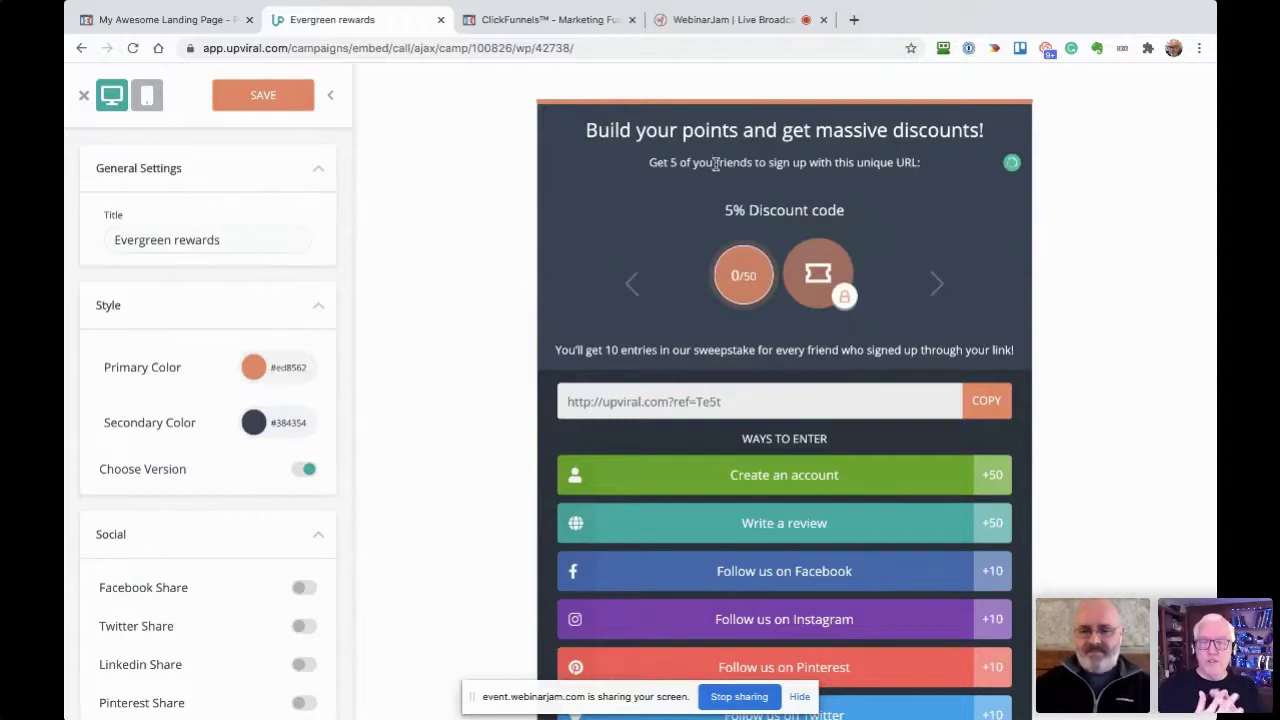
key(BackSpace)
key(BackSpace)
key(BackSpace)
key(BackSpace)
key(BackSpace)
key(BackSpace)
key(BackSpace)
key(BackSpace)
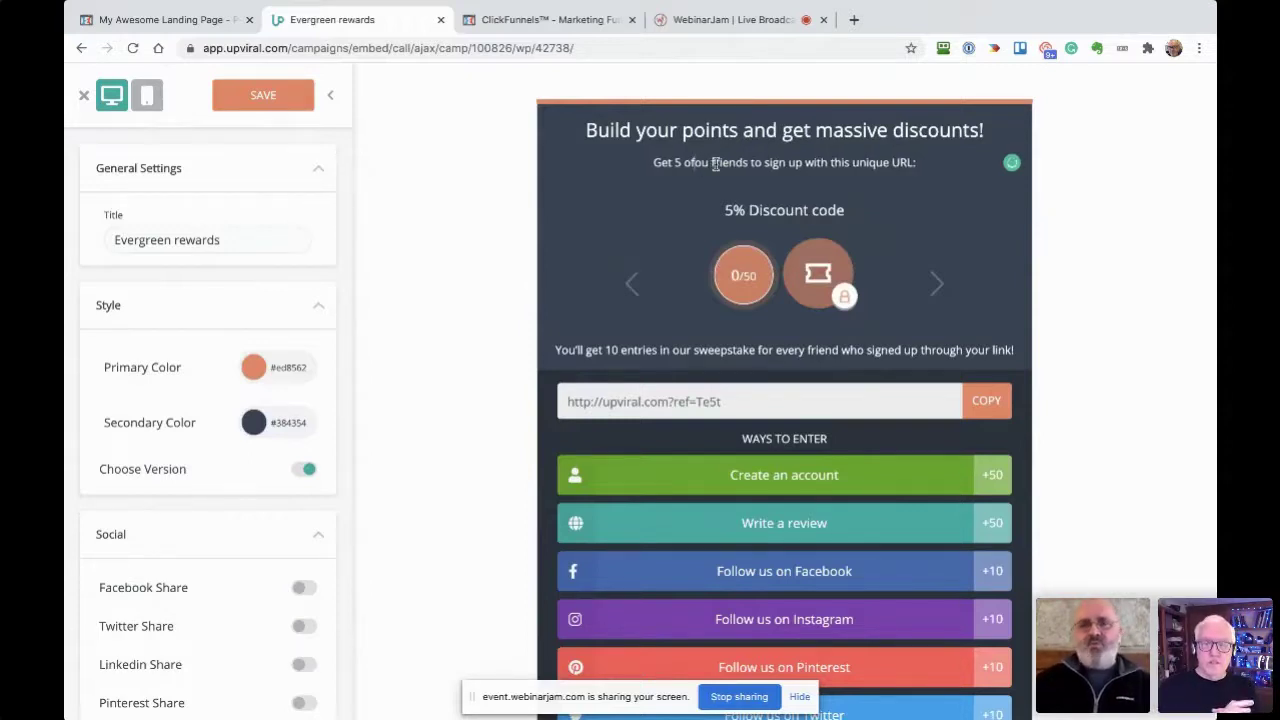
key(BackSpace)
key(BackSpace)
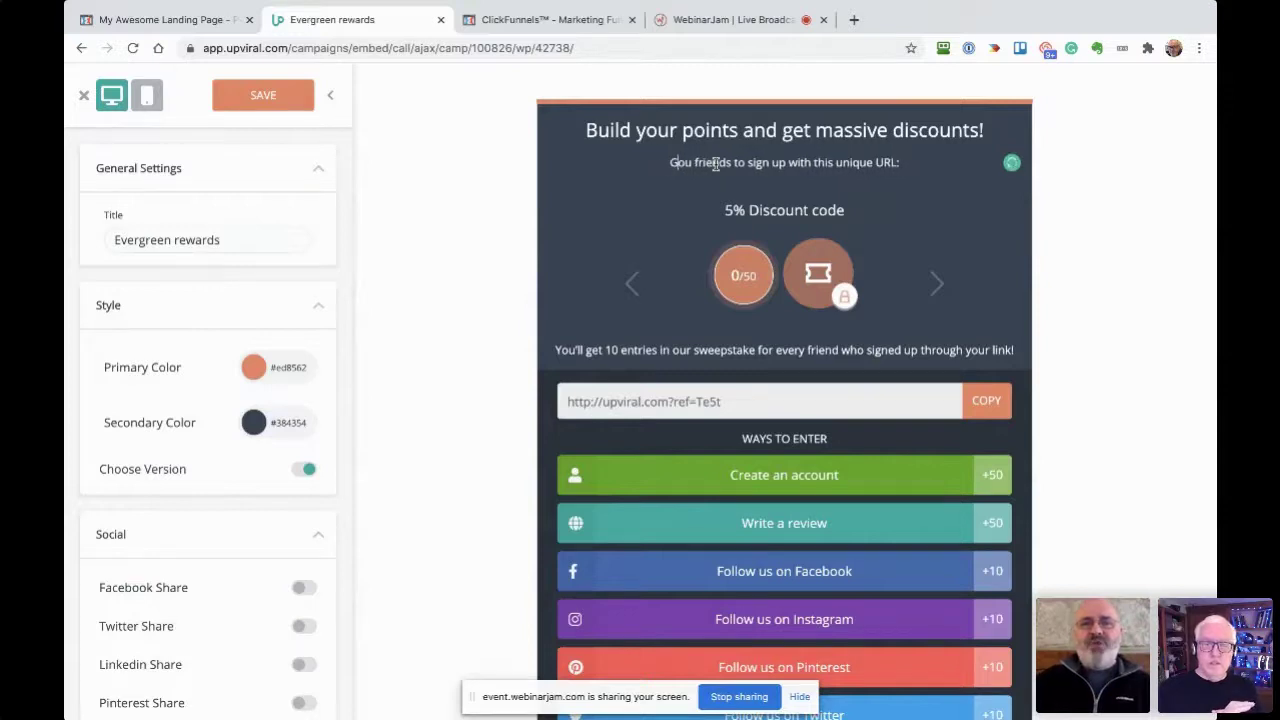
text(Y)
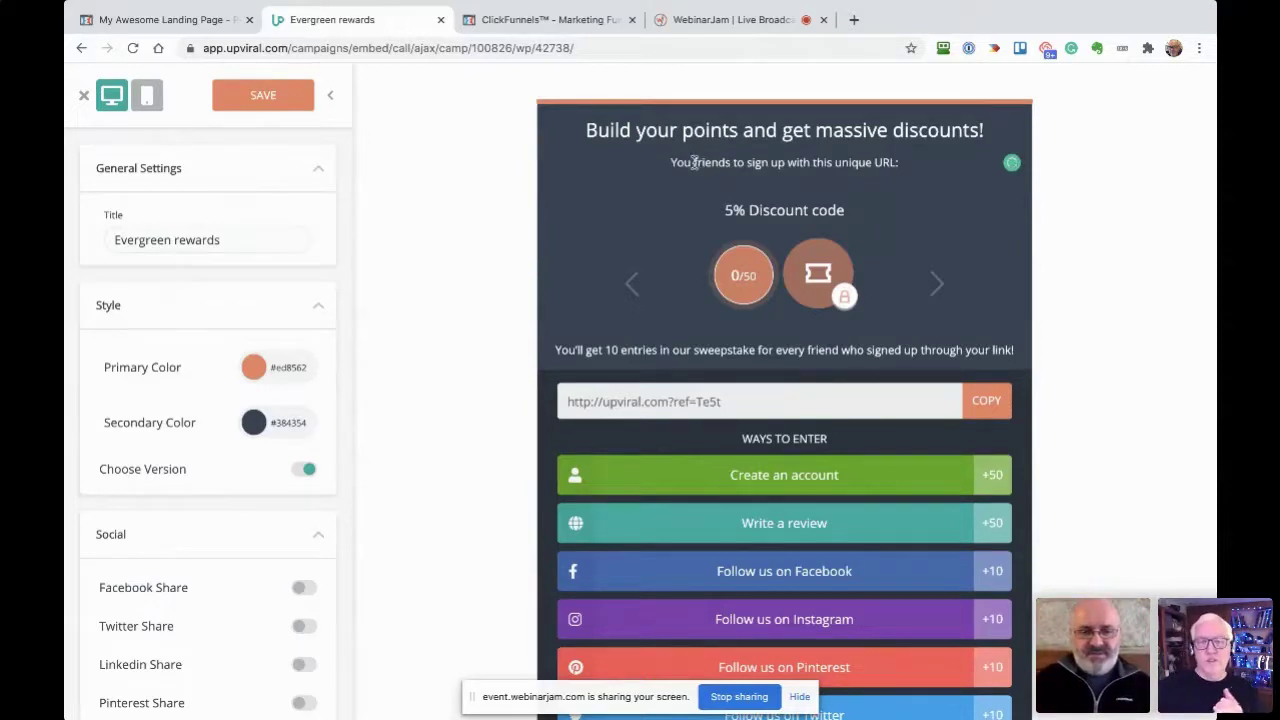
text(have)
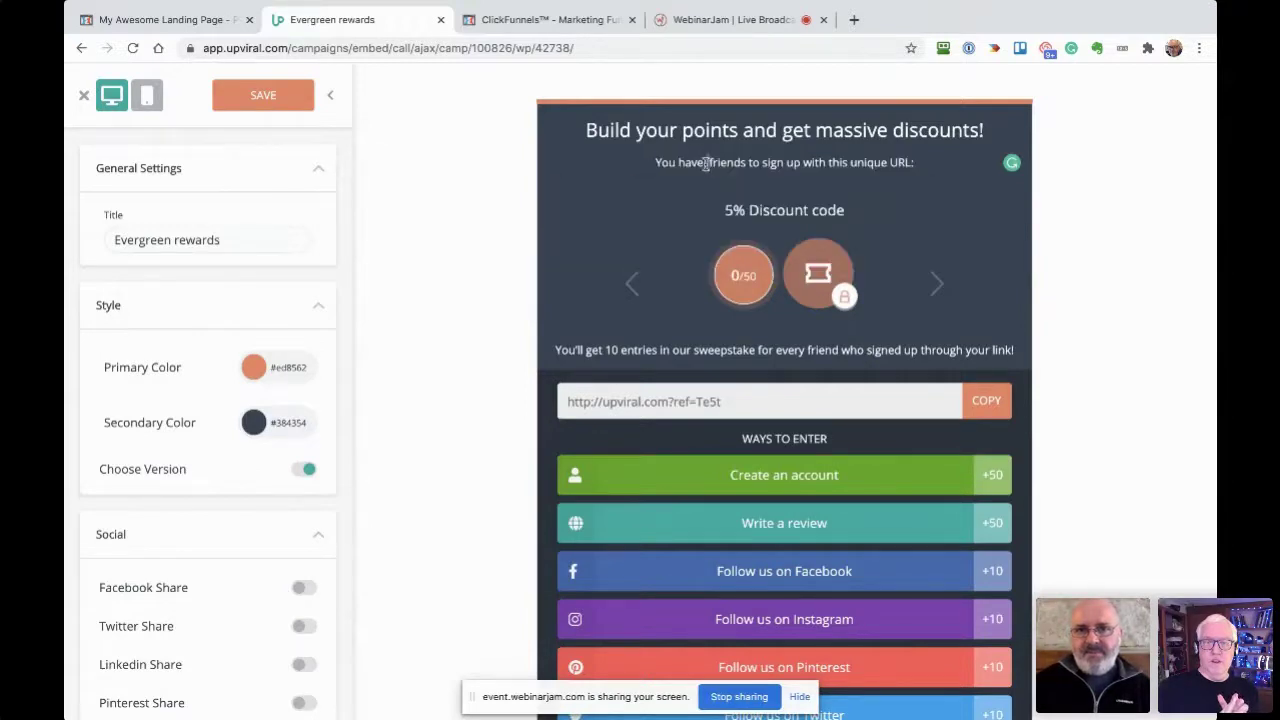
Insert the Total Points keyword after 'You have' in the subtitle.
click(706, 163)
click(808, 259)
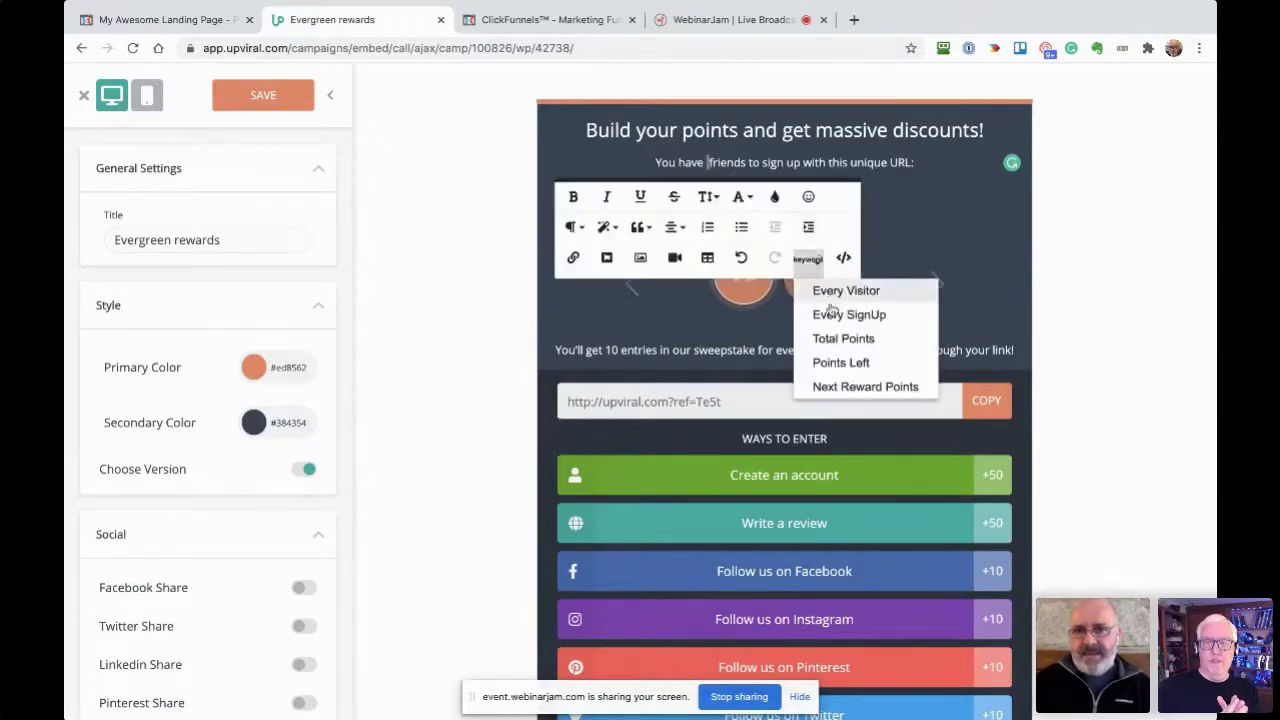
click(840, 338)
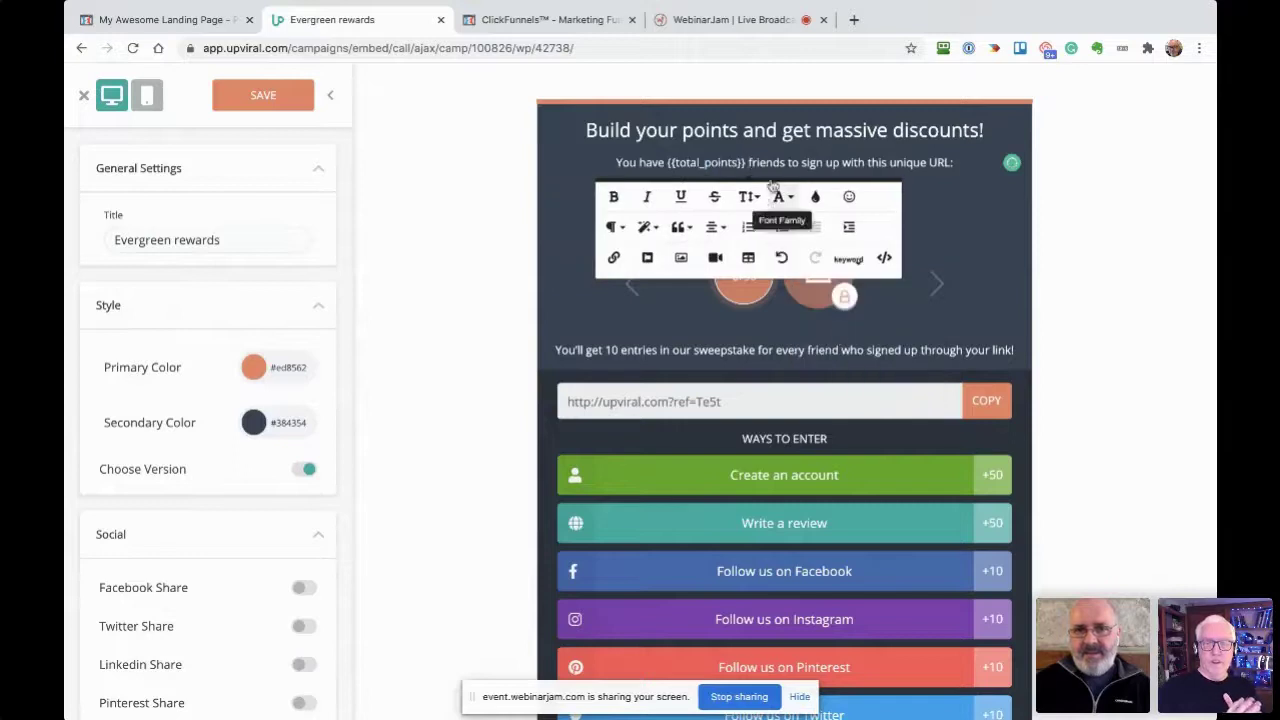
key(Escape)
Delete the leftover subtitle wording to leave 'You have {{total_points}}:' and save the widget.
click(926, 163)
key(BackSpace)
key(BackSpace)
key(BackSpace)
key(BackSpace)
key(BackSpace)
key(BackSpace)
key(BackSpace)
key(BackSpace)
key(BackSpace)
key(BackSpace)
key(BackSpace)
key(BackSpace)
key(BackSpace)
key(BackSpace)
key(BackSpace)
key(BackSpace)
key(BackSpace)
key(BackSpace)
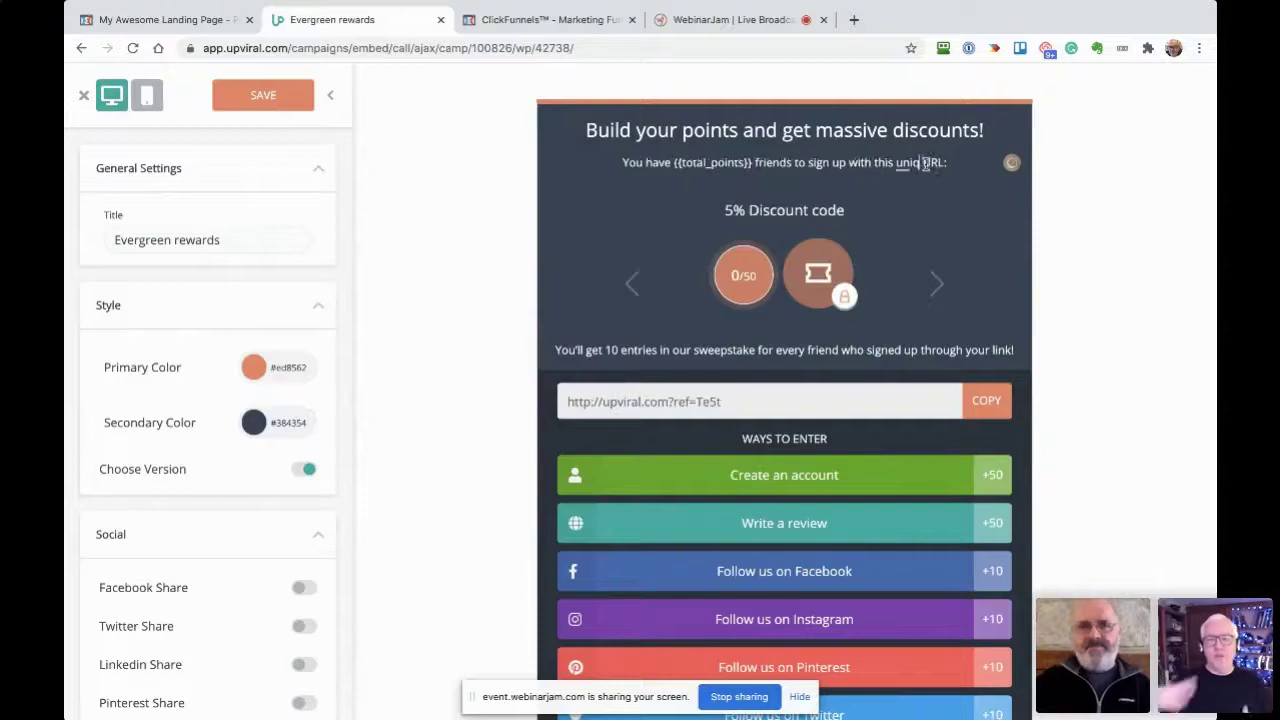
key(BackSpace)
key(BackSpace)
key(BackSpace)
key(BackSpace)
key(BackSpace)
key(BackSpace)
key(BackSpace)
key(BackSpace)
key(BackSpace)
key(BackSpace)
key(BackSpace)
key(BackSpace)
key(BackSpace)
key(BackSpace)
key(BackSpace)
key(BackSpace)
key(BackSpace)
key(BackSpace)
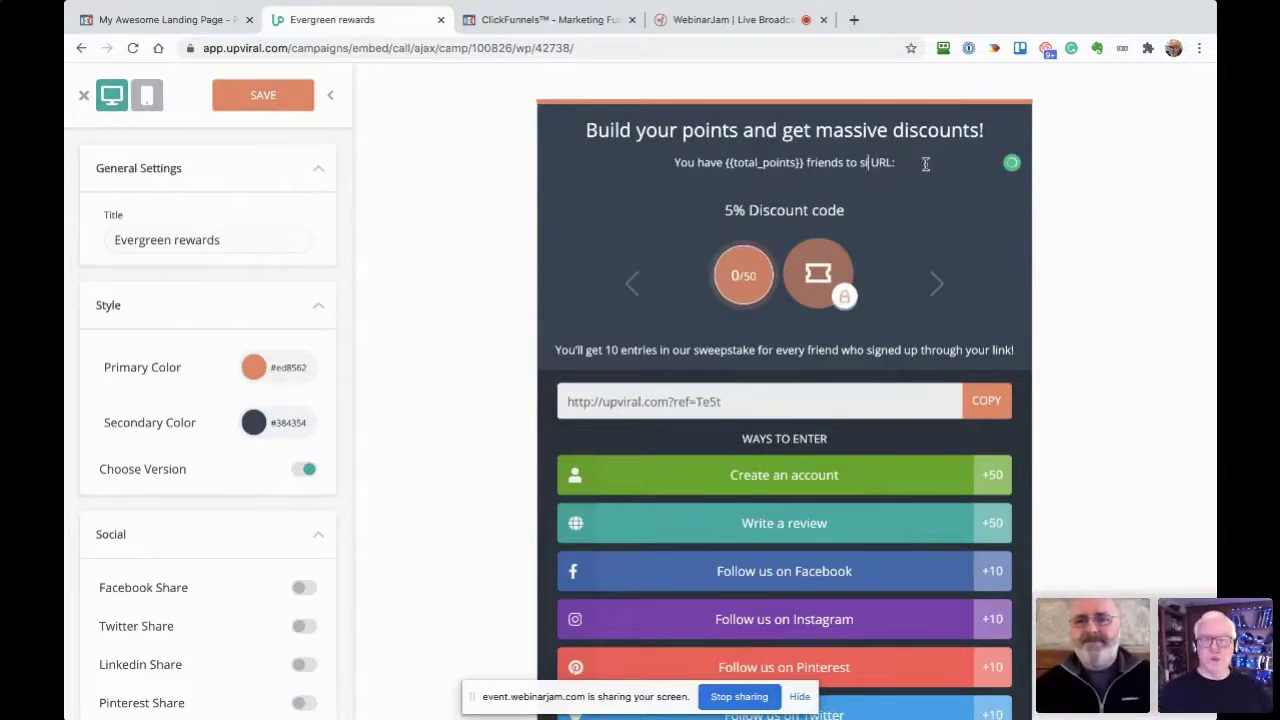
key(Right)
key(BackSpace)
key(BackSpace)
key(BackSpace)
key(BackSpace)
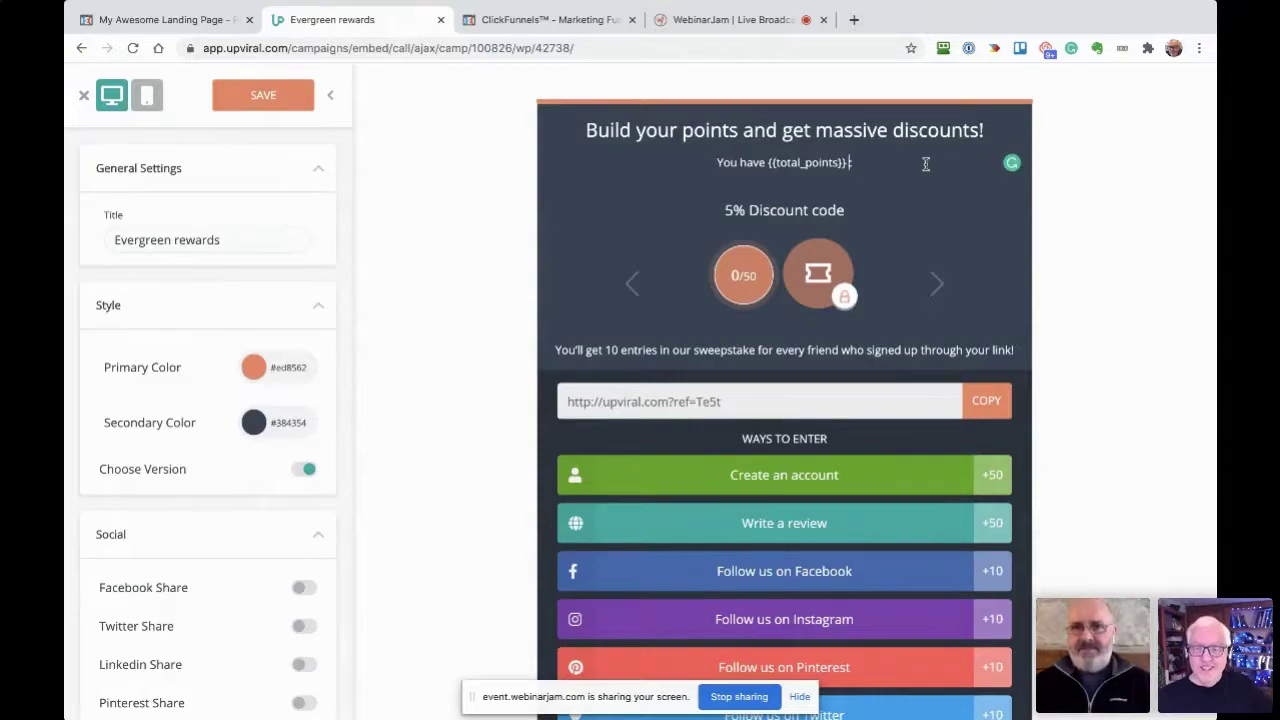
key(BackSpace)
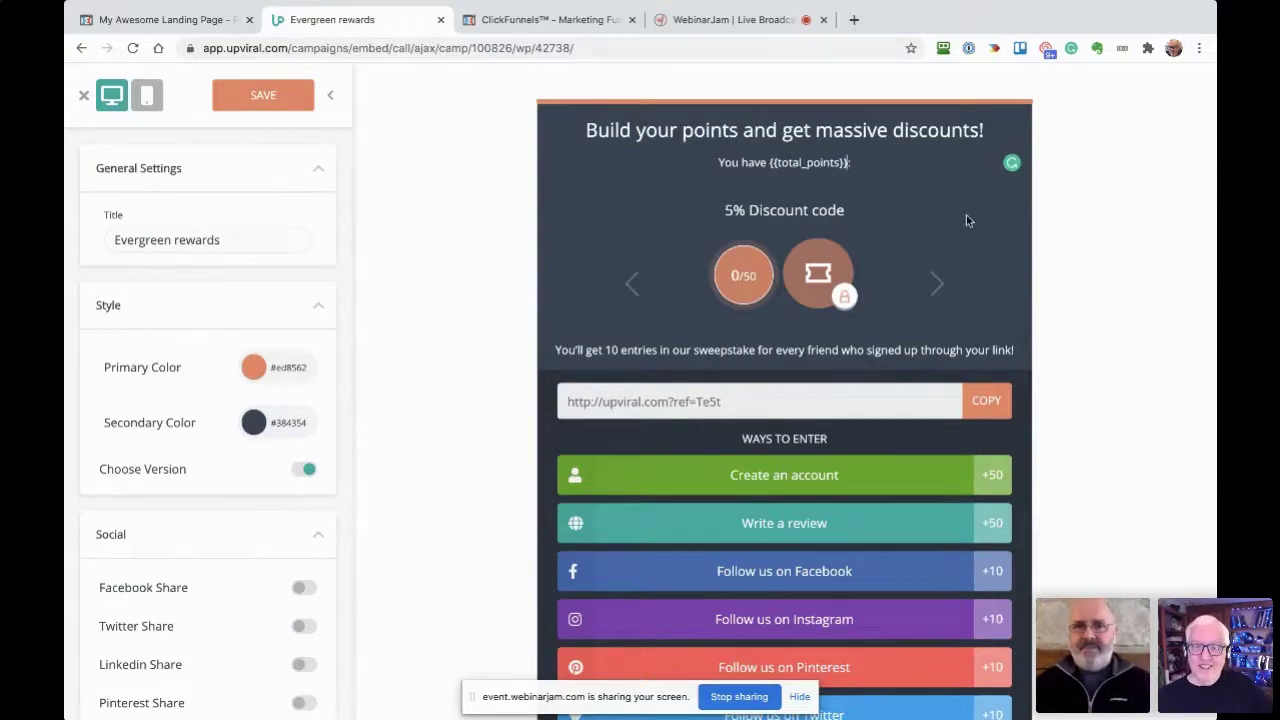
click(274, 96)
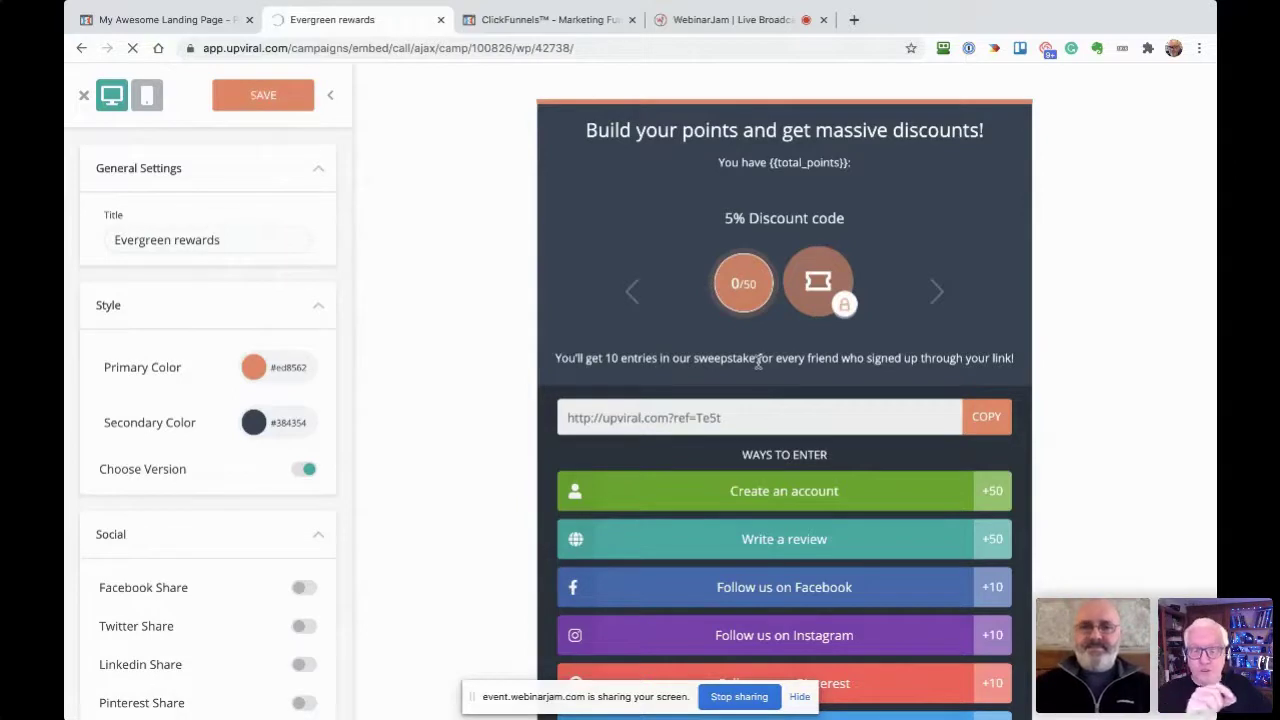
Rewrite the points line as 'You need {{next_reward_points}} get get your next discount.' using the Next Reward Points keyword.
triple_click(788, 354)
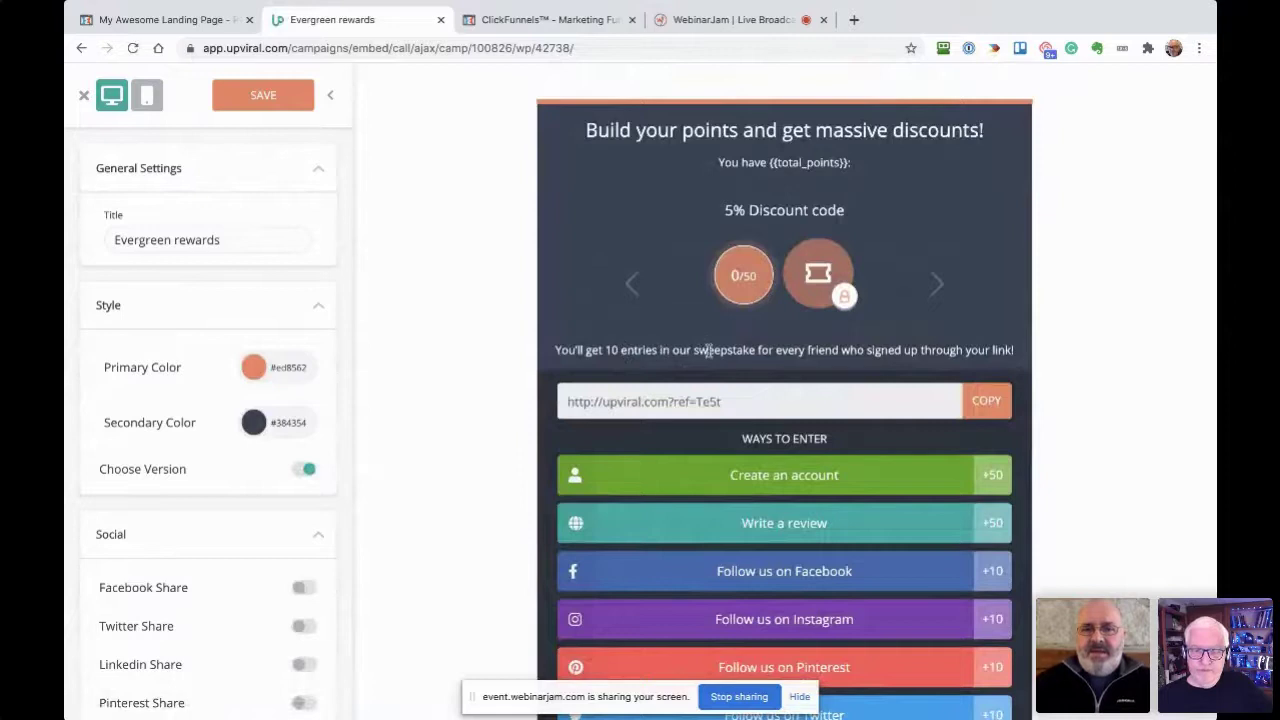
double_click(622, 350)
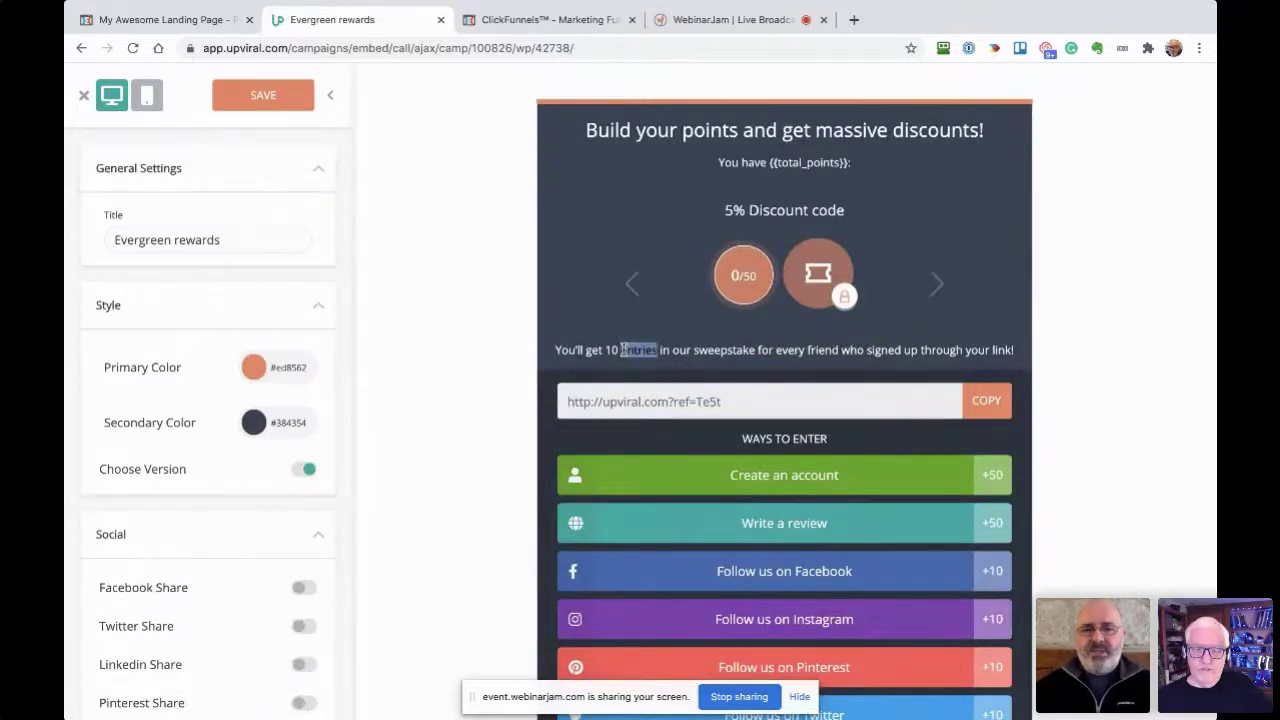
click(750, 449)
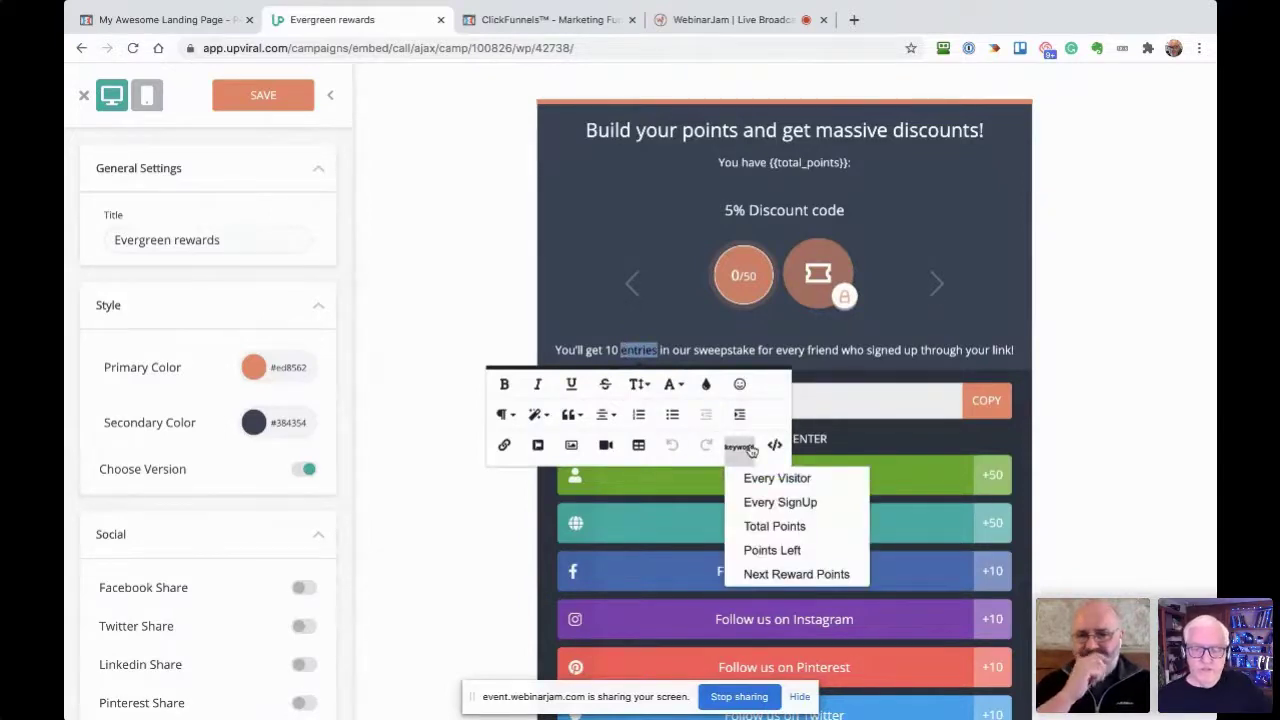
click(785, 576)
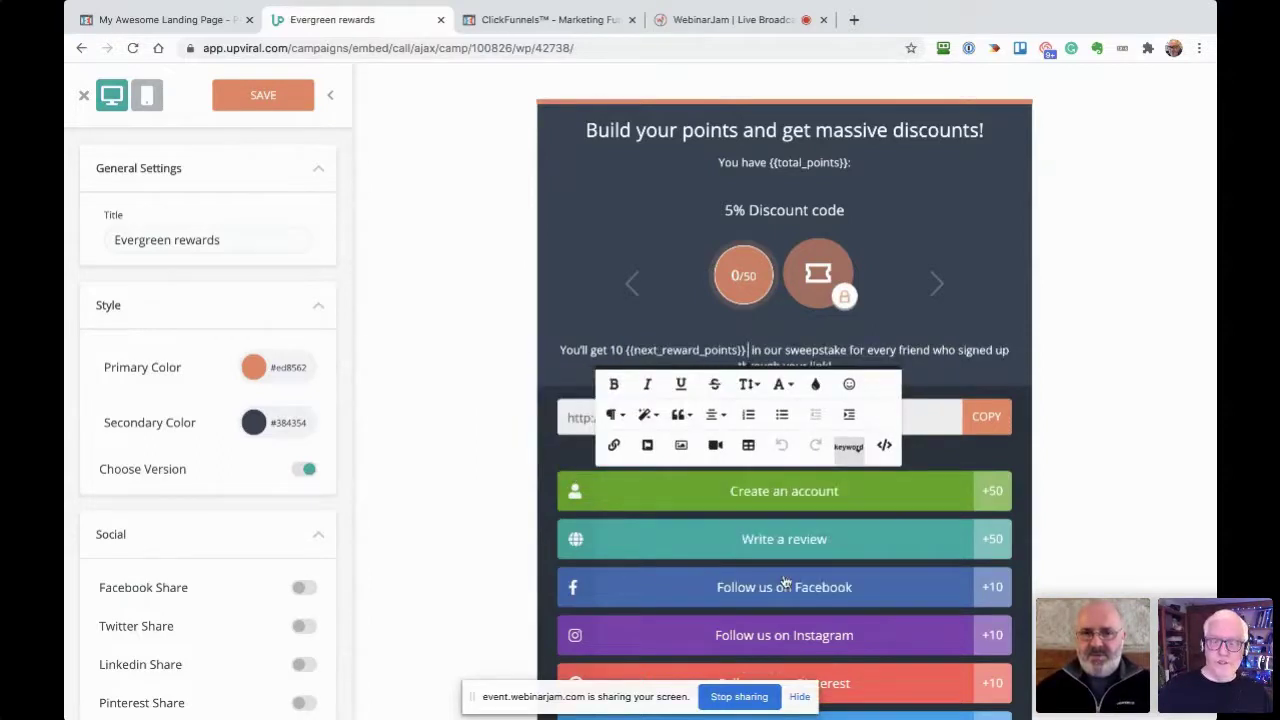
key(Left)
key(BackSpace)
key(BackSpace)
key(BackSpace)
key(BackSpace)
key(BackSpace)
key(BackSpace)
key(BackSpace)
key(BackSpace)
key(BackSpace)
key(BackSpace)
key(BackSpace)
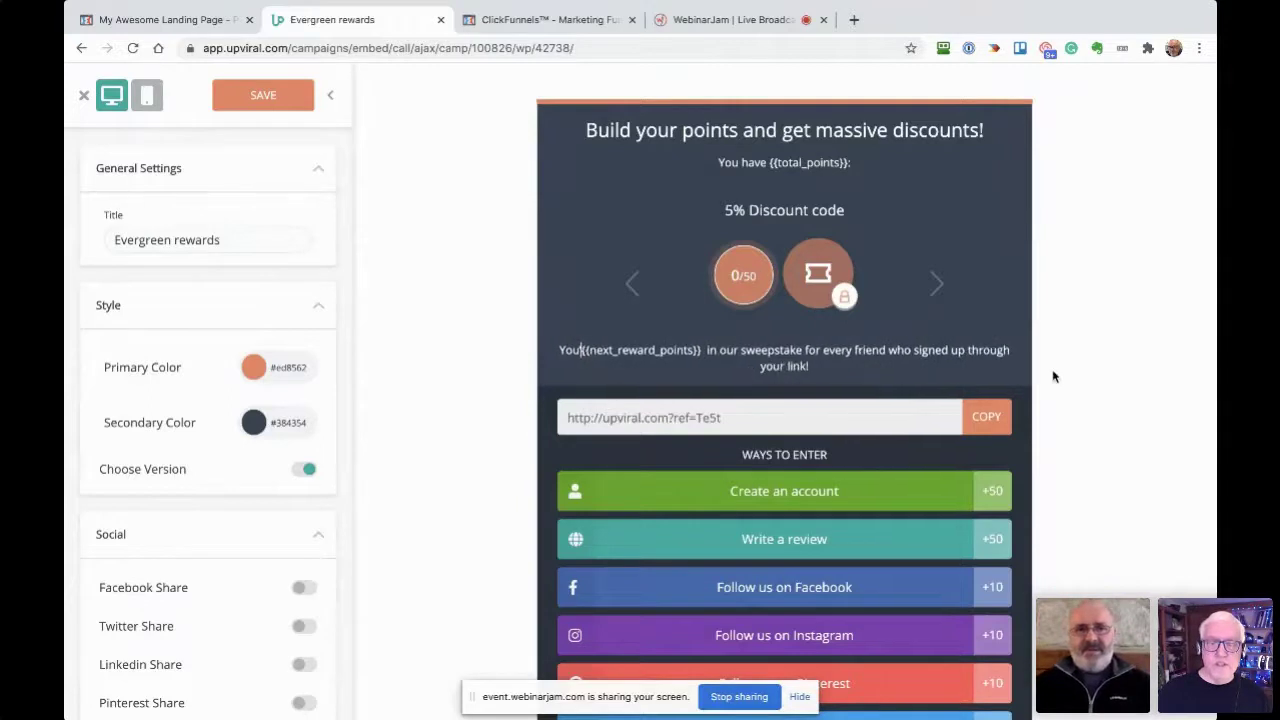
key(BackSpace)
text(nee)
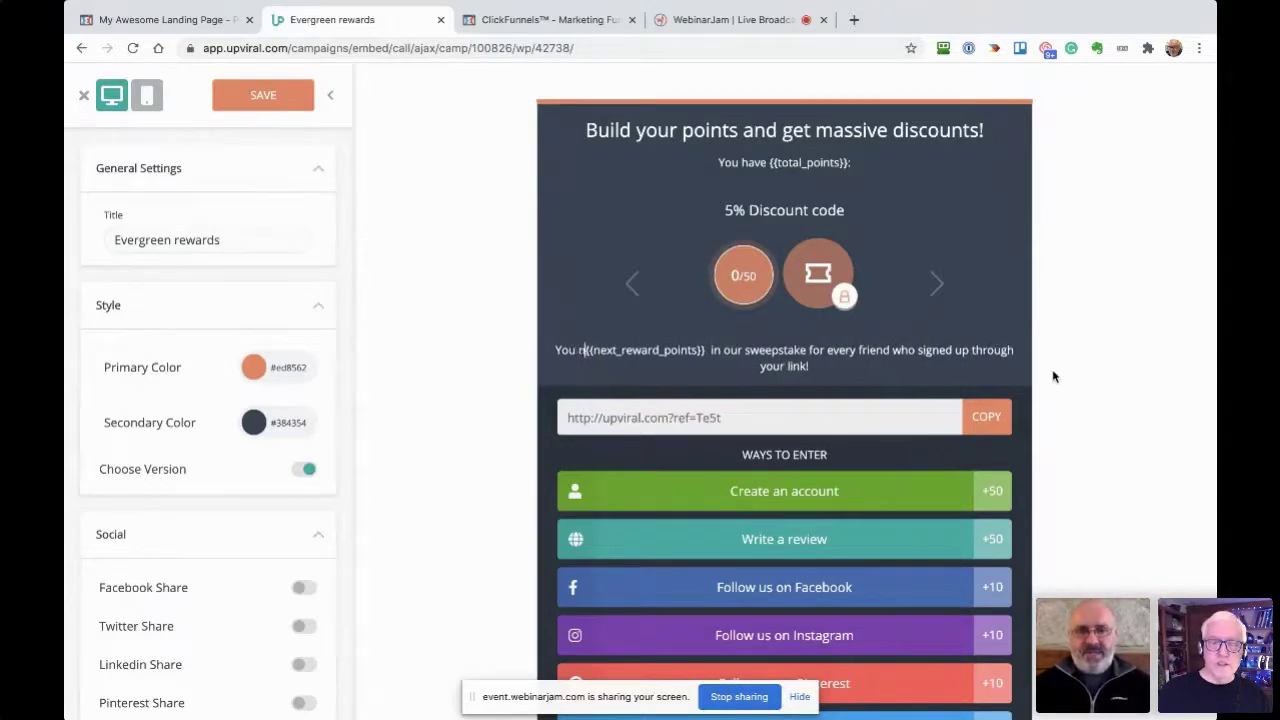
text(d)
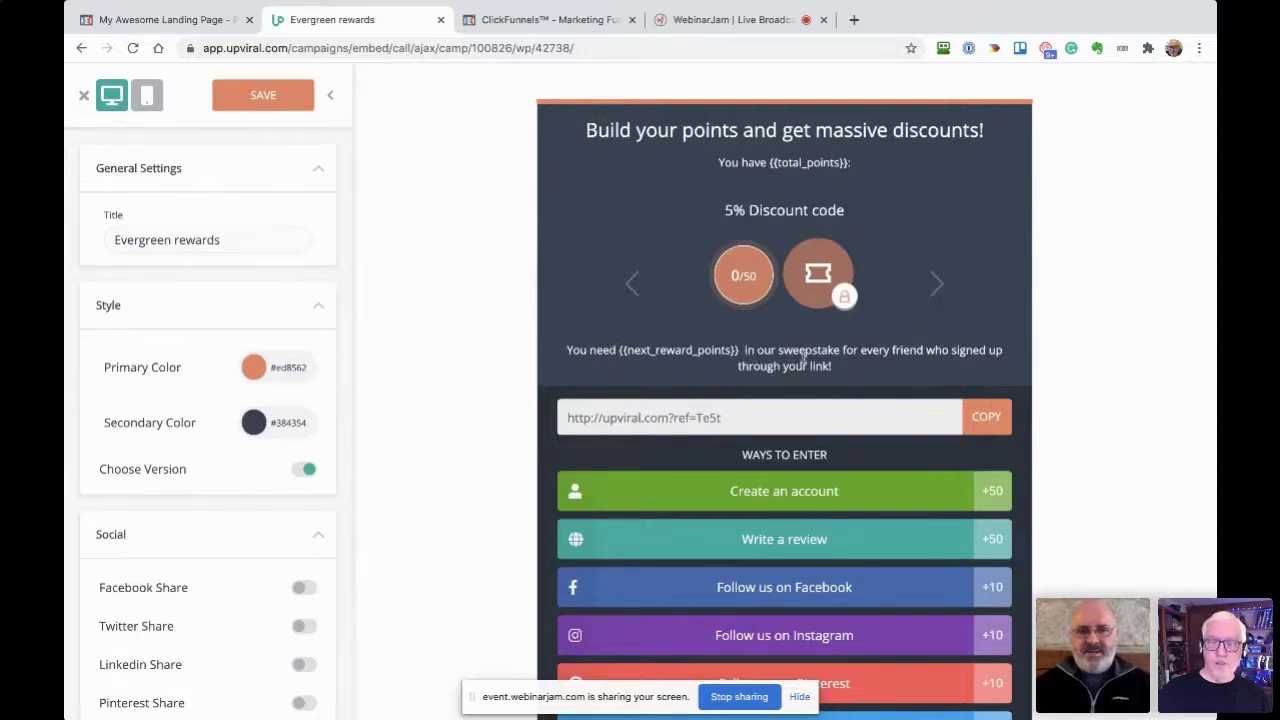
text(get get)
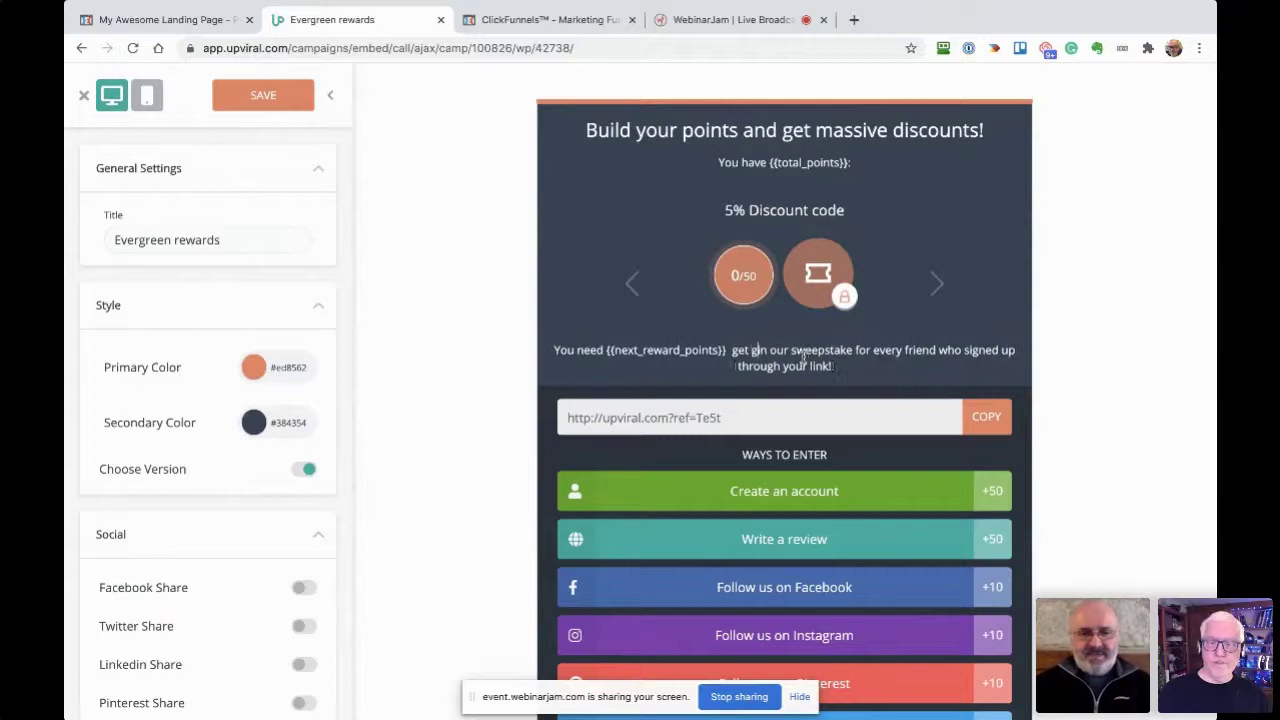
text( your next)
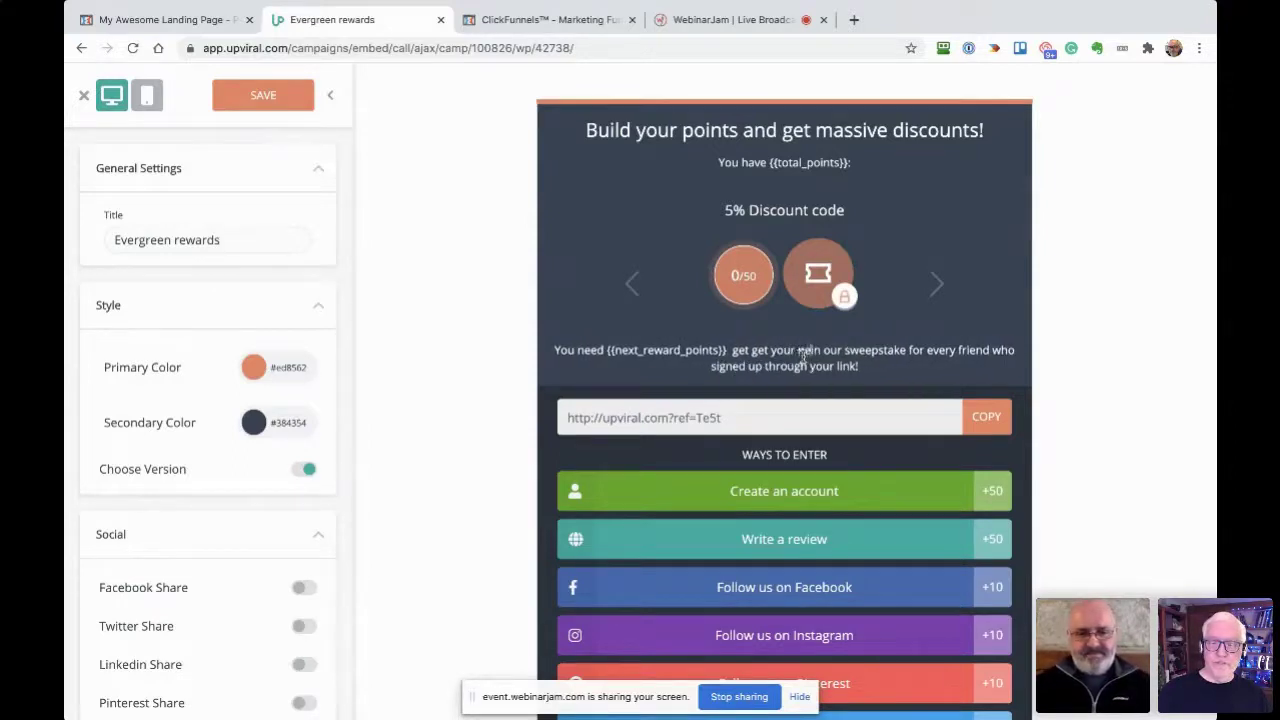
text( discount)
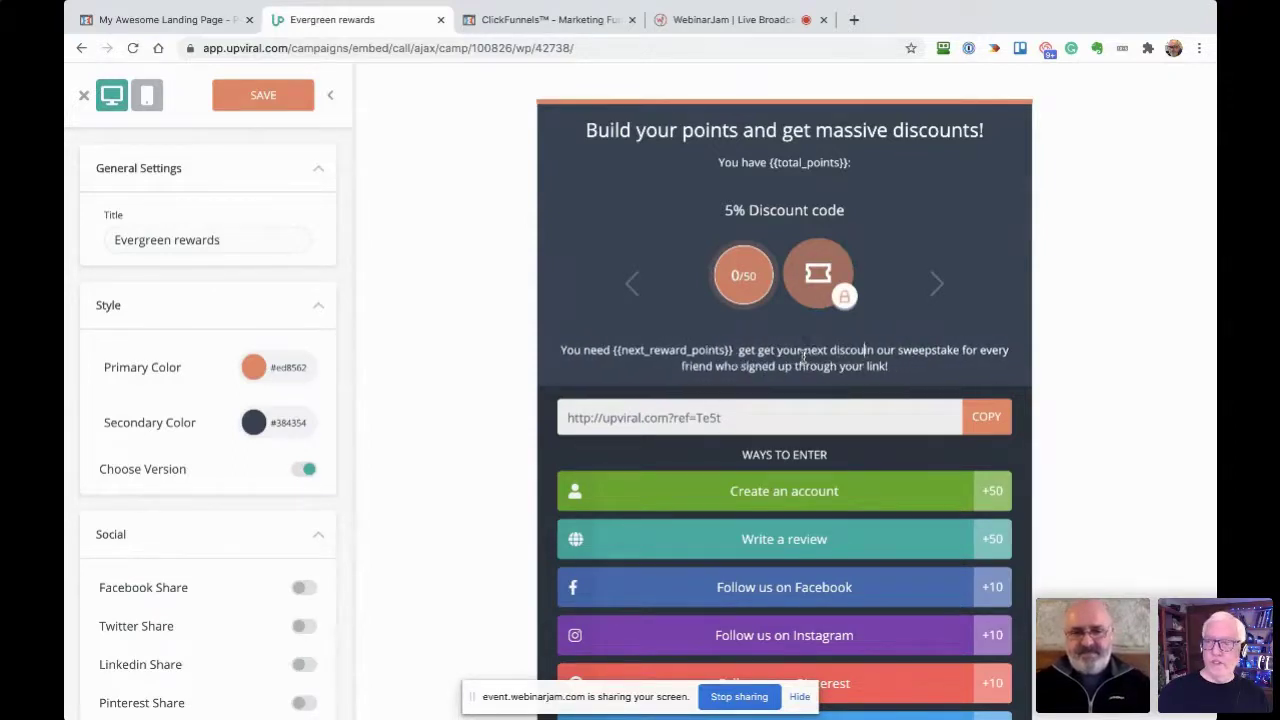
text(.)
Delete the sweepstake sentence so the message ends with 'discount!'.
click(886, 367)
key(BackSpace)
key(BackSpace)
key(BackSpace)
key(BackSpace)
key(BackSpace)
key(BackSpace)
key(BackSpace)
key(BackSpace)
key(BackSpace)
key(BackSpace)
key(BackSpace)
key(BackSpace)
key(BackSpace)
key(BackSpace)
key(BackSpace)
key(BackSpace)
key(BackSpace)
key(BackSpace)
key(BackSpace)
key(BackSpace)
key(BackSpace)
key(BackSpace)
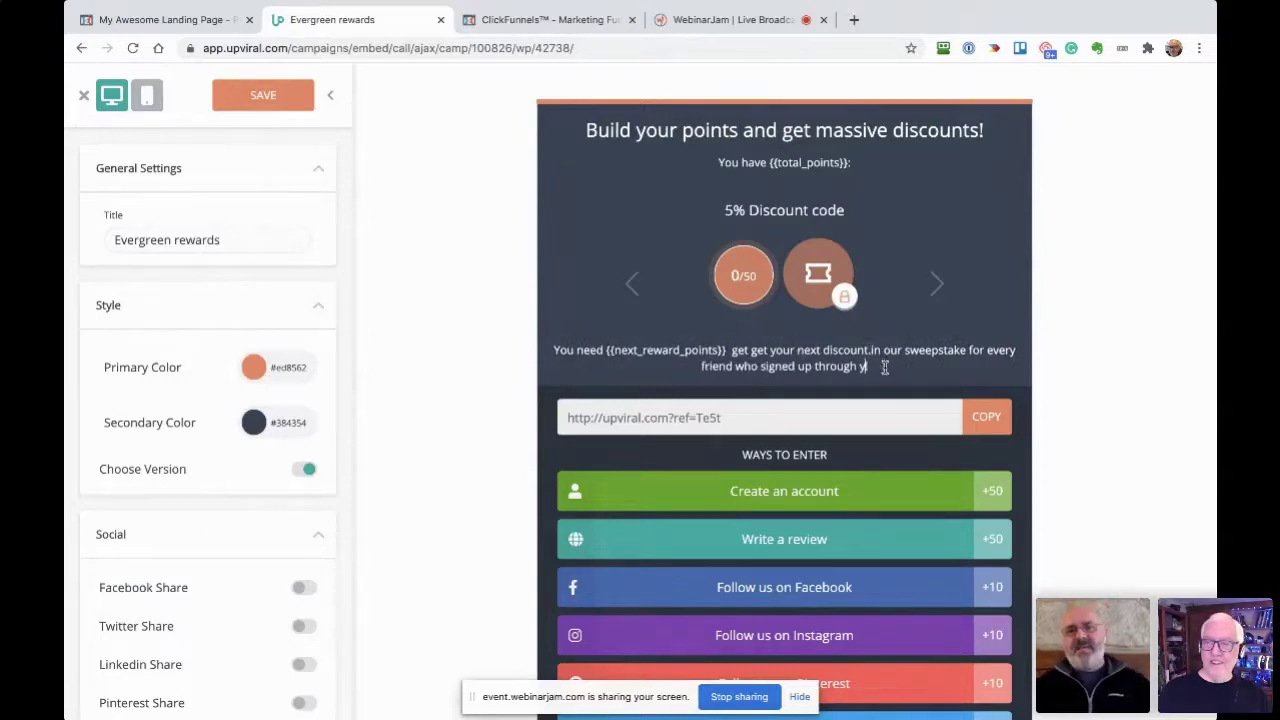
key(BackSpace)
key(BackSpace)
key(BackSpace)
key(BackSpace)
key(BackSpace)
key(BackSpace)
key(BackSpace)
key(BackSpace)
key(BackSpace)
key(BackSpace)
key(BackSpace)
key(BackSpace)
key(BackSpace)
key(BackSpace)
key(BackSpace)
key(BackSpace)
key(BackSpace)
key(BackSpace)
key(BackSpace)
key(BackSpace)
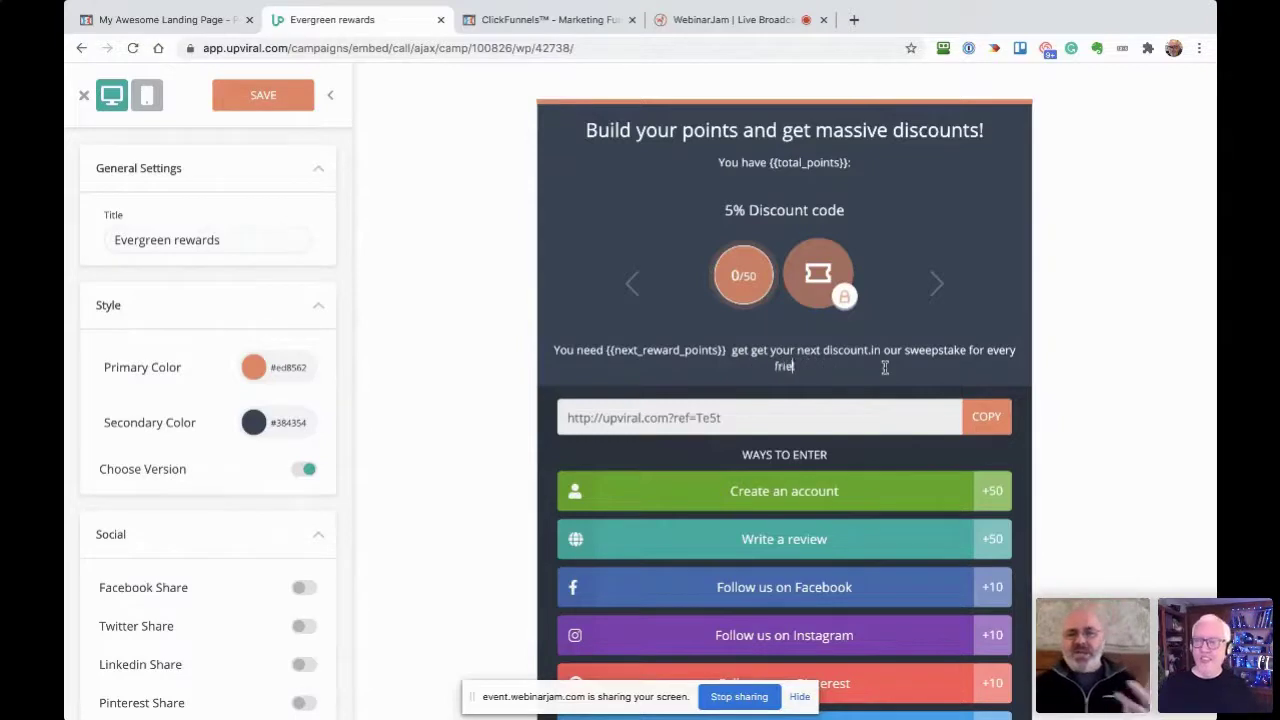
key(BackSpace)
key(BackSpace)
key(BackSpace)
key(BackSpace)
key(BackSpace)
key(BackSpace)
key(BackSpace)
key(BackSpace)
key(BackSpace)
key(BackSpace)
key(BackSpace)
key(BackSpace)
key(BackSpace)
key(BackSpace)
key(BackSpace)
key(BackSpace)
key(BackSpace)
key(BackSpace)
key(BackSpace)
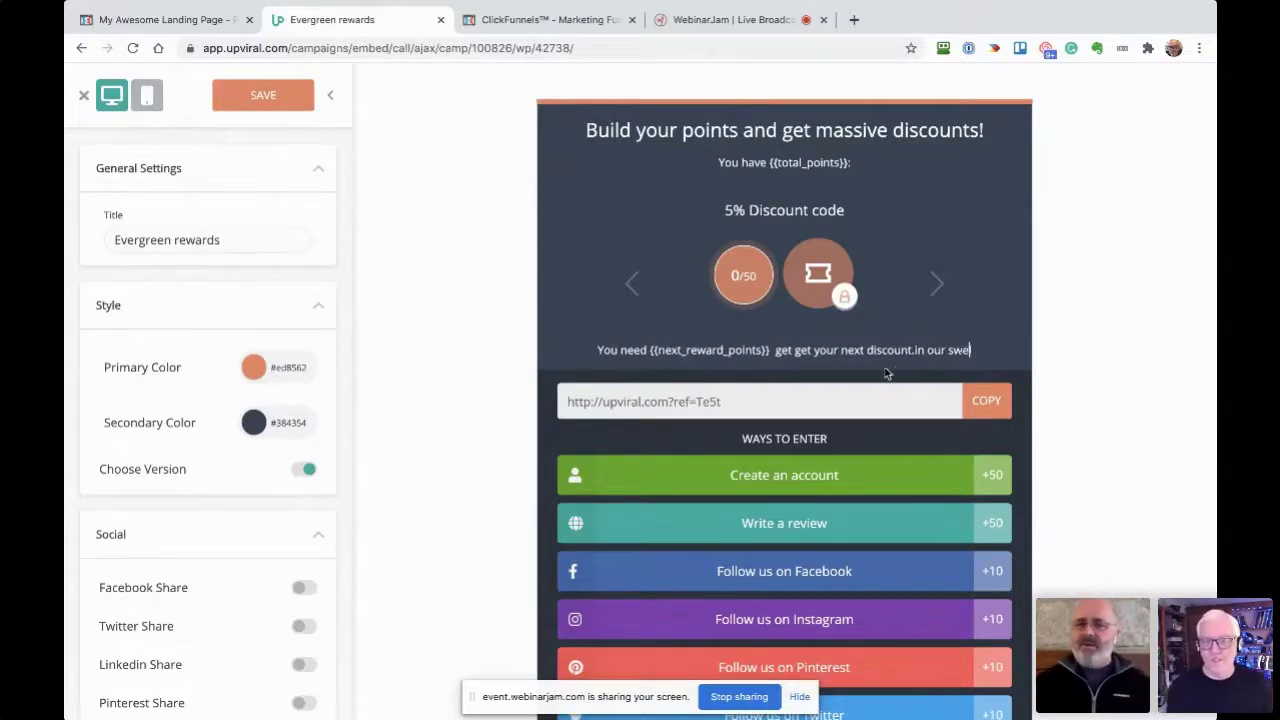
key(BackSpace)
key(BackSpace)
key(BackSpace)
key(BackSpace)
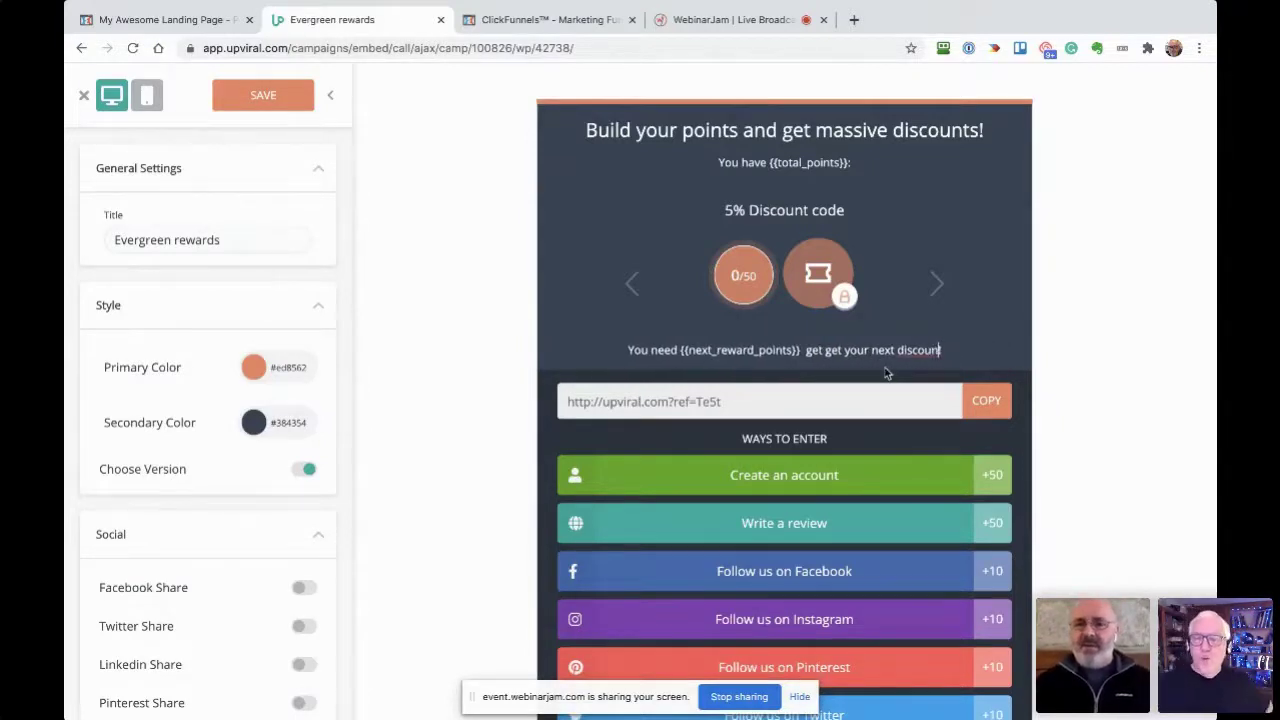
text(t!)
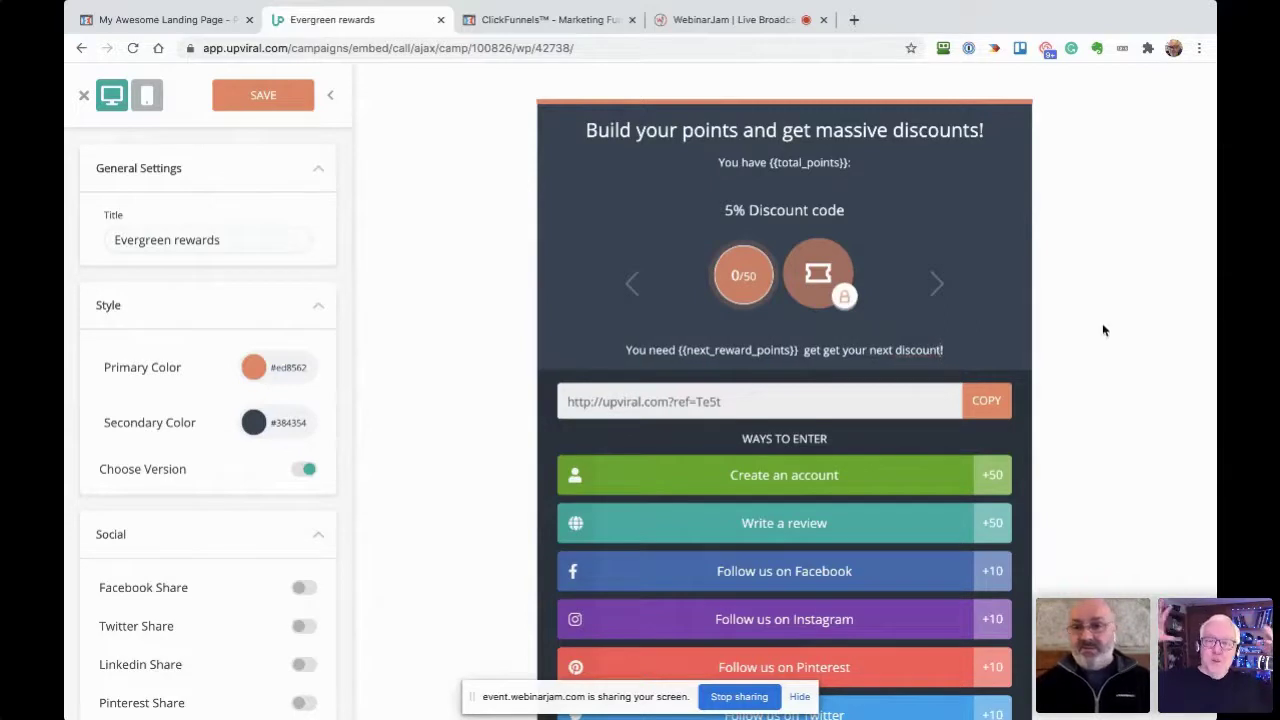
Rename the WAYS TO ENTER heading to WAYS TO GET MORE DISCOUNTS.
click(255, 99)
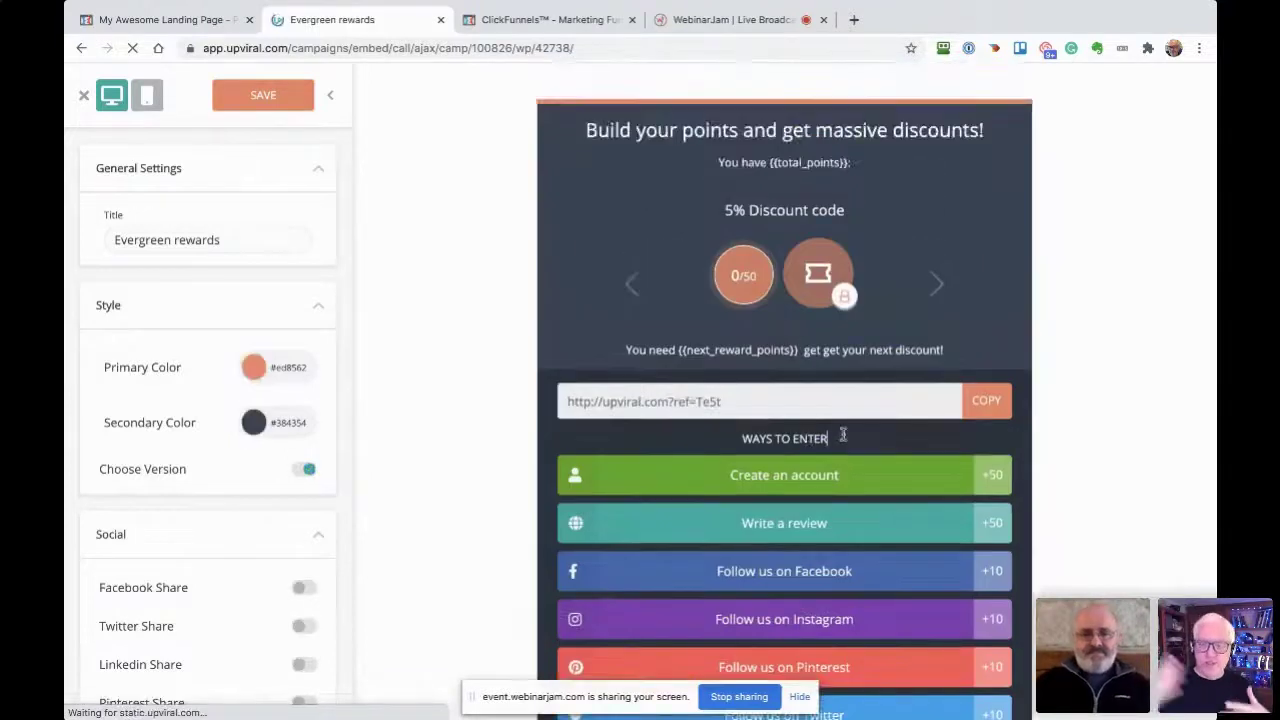
click(843, 434)
text(Get)
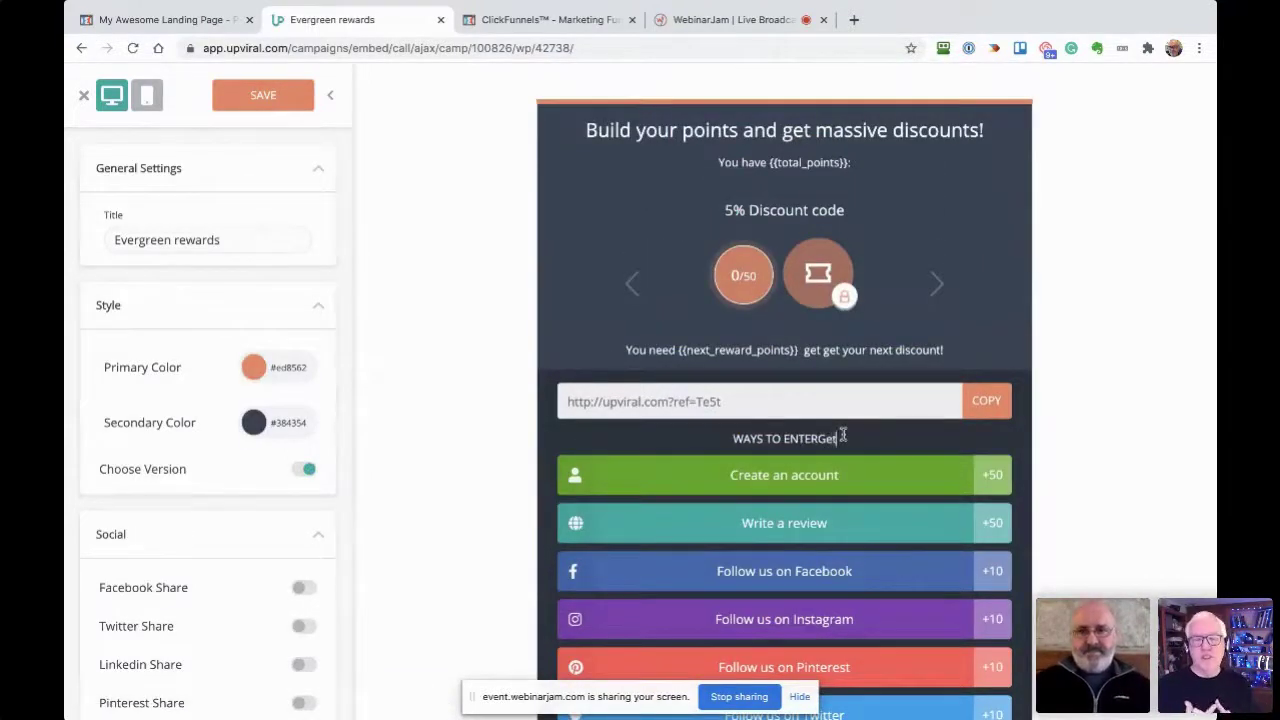
key(BackSpace)
key(BackSpace)
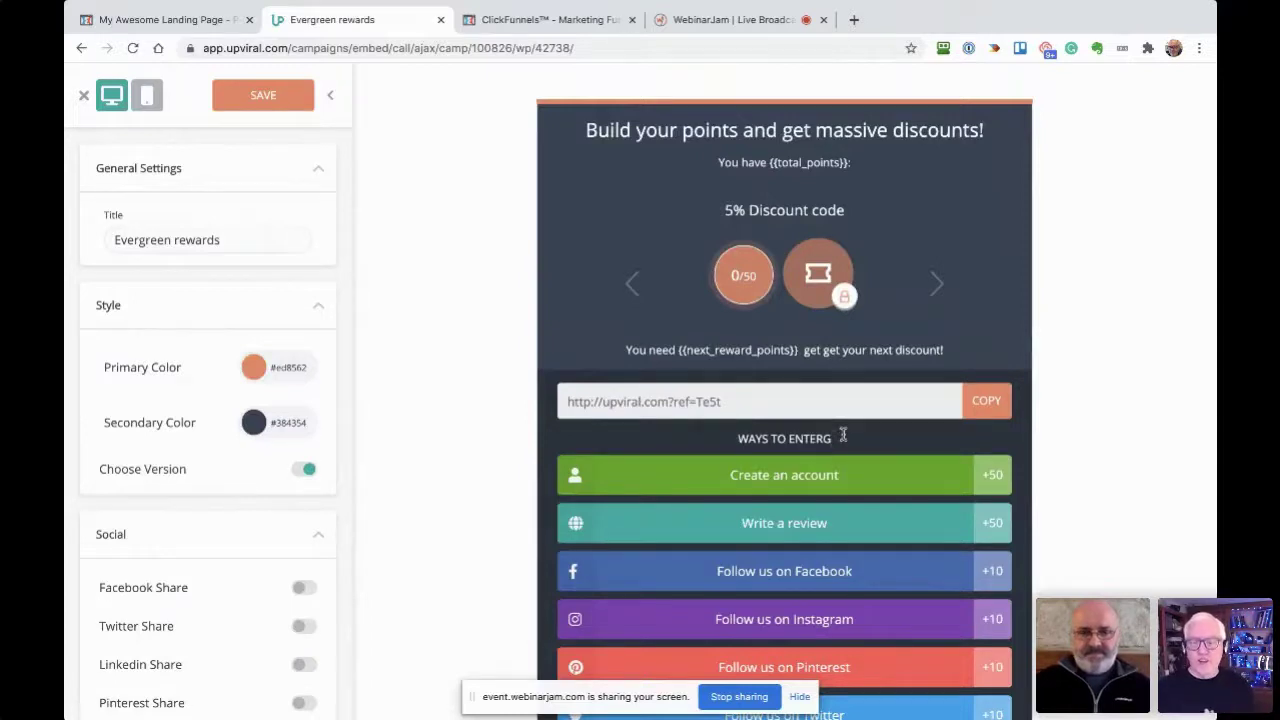
text(ET MO)
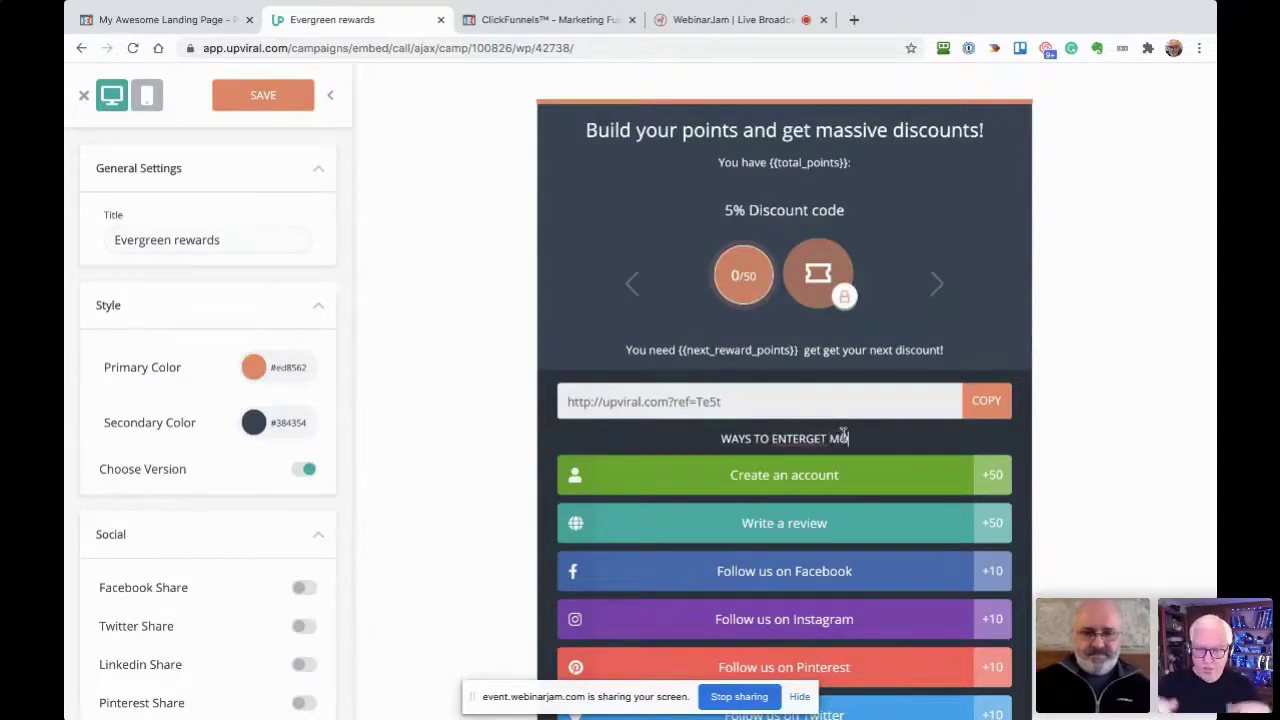
text(RE DI)
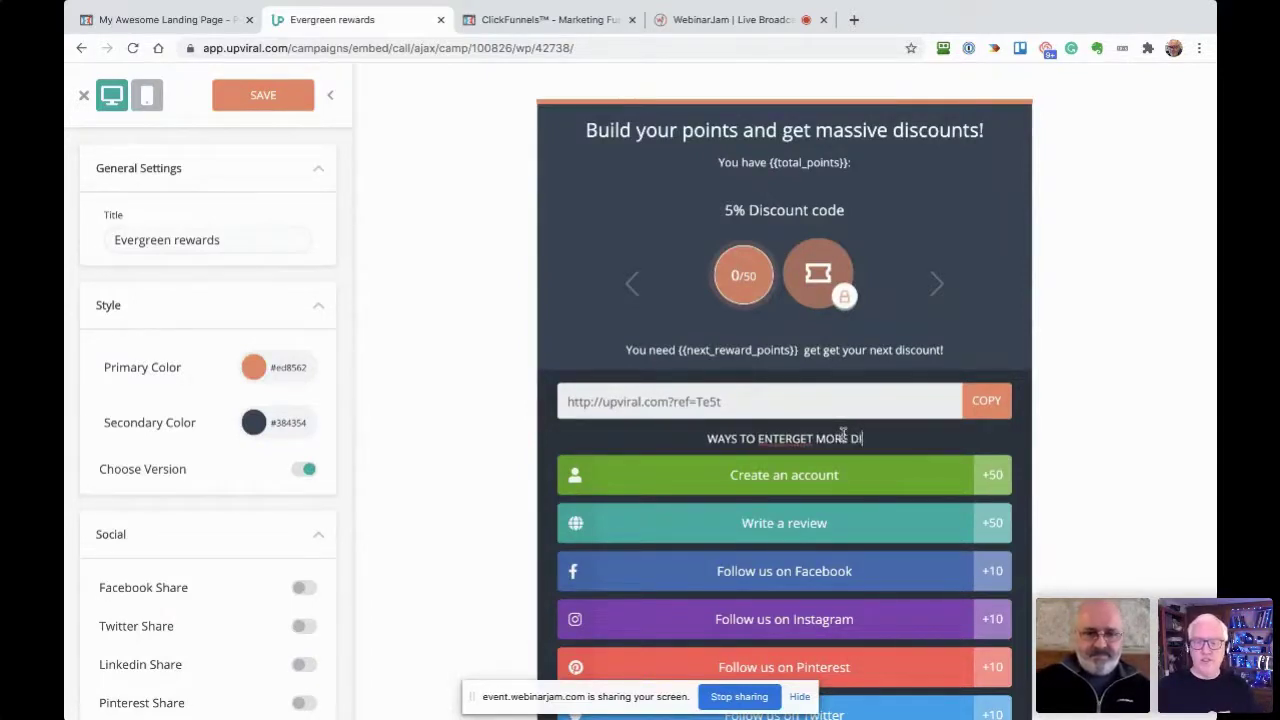
text(SCOUNTS)
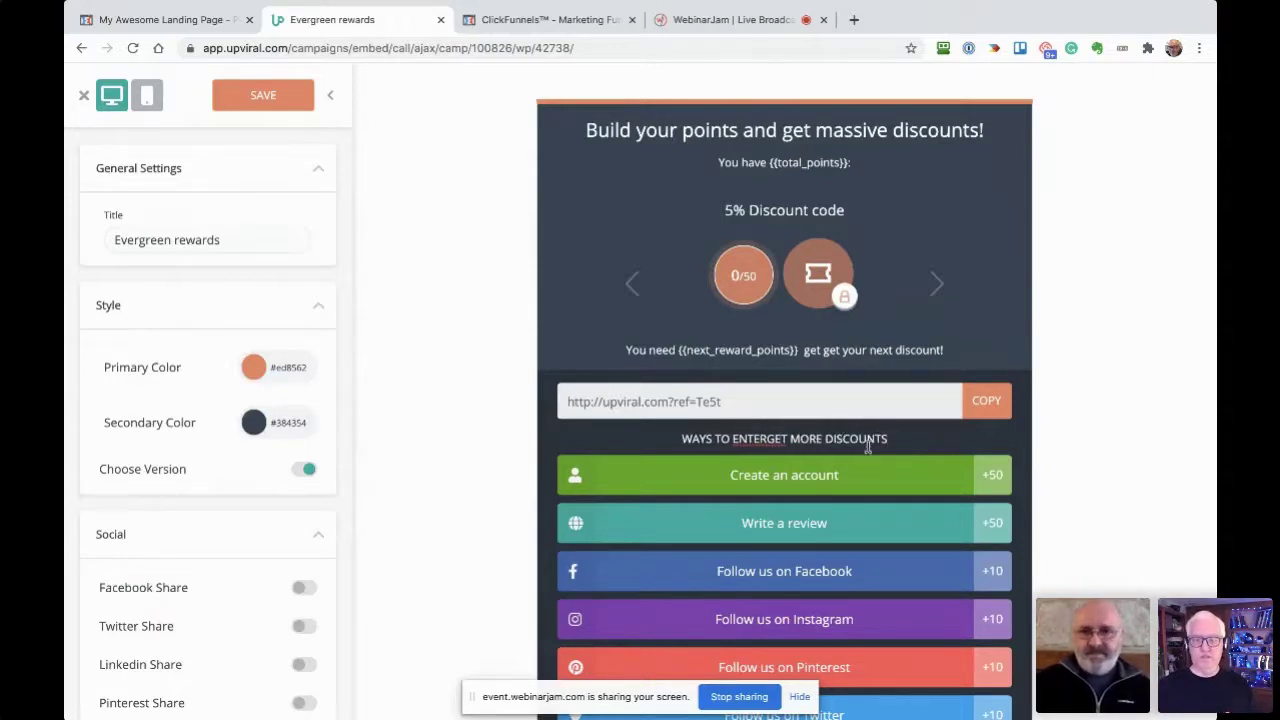
click(768, 438)
key(BackSpace)
key(BackSpace)
key(BackSpace)
key(BackSpace)
key(BackSpace)
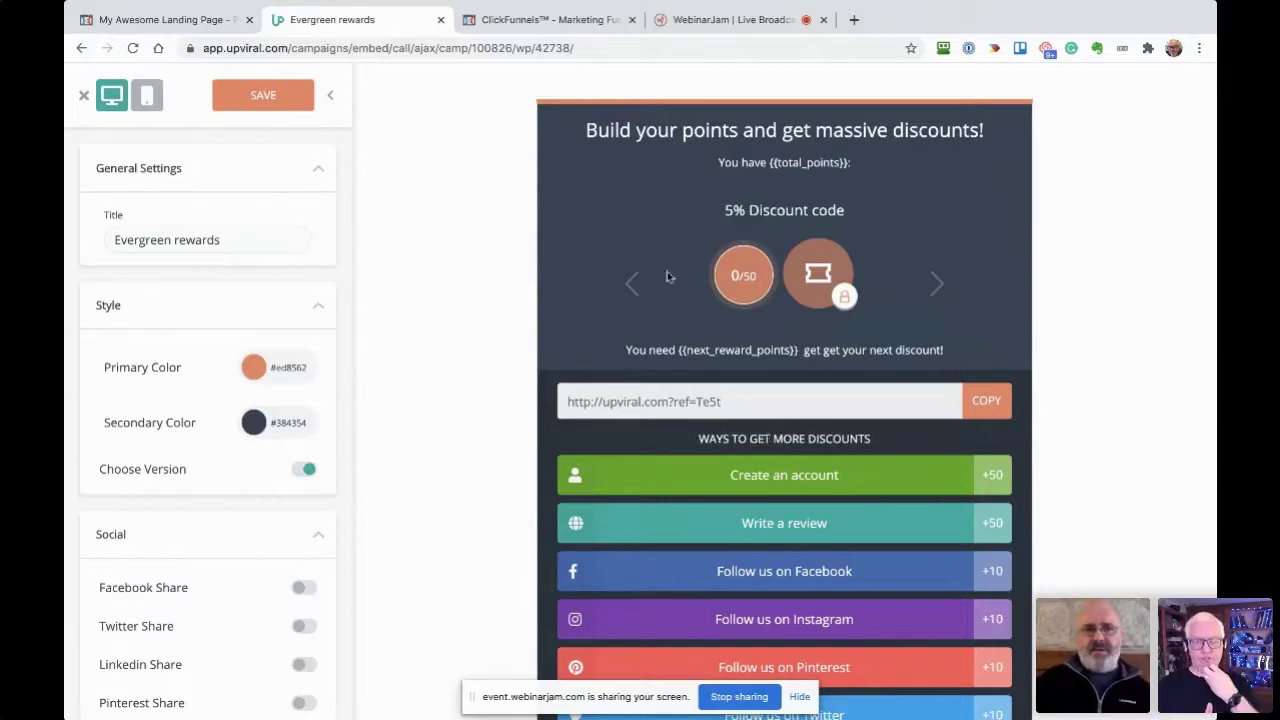
Save the widget and close the editor, returning to the campaign setup.
click(280, 104)
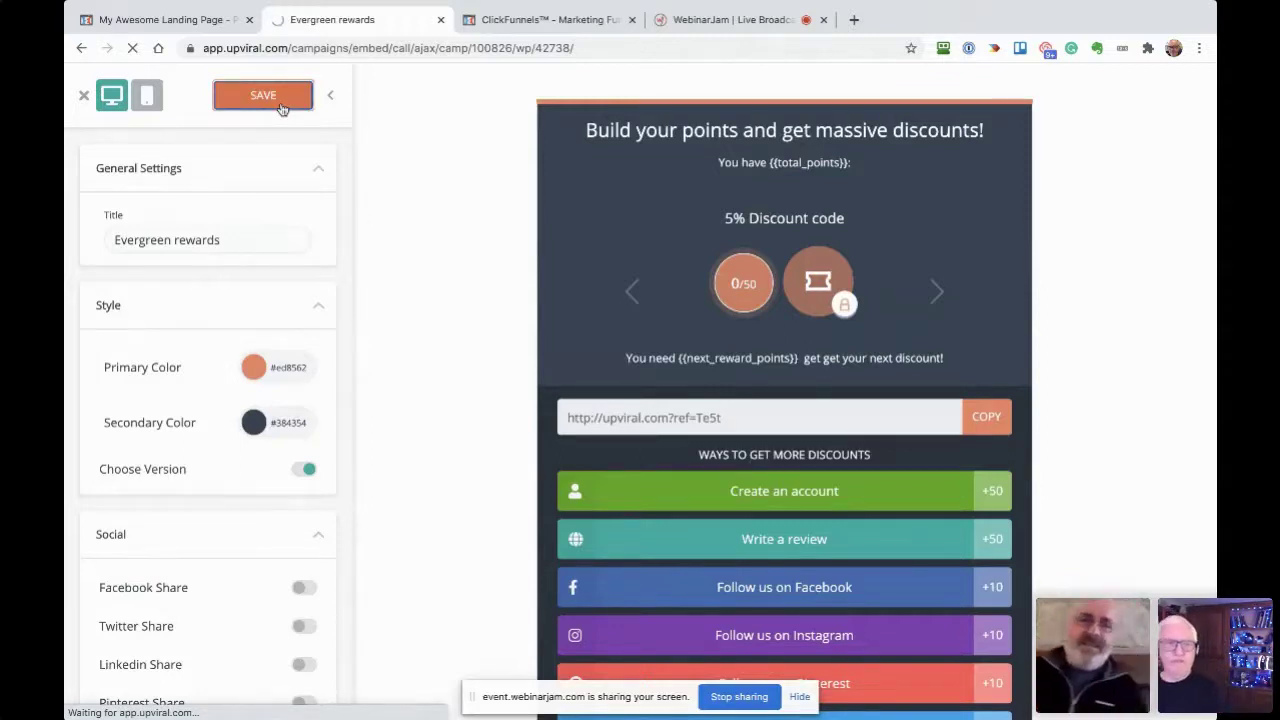
scroll(425, 292, down, 3)
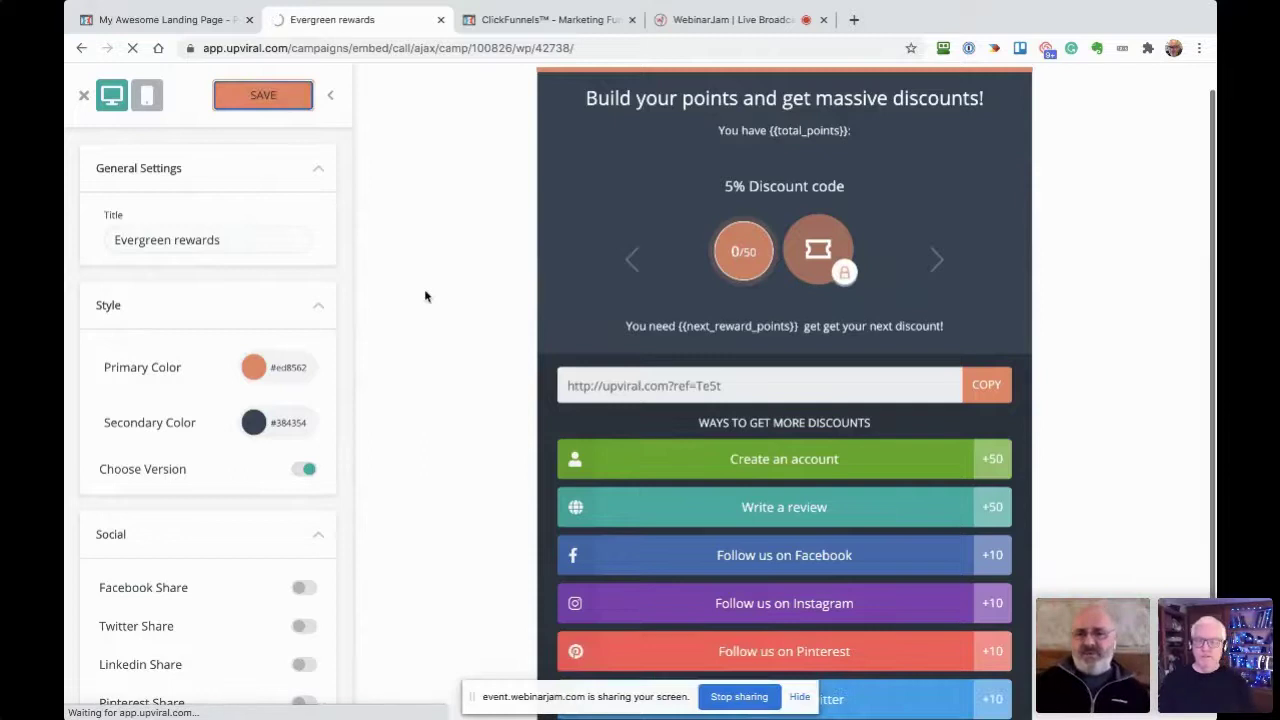
click(270, 104)
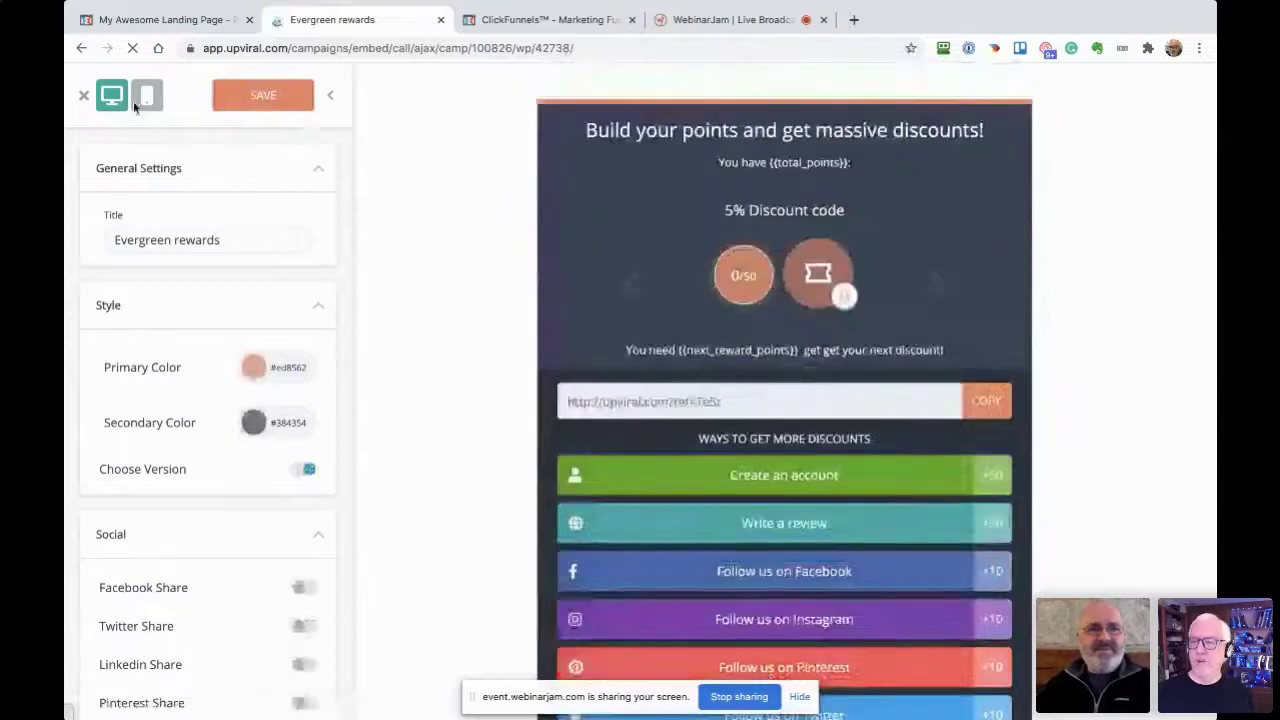
click(88, 95)
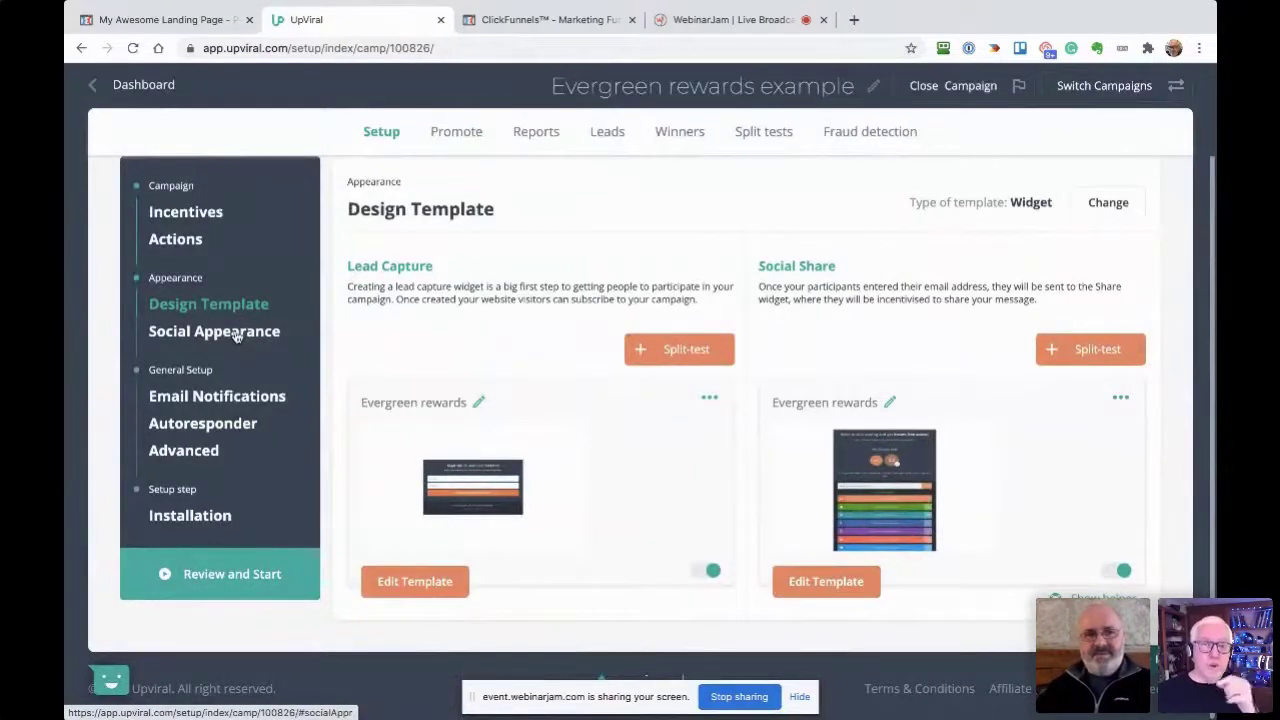
click(228, 396)
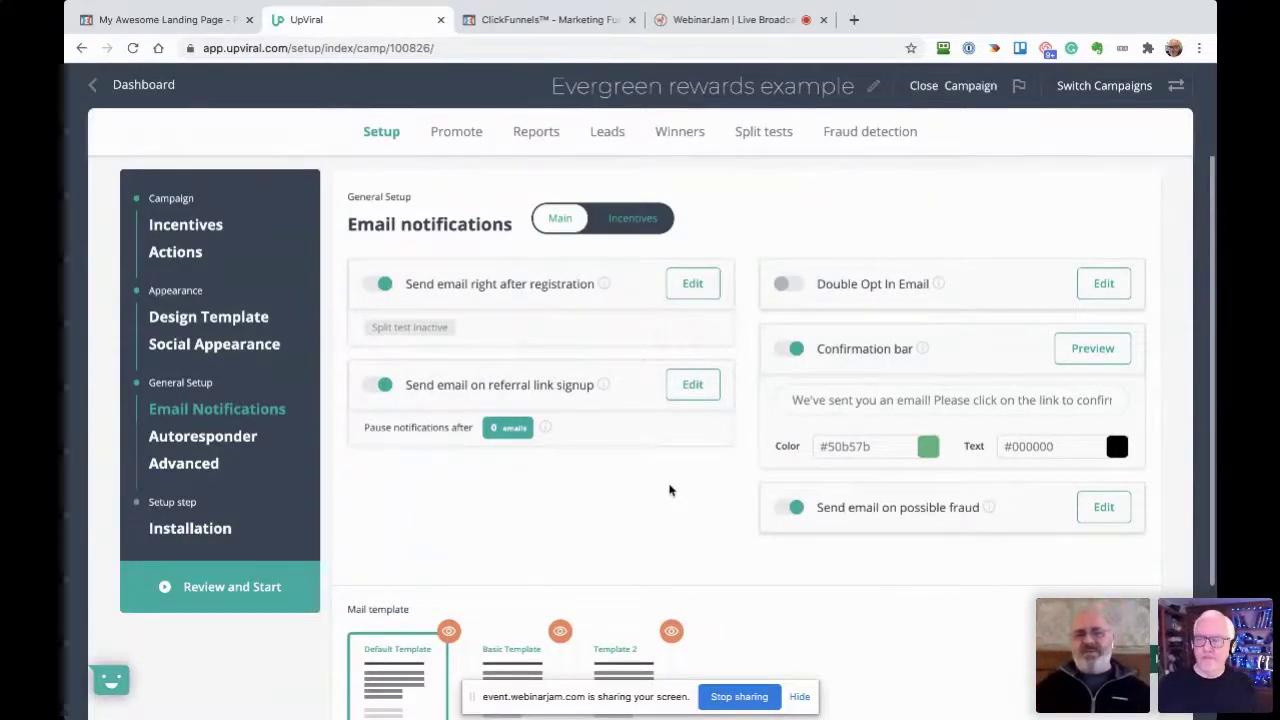
Open the 5% Discount code unlock email under the Incentives notifications for editing.
click(645, 219)
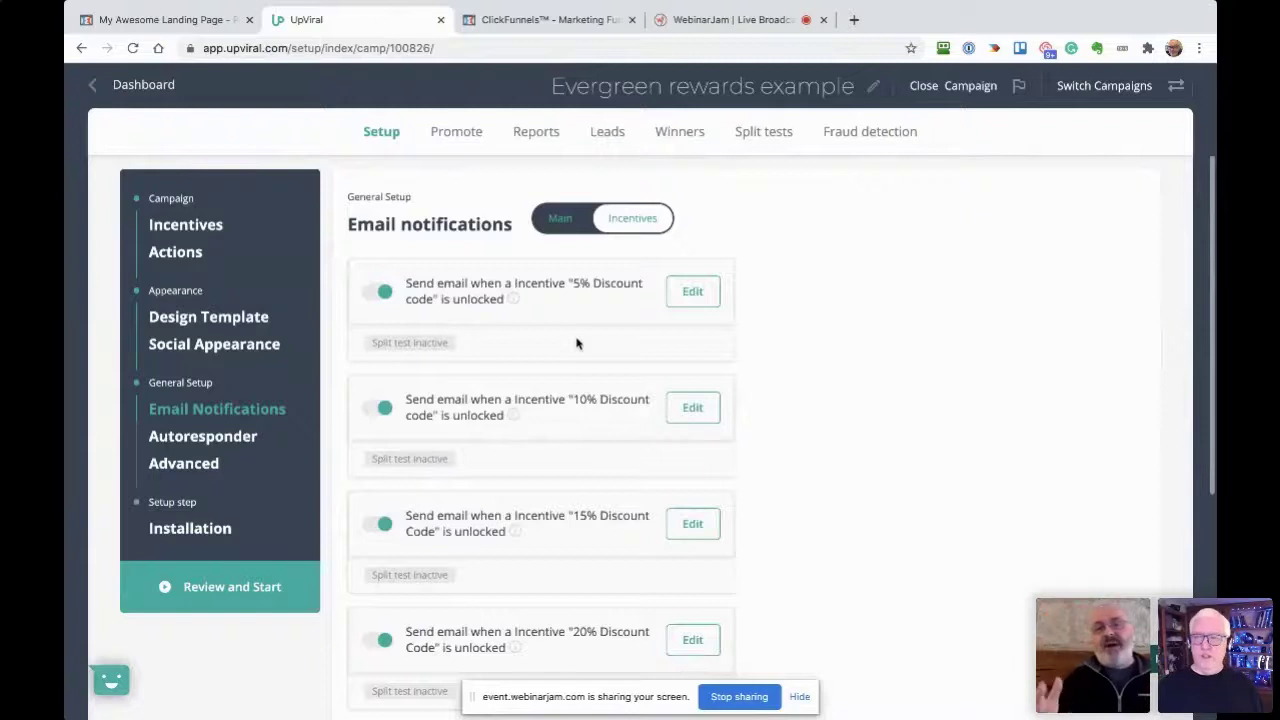
scroll(576, 343, down, 3)
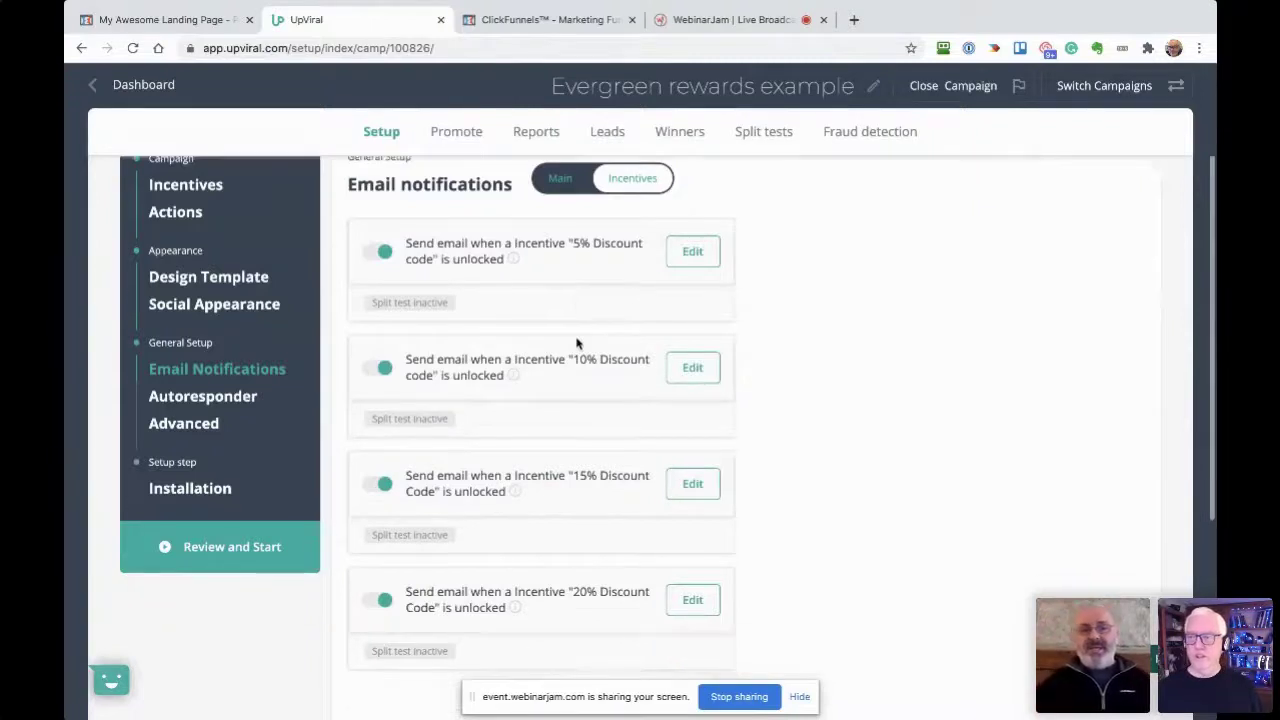
scroll(576, 340, up, 2)
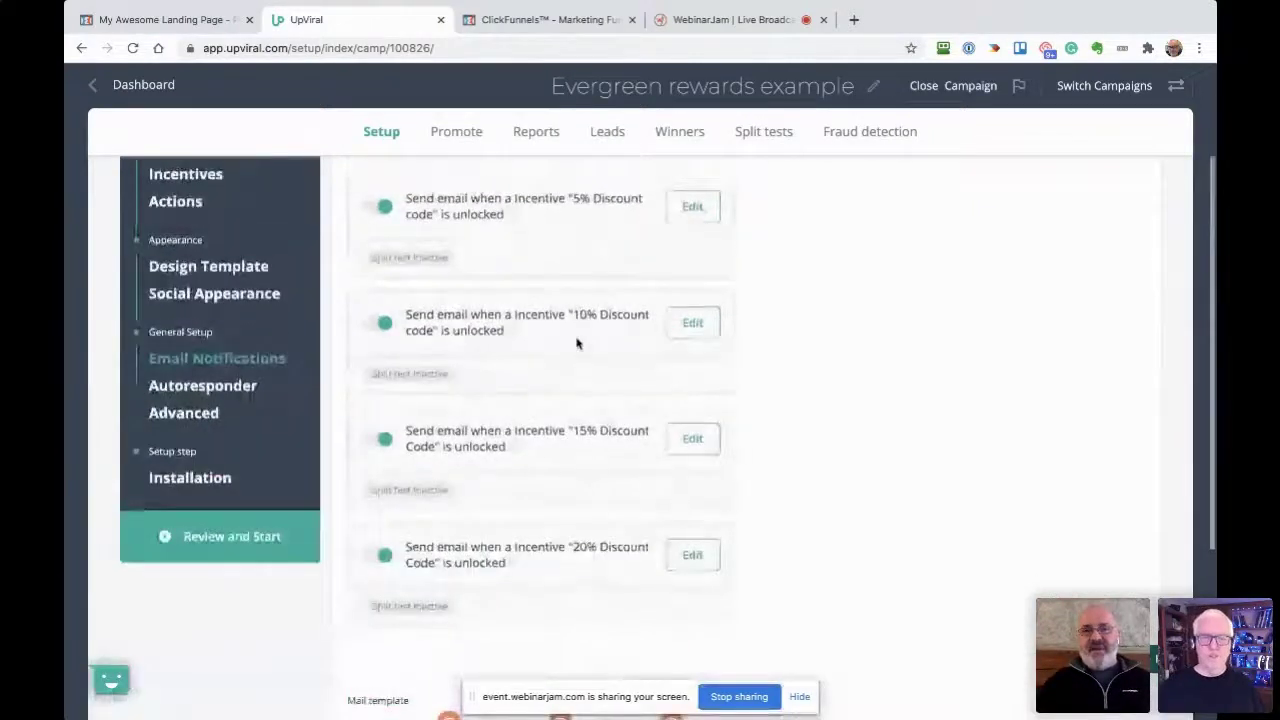
scroll(575, 418, down, 2)
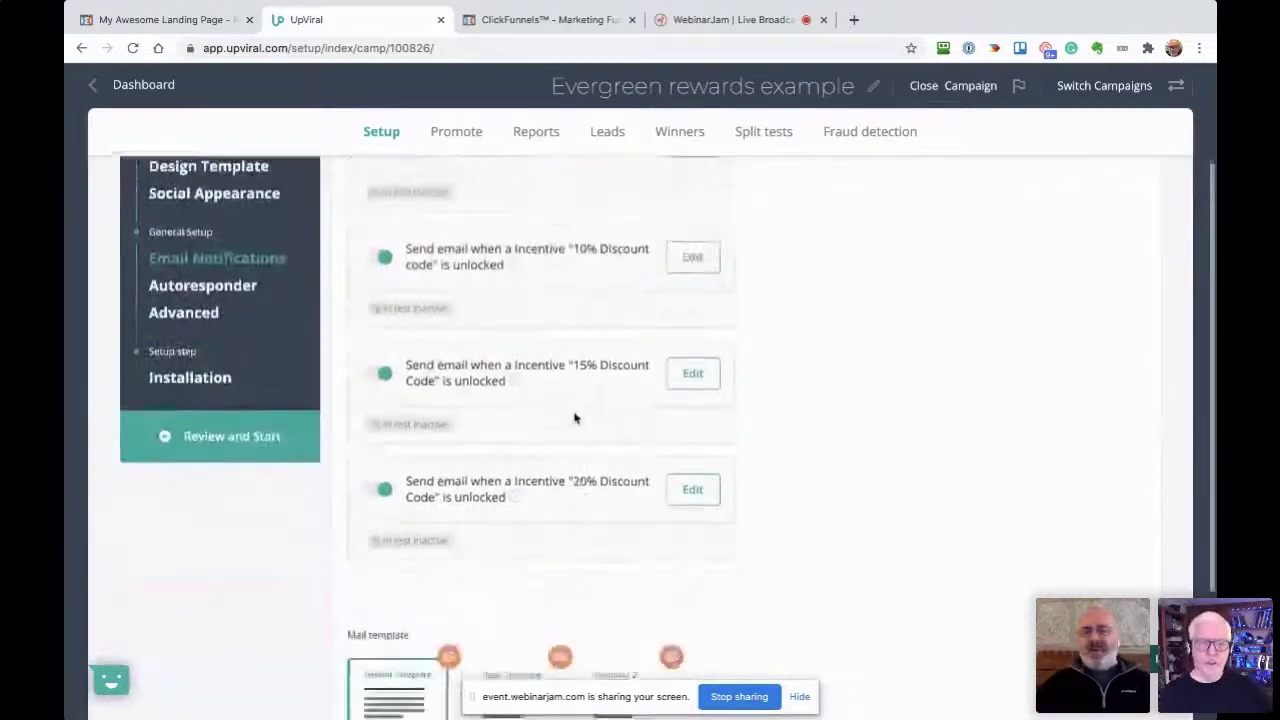
scroll(575, 418, up, 3)
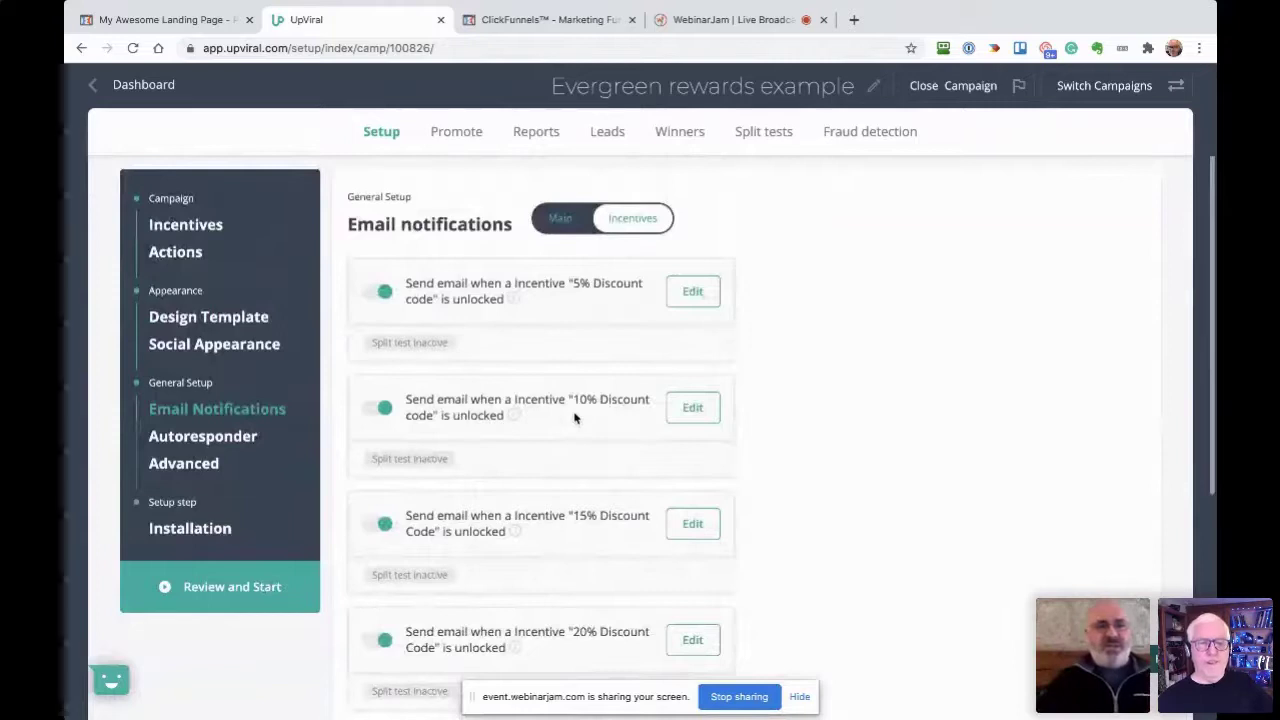
click(229, 440)
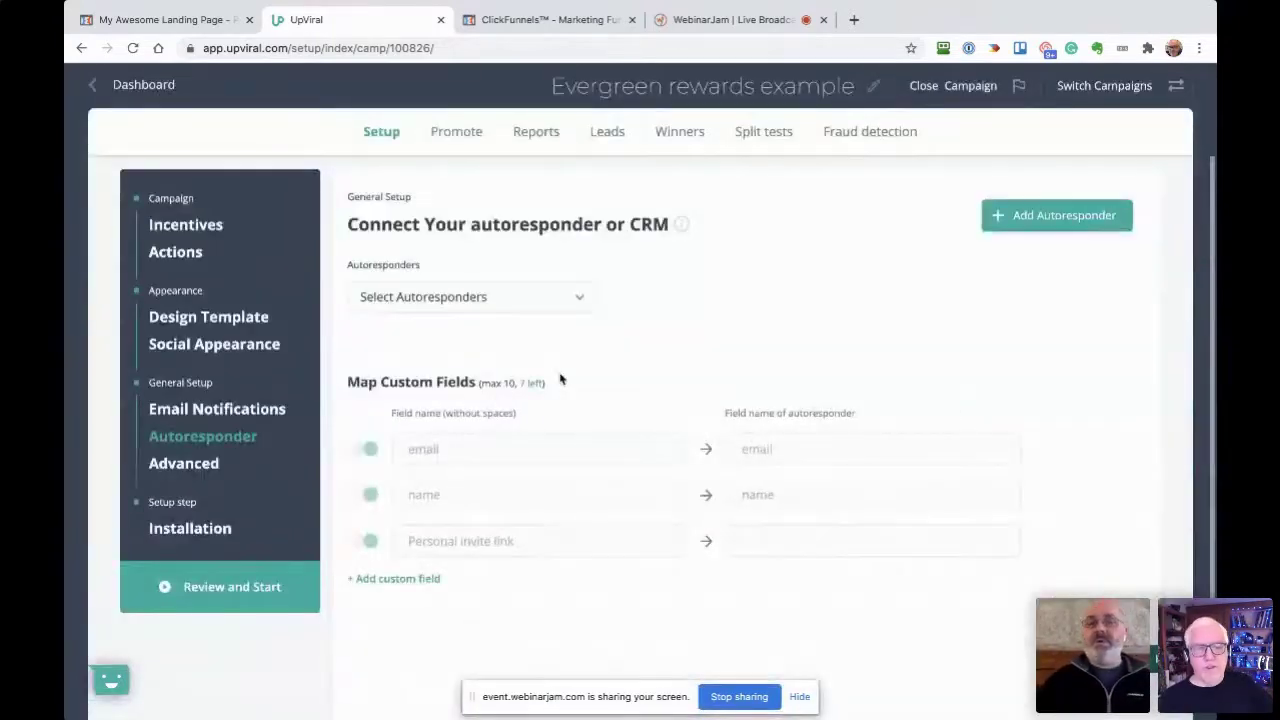
click(248, 410)
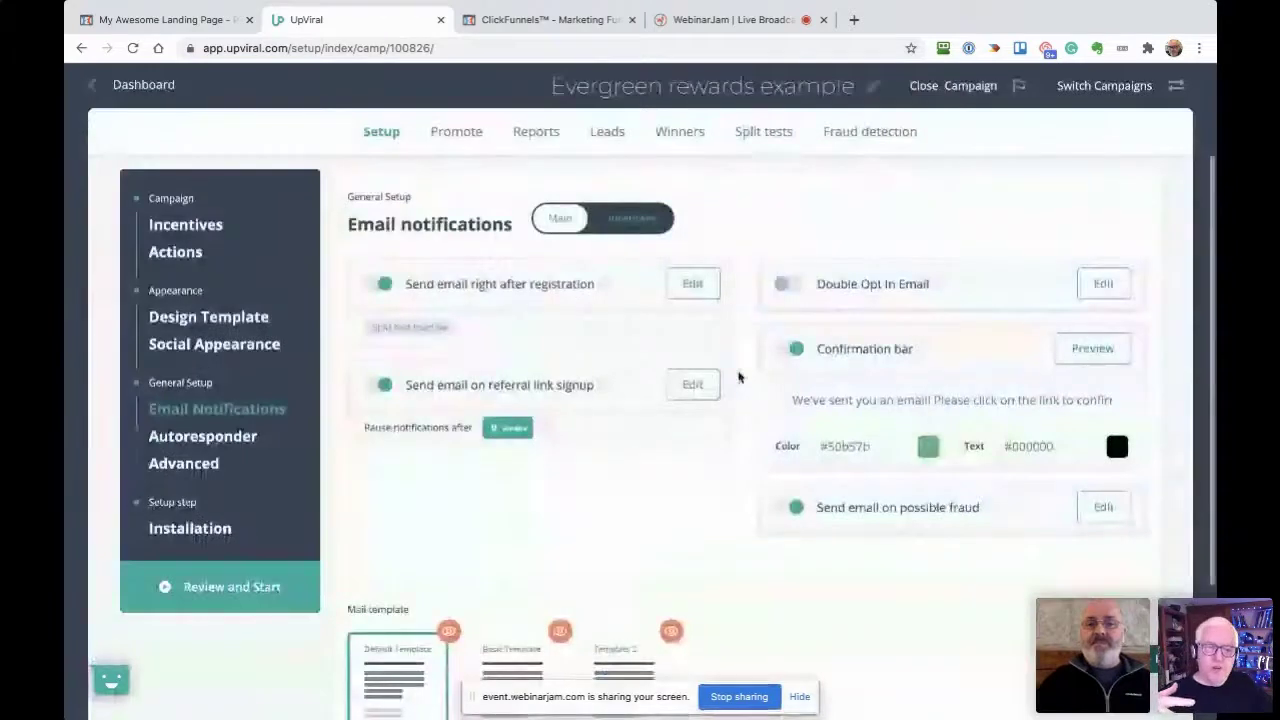
click(632, 222)
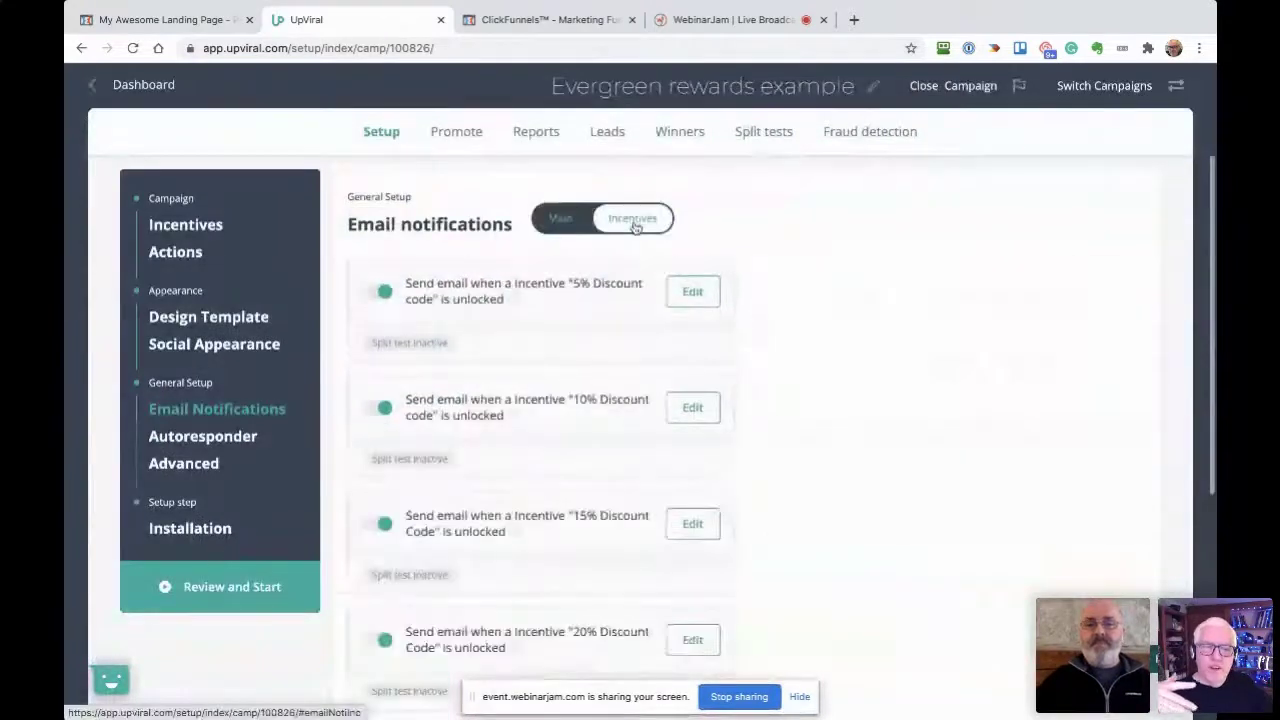
click(692, 291)
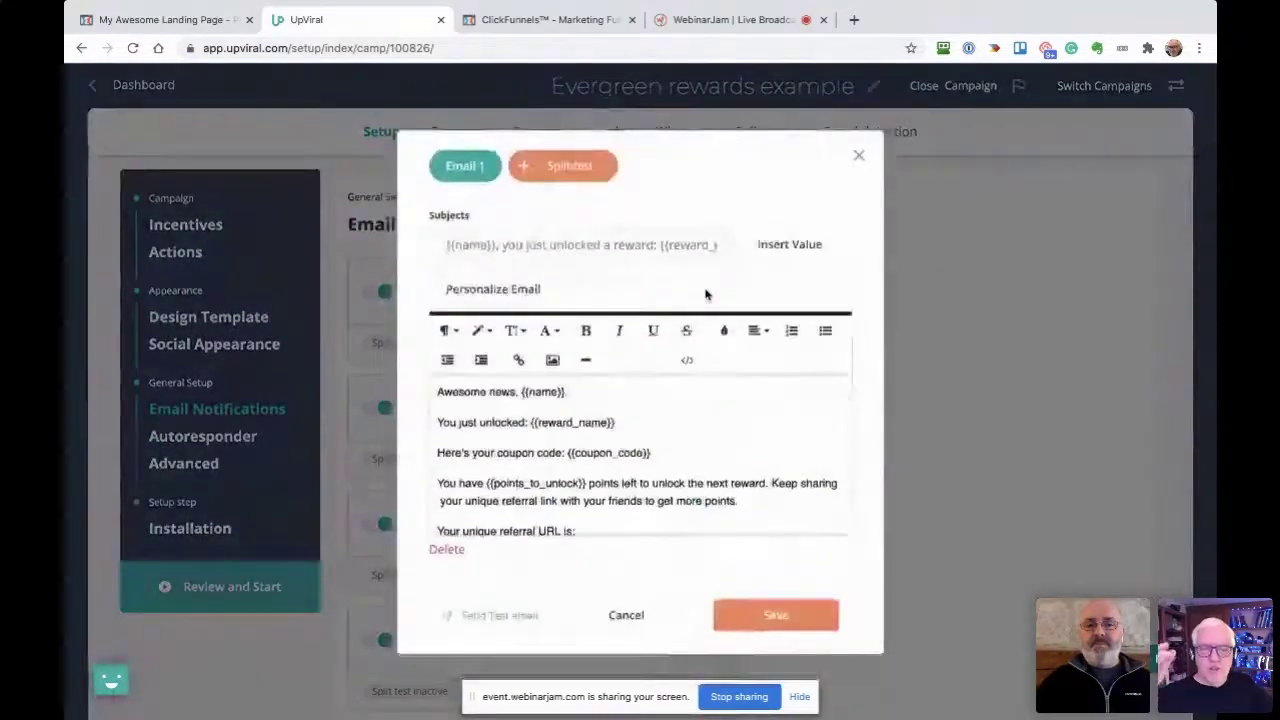
Review the 5% discount email body and its Personalize Email placeholders, then cancel unchanged.
scroll(740, 449, down, 2)
scroll(741, 451, up, 2)
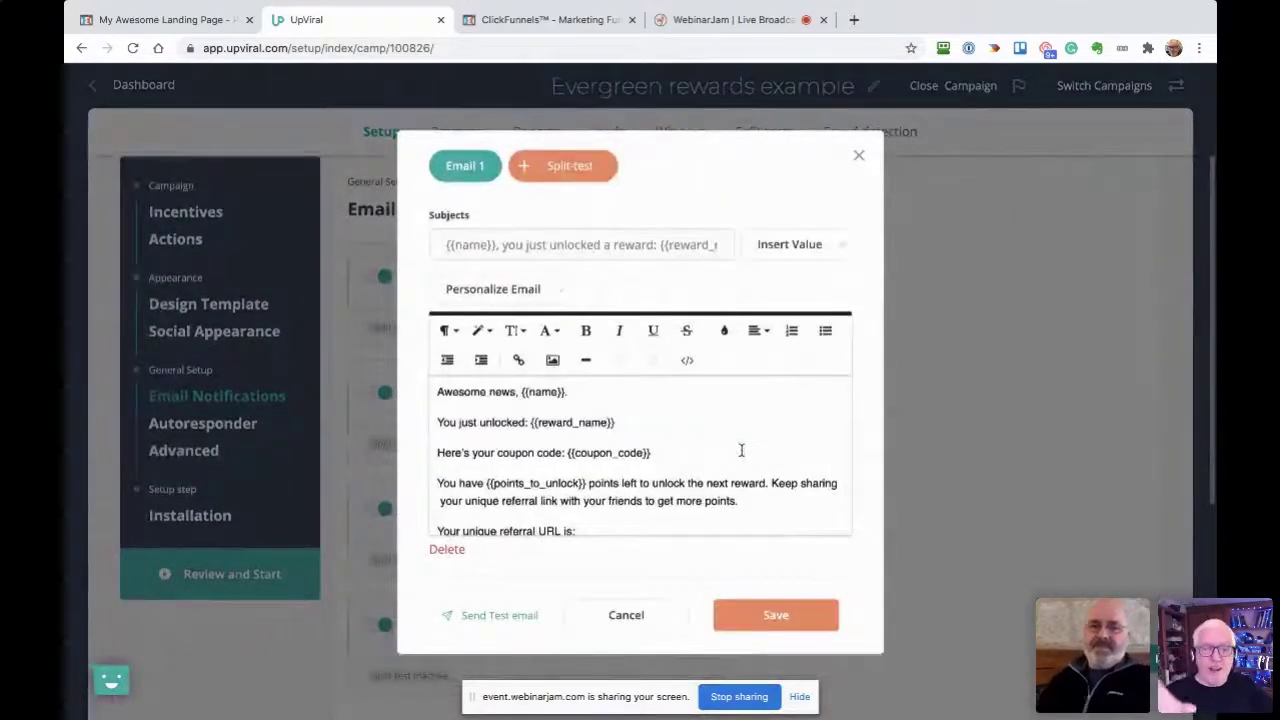
scroll(741, 450, down, 2)
scroll(741, 450, up, 2)
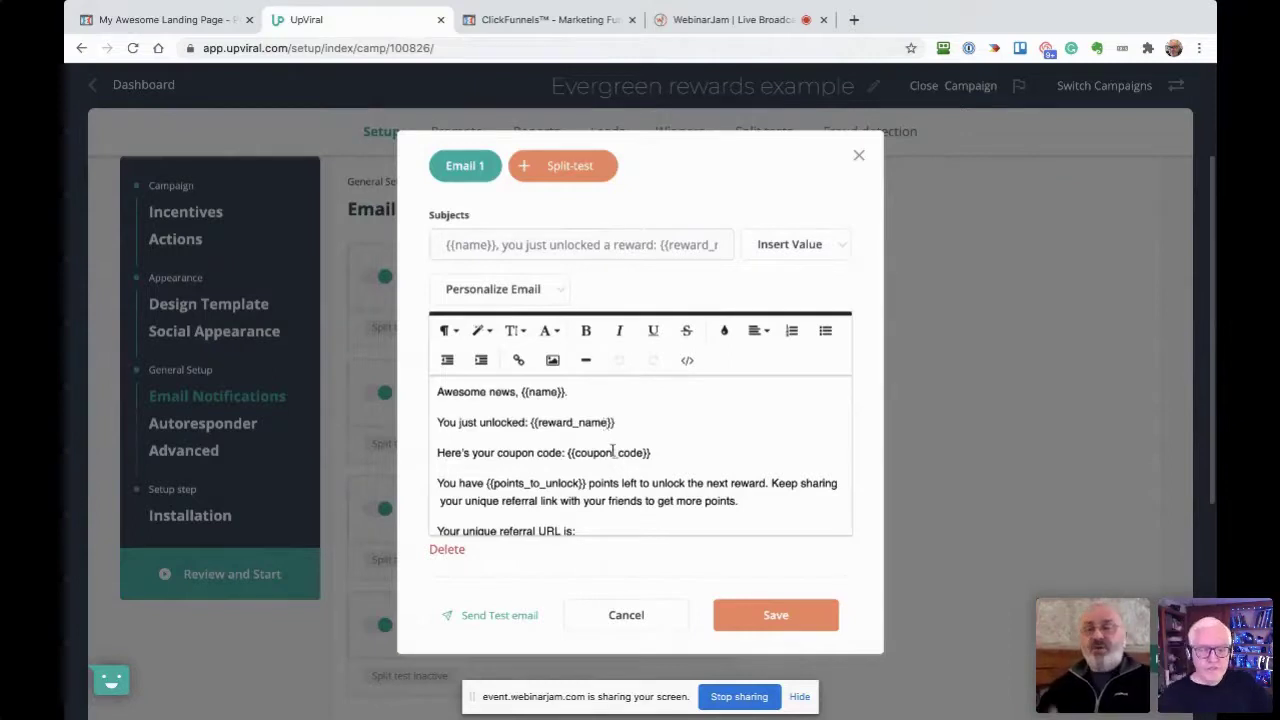
scroll(590, 445, down, 3)
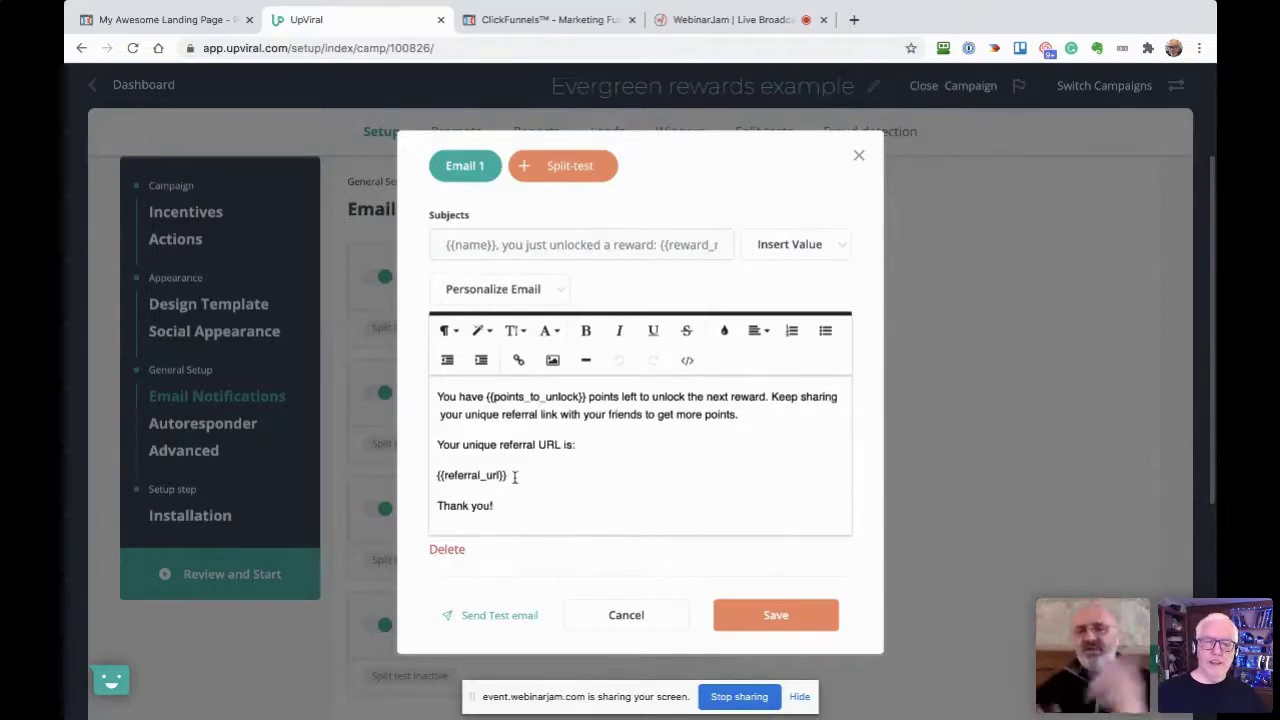
click(609, 442)
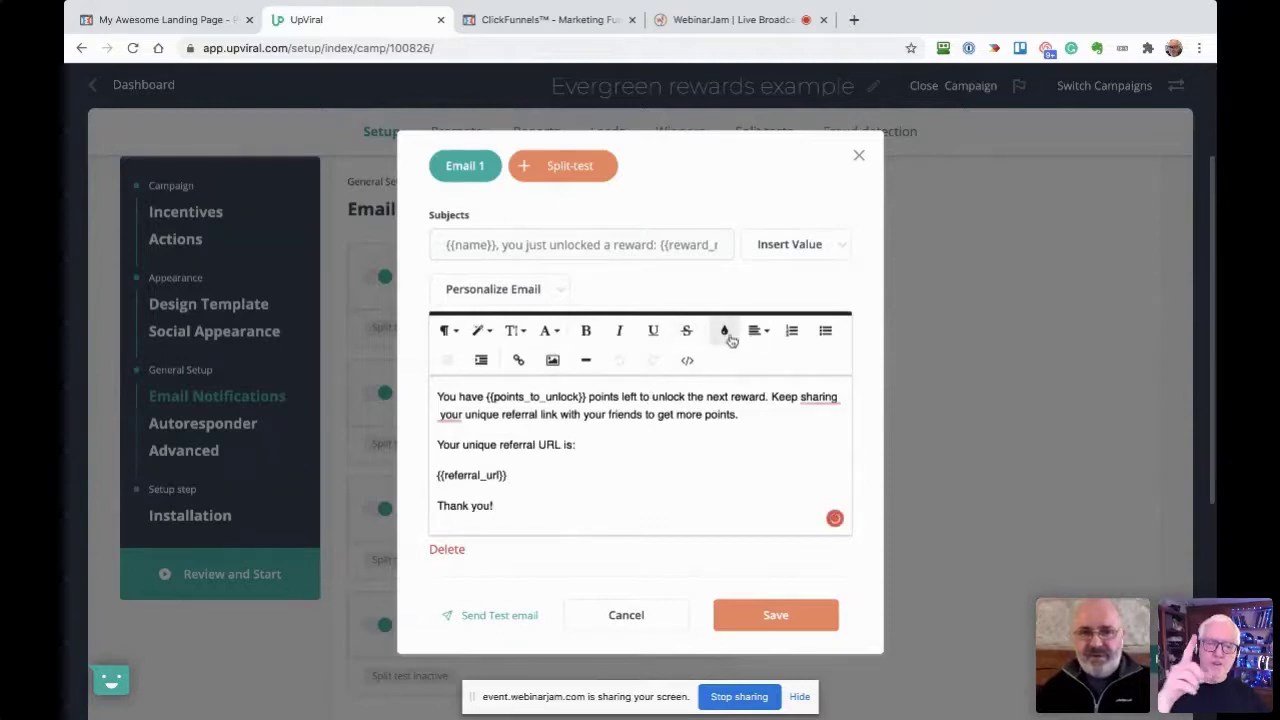
click(562, 292)
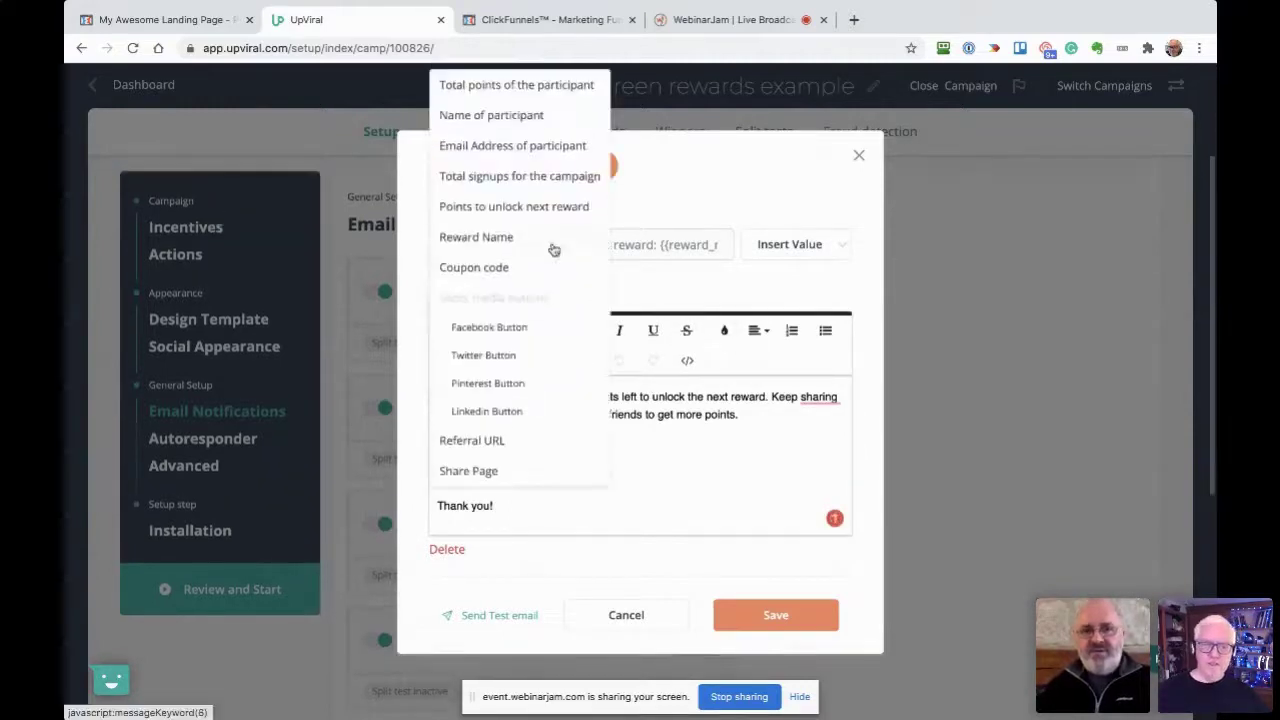
click(714, 293)
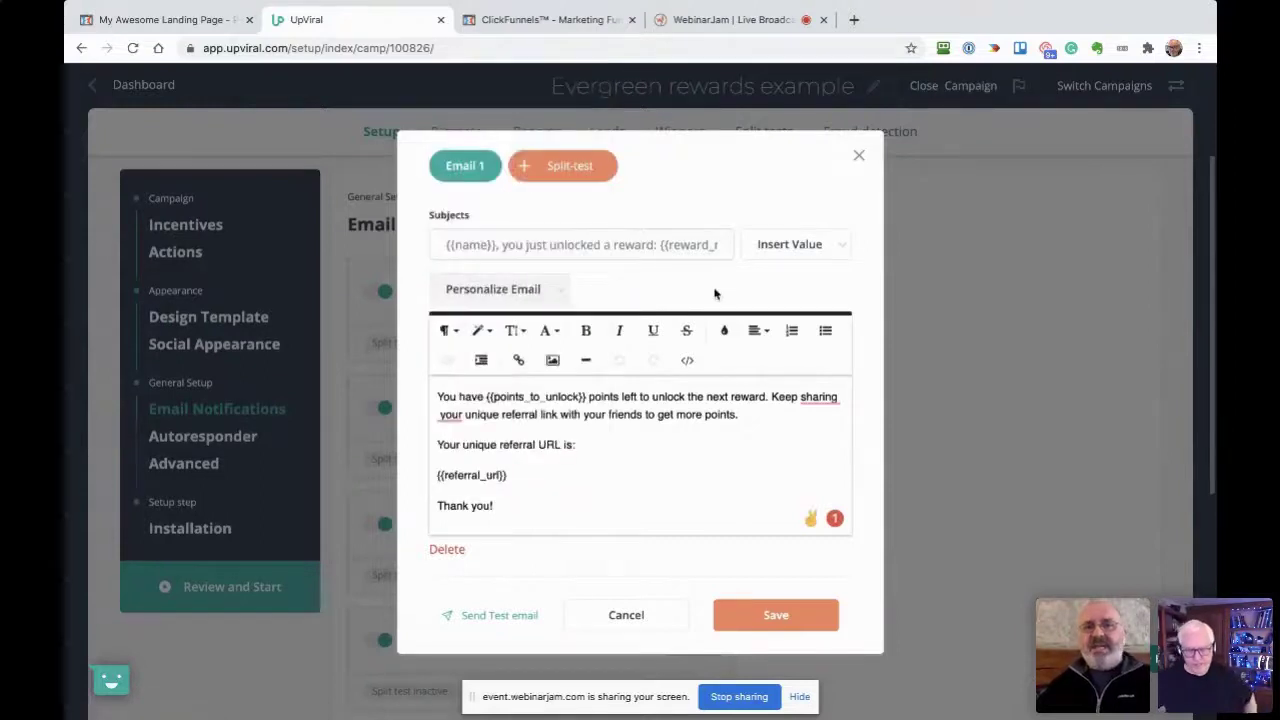
click(622, 614)
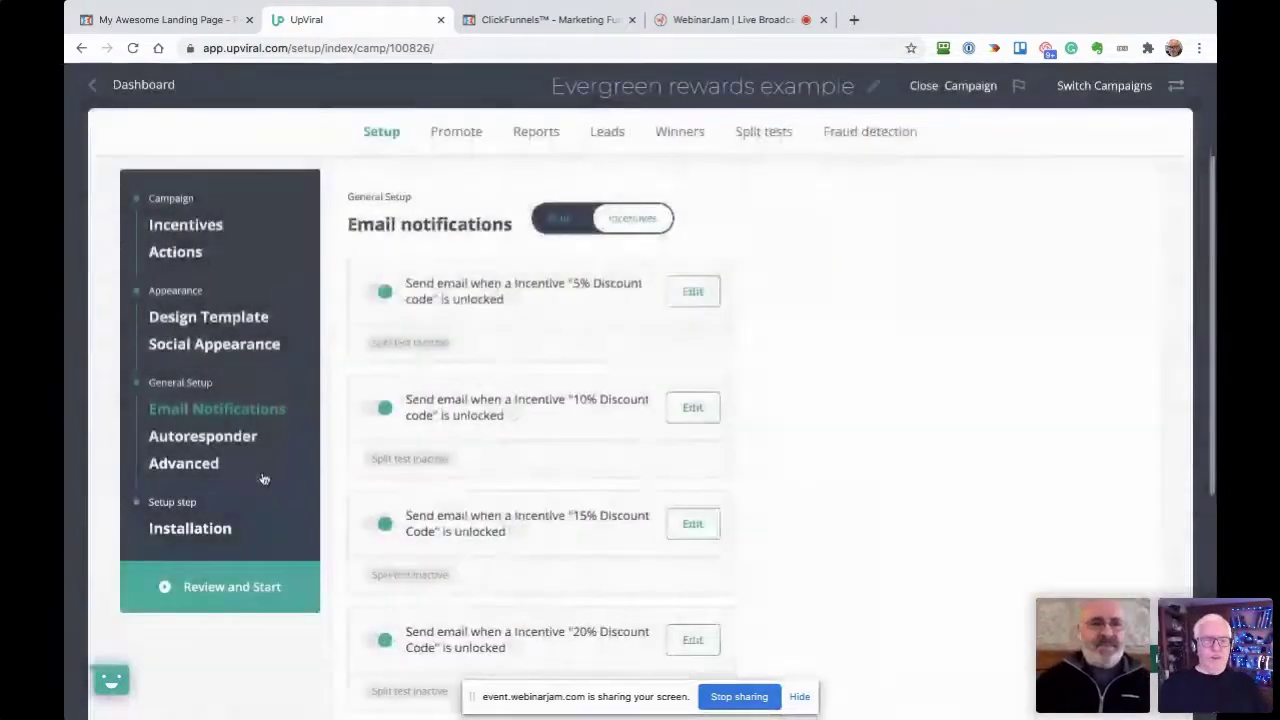
Review the Autoresponder settings and the Terms and Conditions, Geo Target and General Setup tabs.
click(217, 441)
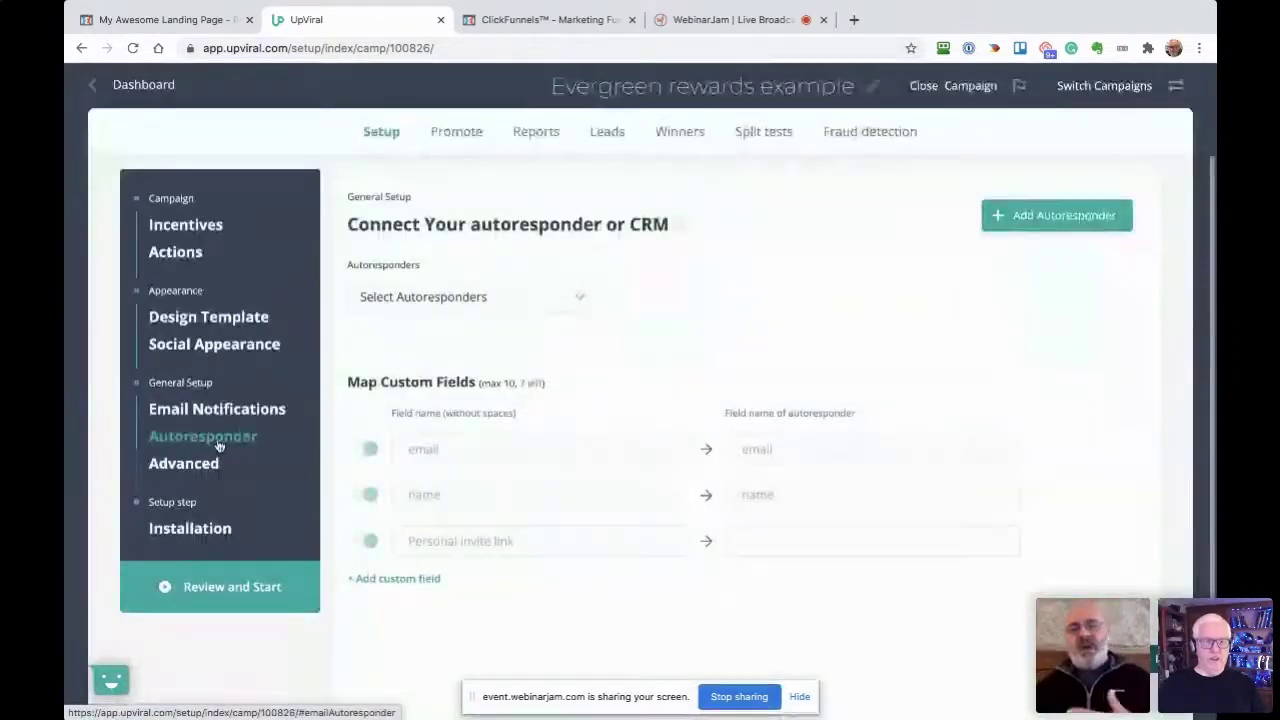
click(213, 463)
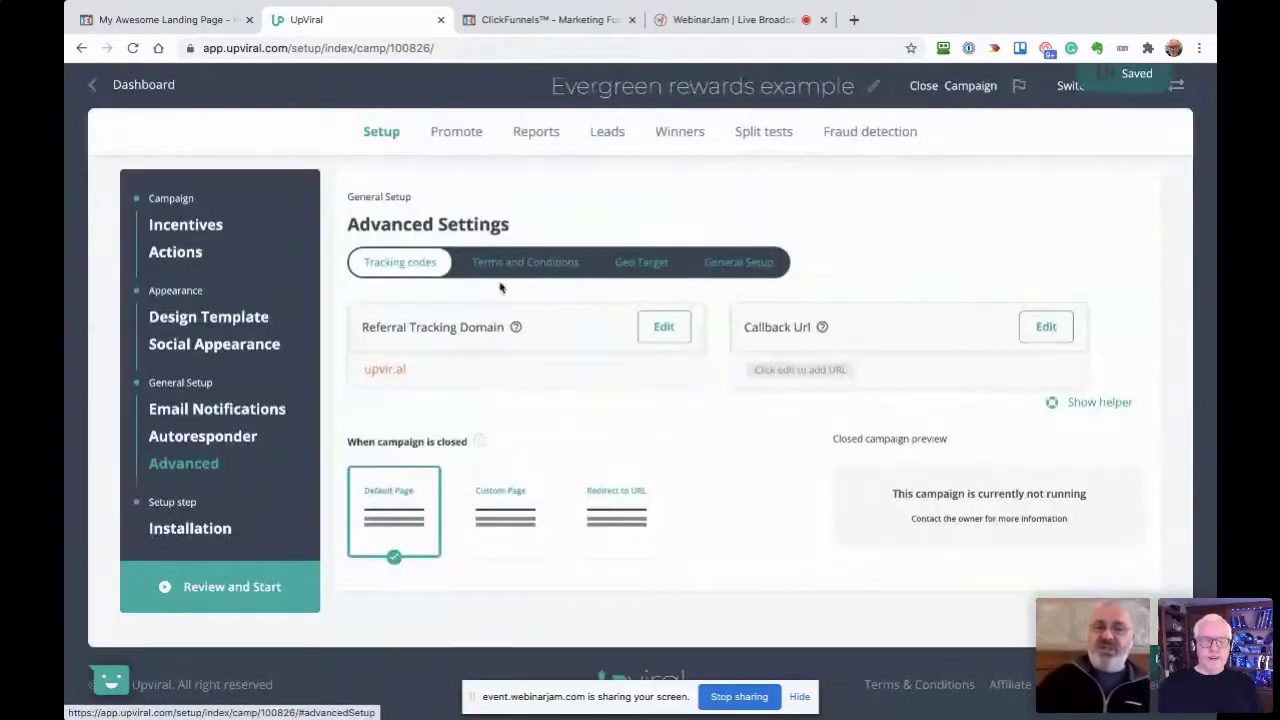
click(528, 268)
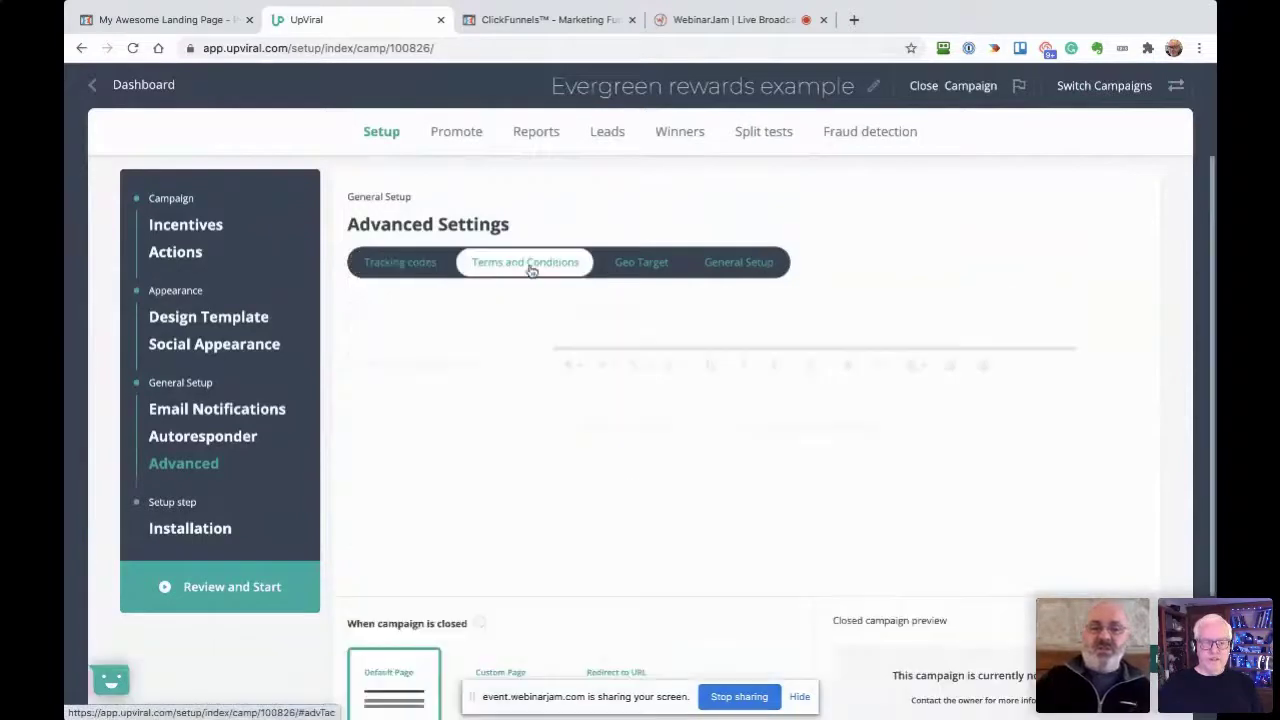
click(645, 262)
click(725, 262)
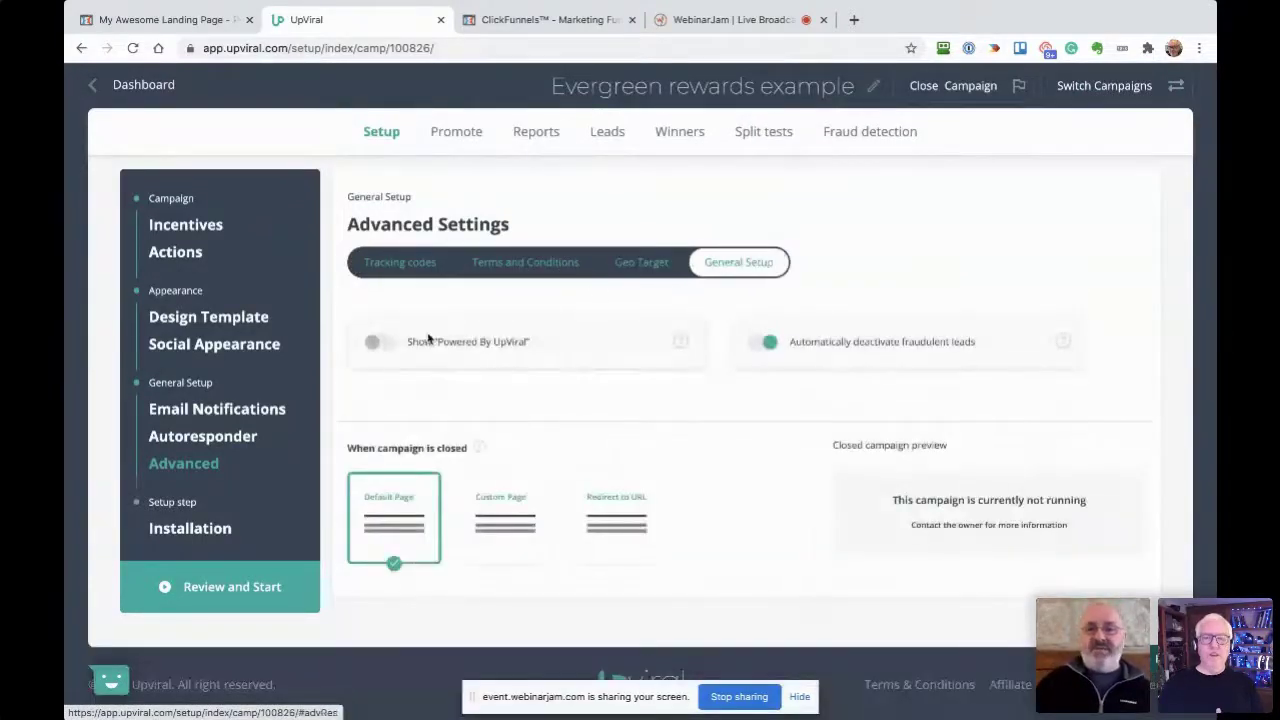
click(190, 528)
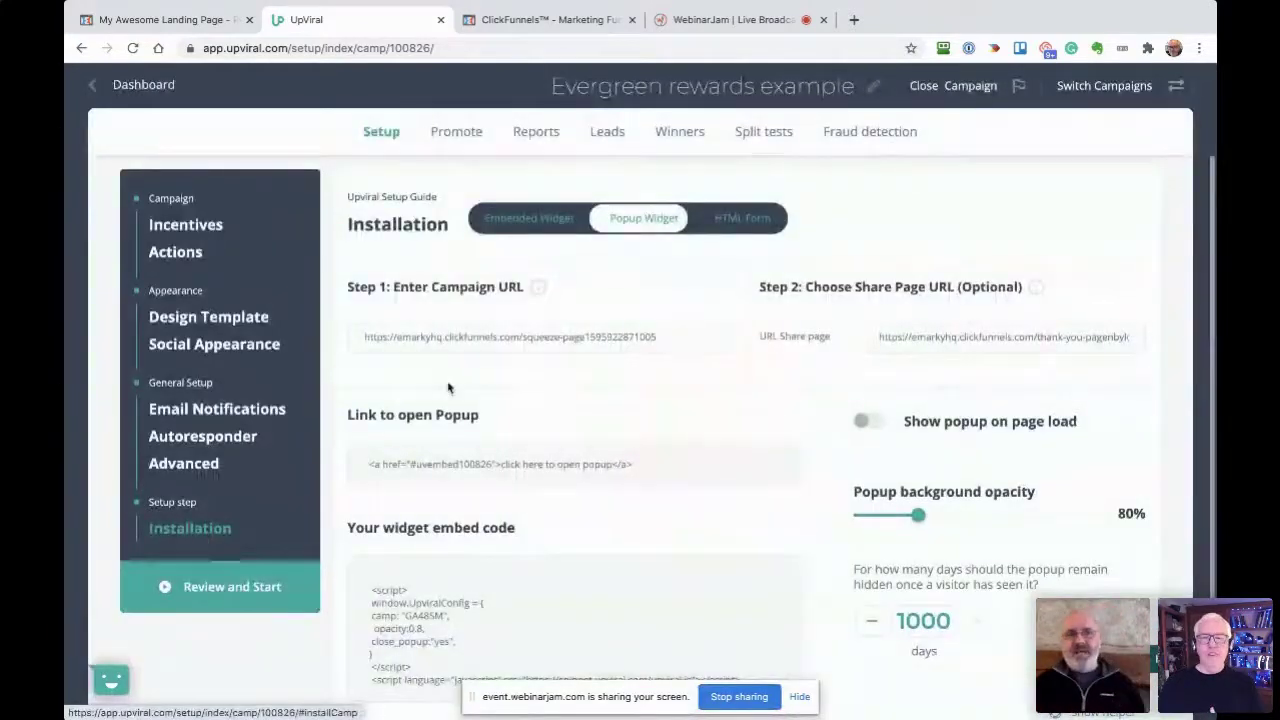
Compare the embedded and popup widget codes, then test the landing page's Start Referring Now popup.
click(525, 219)
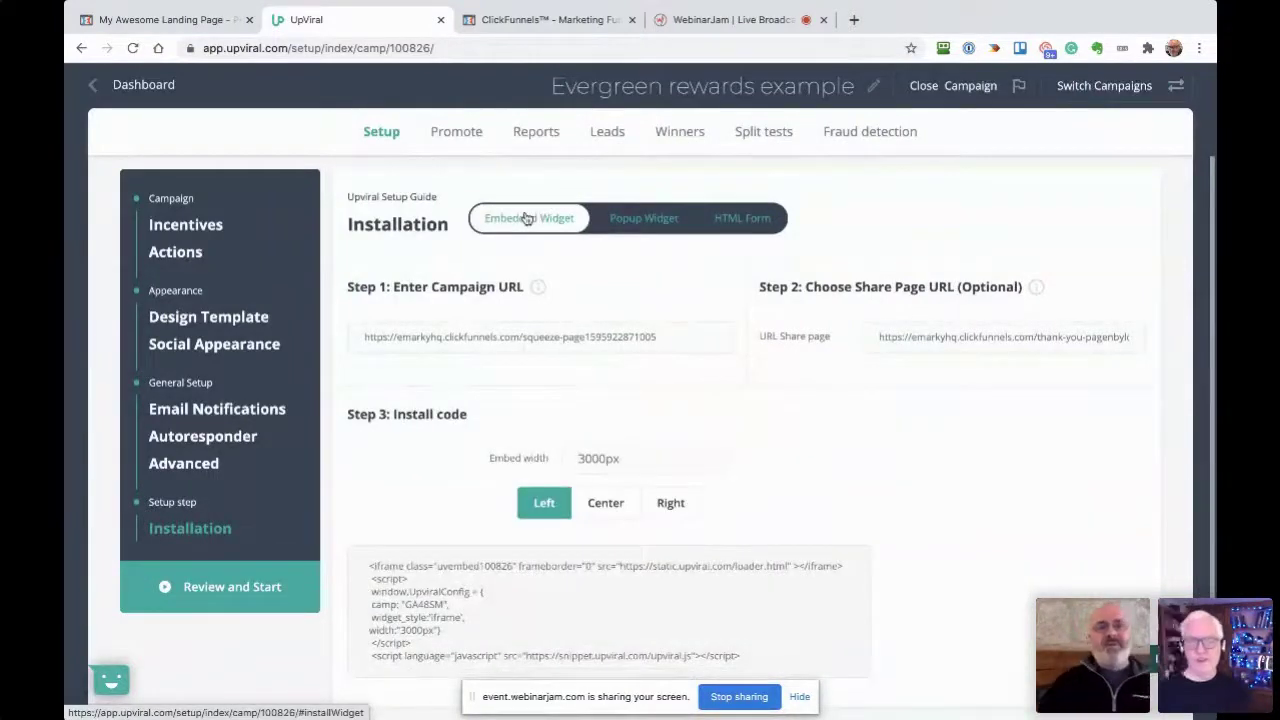
click(645, 217)
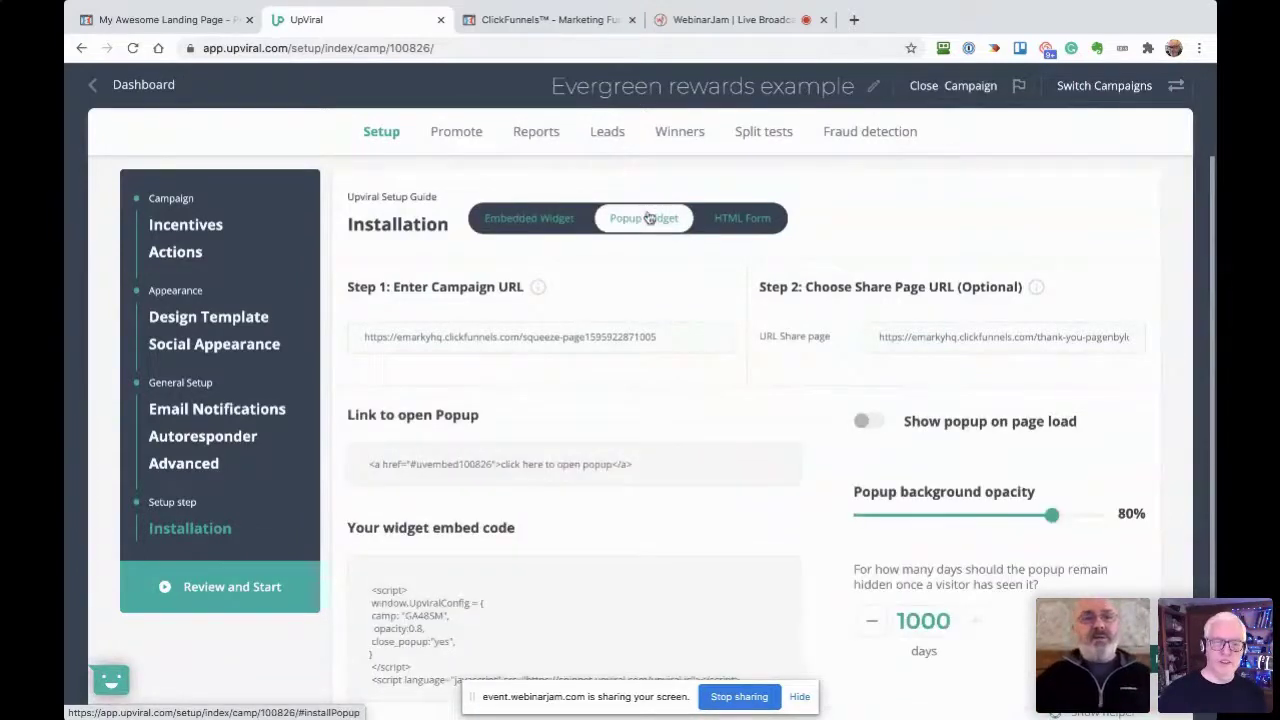
click(158, 22)
click(611, 320)
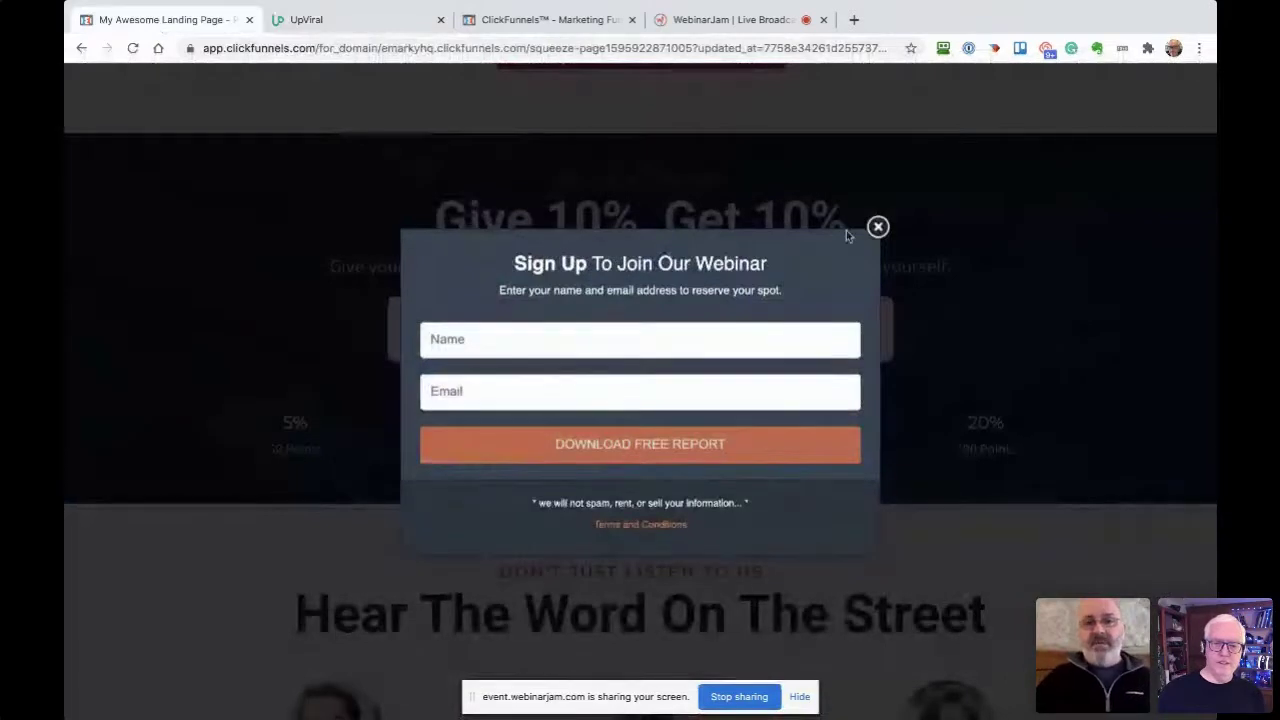
Recheck the embedded widget code, reload the landing page, and test the Send Me It To Me Now popup.
click(879, 228)
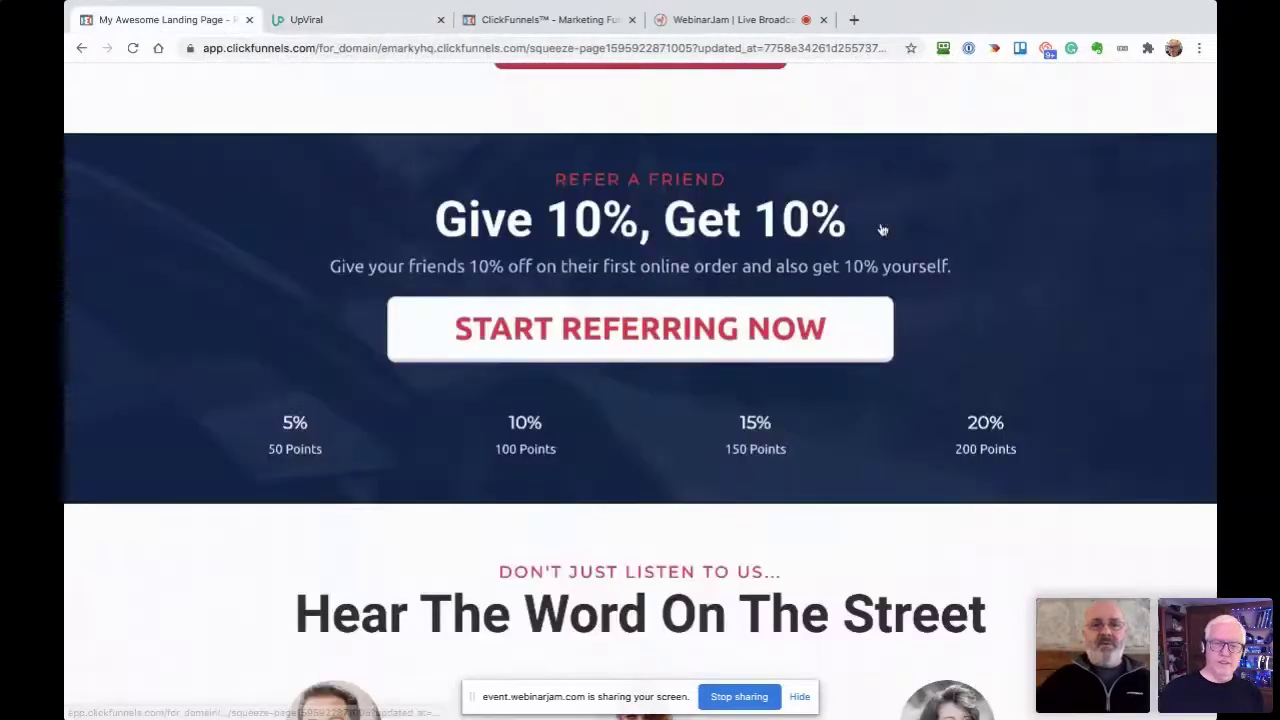
key(ctrl+Tab)
click(501, 229)
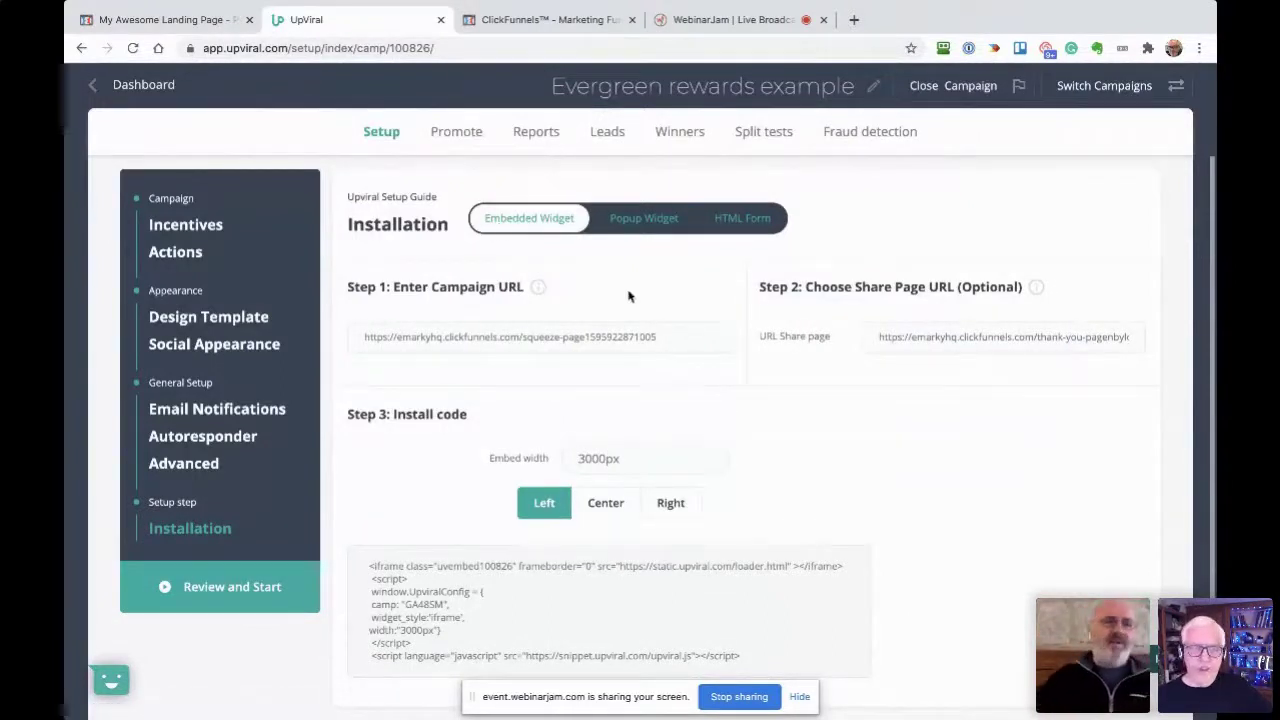
click(194, 20)
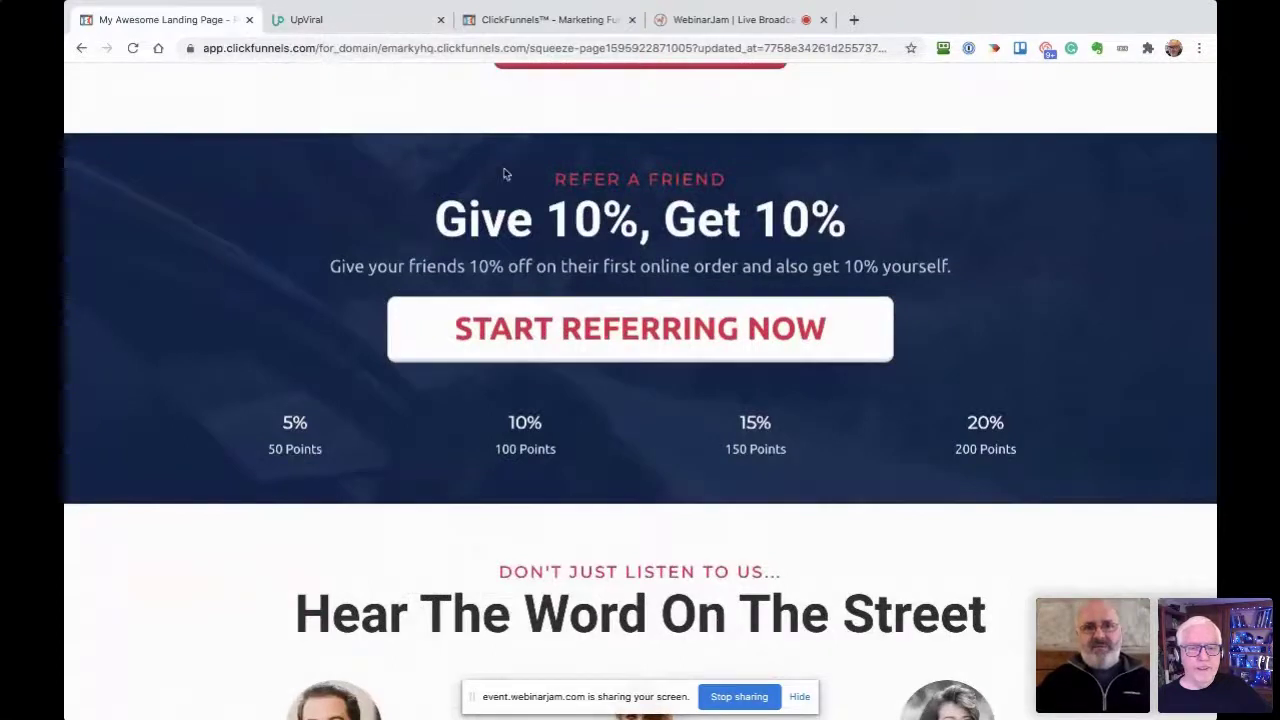
scroll(508, 170, up, 10)
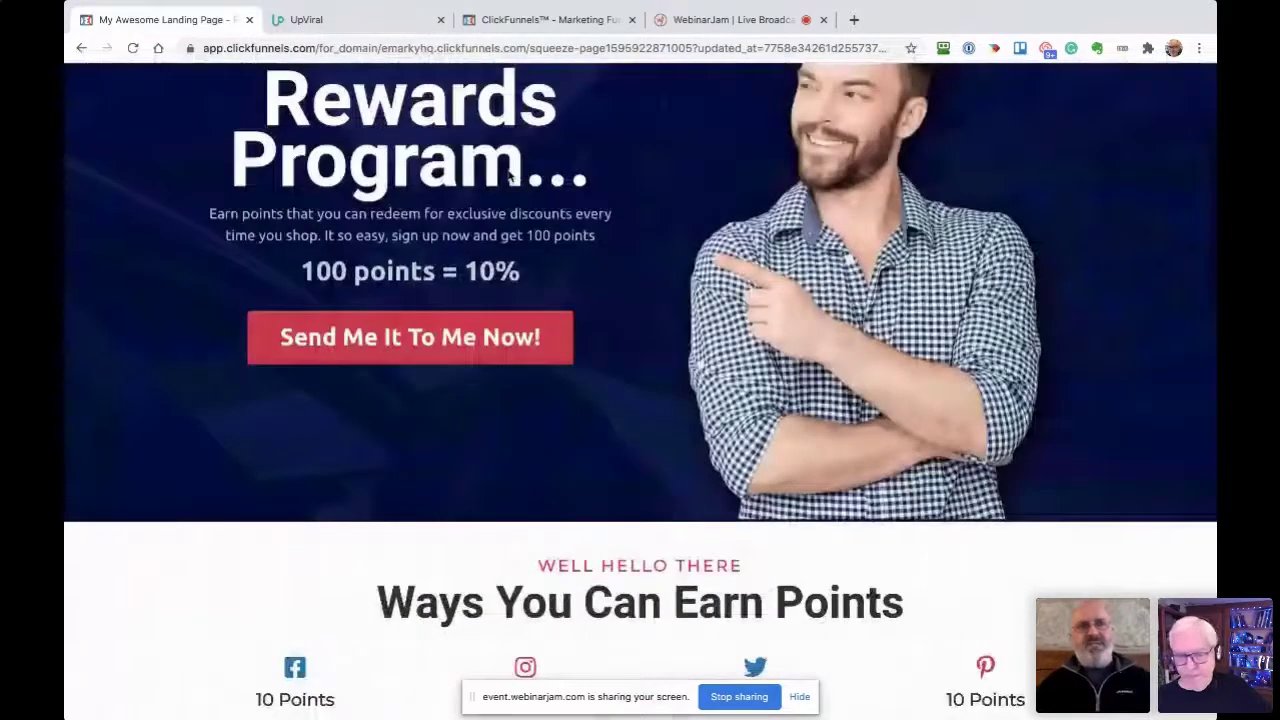
scroll(508, 176, up, 1)
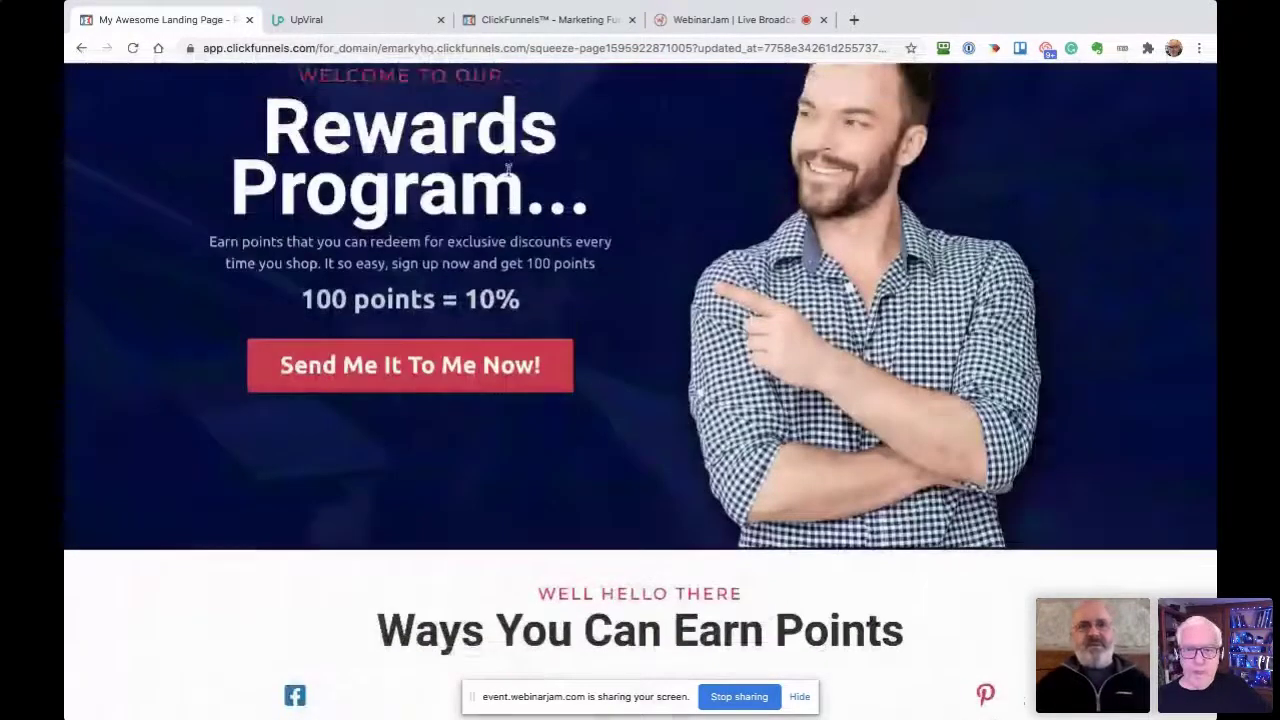
click(132, 49)
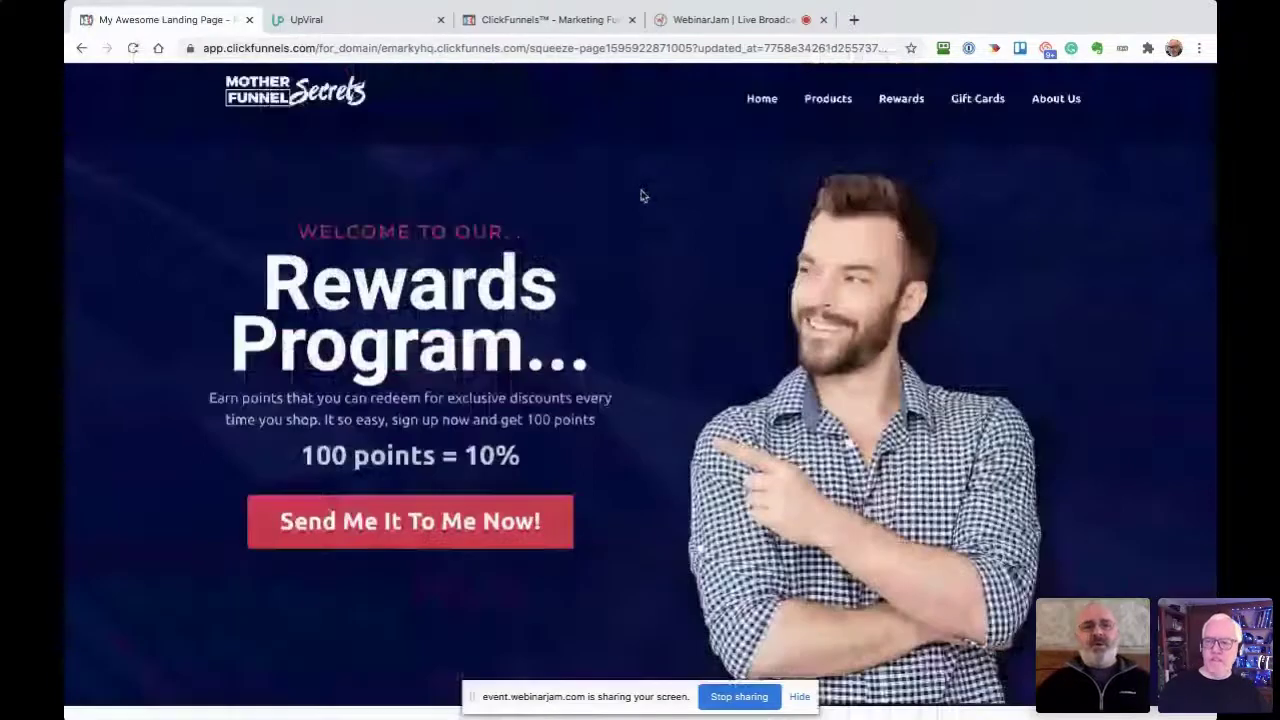
click(435, 545)
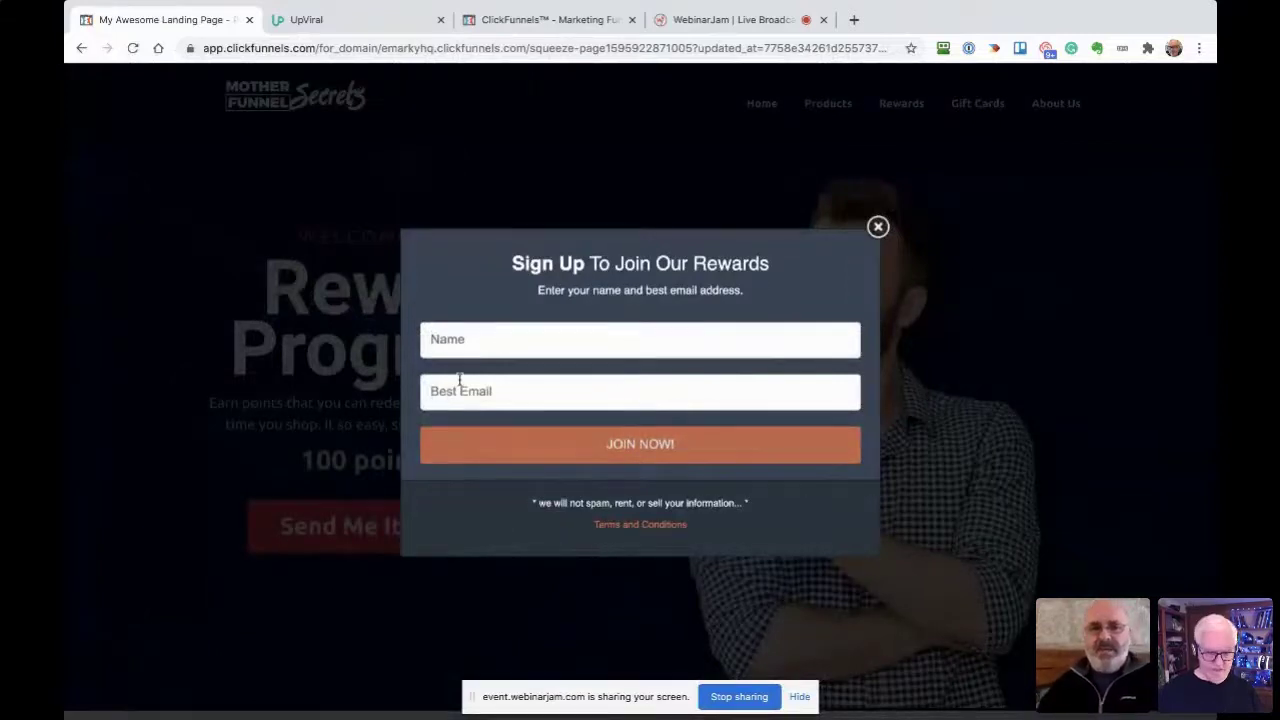
click(878, 227)
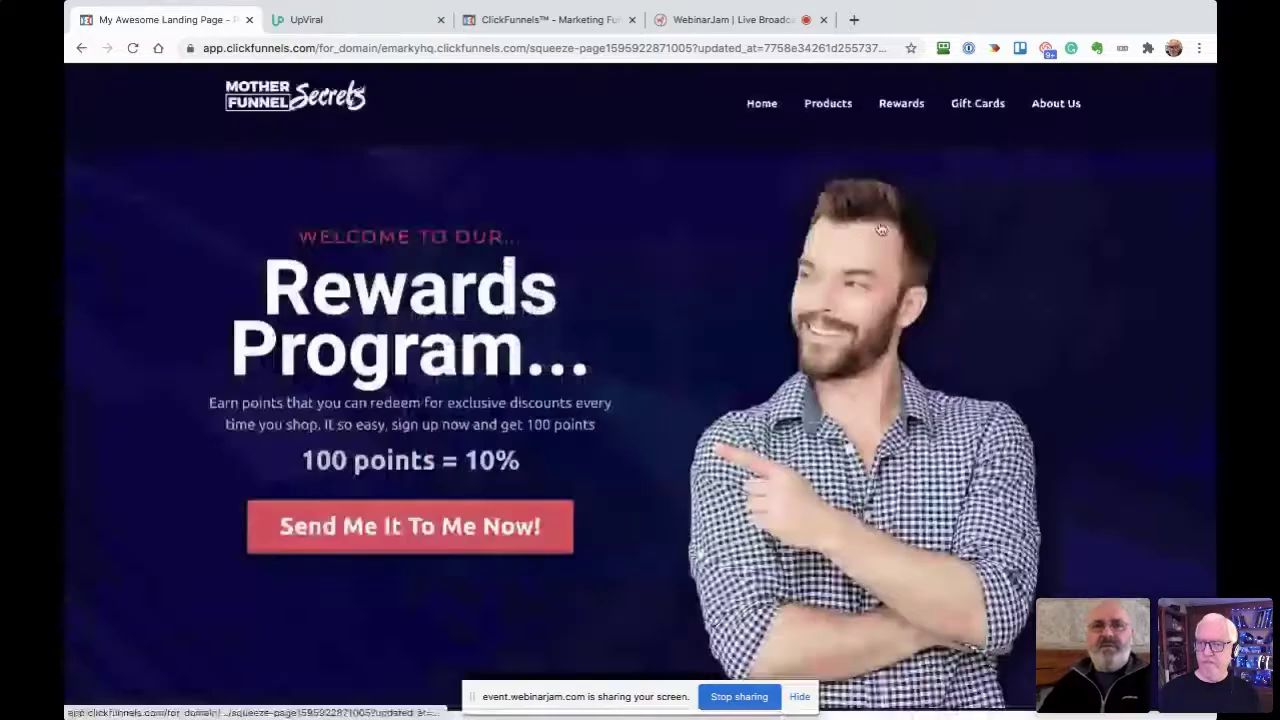